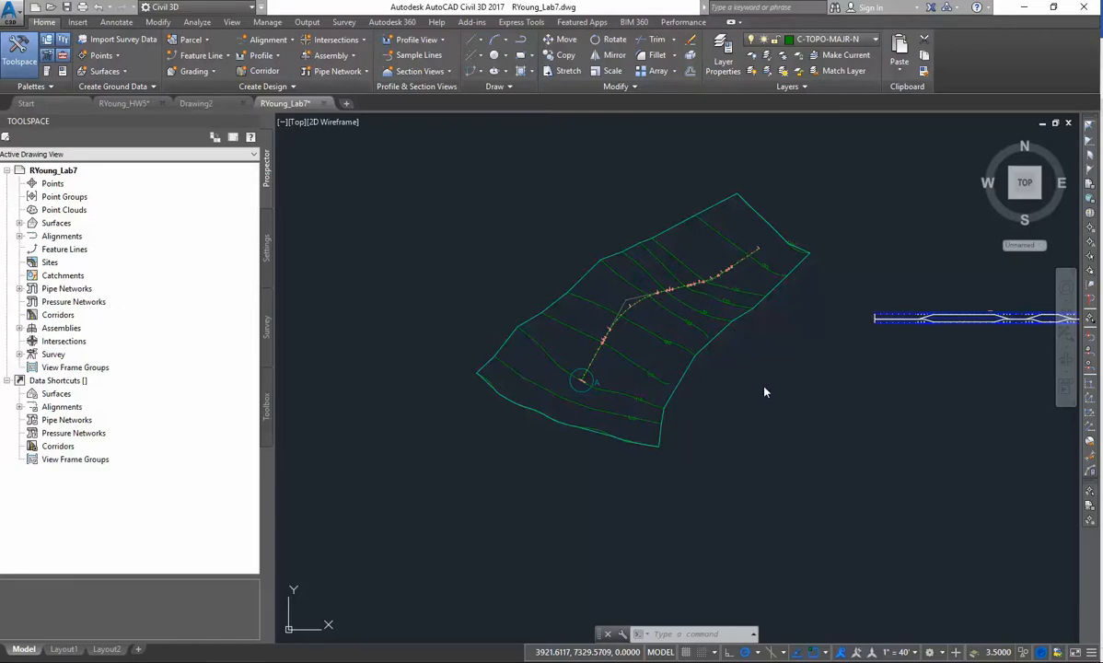
- Look over the road alignment on the contoured surface, from the start circle marked A through the first curve
scroll(764, 391, down, 1)
scroll(731, 371, up, 2)
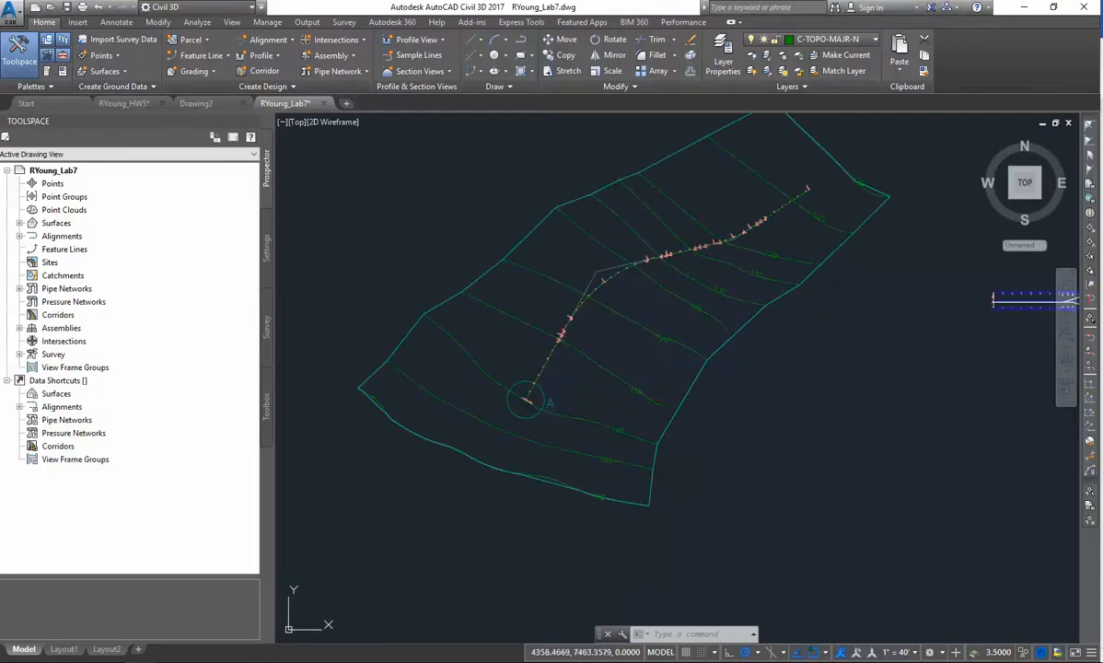
scroll(581, 351, up, 3)
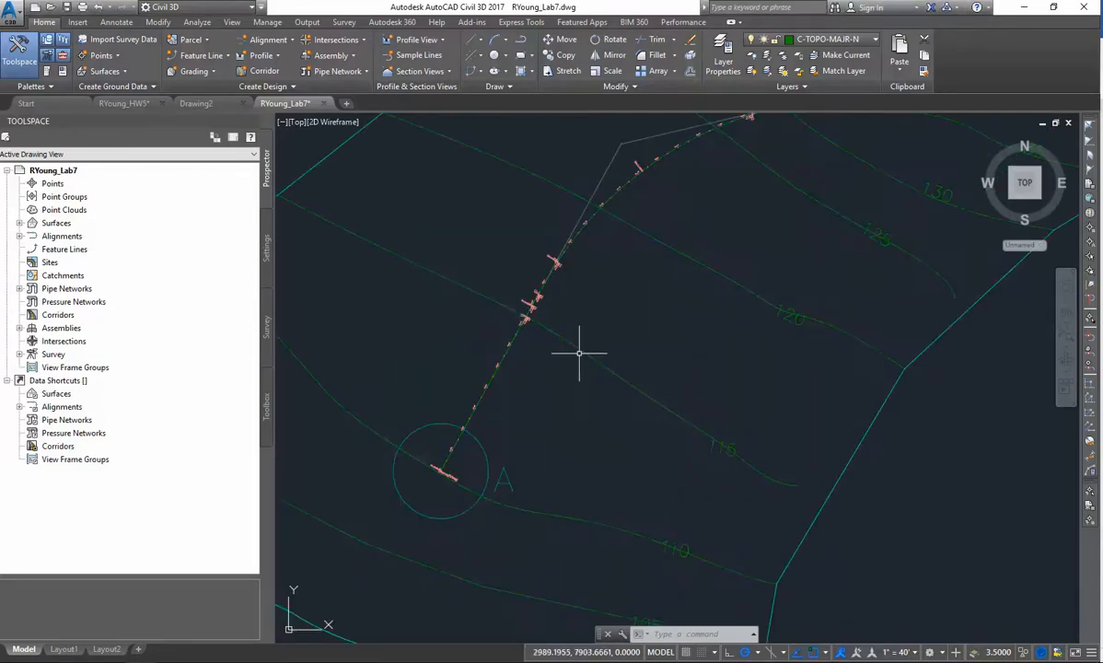
scroll(620, 320, down, 2)
scroll(620, 321, up, 5)
scroll(620, 320, down, 1)
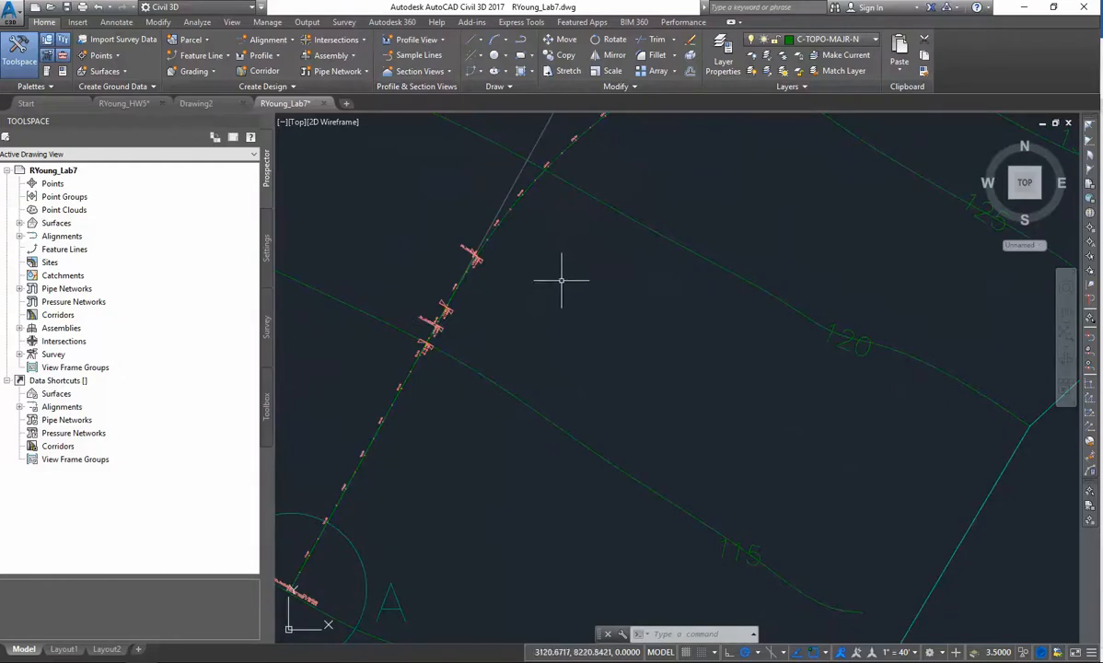
scroll(553, 267, down, 2)
scroll(562, 241, down, 2)
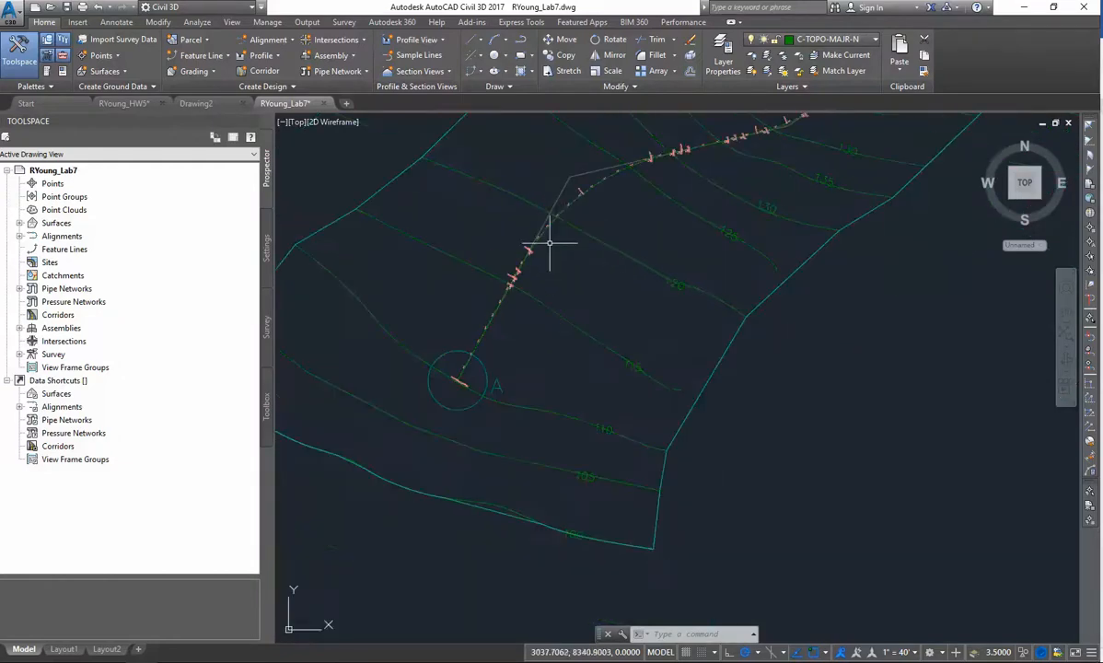
scroll(543, 249, up, 2)
mouse_move(544, 251)
middle_down()
mouse_move(551, 313)
mouse_move(538, 367)
middle_up()
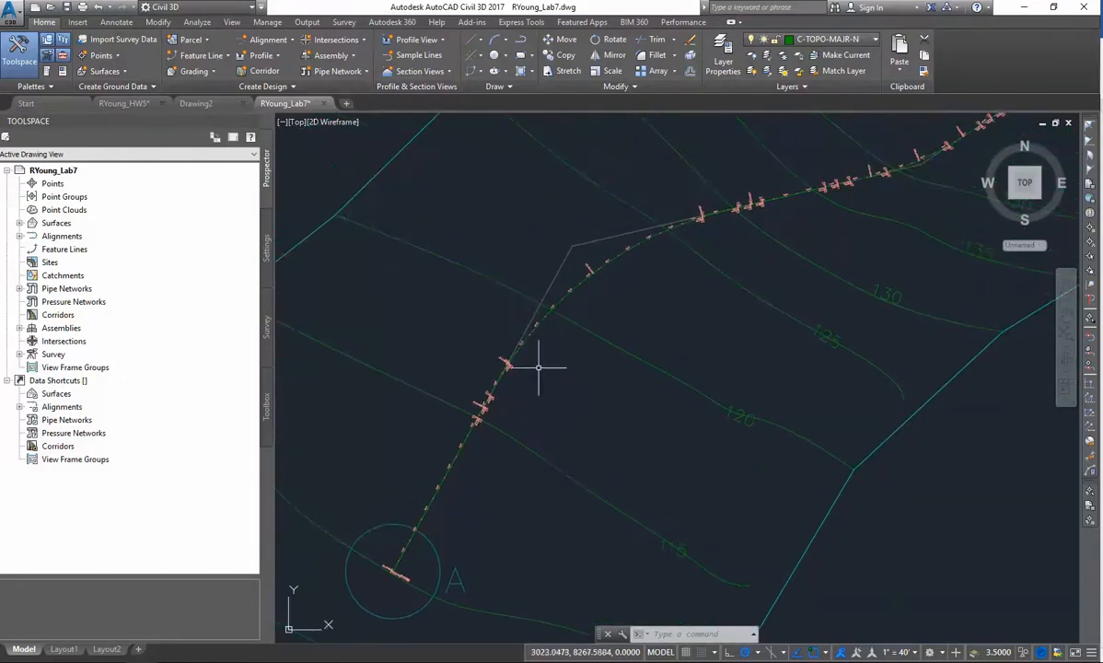
scroll(579, 283, down, 2)
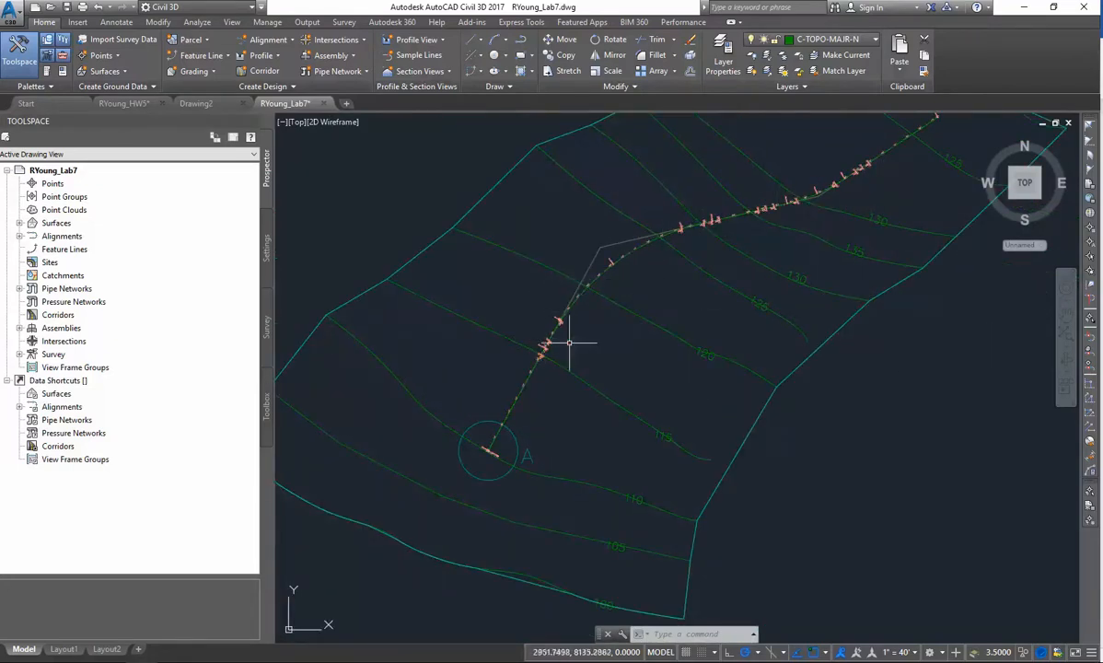
- Examine the superelevation labels at the spiral entering the first curve, between stations 17+00 and 20+00
scroll(578, 335, up, 2)
scroll(547, 316, up, 5)
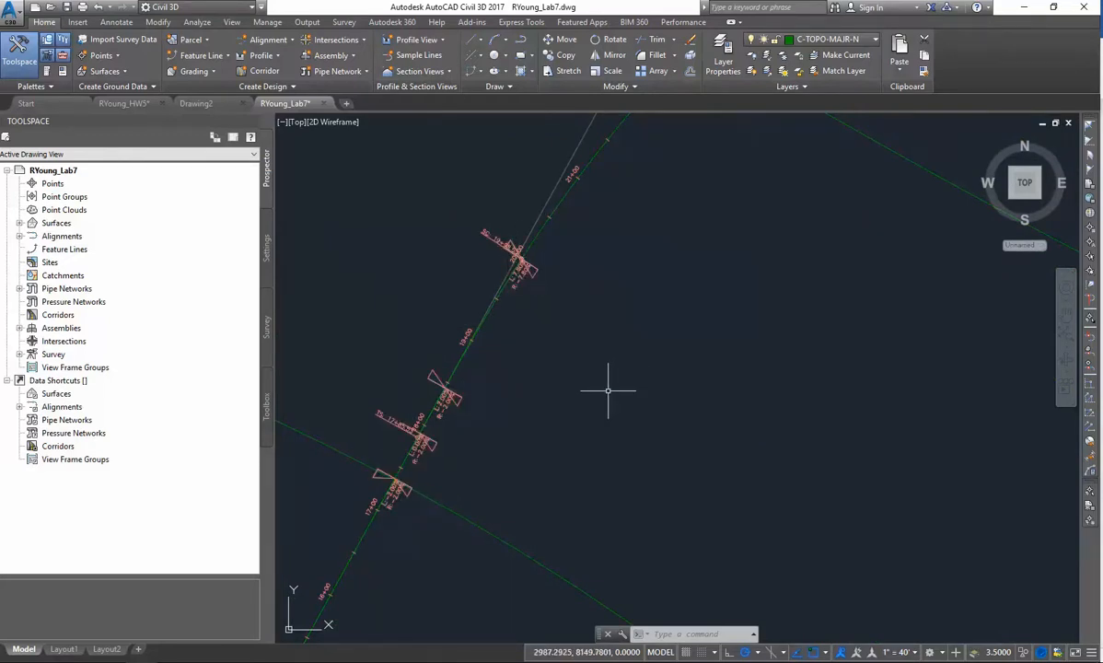
scroll(409, 511, up, 2)
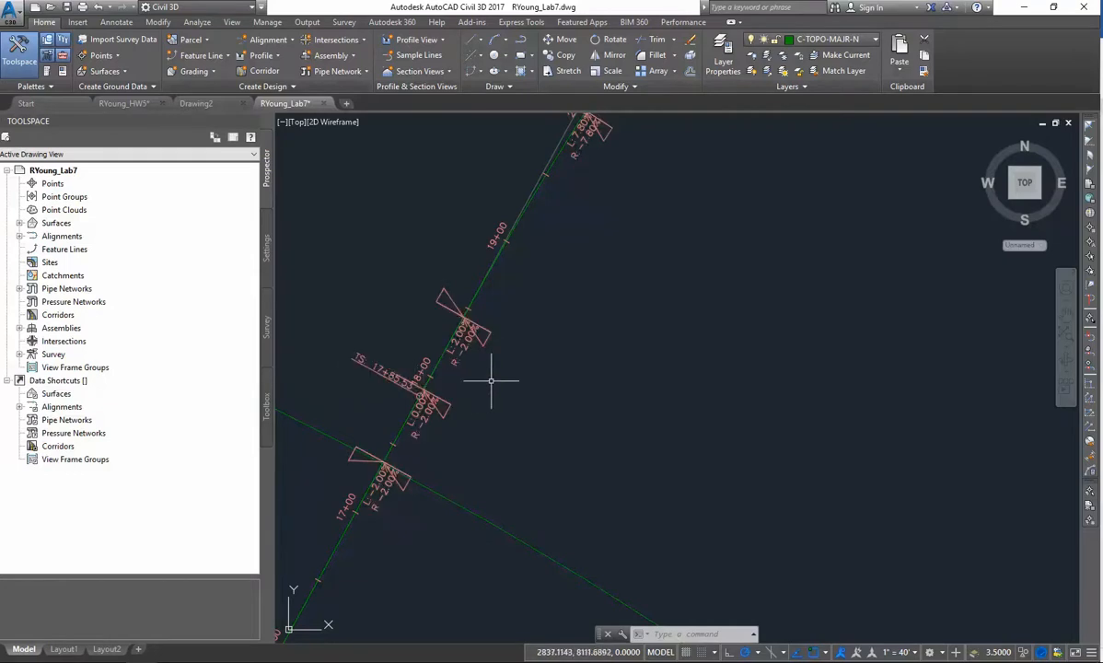
scroll(490, 381, down, 1)
scroll(571, 245, up, 1)
middle_drag(512, 208, 551, 284)
scroll(552, 283, down, 1)
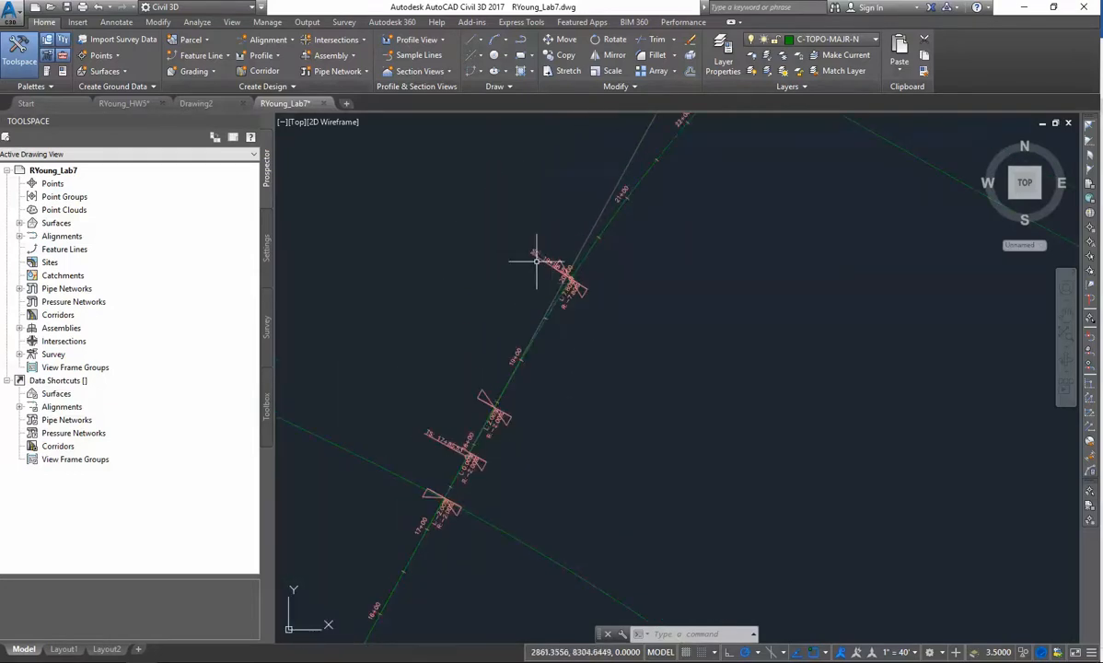
scroll(604, 268, down, 1)
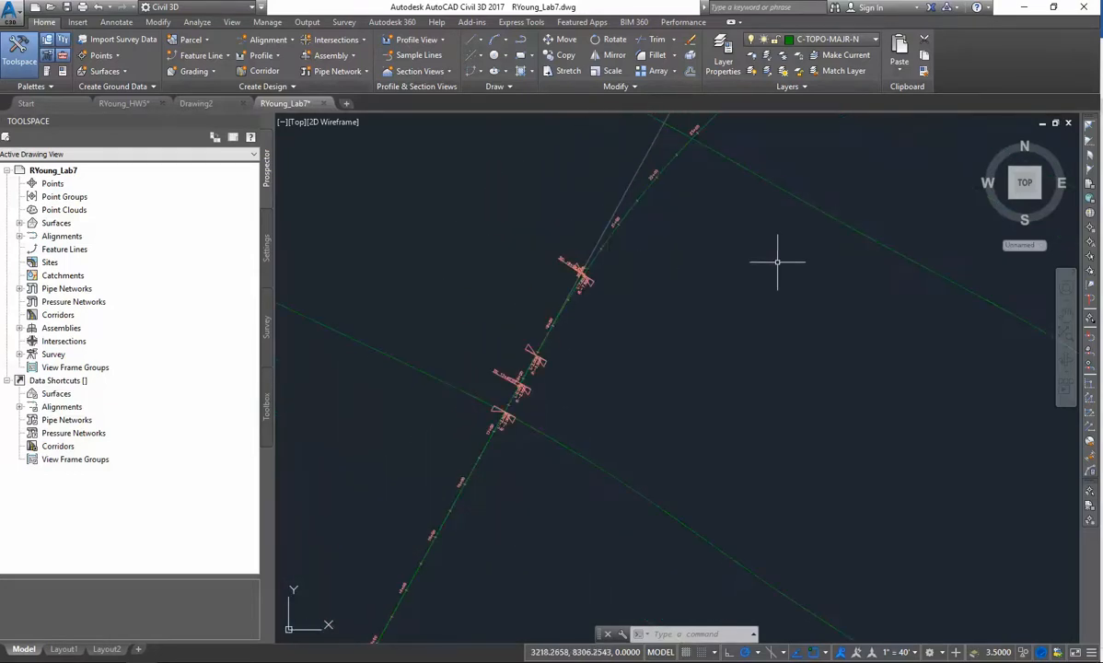
- Follow the first curve to its exit and examine the cross-slope labels between stations 30+00 and 33+00
middle_drag(778, 256, 653, 364)
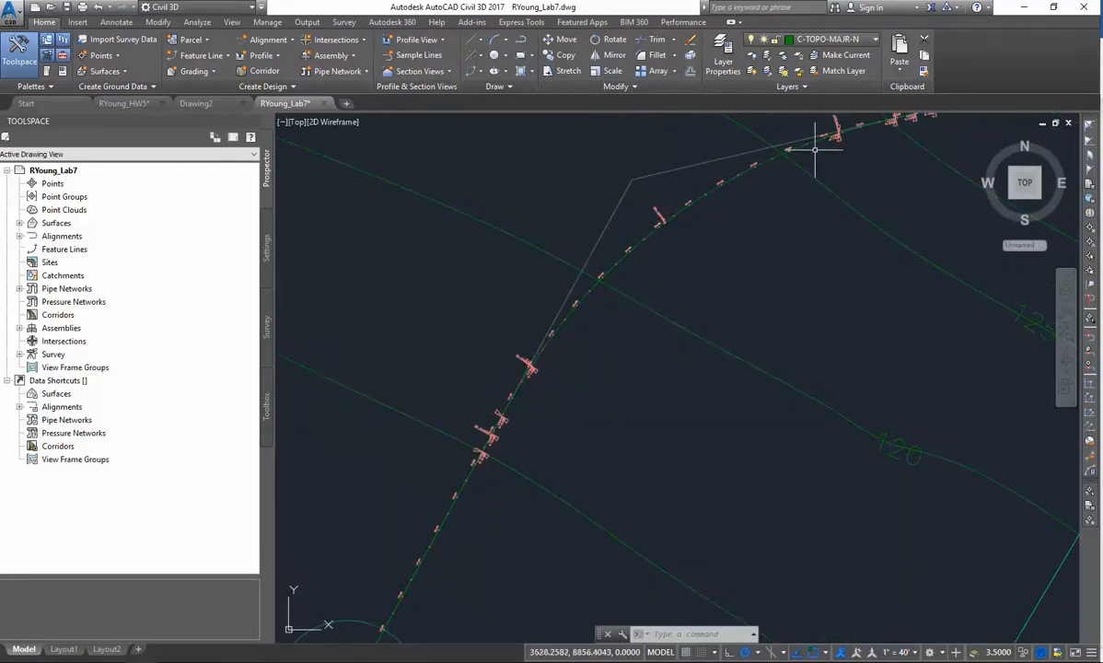
scroll(829, 169, down, 1)
mouse_move(854, 184)
middle_down()
mouse_move(812, 231)
mouse_move(704, 310)
middle_up()
scroll(695, 291, up, 4)
middle_drag(700, 234, 661, 315)
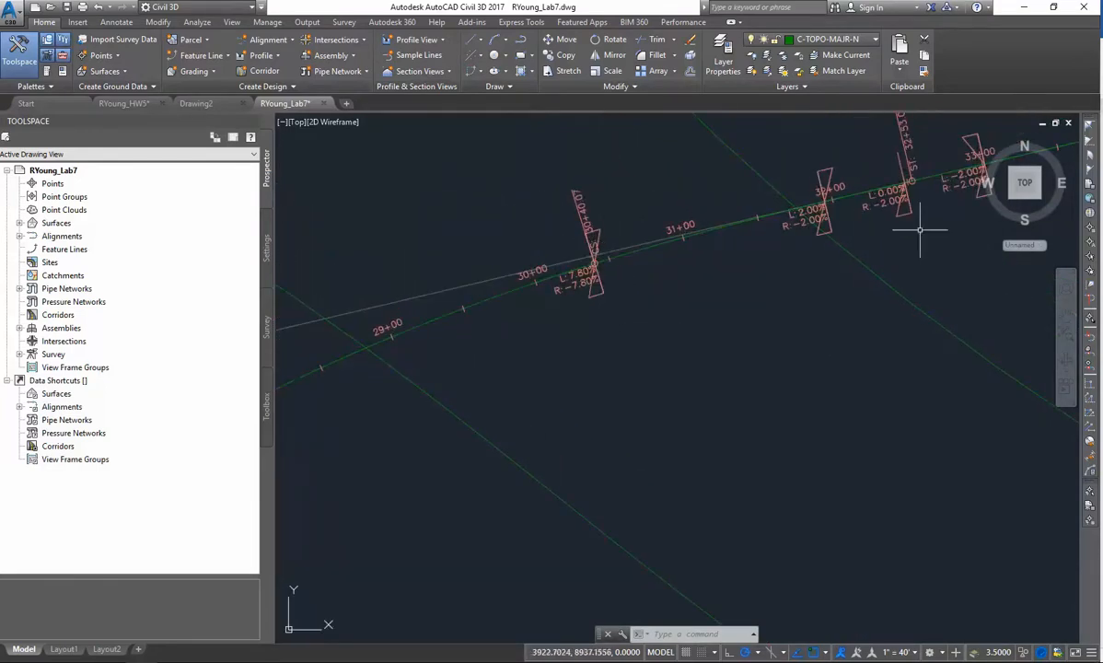
scroll(918, 289, down, 4)
scroll(924, 288, up, 2)
scroll(922, 288, down, 1)
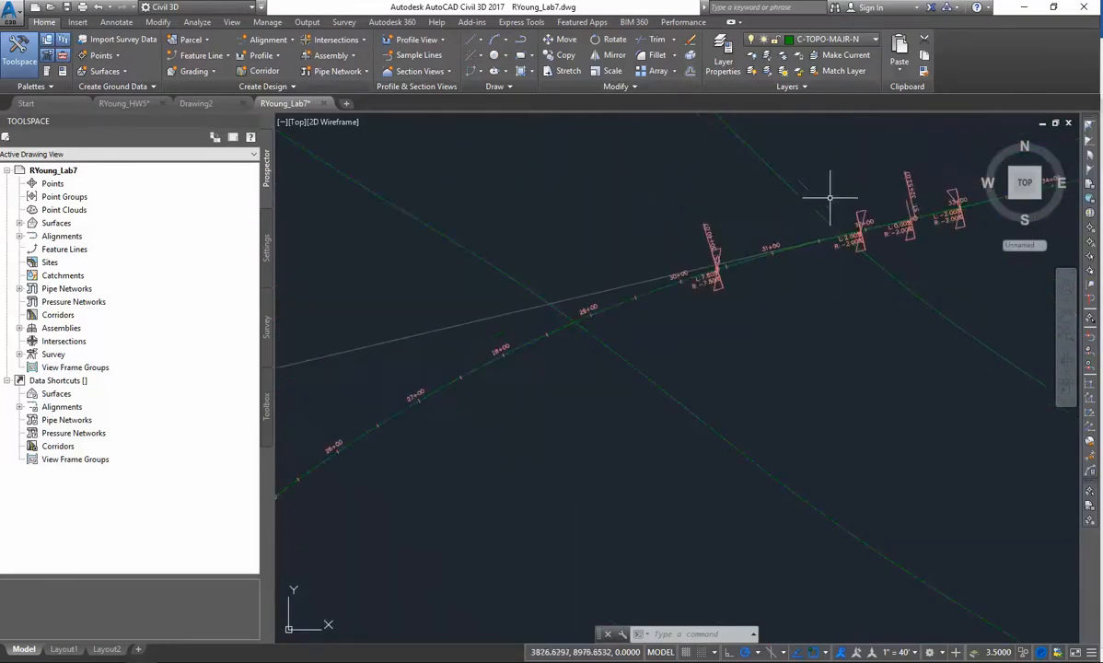
scroll(852, 269, up, 2)
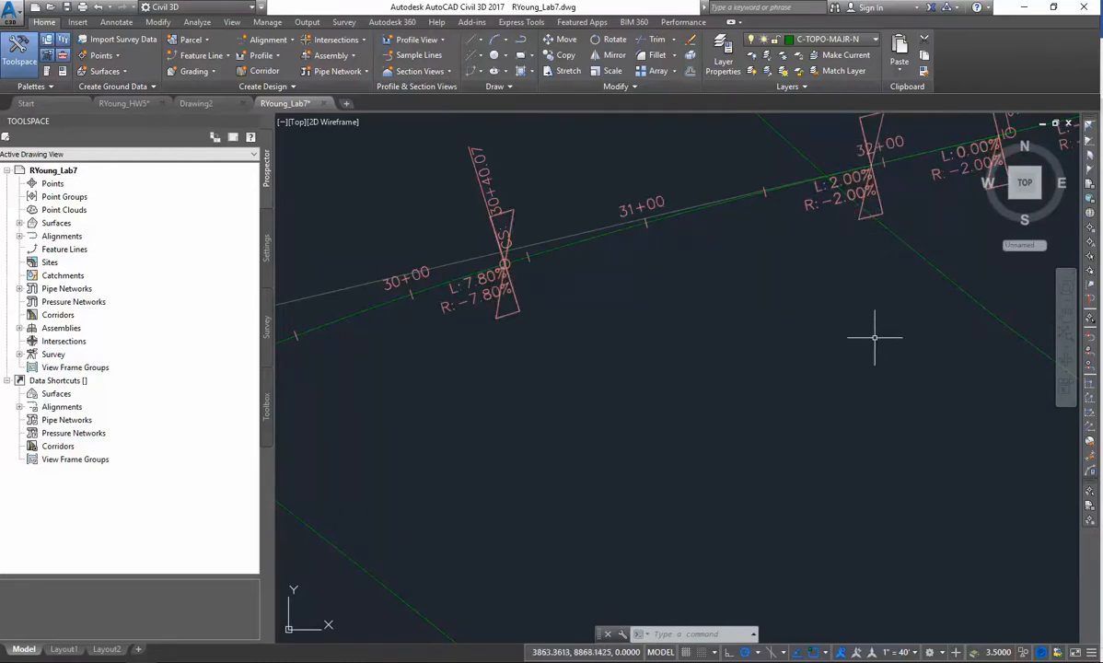
scroll(857, 241, down, 2)
scroll(856, 241, down, 1)
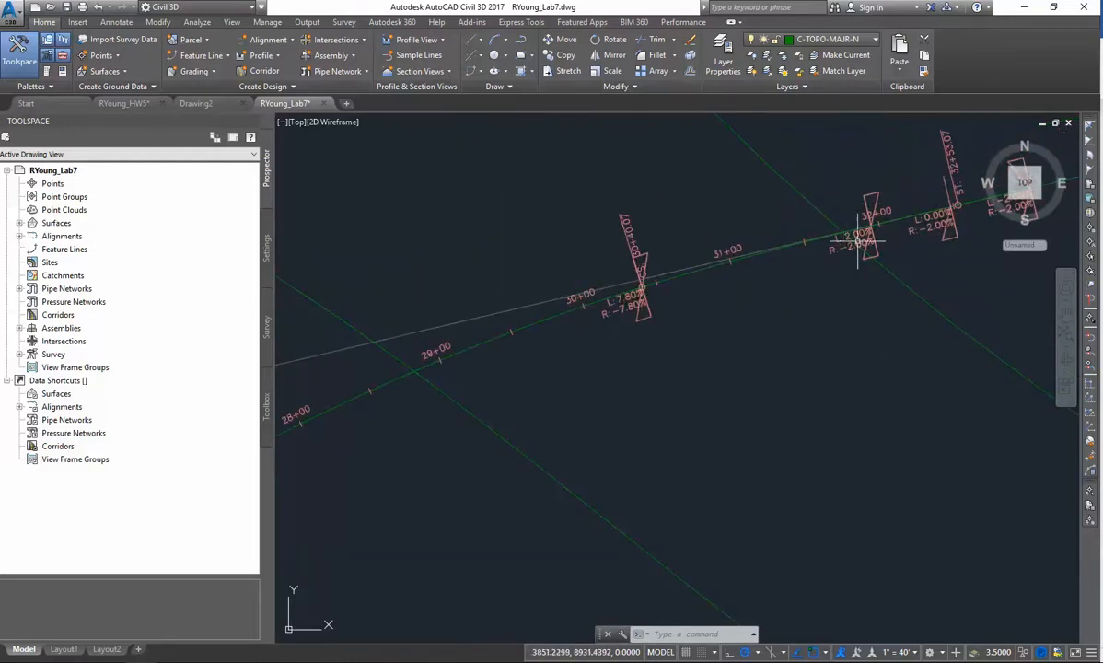
scroll(848, 319, down, 1)
scroll(849, 320, down, 5)
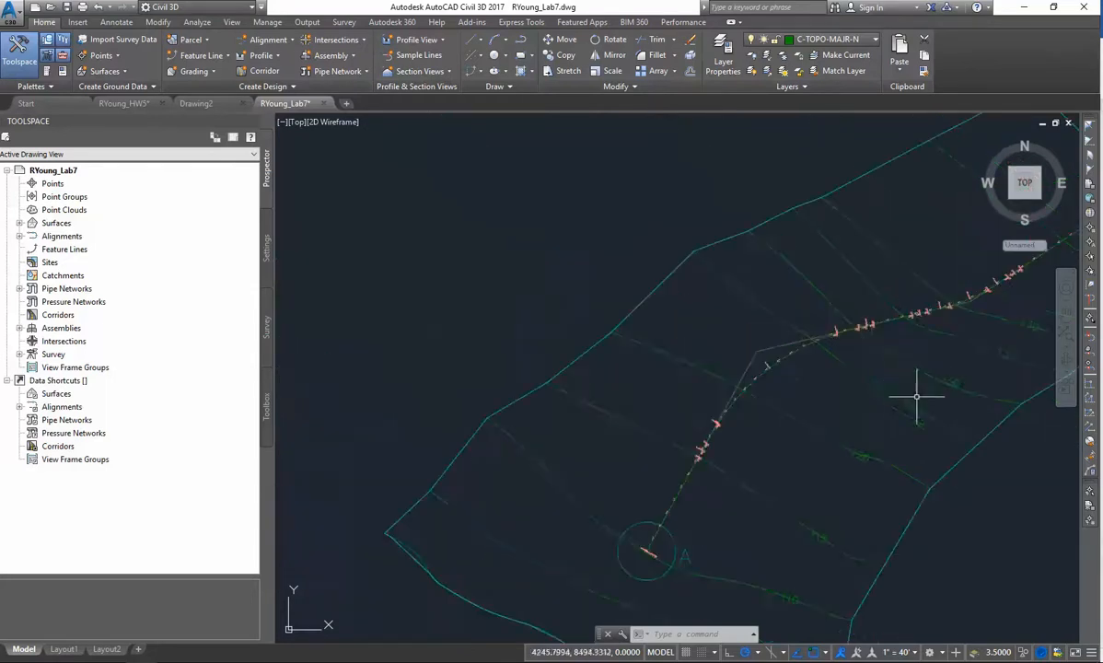
- Examine the superelevation view beside the surface along its full length and compare it with the alignment in plan
mouse_move(920, 426)
middle_down()
mouse_move(816, 428)
mouse_move(701, 386)
middle_up()
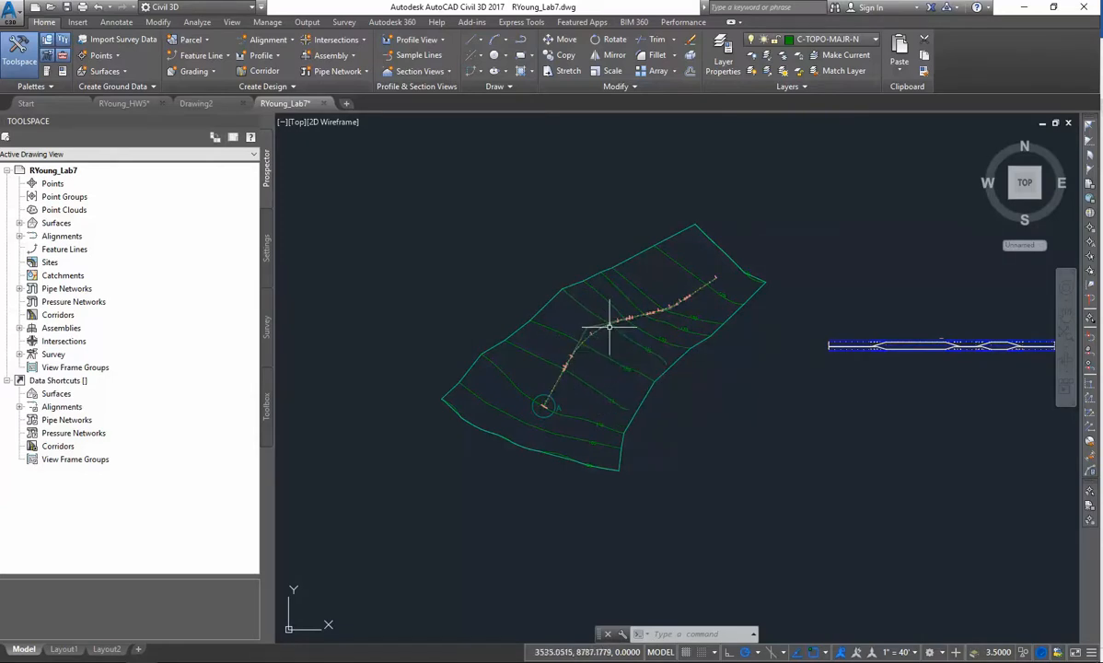
middle_drag(908, 390, 694, 387)
scroll(713, 374, up, 4)
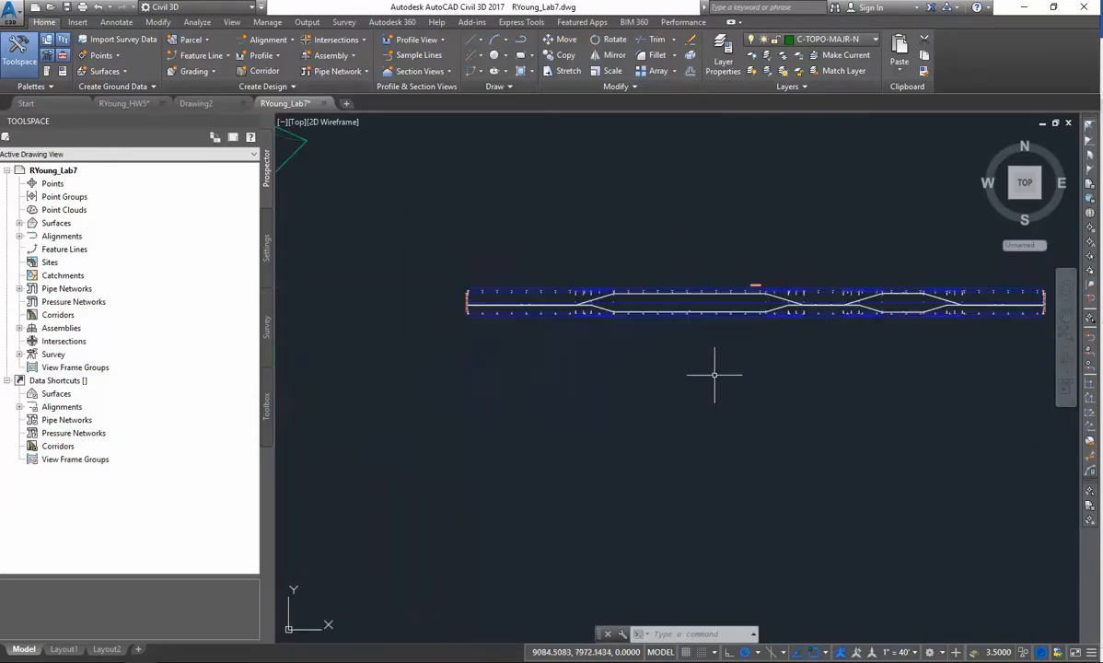
scroll(765, 370, down, 2)
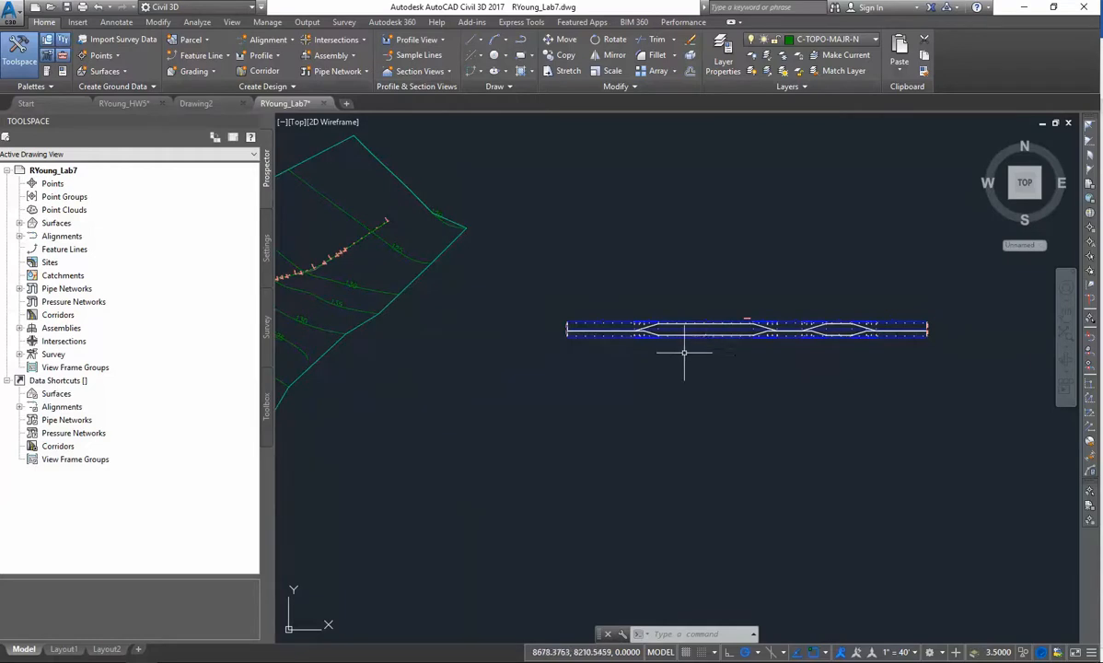
scroll(684, 352, up, 4)
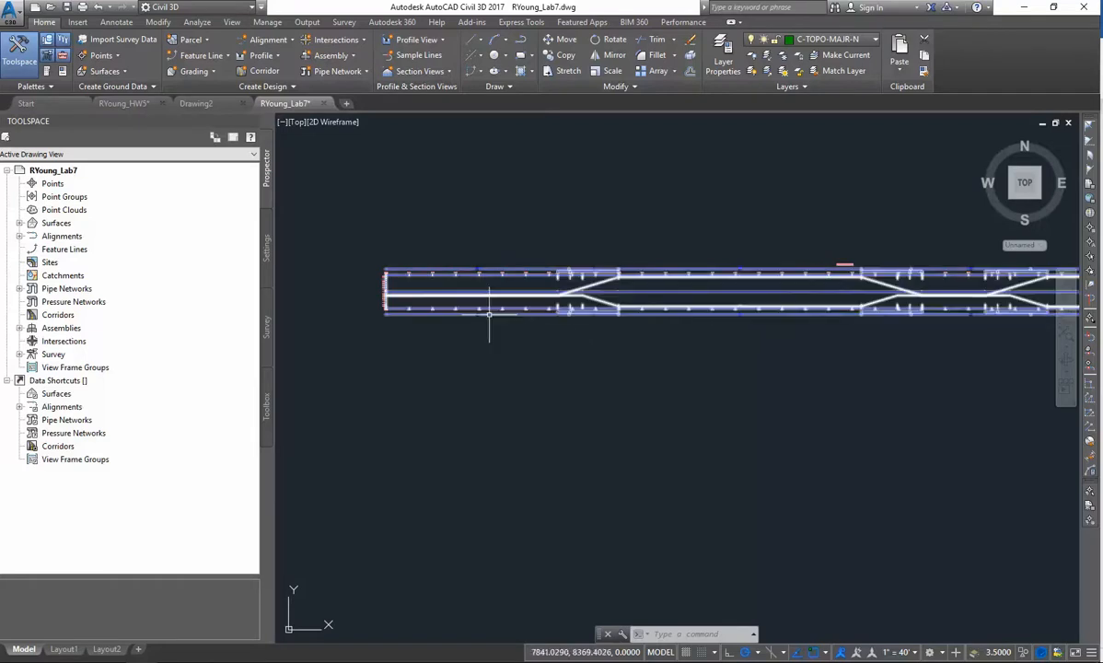
scroll(292, 276, down, 4)
middle_drag(347, 330, 681, 353)
scroll(553, 324, up, 5)
scroll(898, 377, down, 3)
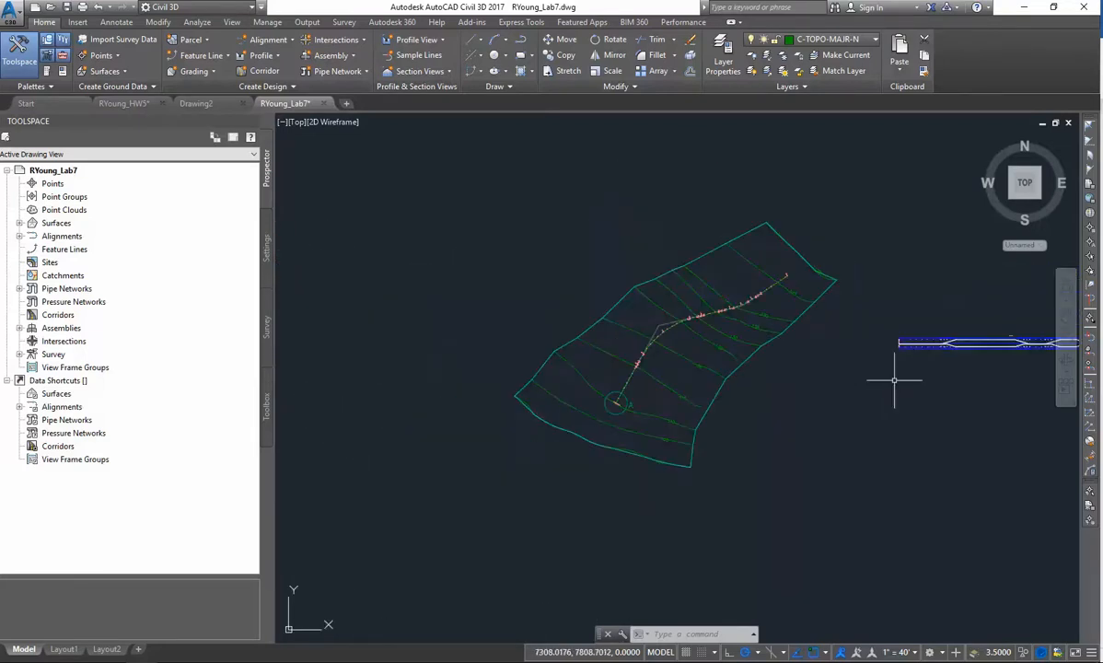
middle_drag(898, 377, 743, 388)
scroll(767, 375, up, 2)
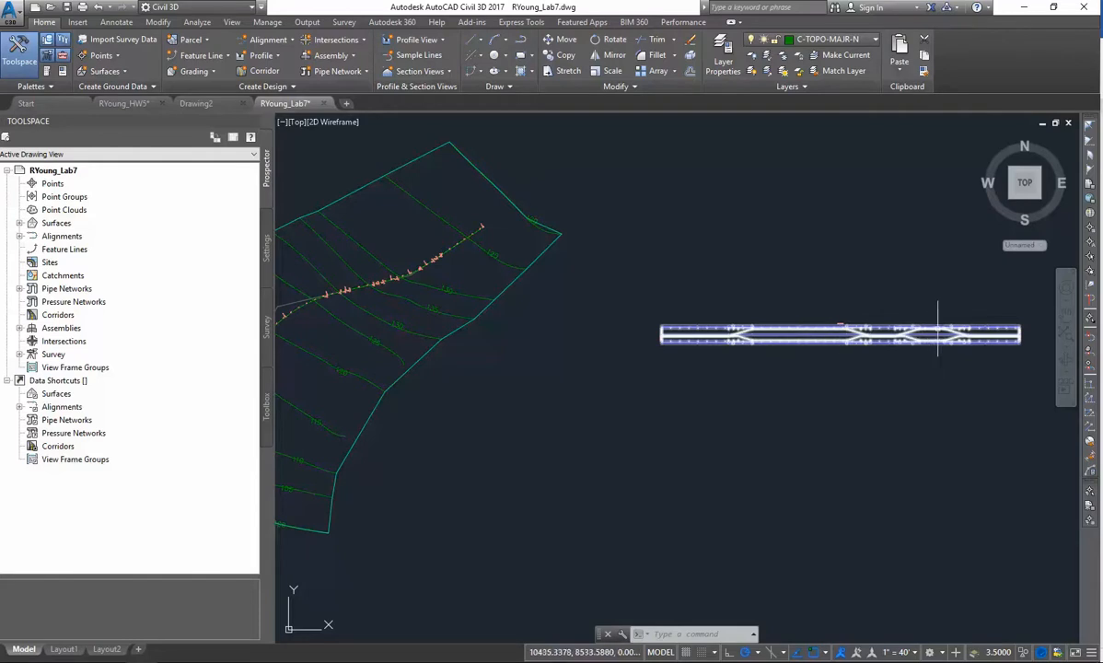
scroll(368, 313, down, 1)
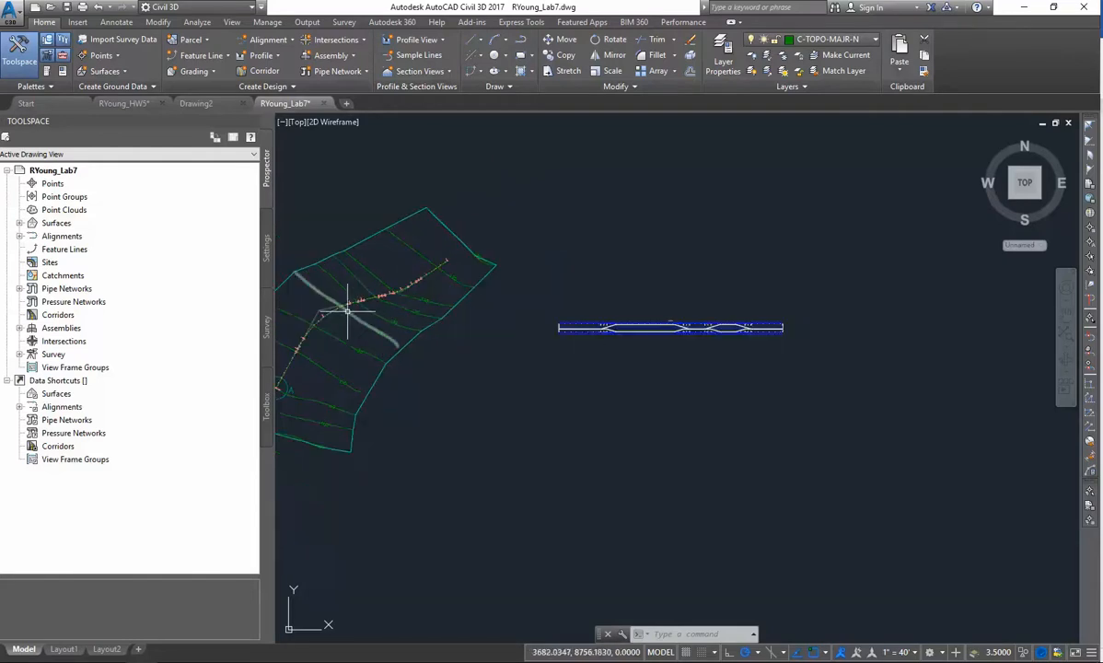
- Open the Superelevation Curve Manager for the New Road alignment, review the details of Curve.1, and close it
scroll(341, 309, up, 5)
scroll(353, 308, down, 2)
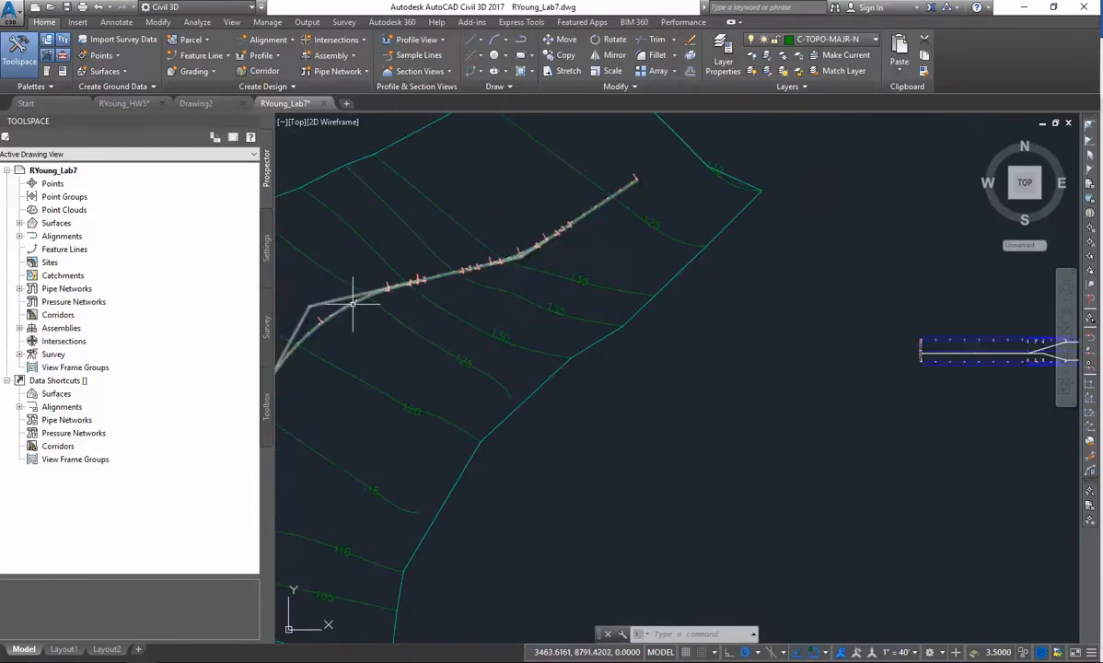
click(353, 301)
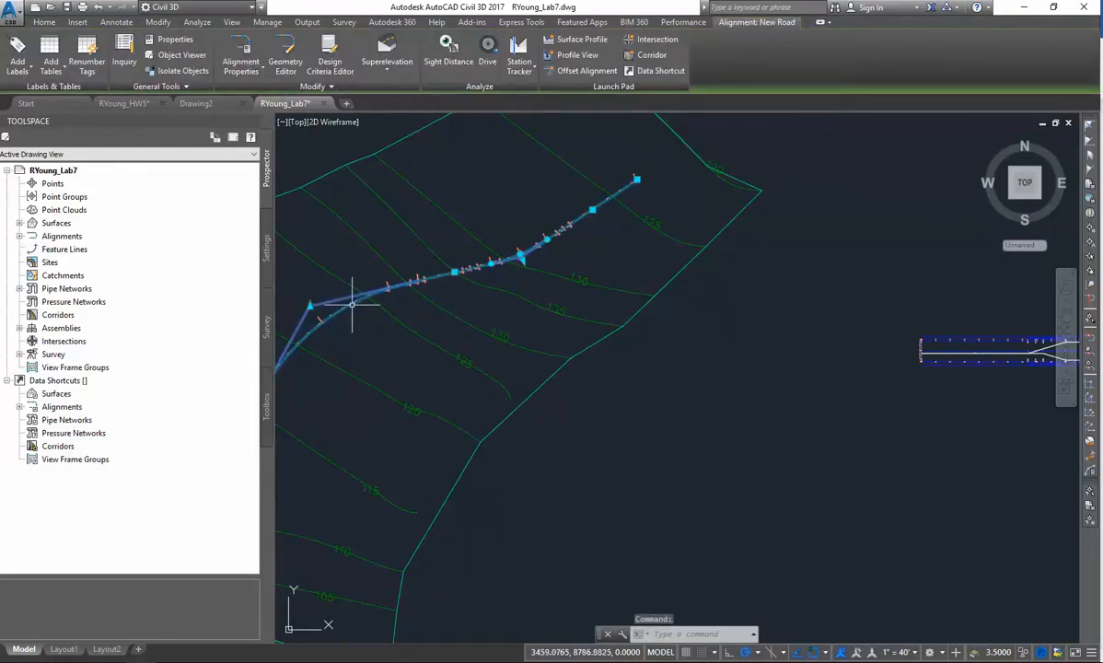
click(391, 72)
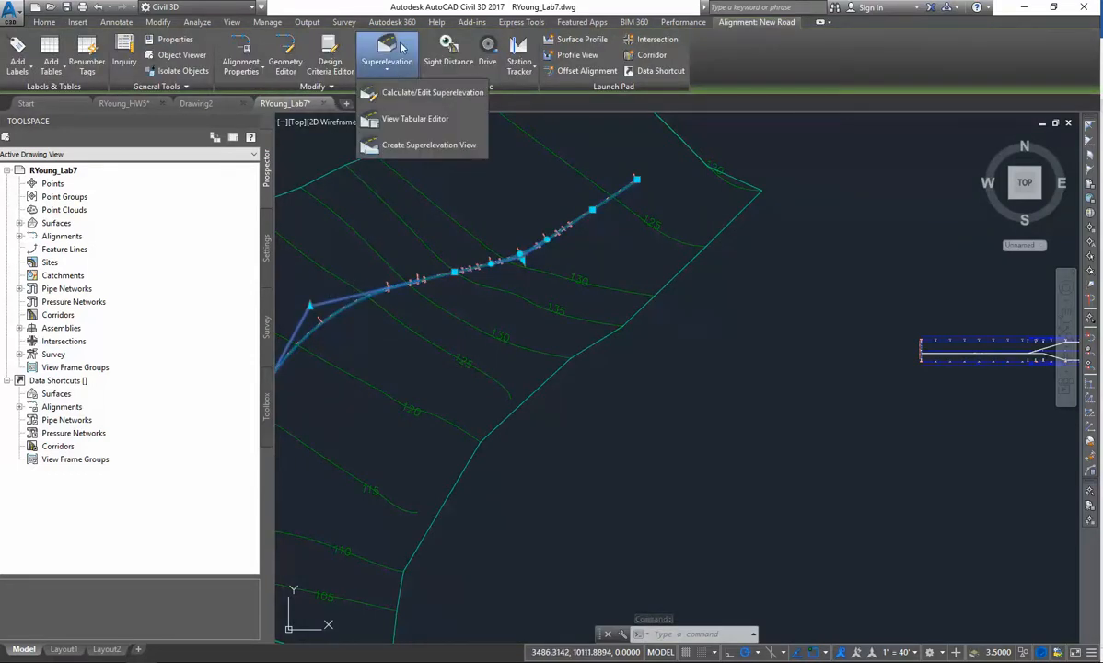
click(413, 95)
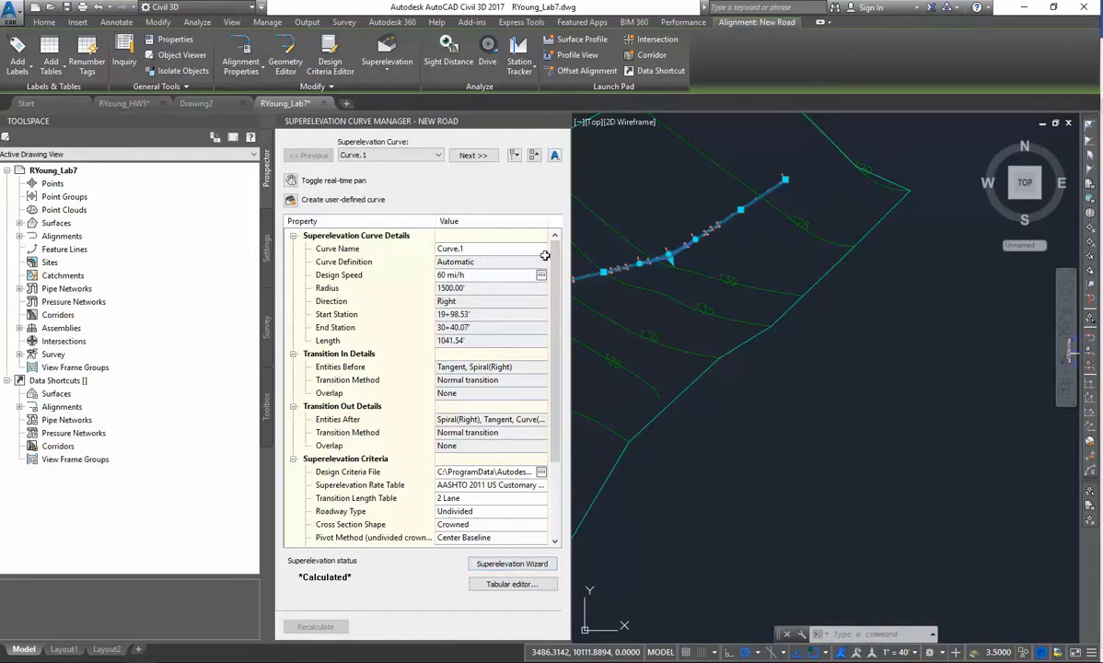
scroll(663, 386, down, 4)
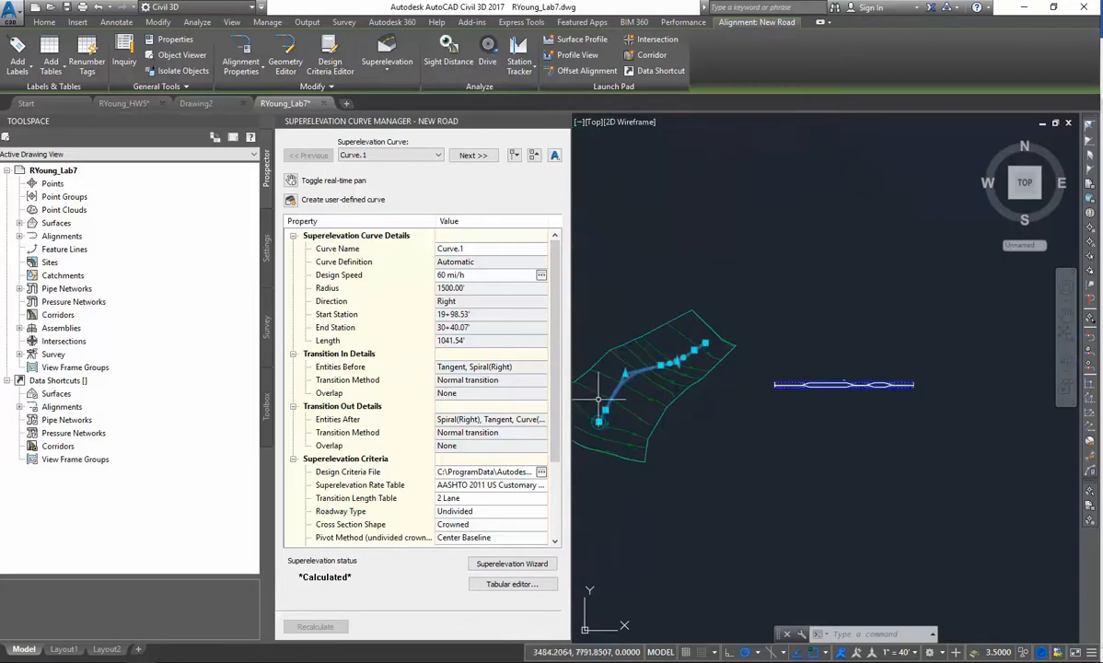
scroll(705, 426, down, 3)
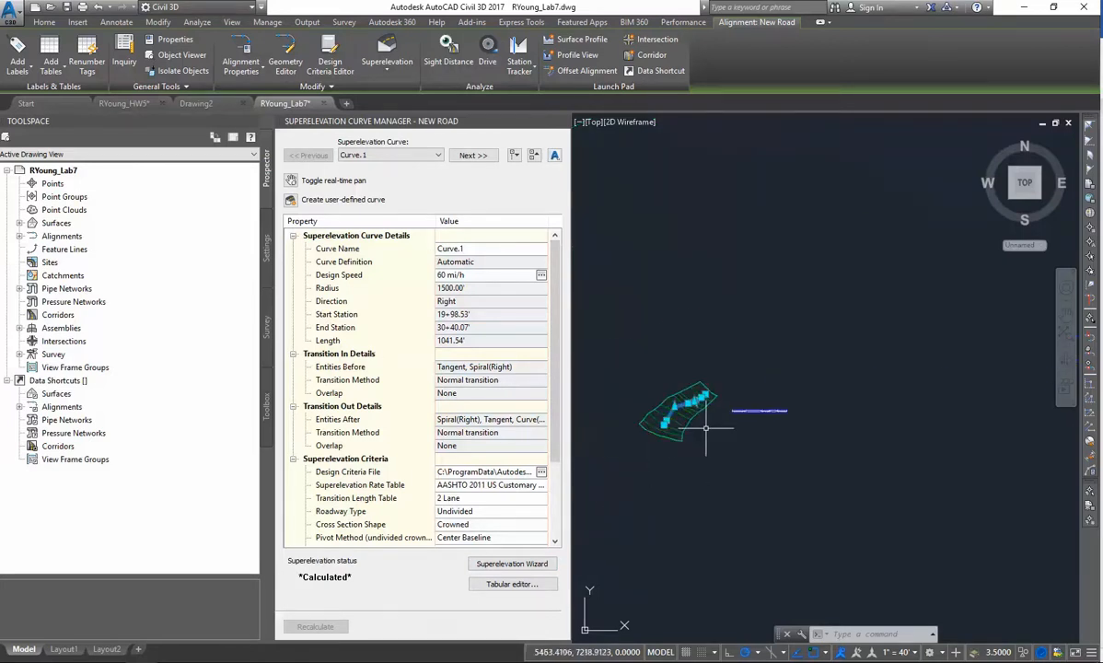
scroll(736, 432, up, 5)
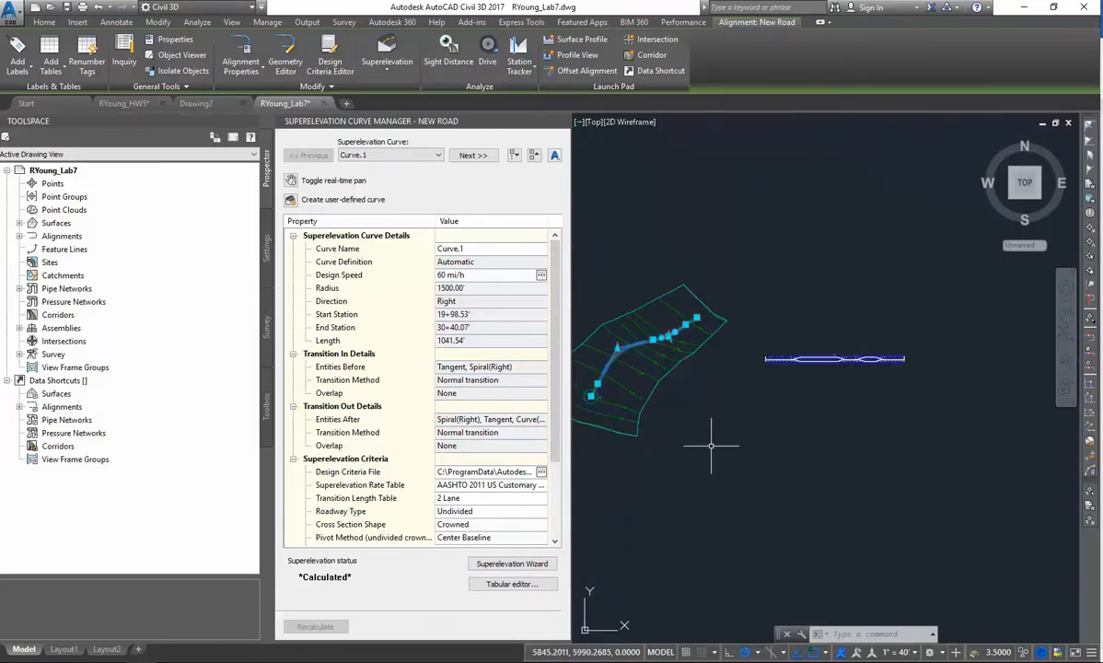
click(781, 416)
key(Escape)
key(Escape)
key(Escape)
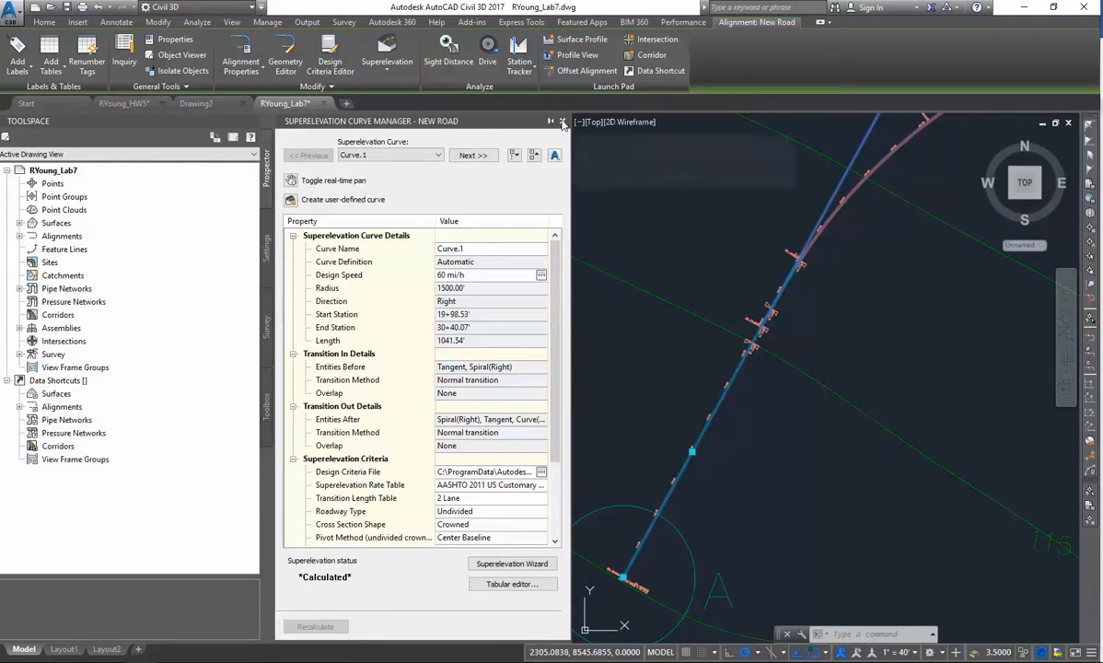
click(562, 122)
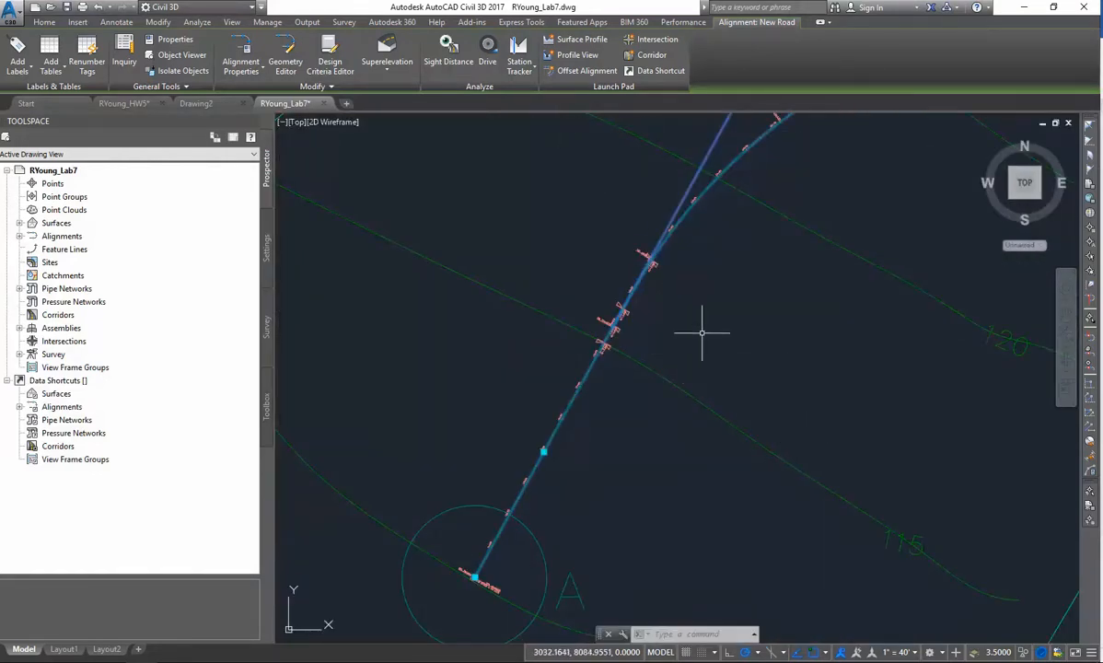
- Examine the superelevation labels on the New Road alignment where the tangent from point A enters the first curve
scroll(706, 315, up, 1)
scroll(661, 314, down, 3)
scroll(679, 300, down, 2)
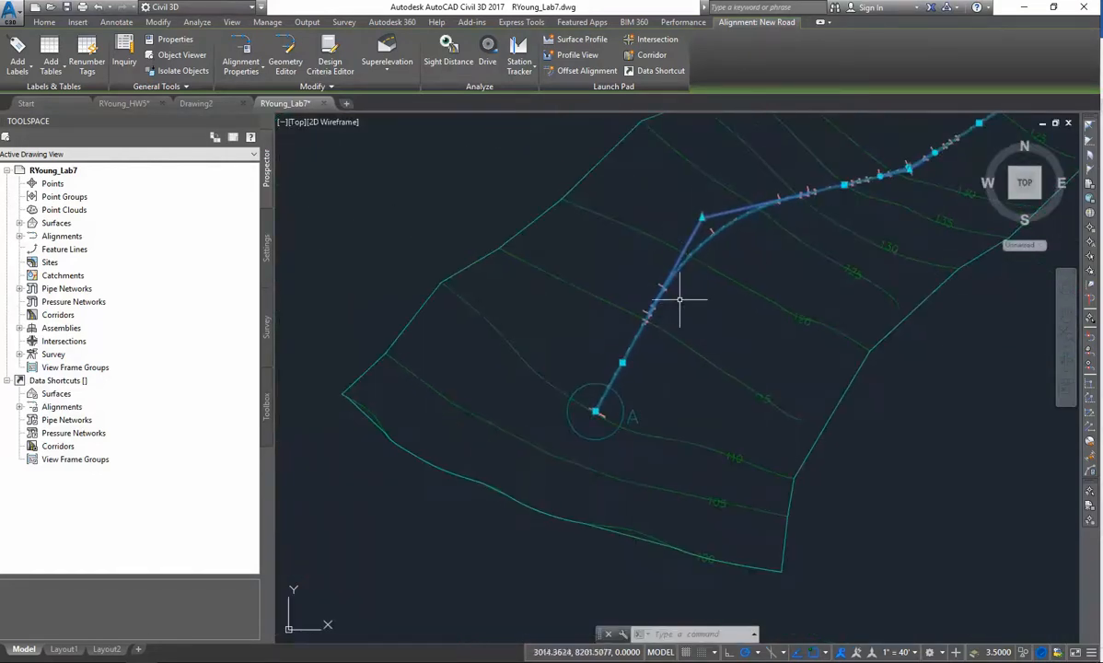
scroll(655, 296, up, 5)
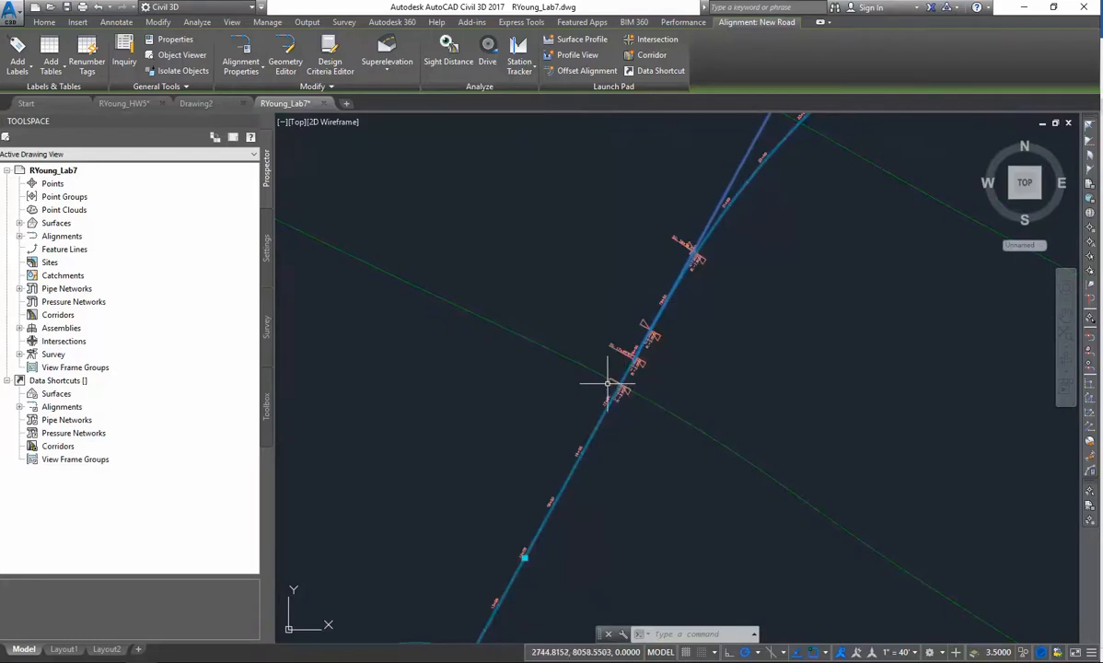
scroll(675, 386, up, 2)
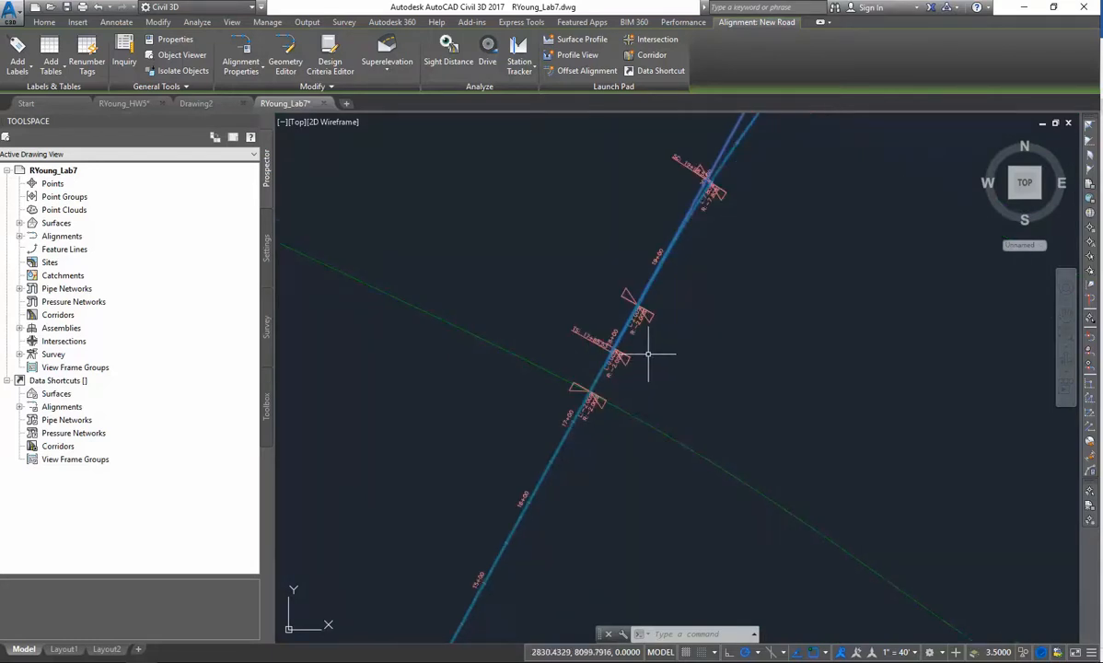
scroll(658, 329, down, 2)
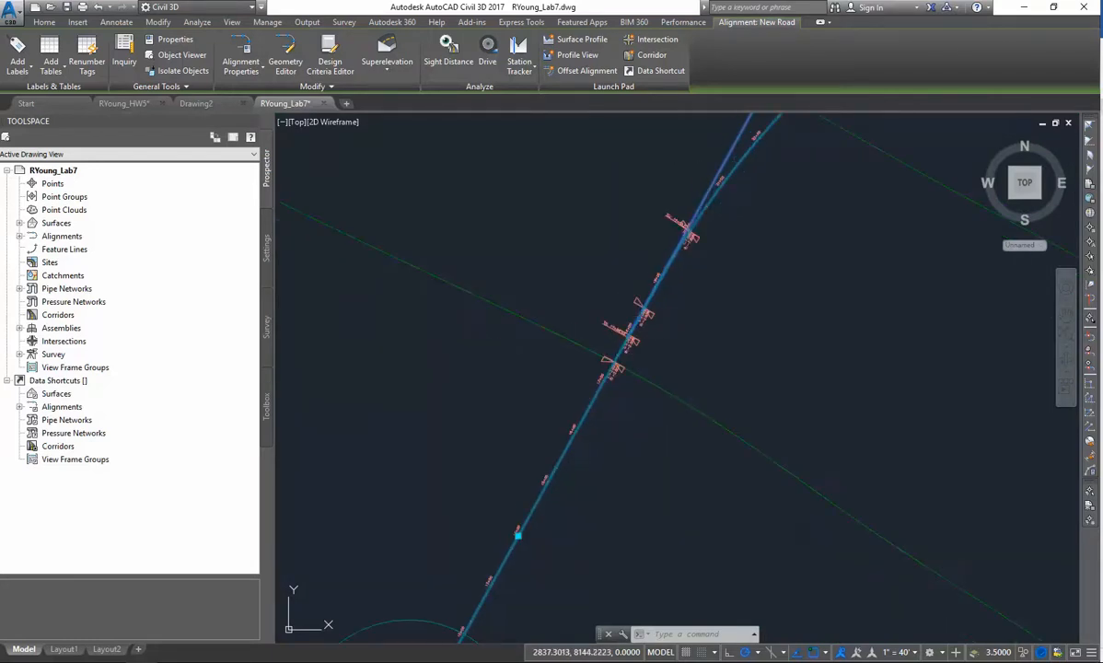
scroll(663, 322, up, 1)
mouse_move(665, 320)
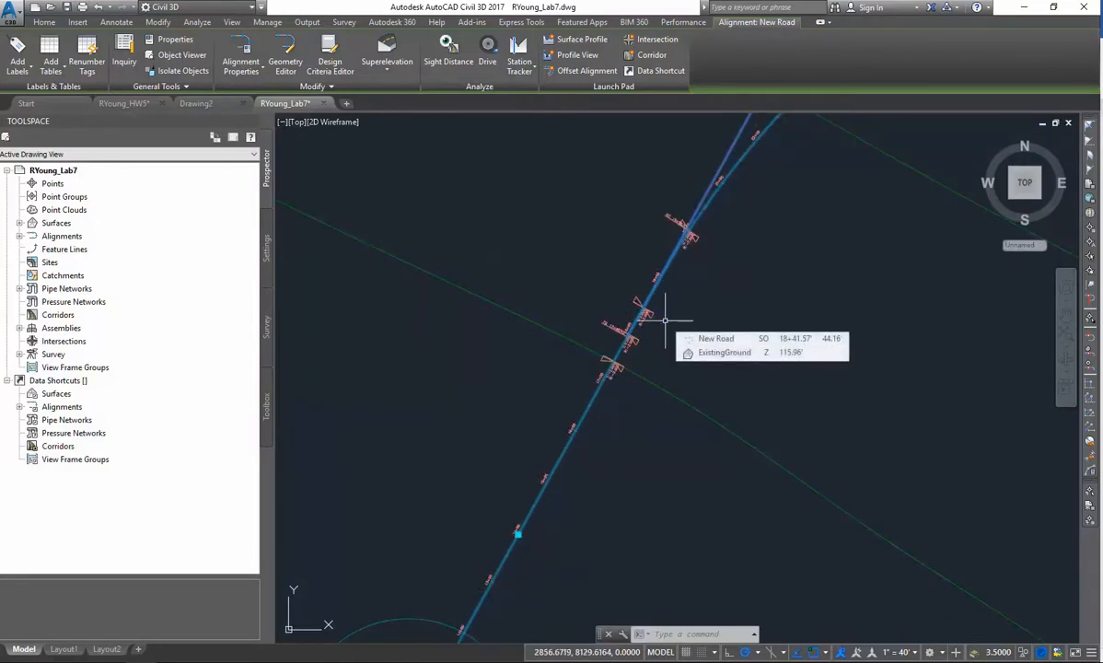
scroll(665, 319, down, 2)
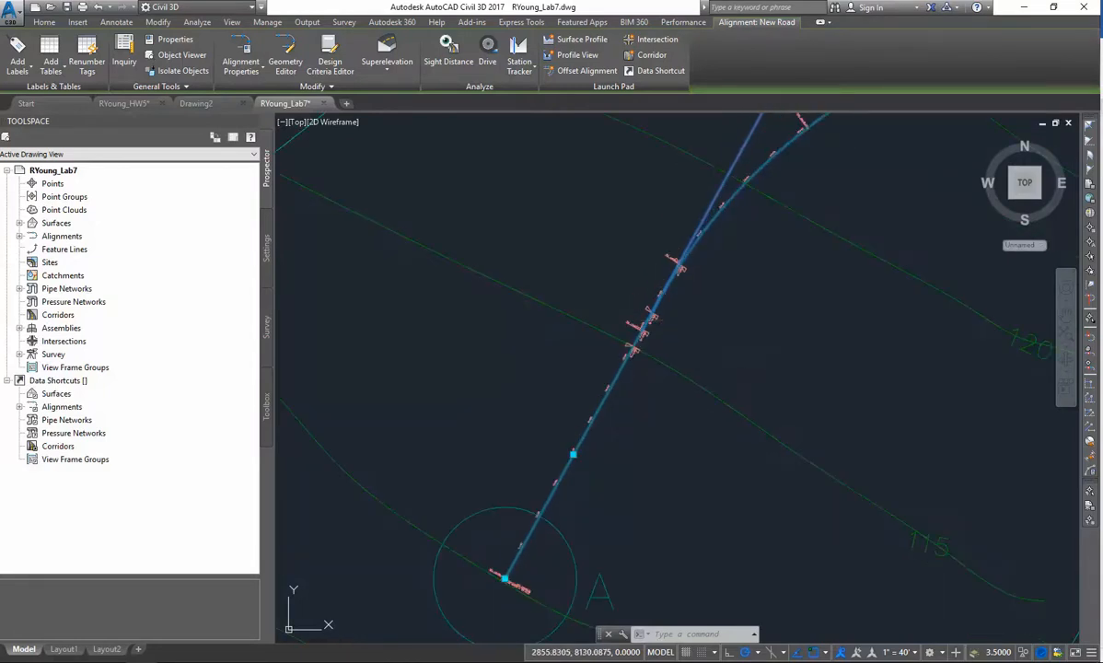
scroll(689, 344, up, 3)
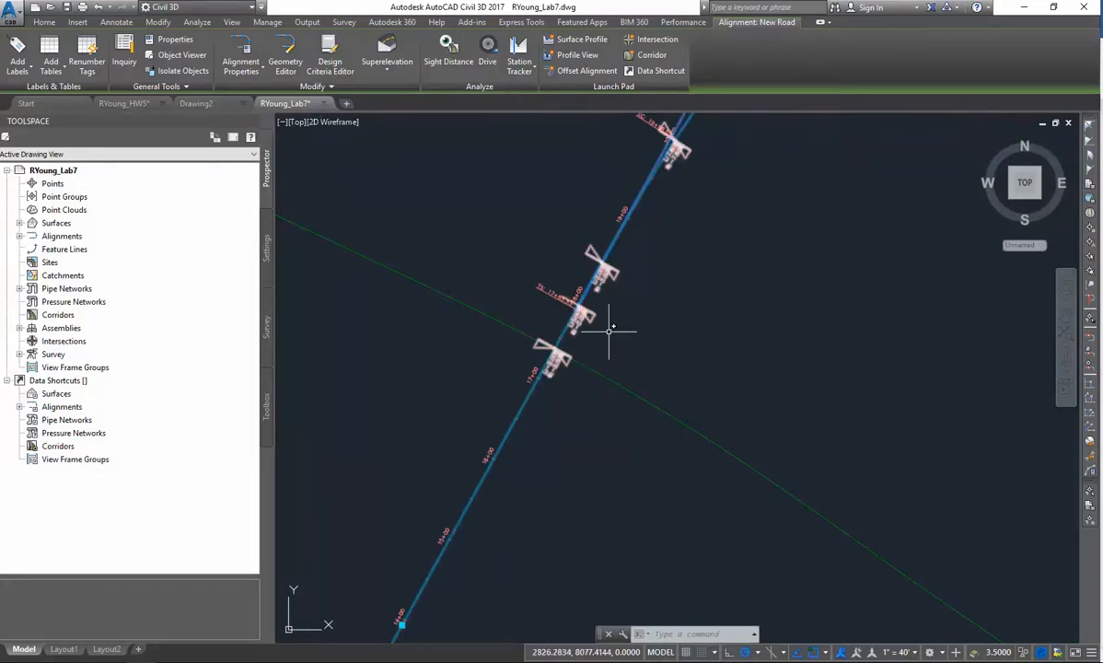
- Compare the superelevation view beside the surface with the alignment in plan, returning to the first curve
scroll(615, 322, down, 5)
scroll(921, 401, up, 3)
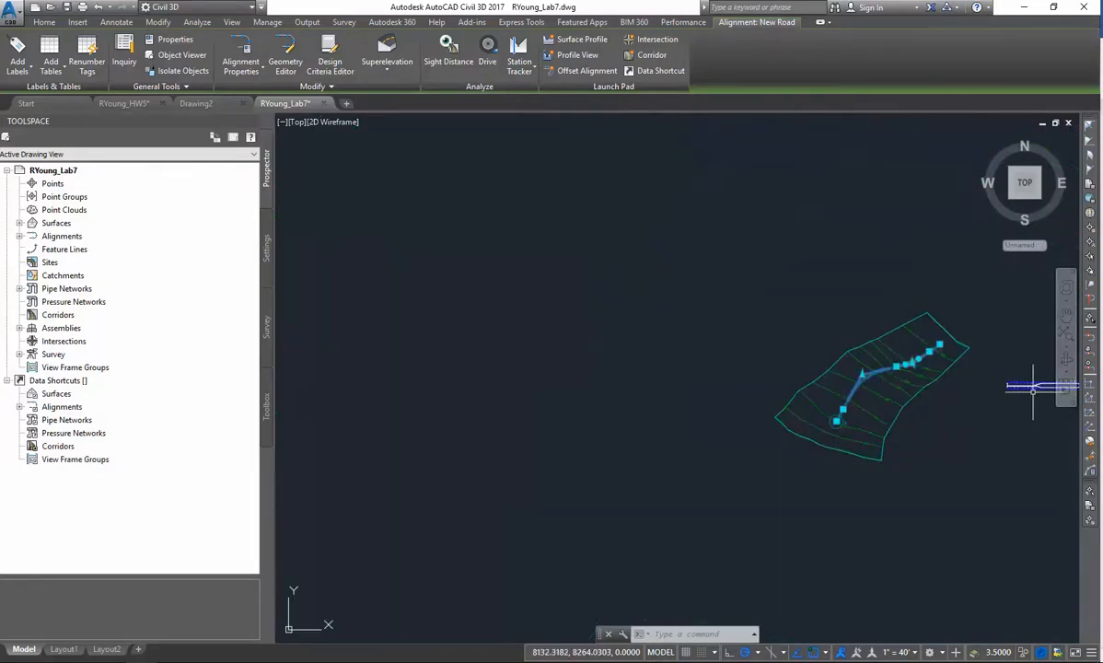
mouse_move(979, 395)
middle_down()
mouse_move(382, 354)
mouse_move(466, 353)
mouse_move(713, 389)
middle_up()
scroll(303, 384, down, 2)
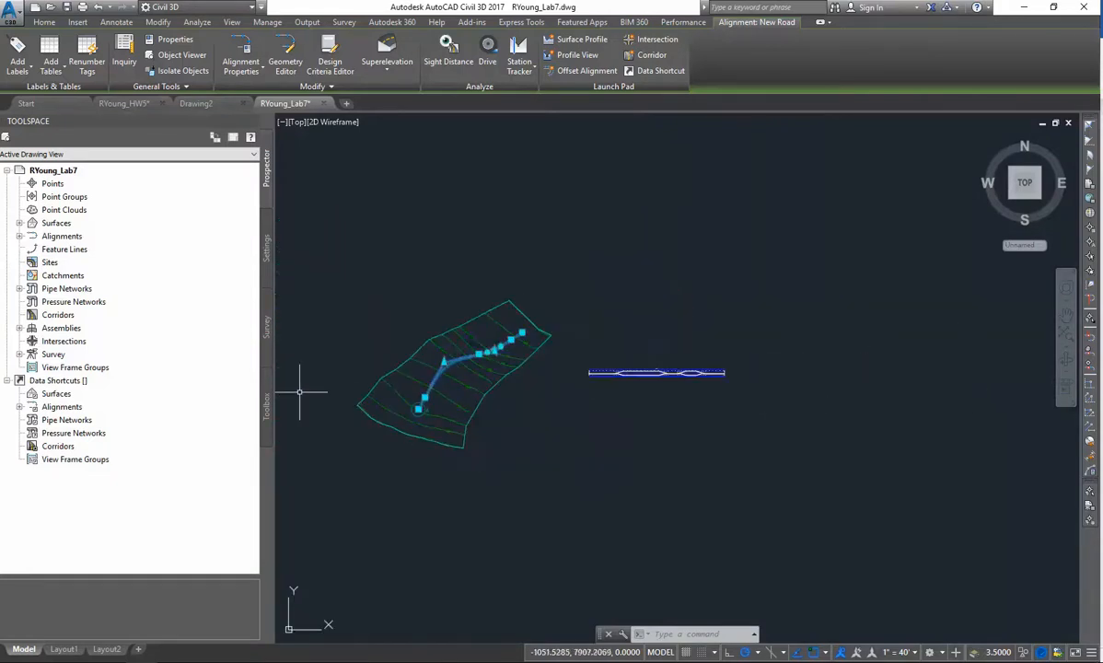
scroll(507, 374, up, 4)
middle_drag(307, 358, 848, 352)
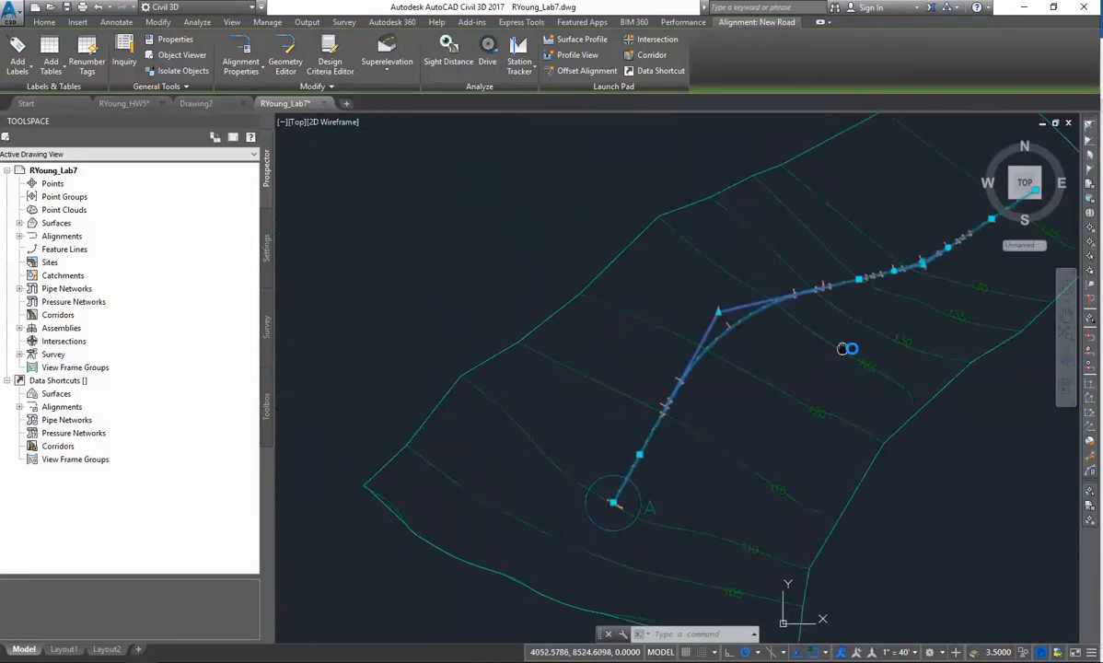
scroll(647, 381, up, 3)
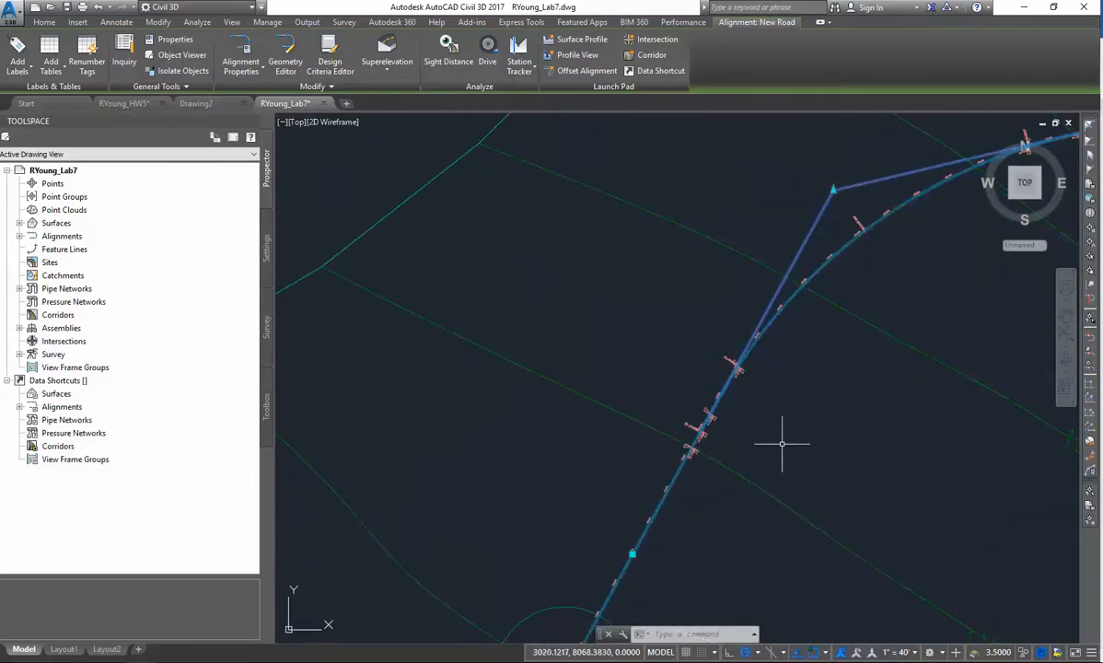
- Remove the superelevation label type from the New Road alignment's label set
key(Escape)
key(Escape)
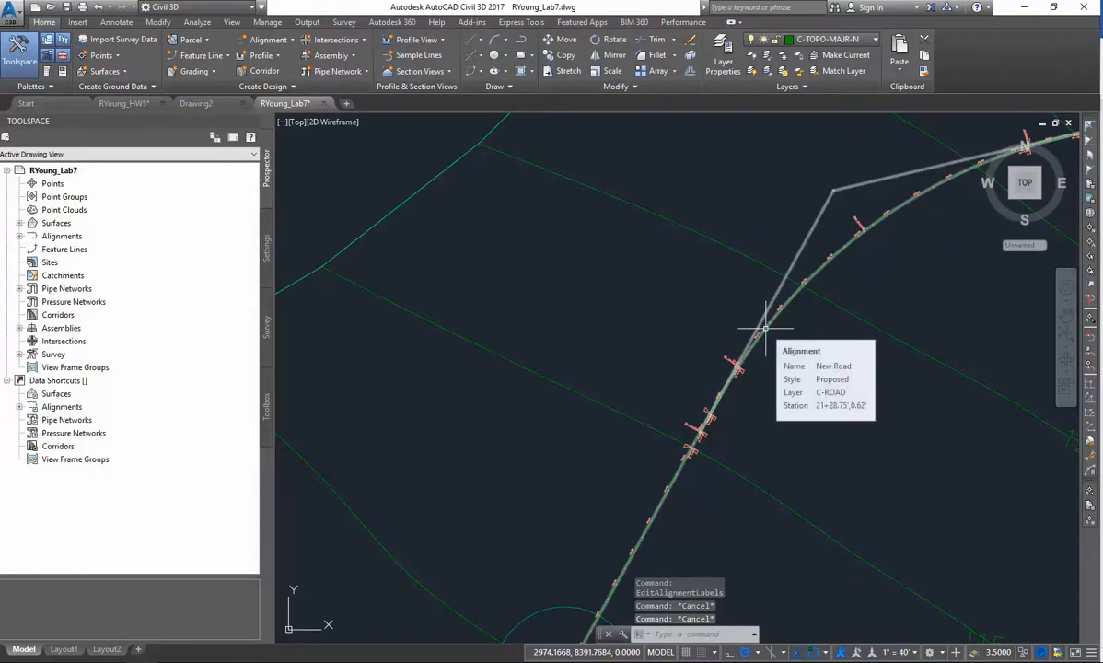
click(765, 327)
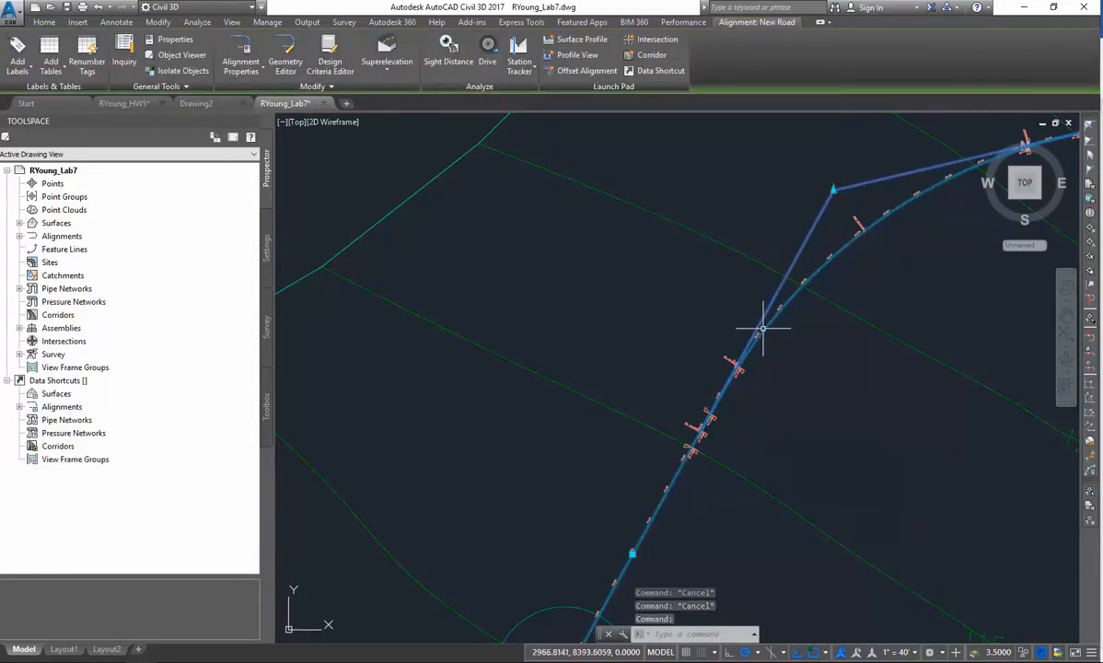
right_click(783, 368)
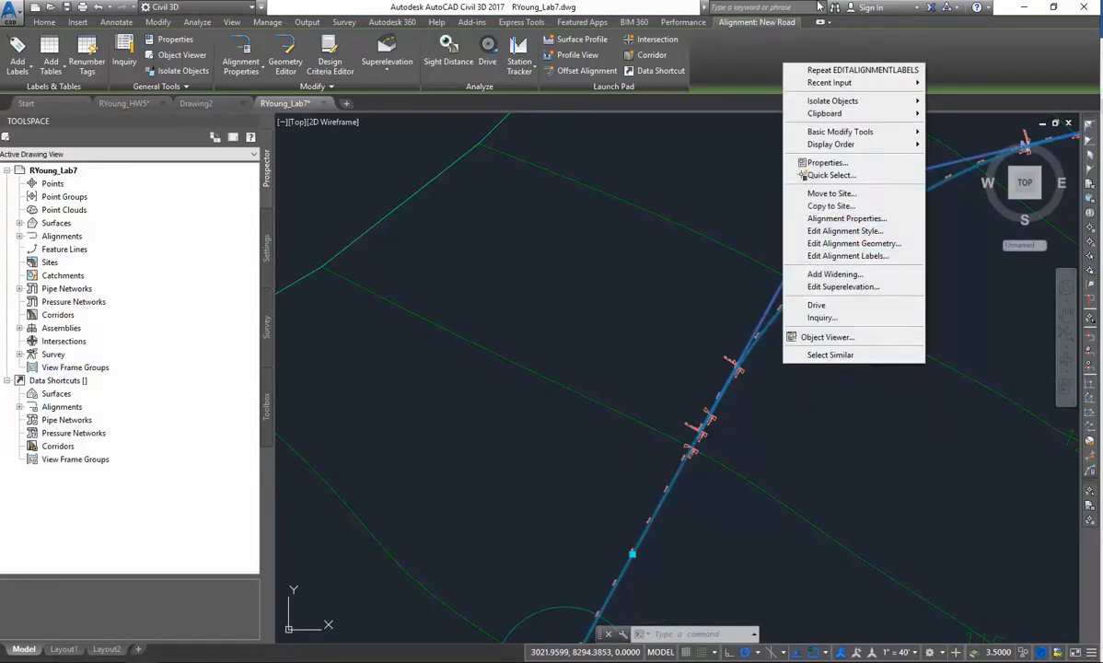
click(826, 257)
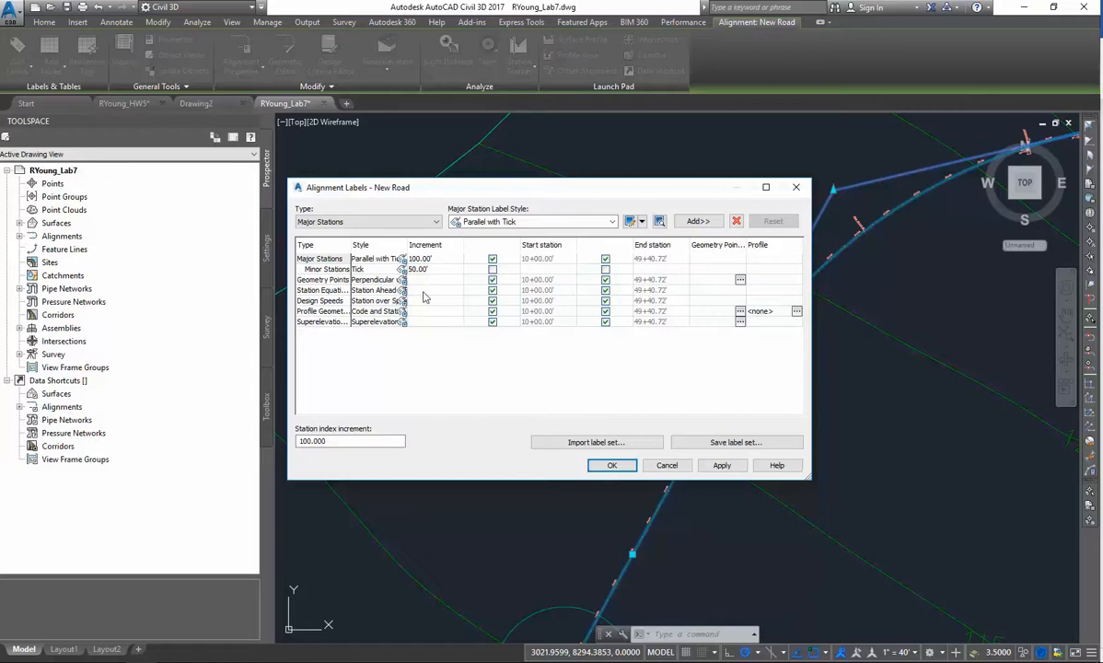
click(317, 325)
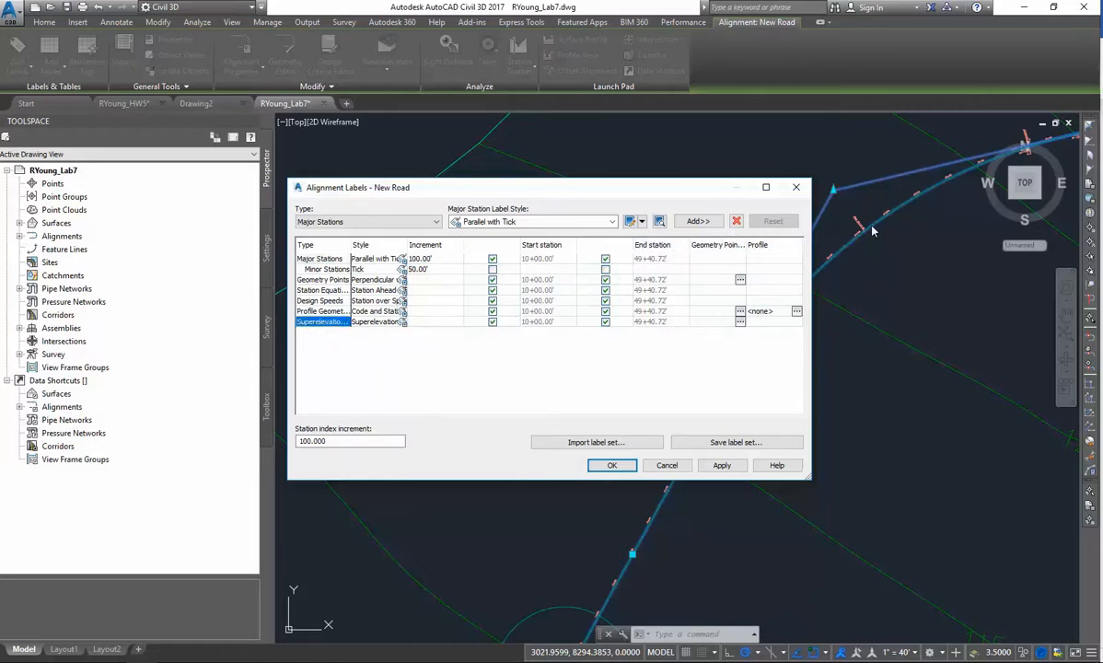
click(735, 222)
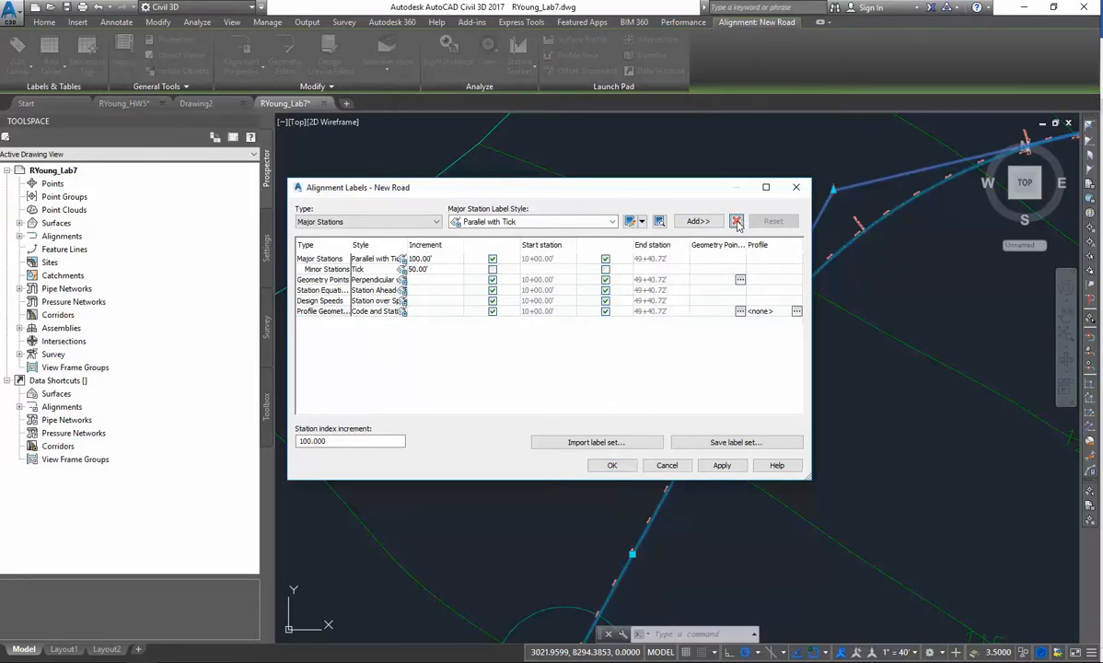
- Remove the Design Speeds labels from the New Road label set and apply the label changes to the alignment
click(324, 312)
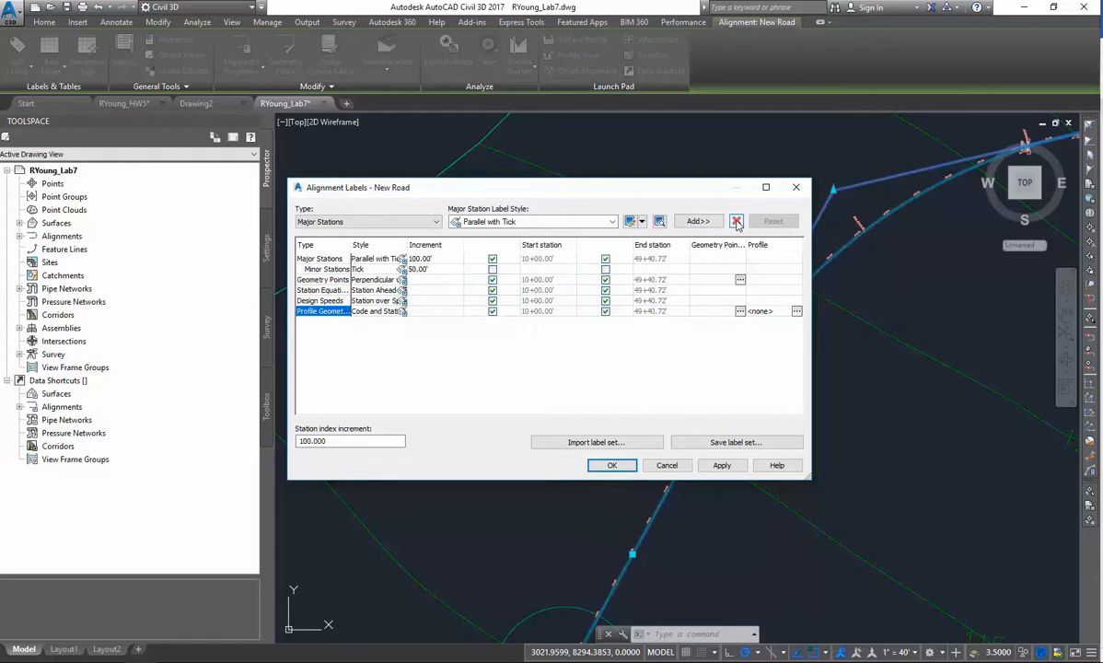
click(324, 301)
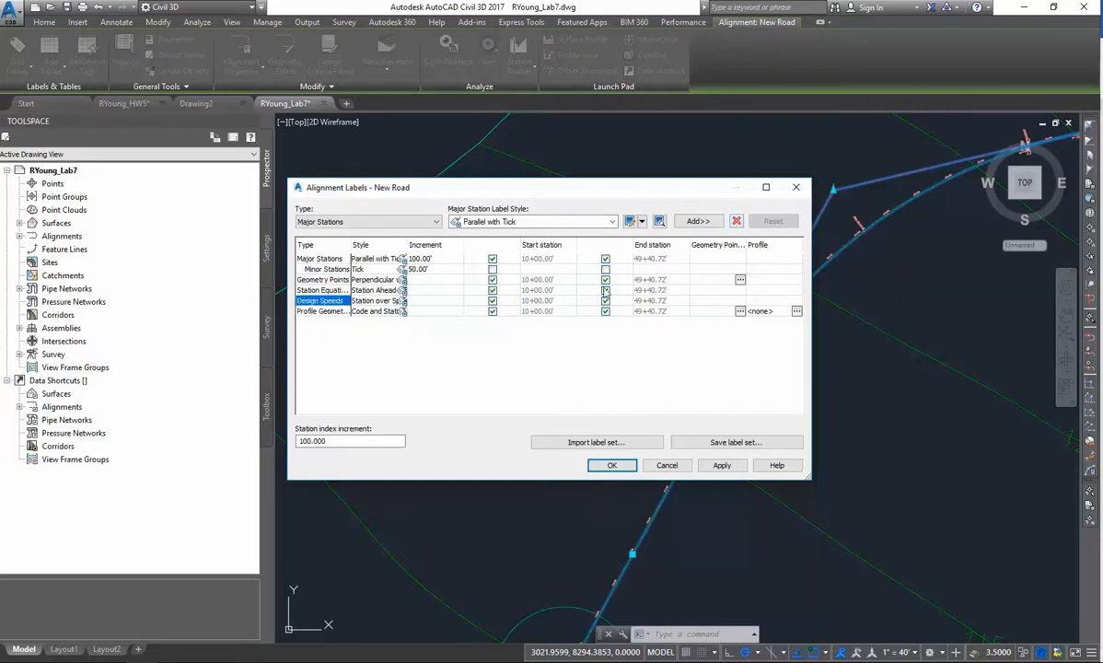
click(738, 221)
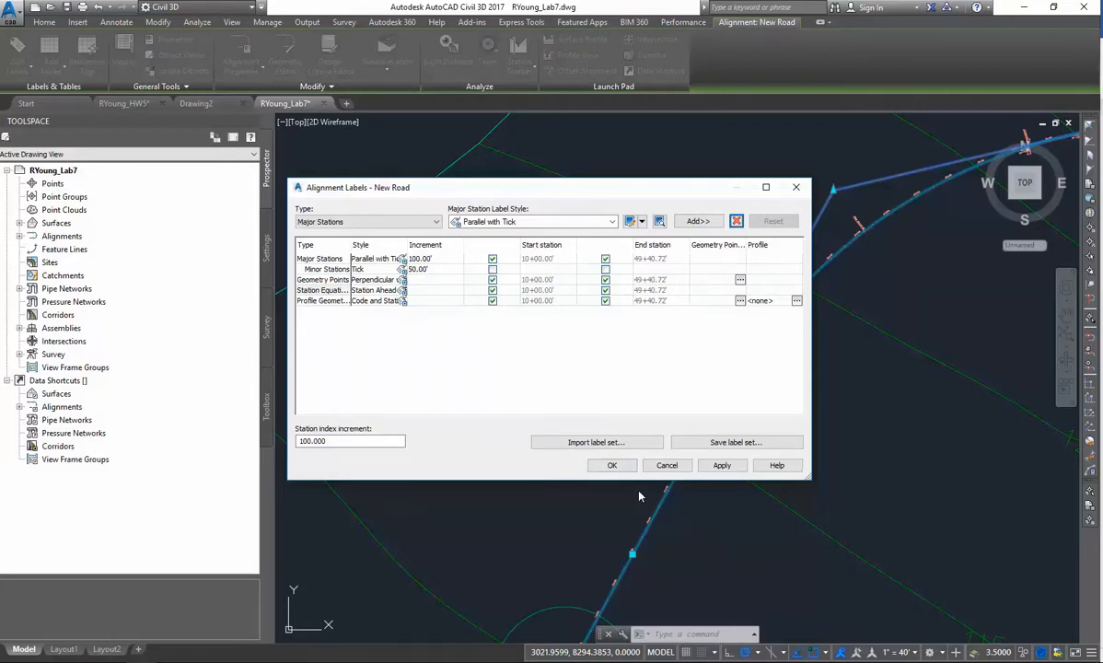
click(611, 465)
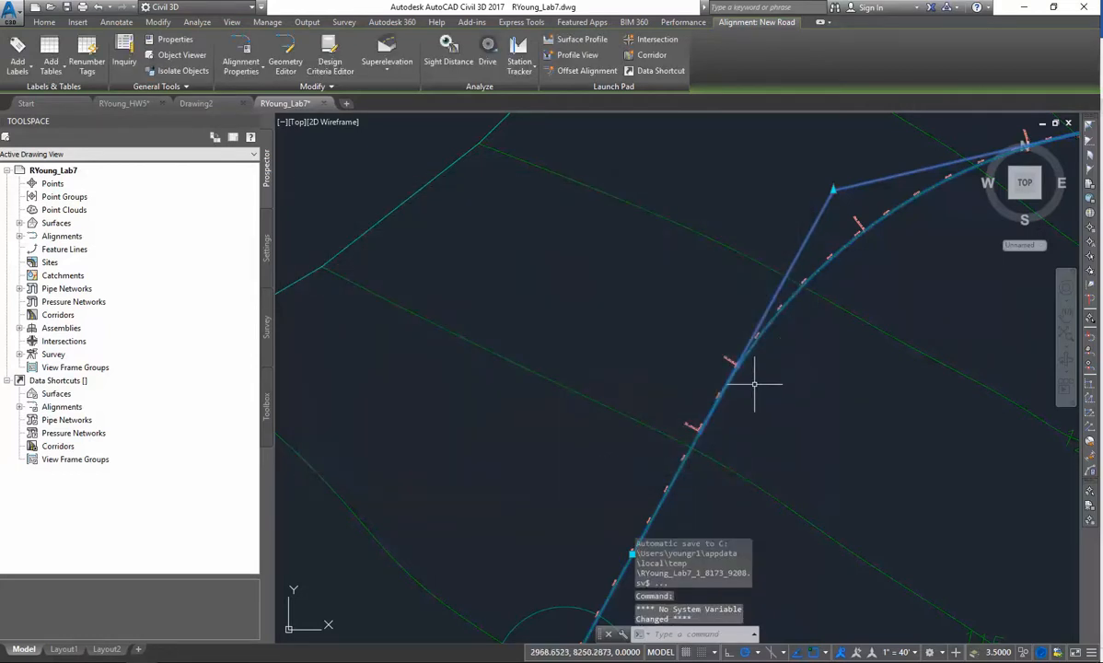
key(Escape)
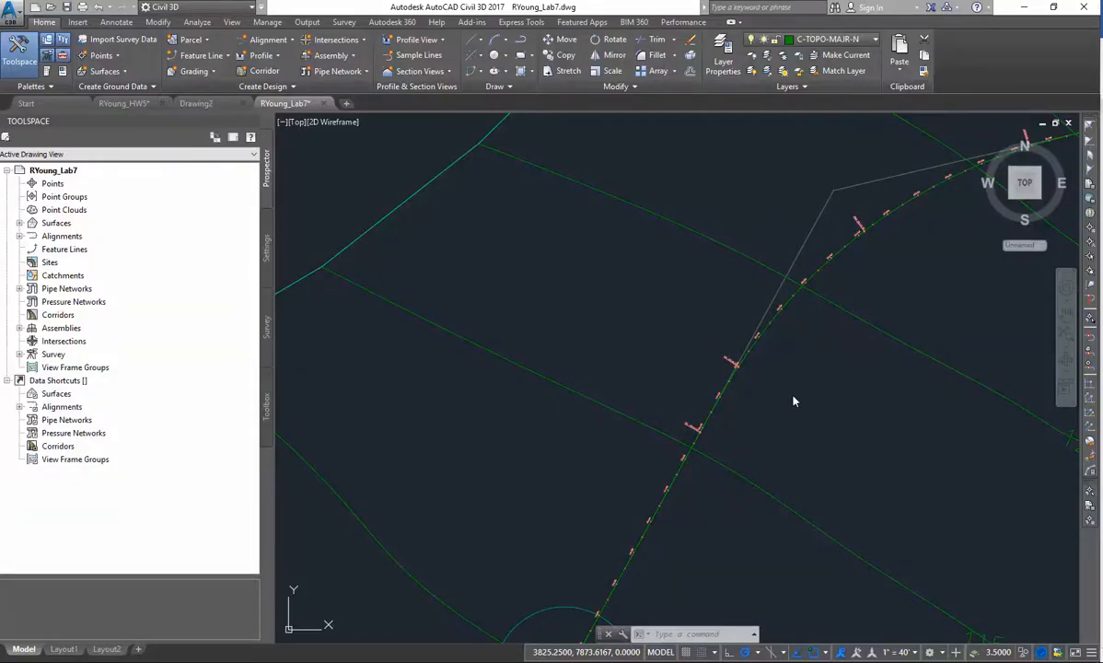
- Review the whole drawing, examining the New Road alignment with its remaining labels and the superelevation view beside the surface
scroll(786, 398, down, 5)
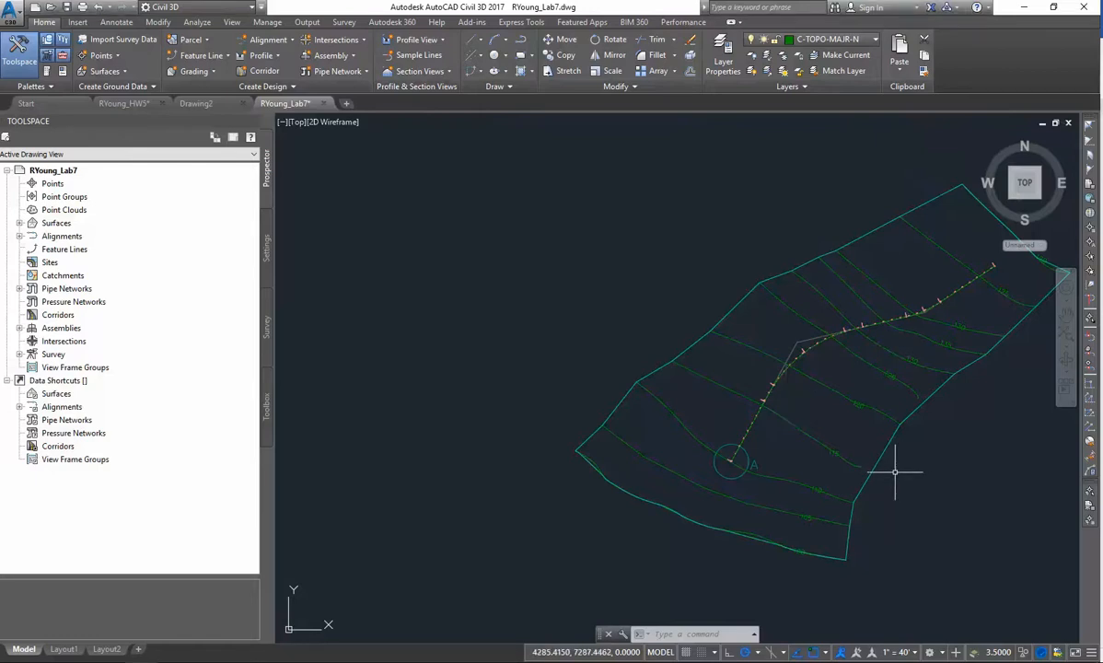
text(ze)
key(Return)
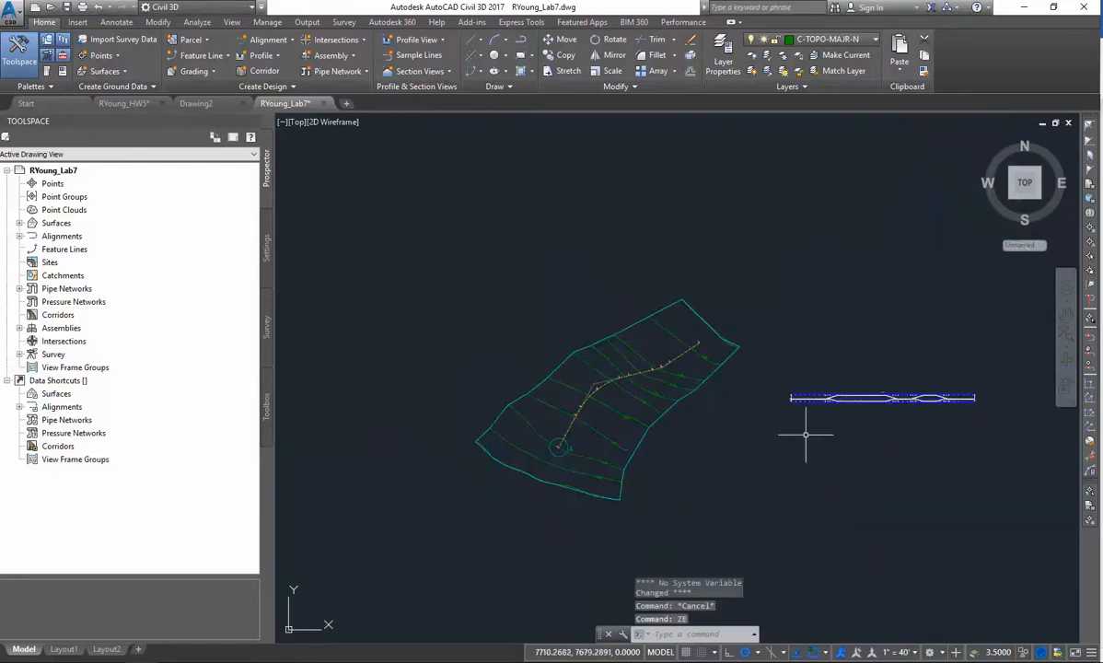
scroll(805, 435, up, 2)
scroll(797, 433, down, 1)
middle_drag(794, 433, 685, 450)
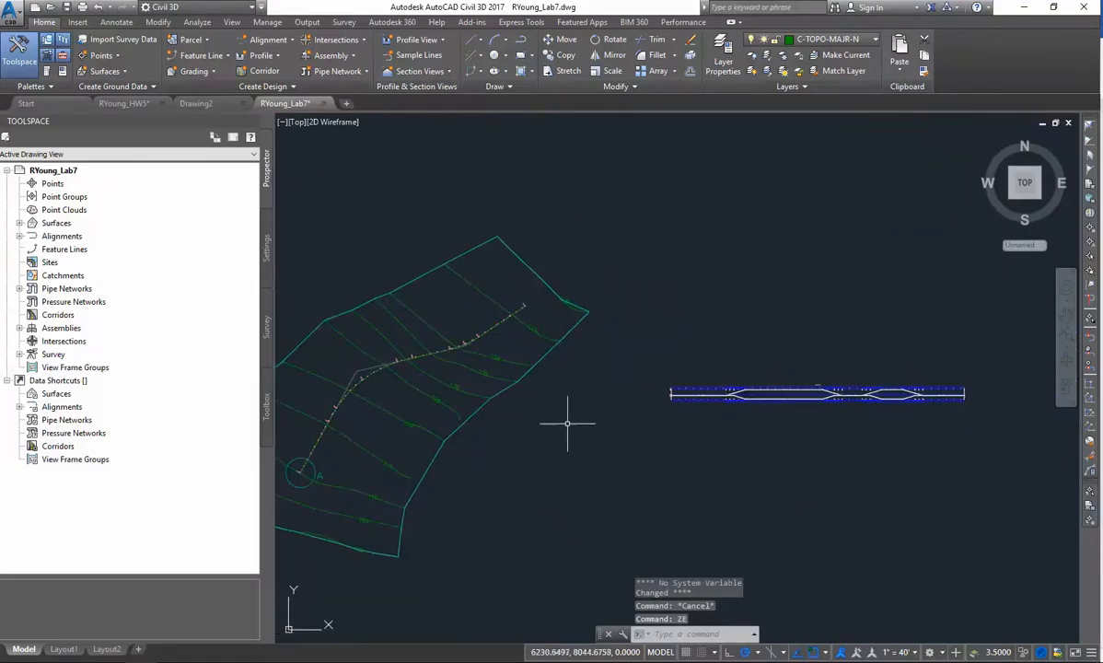
middle_drag(567, 423, 628, 418)
scroll(630, 413, up, 2)
scroll(631, 411, down, 2)
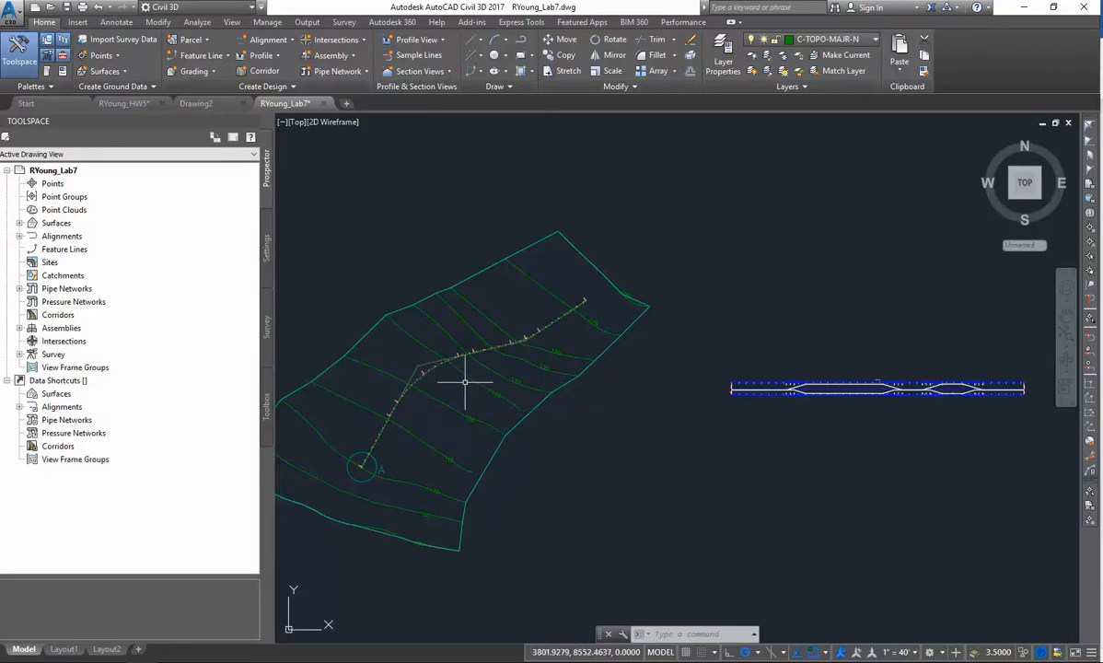
scroll(438, 381, up, 2)
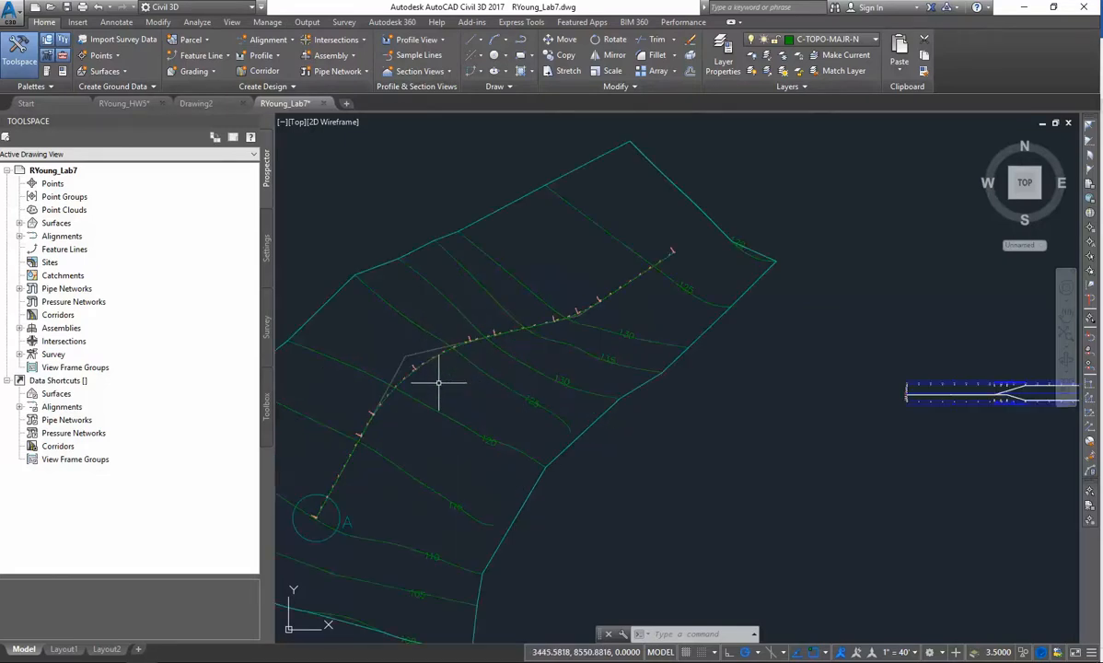
scroll(569, 395, down, 2)
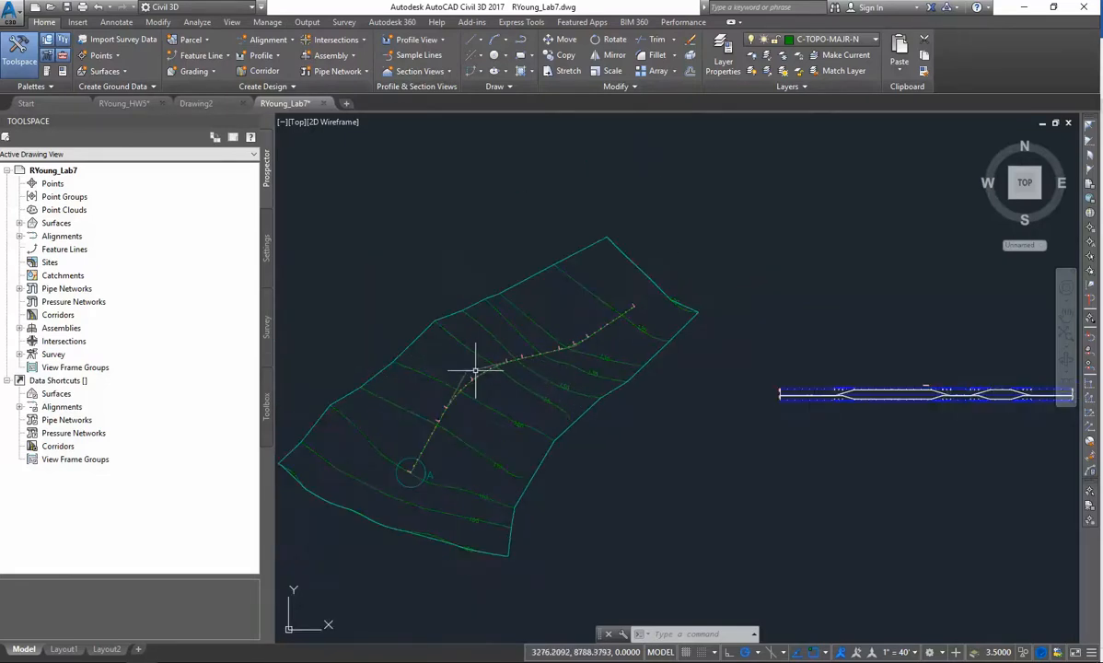
click(475, 368)
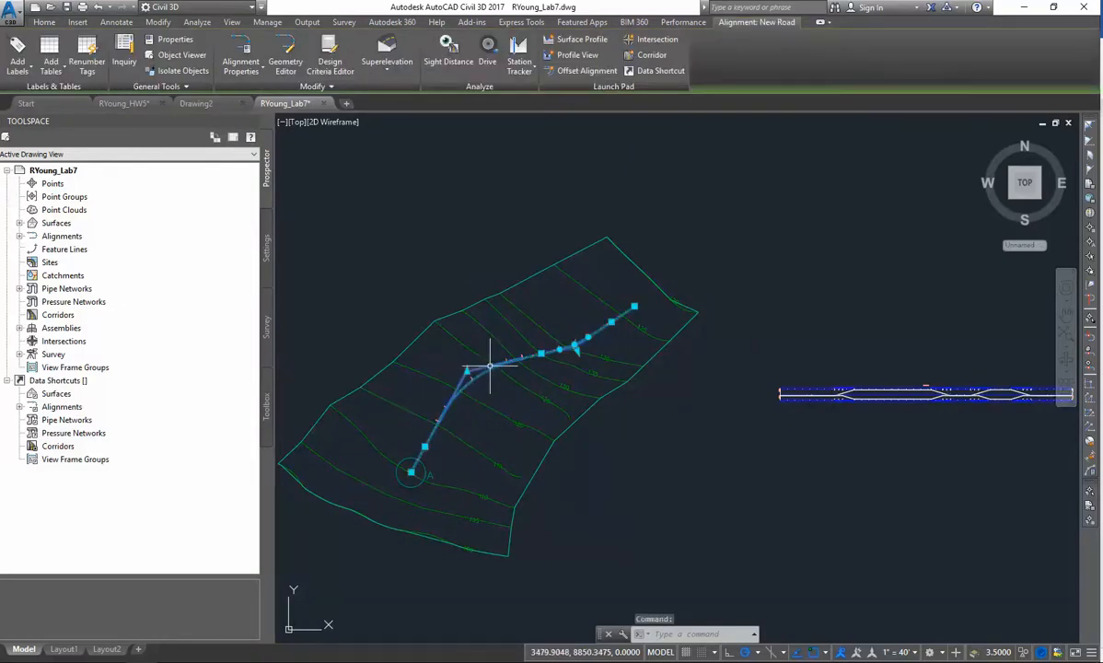
key(Escape)
key(Escape)
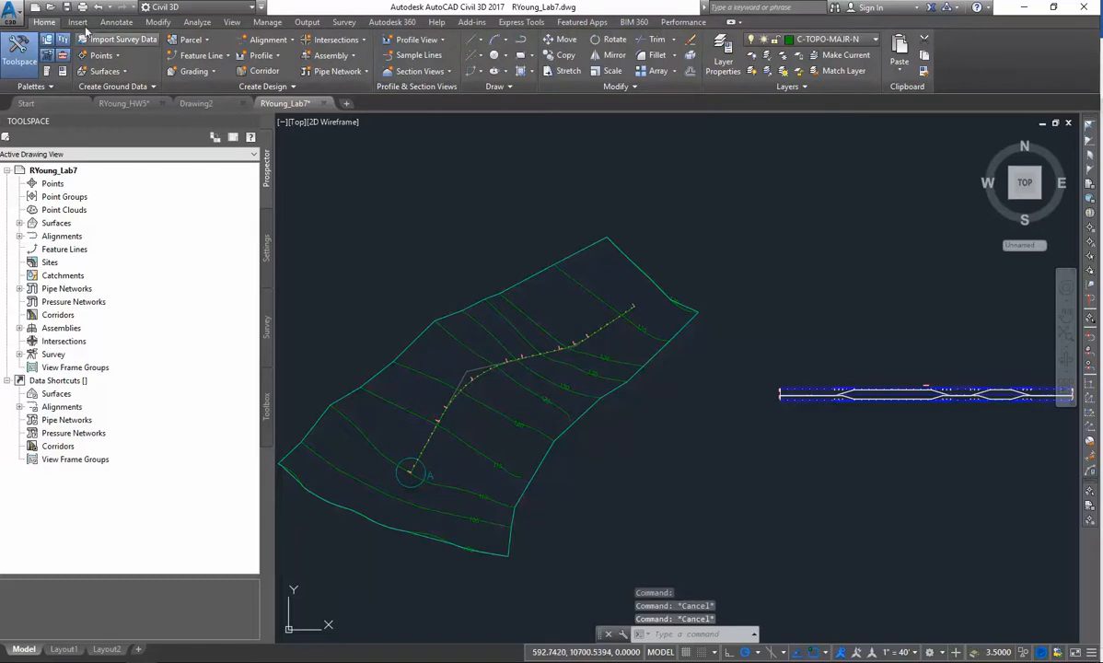
- Set up a surface profile sampling ExistingGround along the full New Road alignment and add it to the profile list
click(280, 57)
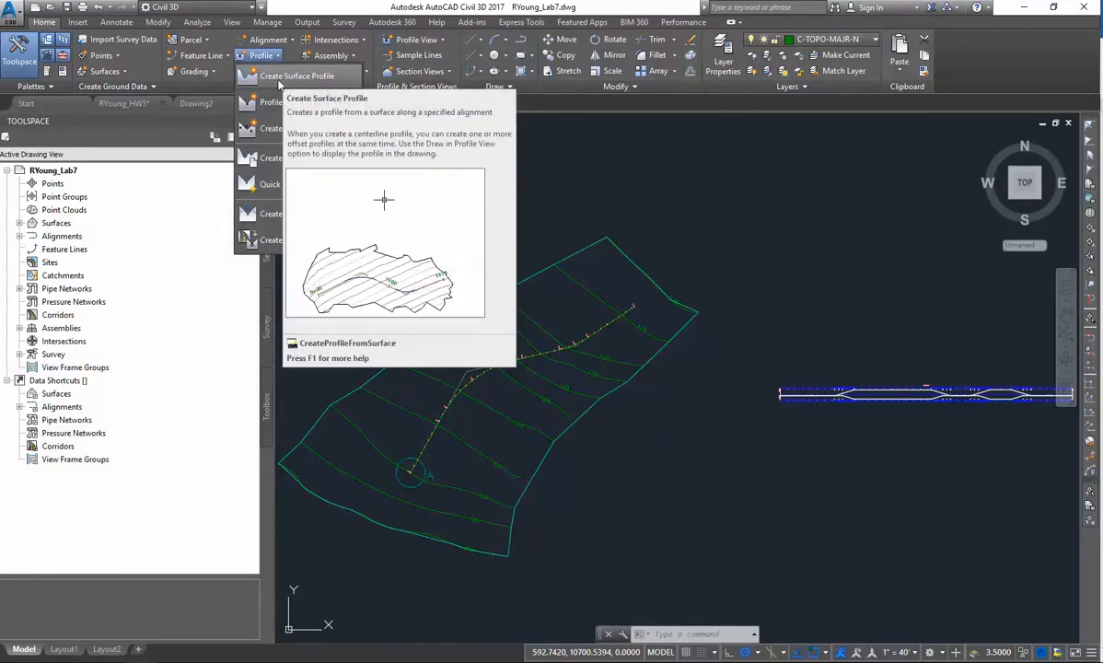
click(280, 80)
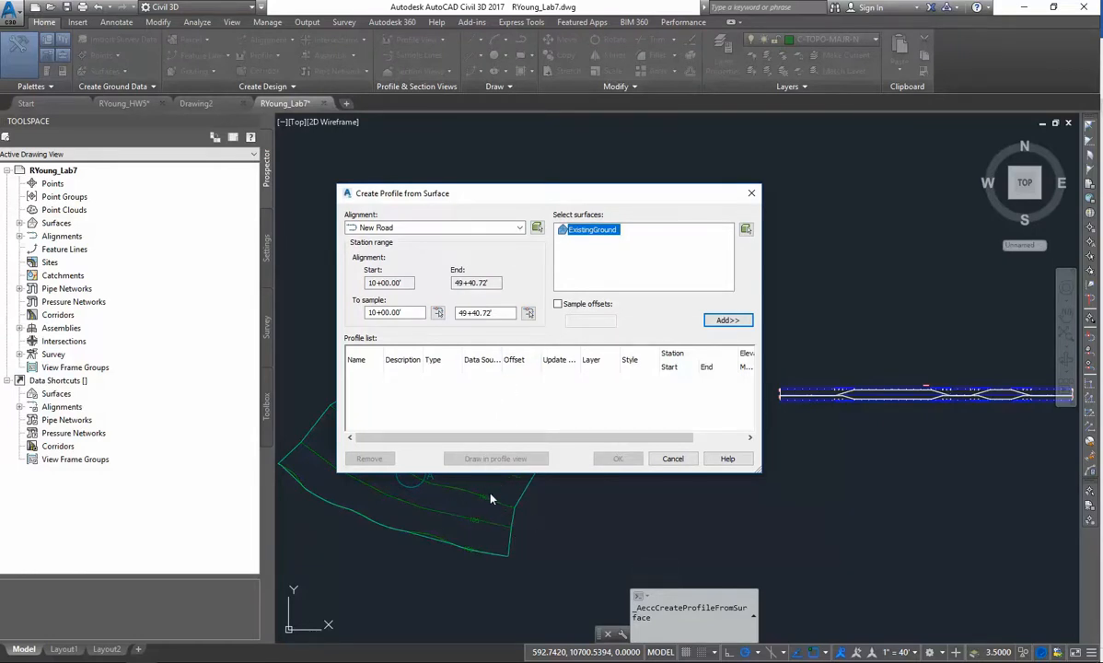
click(407, 228)
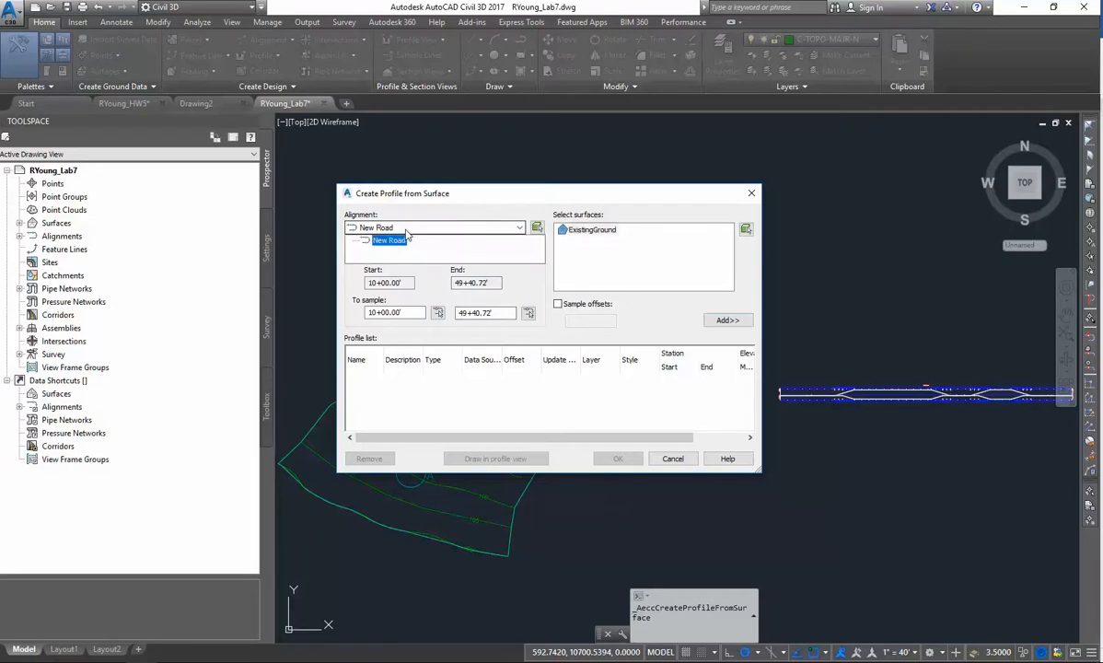
click(406, 237)
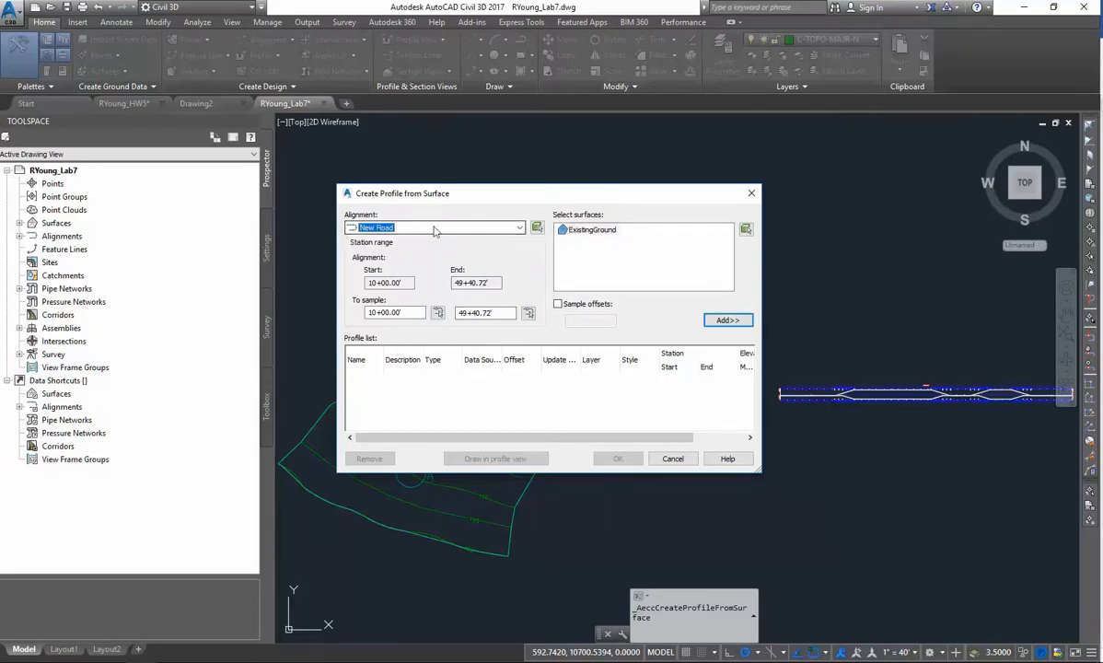
click(596, 235)
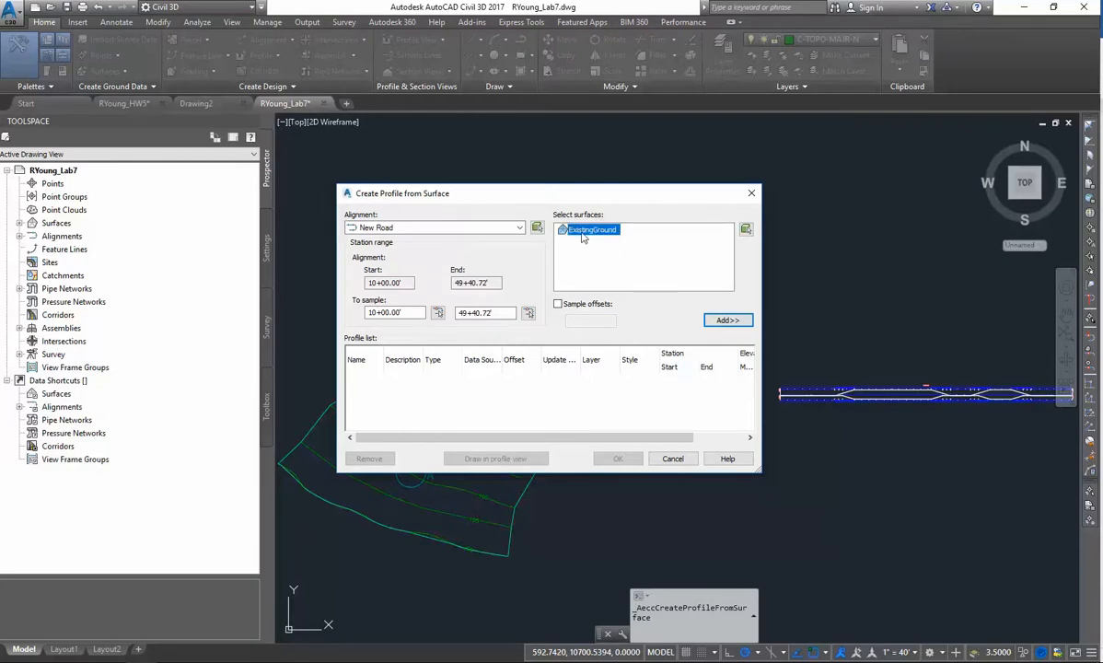
click(726, 320)
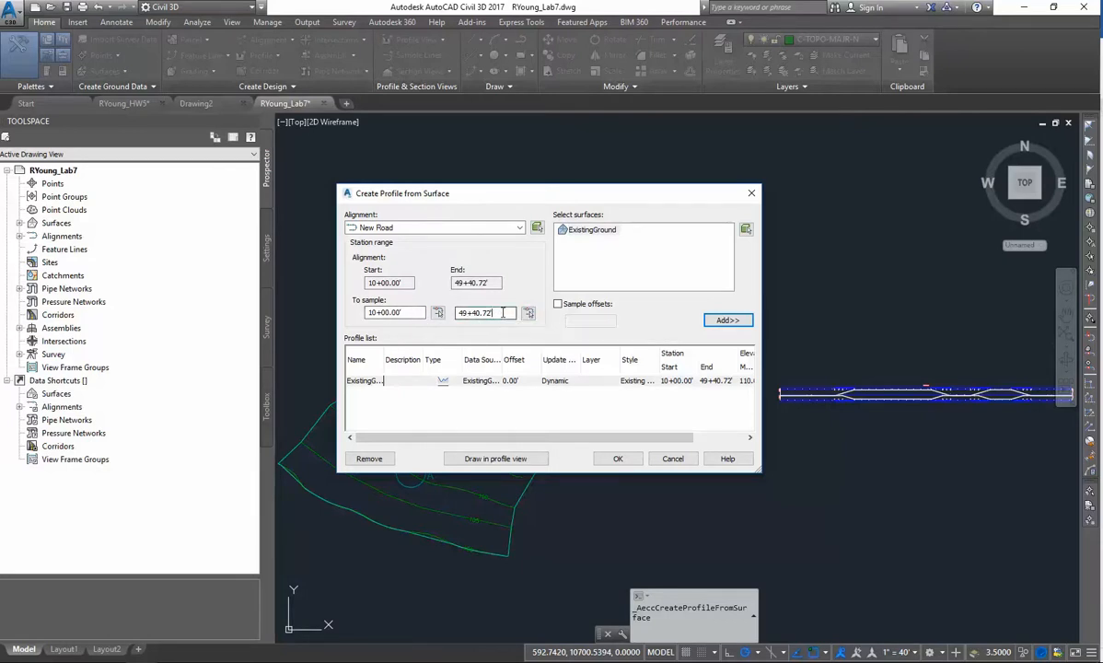
- Draw the existing ground profile in a profile view with the default settings, placing it above the superelevation view
click(515, 459)
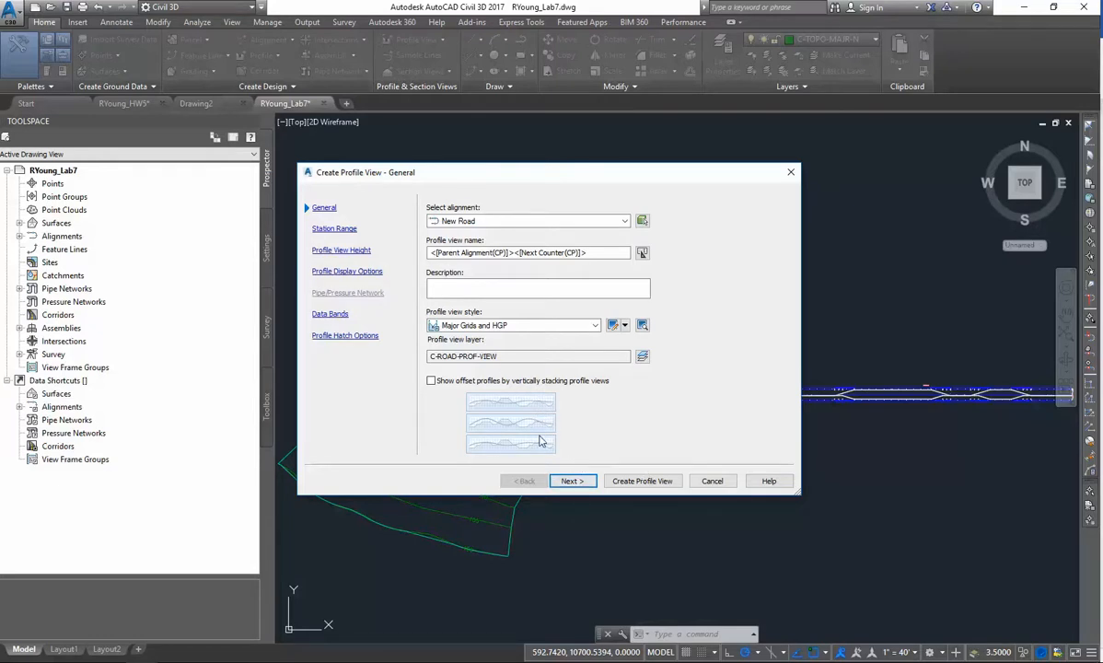
click(639, 485)
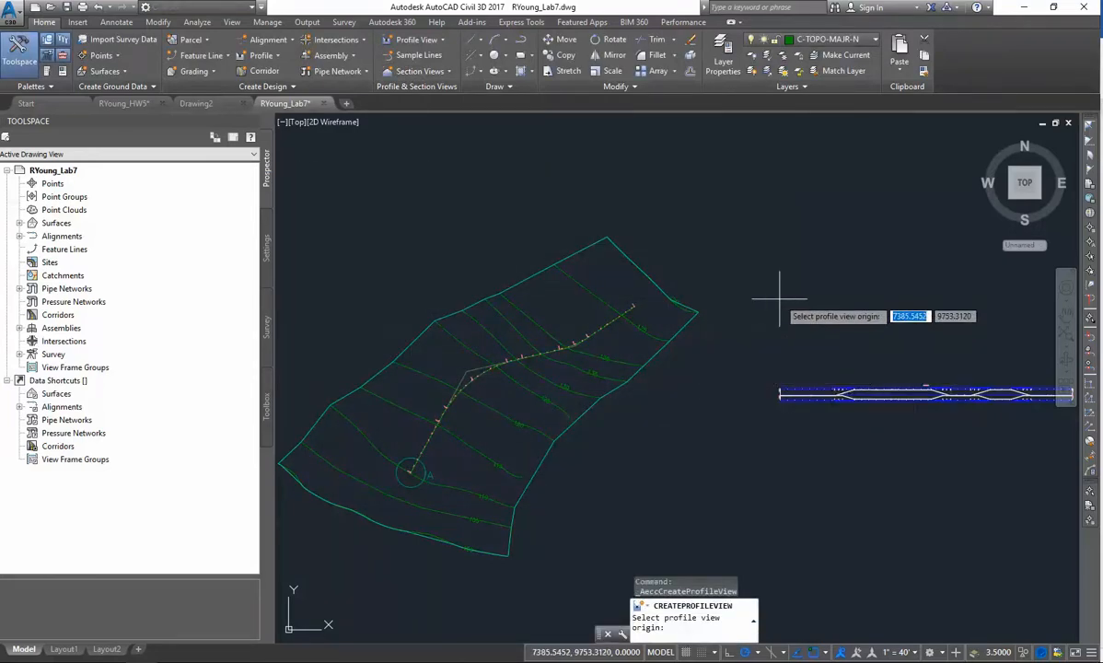
click(778, 297)
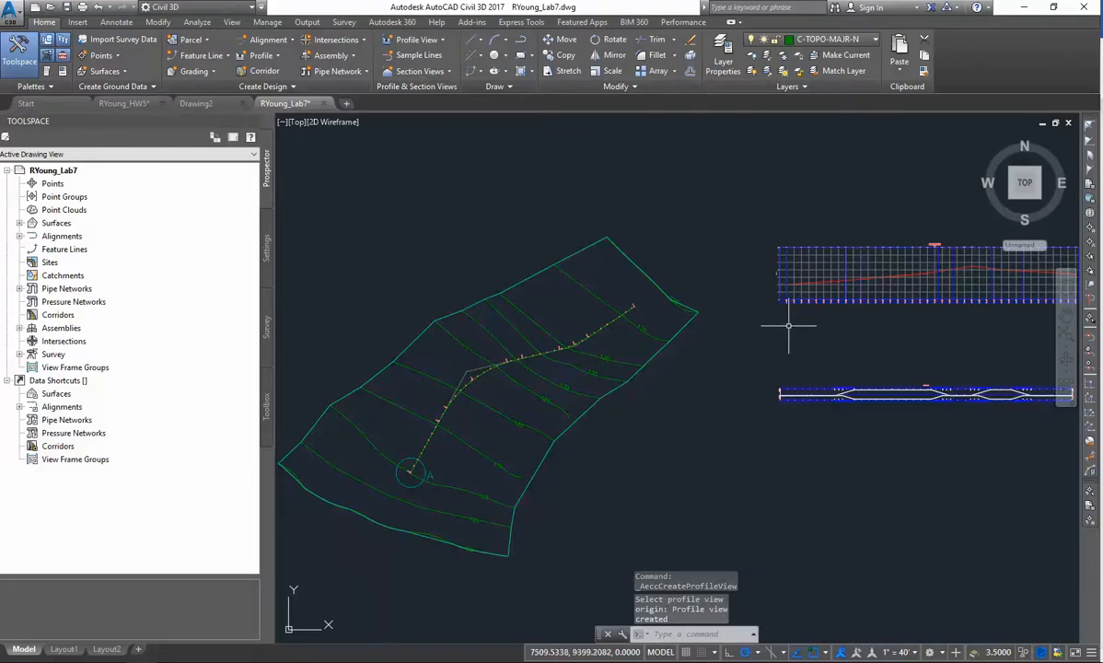
- Examine the new profile view, from the ground line to the station and elevation labels along its lower edge
scroll(784, 323, down, 2)
scroll(788, 328, up, 2)
middle_drag(787, 329, 599, 357)
scroll(664, 358, up, 1)
scroll(610, 406, up, 1)
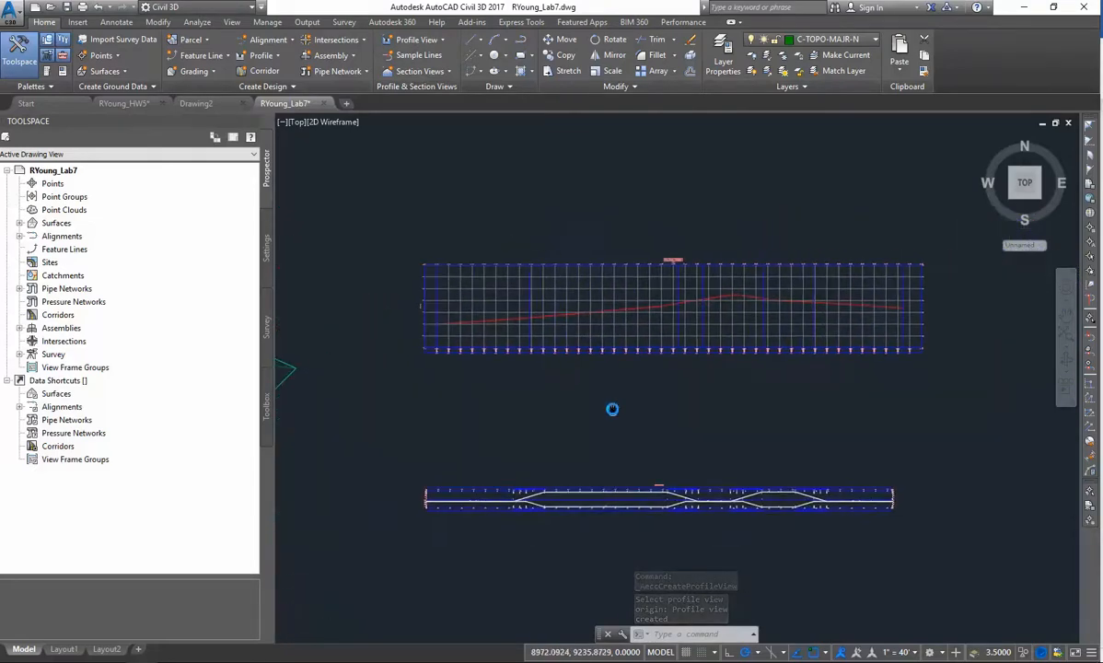
scroll(519, 374, up, 4)
scroll(360, 316, down, 2)
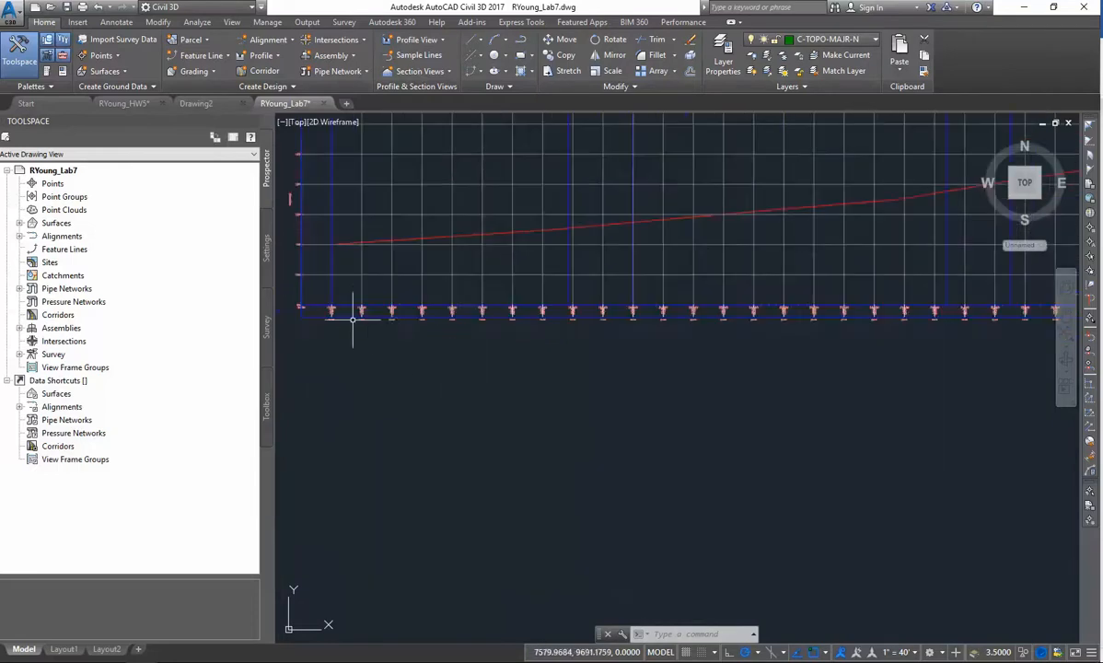
scroll(340, 309, up, 2)
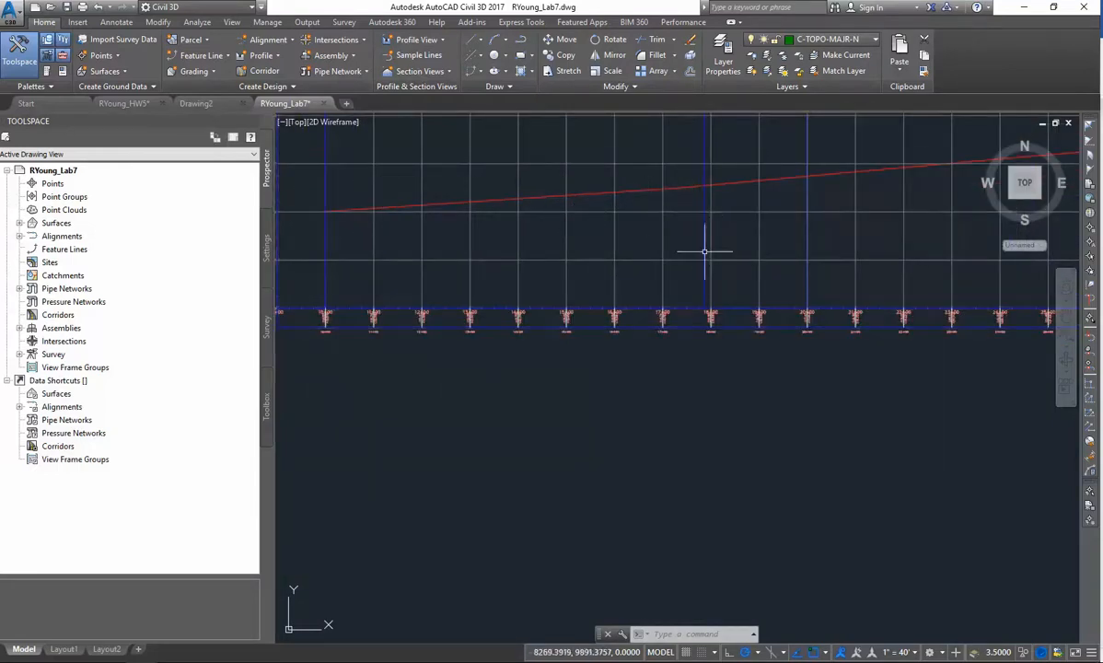
scroll(705, 313, down, 5)
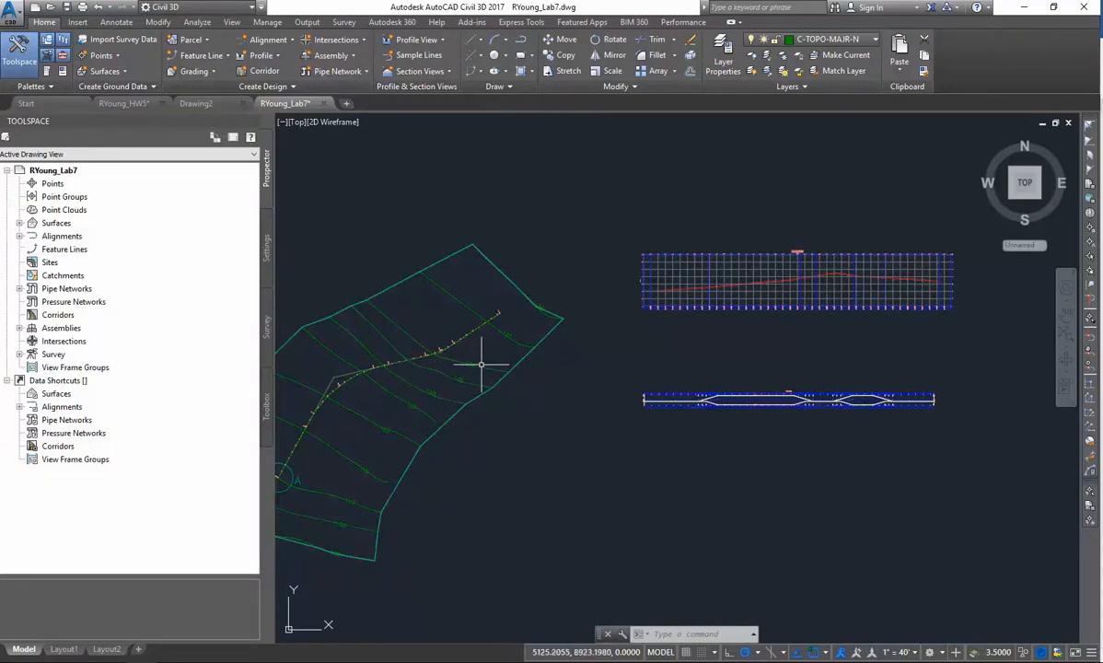
- Review the ground profile from its starting station to its end, comparing it with the superelevation view and the plan alignment
scroll(782, 267, up, 2)
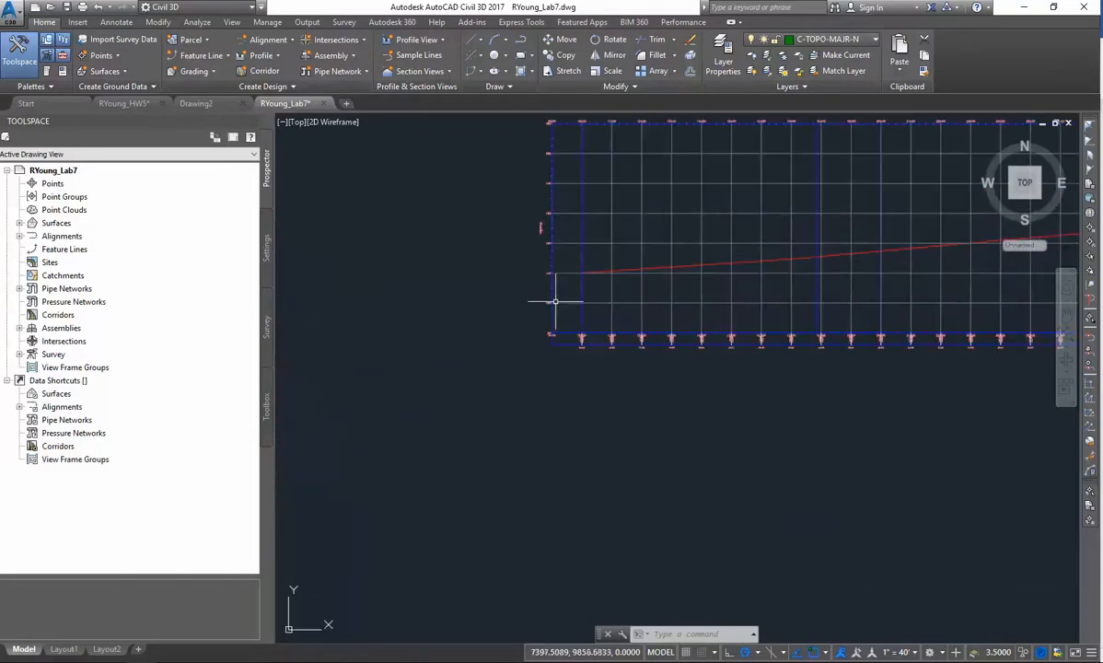
scroll(552, 304, up, 4)
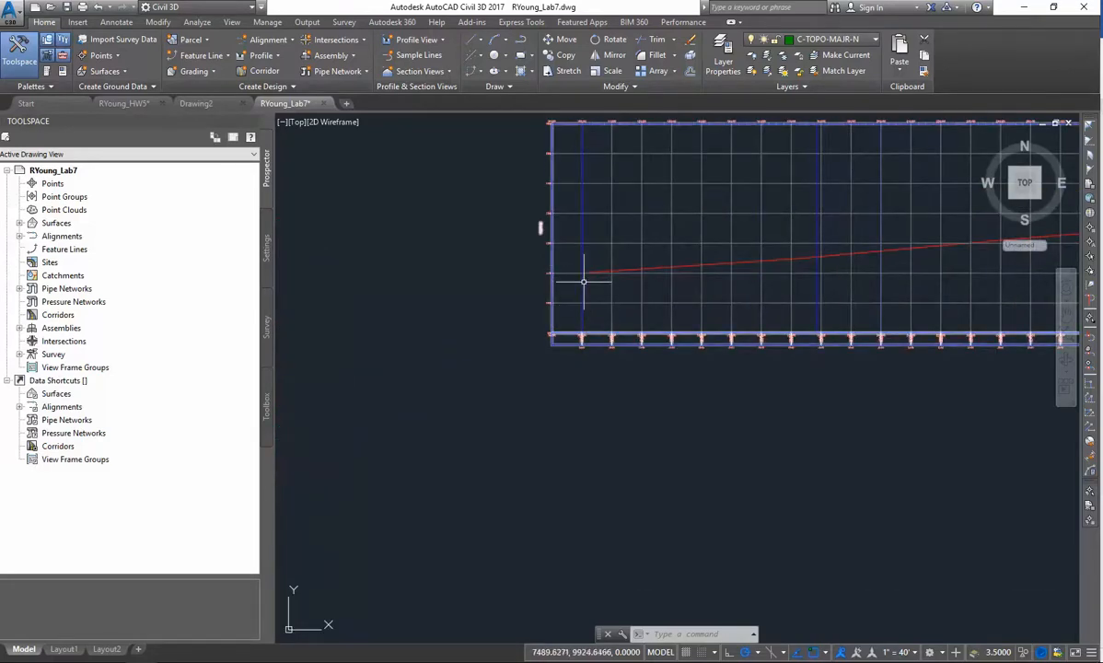
scroll(670, 329, down, 3)
scroll(861, 365, up, 1)
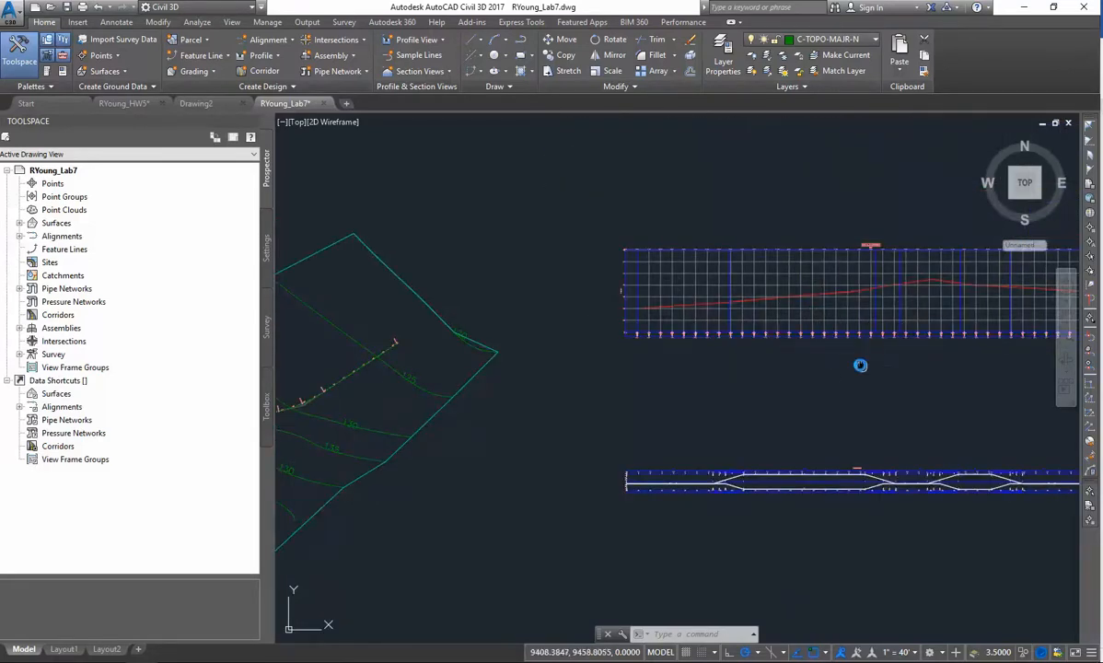
middle_drag(861, 364, 753, 364)
scroll(755, 361, down, 1)
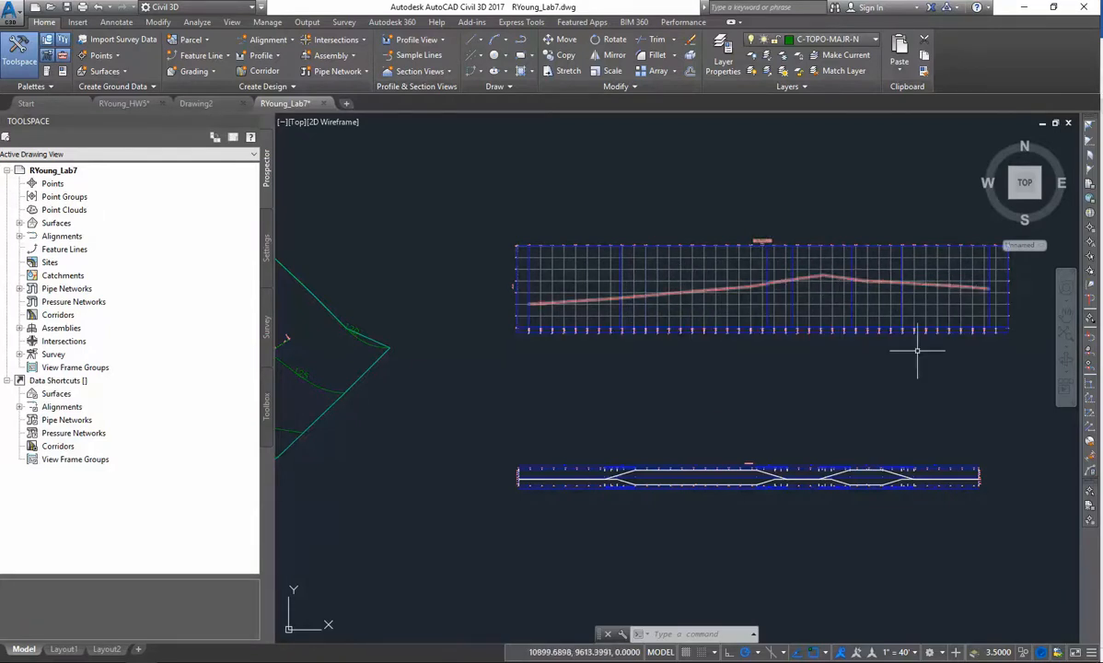
scroll(828, 320, up, 4)
scroll(828, 319, down, 2)
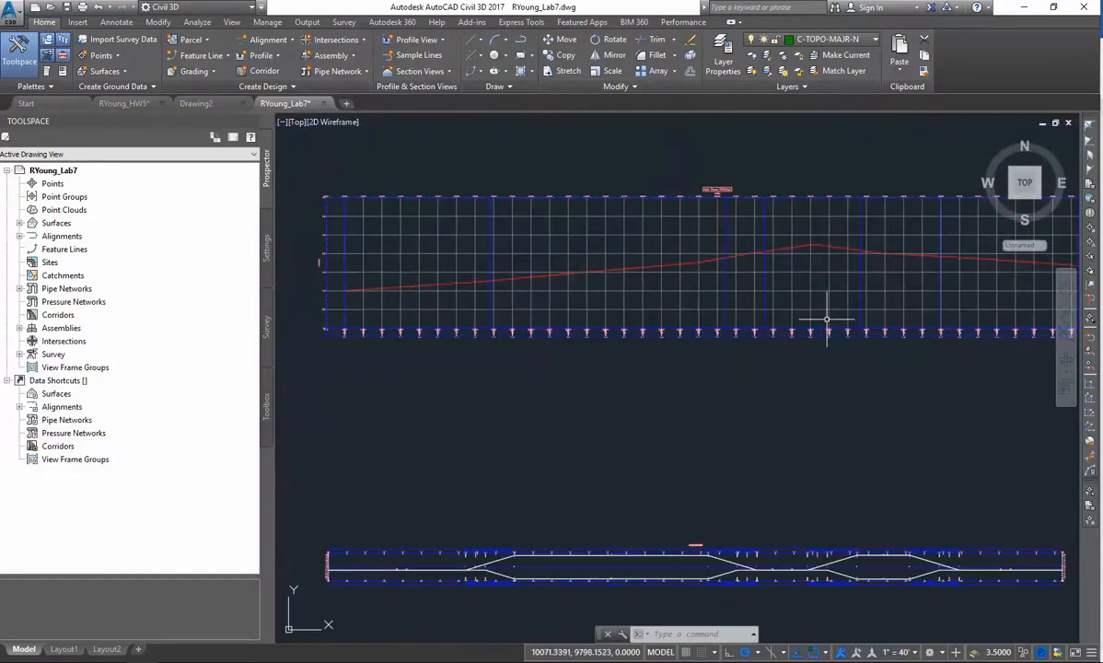
scroll(824, 318, up, 4)
scroll(677, 240, down, 4)
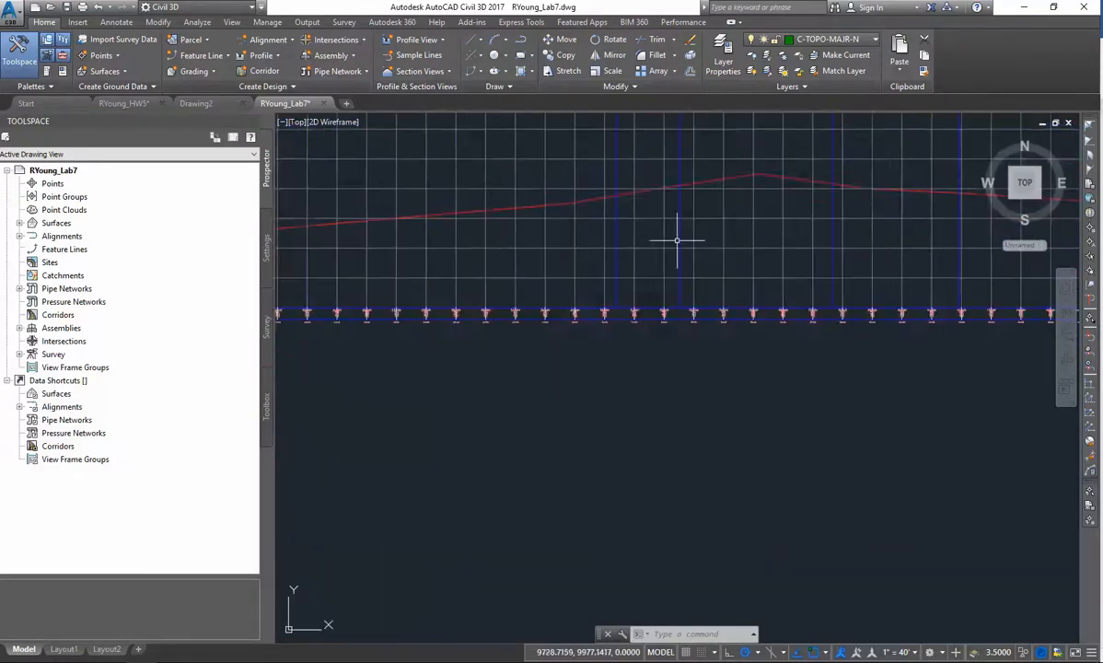
middle_drag(656, 192, 665, 291)
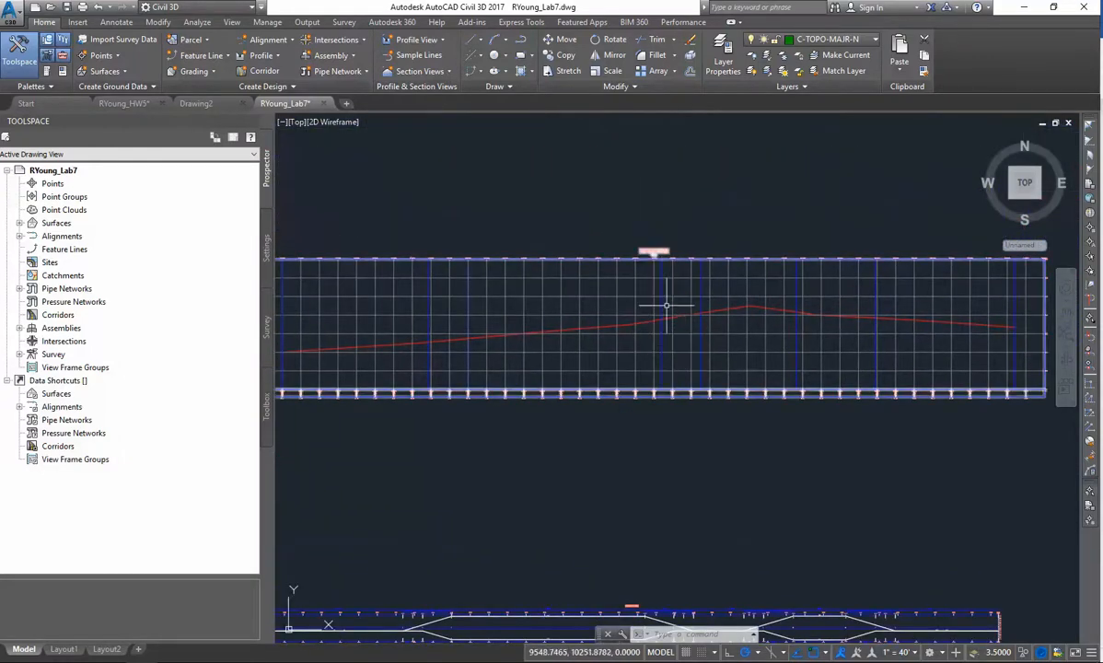
scroll(647, 394, down, 2)
scroll(620, 431, down, 1)
scroll(708, 379, up, 1)
mouse_move(605, 426)
middle_down()
mouse_move(708, 379)
mouse_move(664, 369)
mouse_move(699, 362)
middle_up()
scroll(740, 334, down, 1)
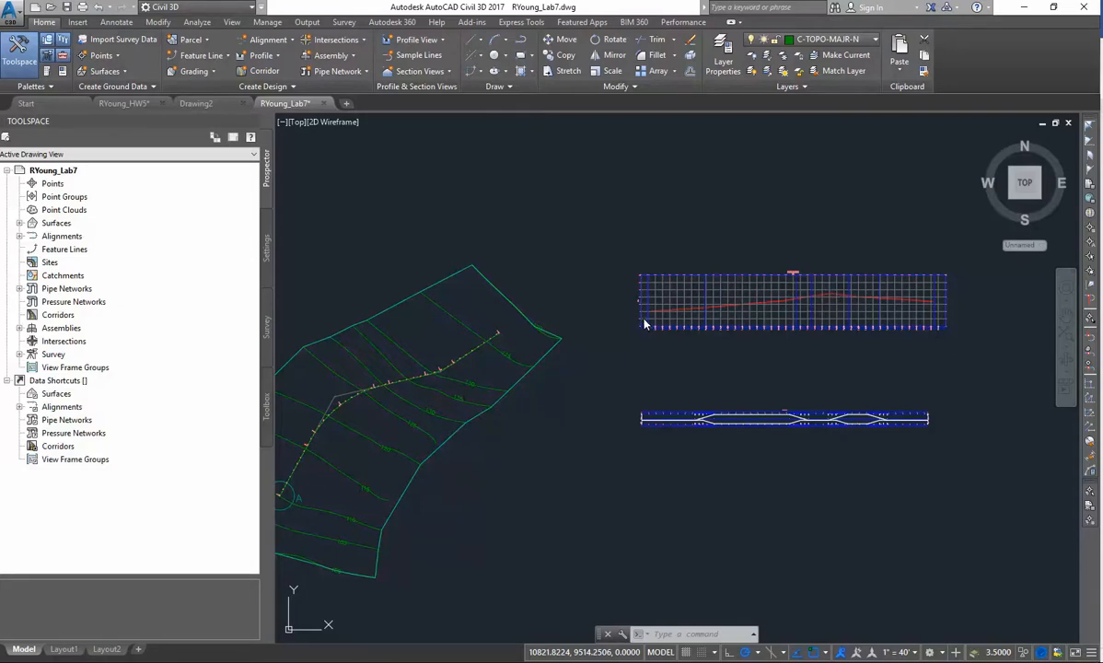
scroll(709, 330, up, 2)
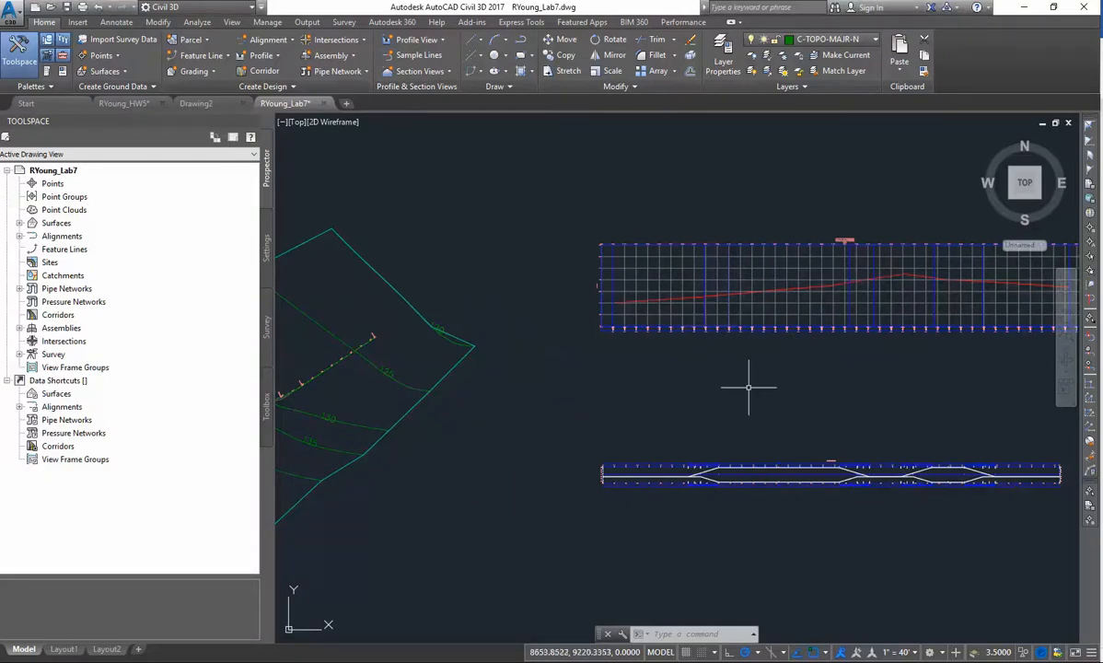
click(612, 284)
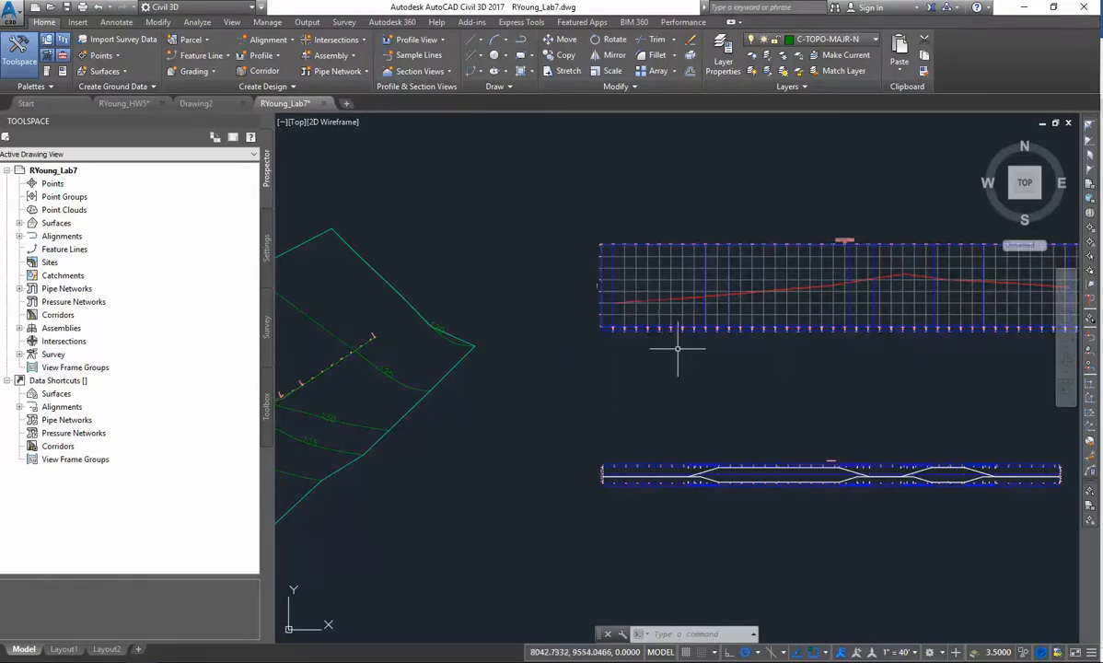
- Start a layout profile in the New Road profile view and name it "Design Profile"
click(278, 57)
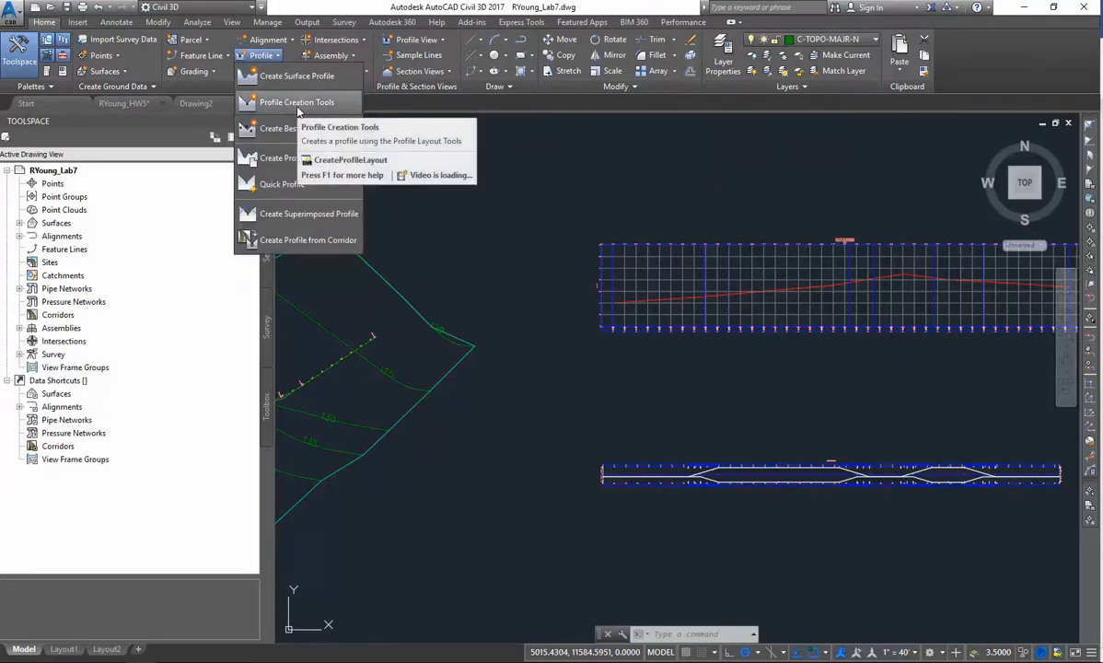
click(297, 104)
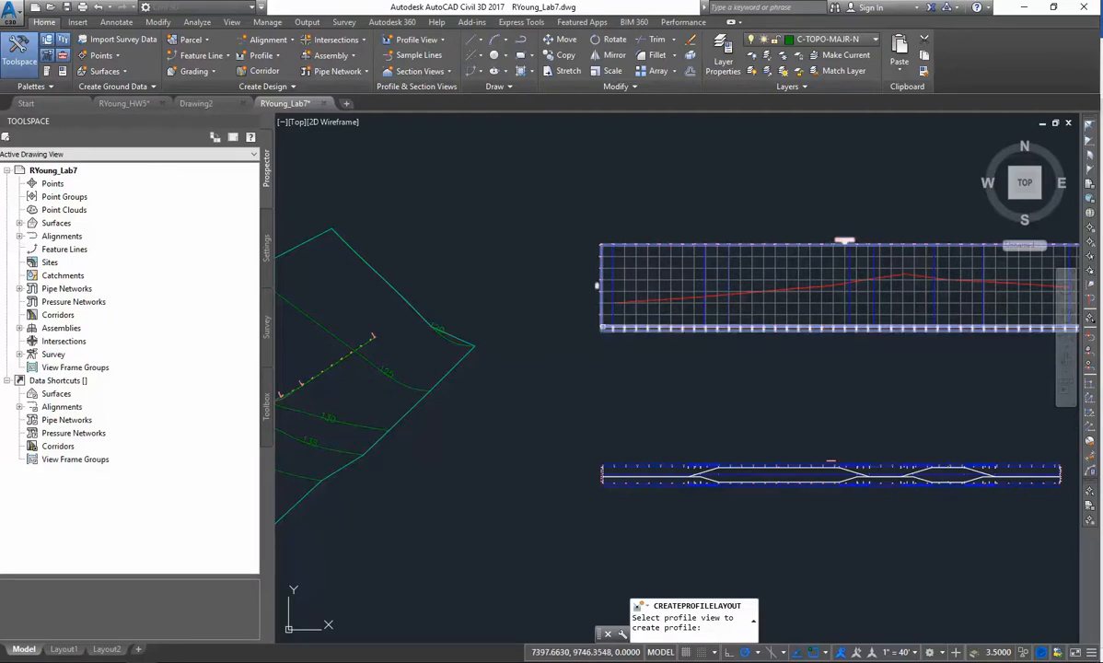
click(596, 286)
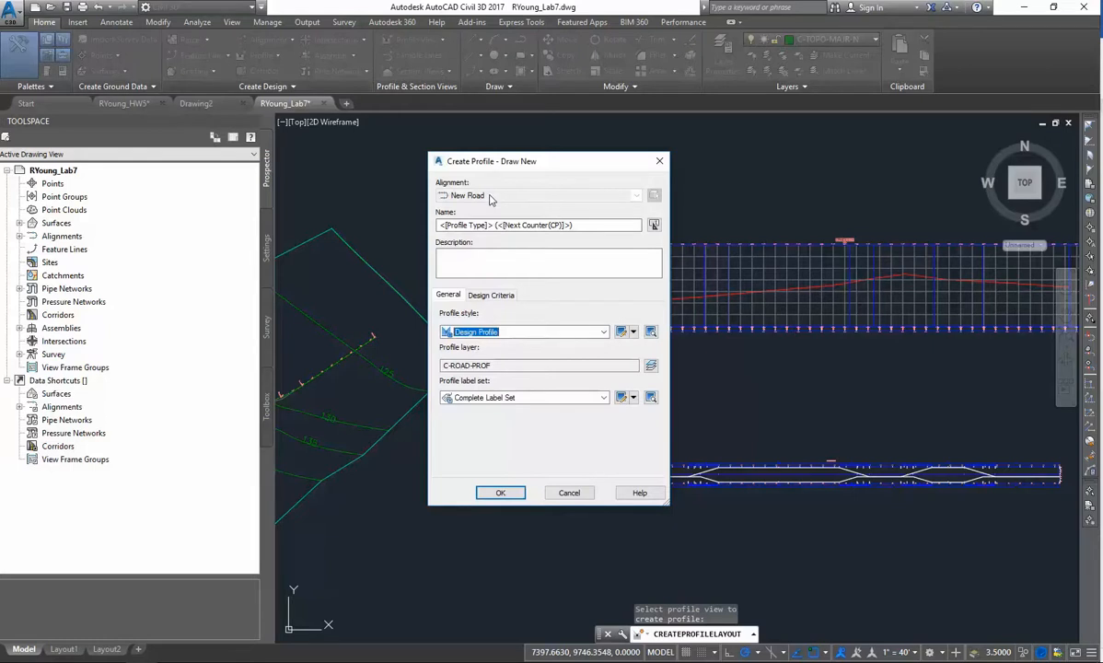
click(518, 224)
drag(585, 225, 421, 231)
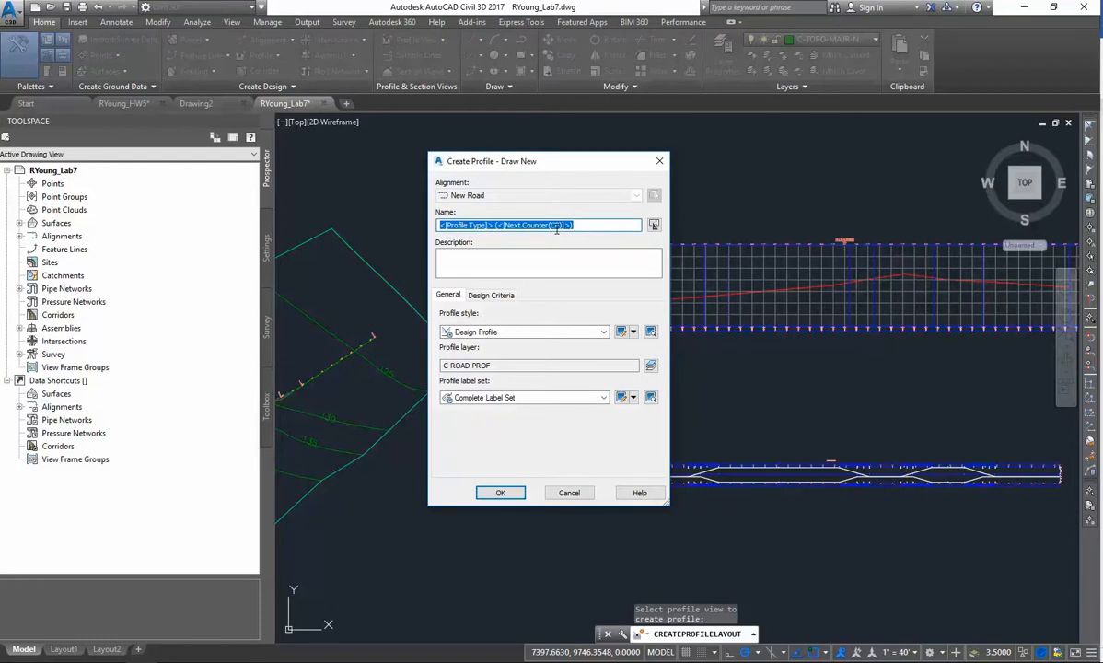
text(Design)
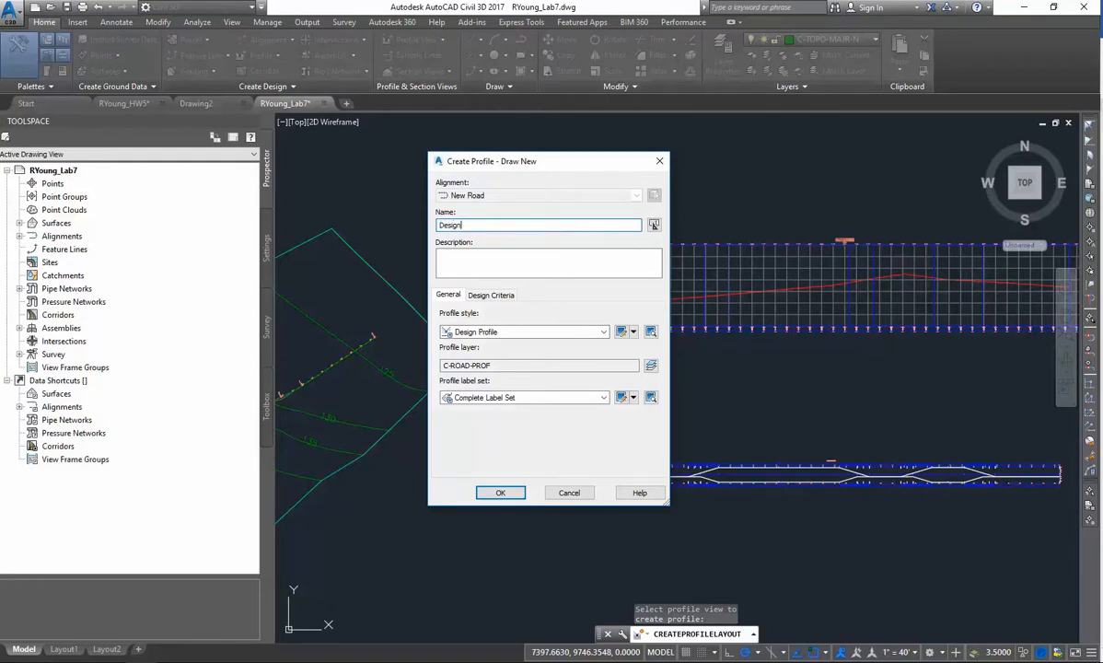
text( Profile)
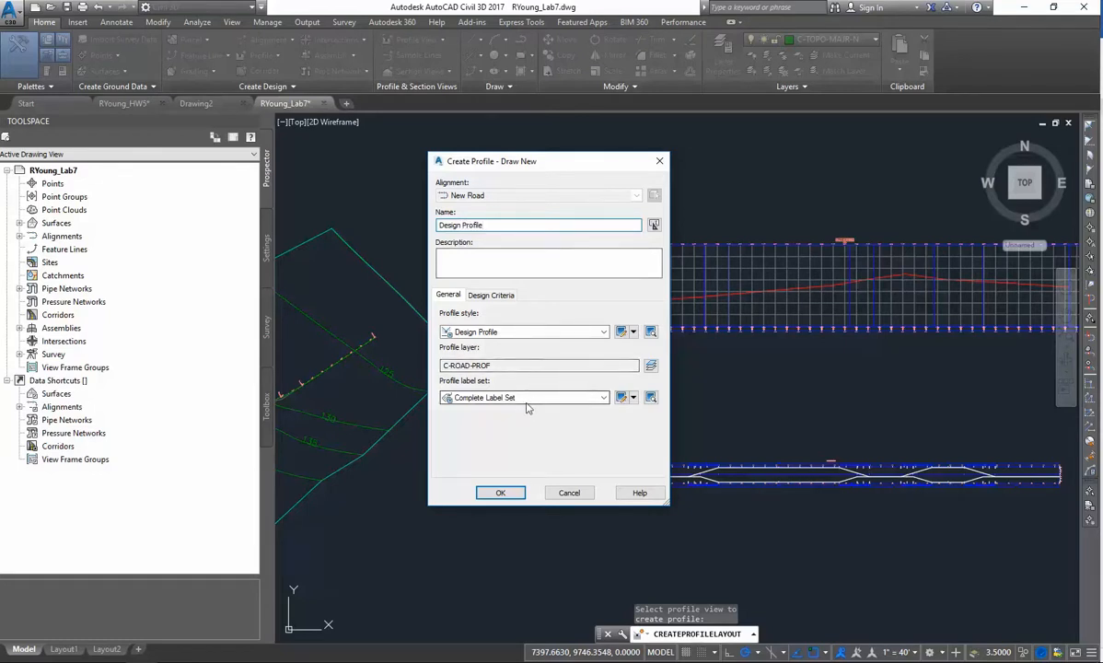
- Choose the Design Profile style and Complete Label Set for the new profile, and enable criteria-based design
click(503, 334)
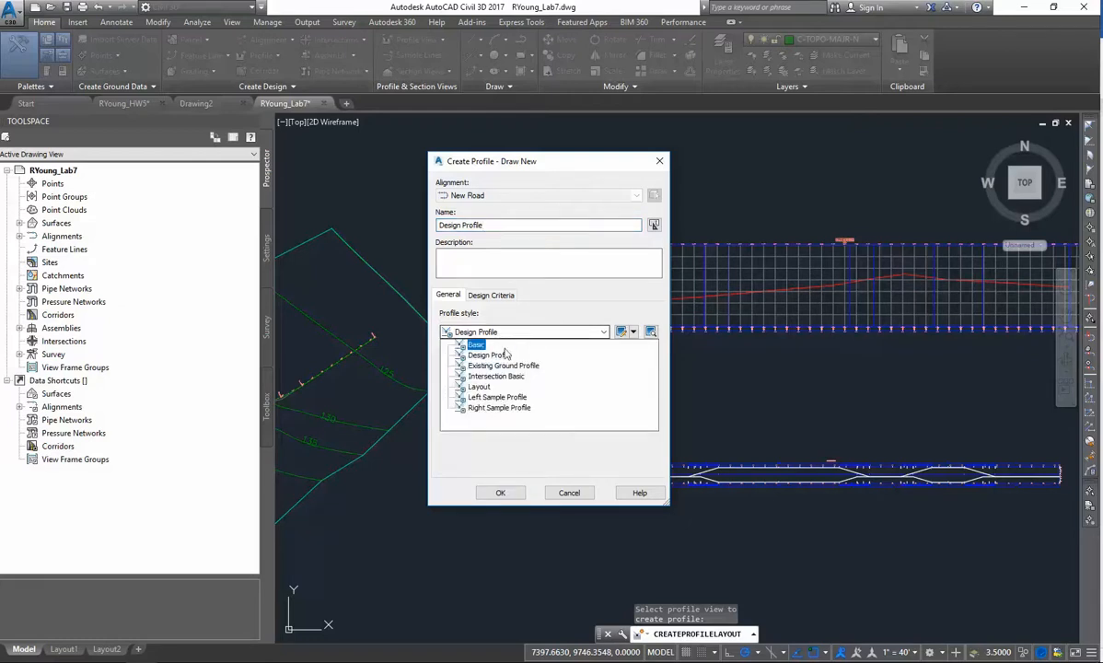
click(506, 333)
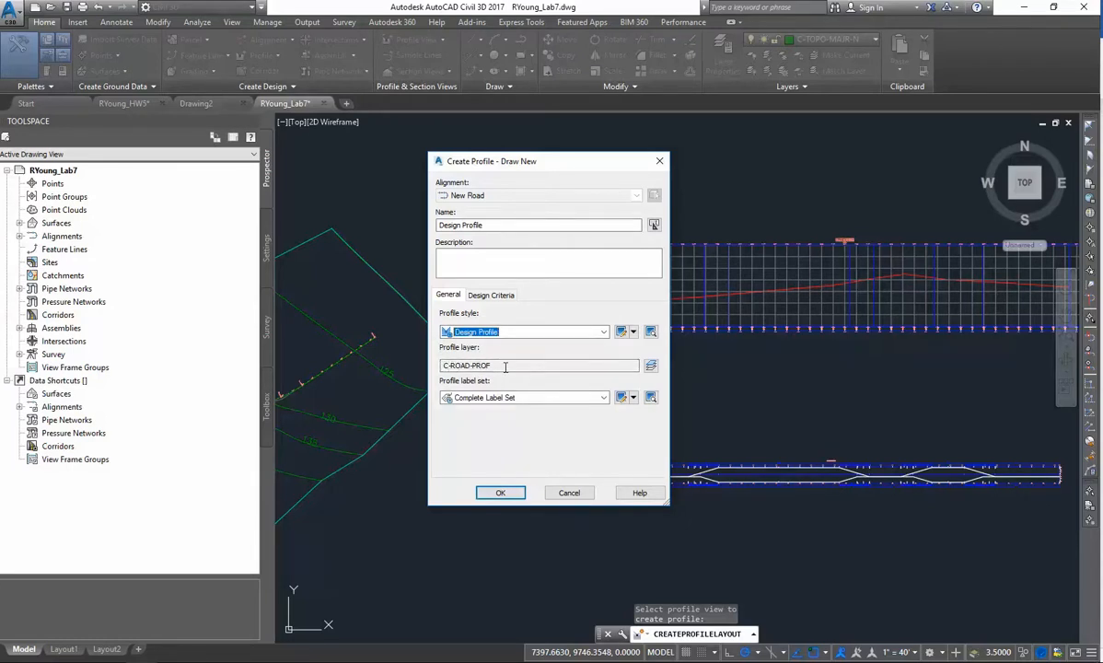
click(504, 398)
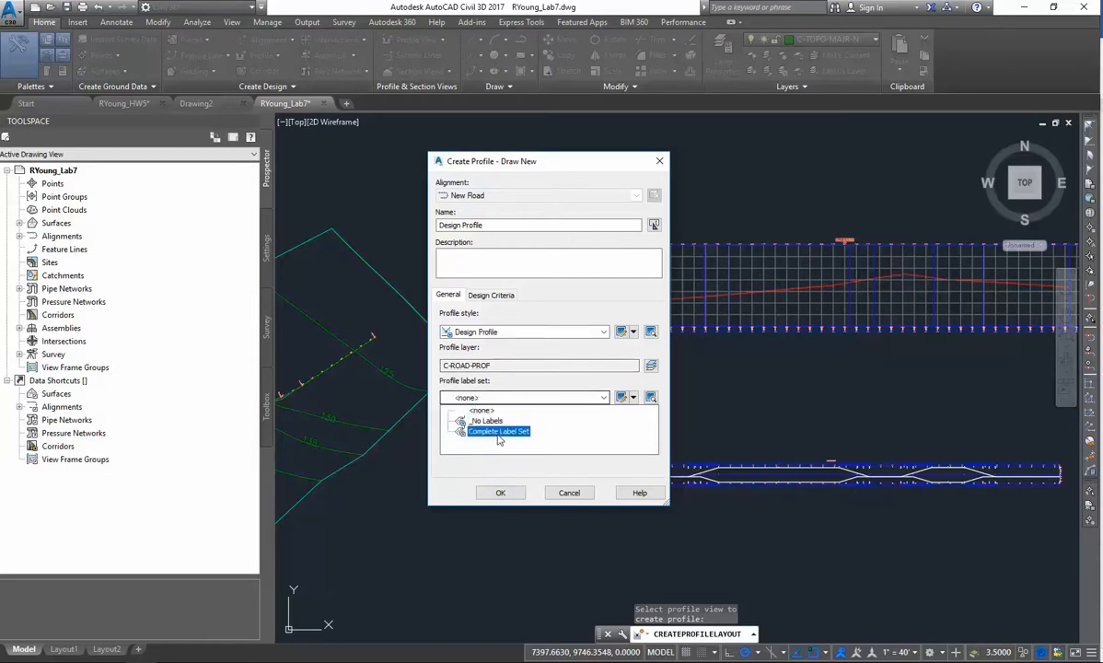
click(498, 431)
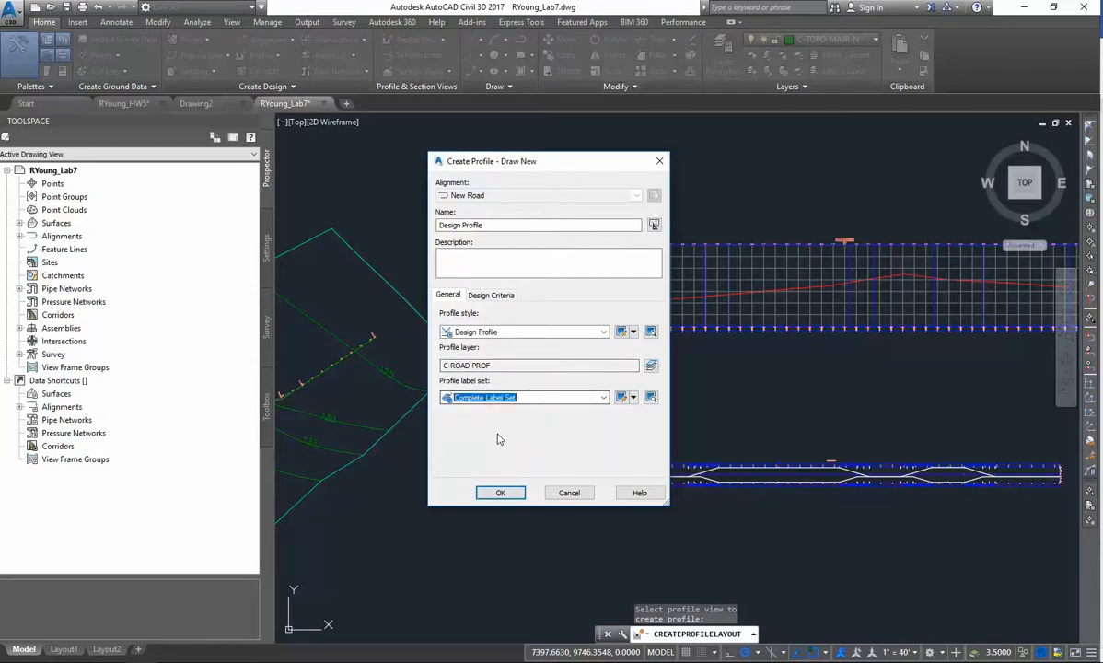
click(491, 300)
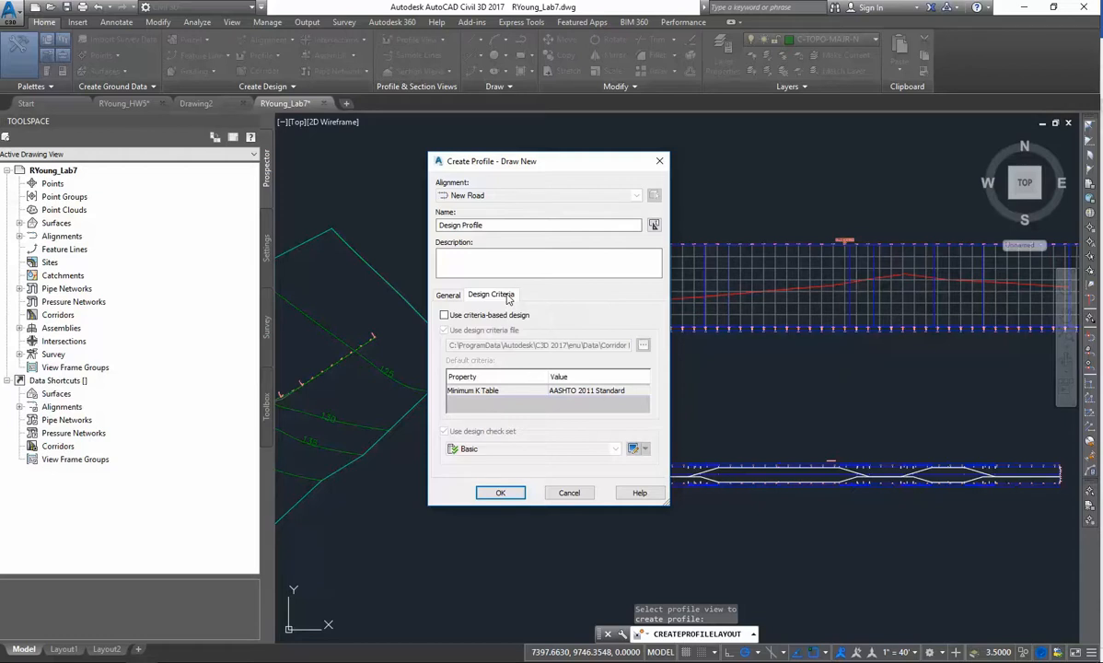
click(448, 317)
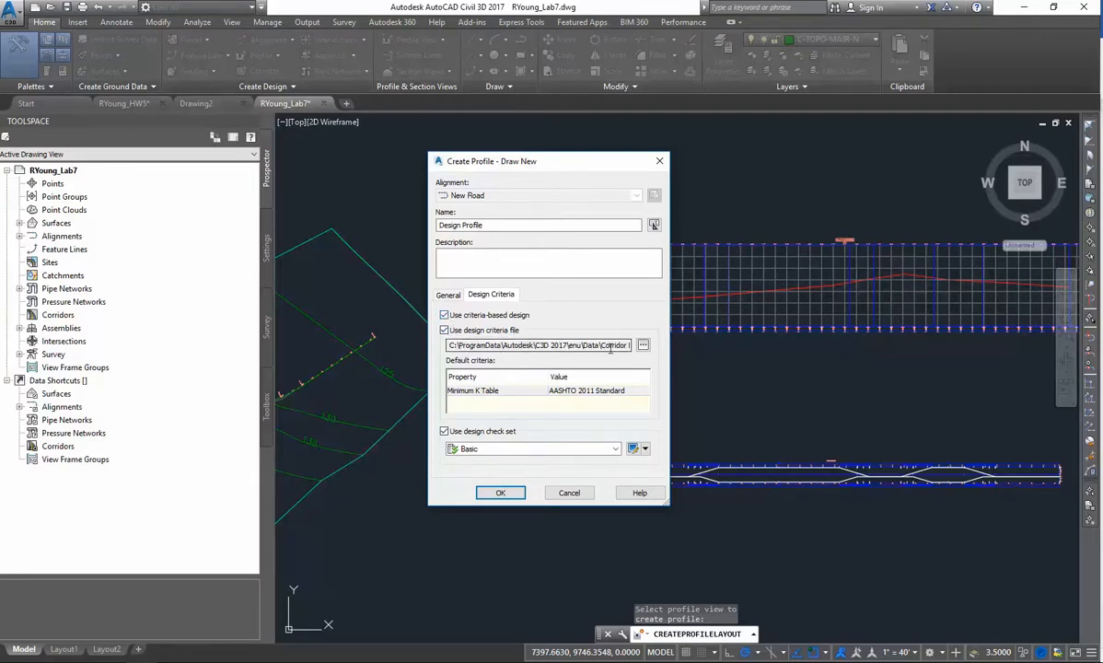
- Choose AASHTO 2011 Standard as the minimum K table and create the Design Profile with these criteria
click(607, 393)
click(607, 393)
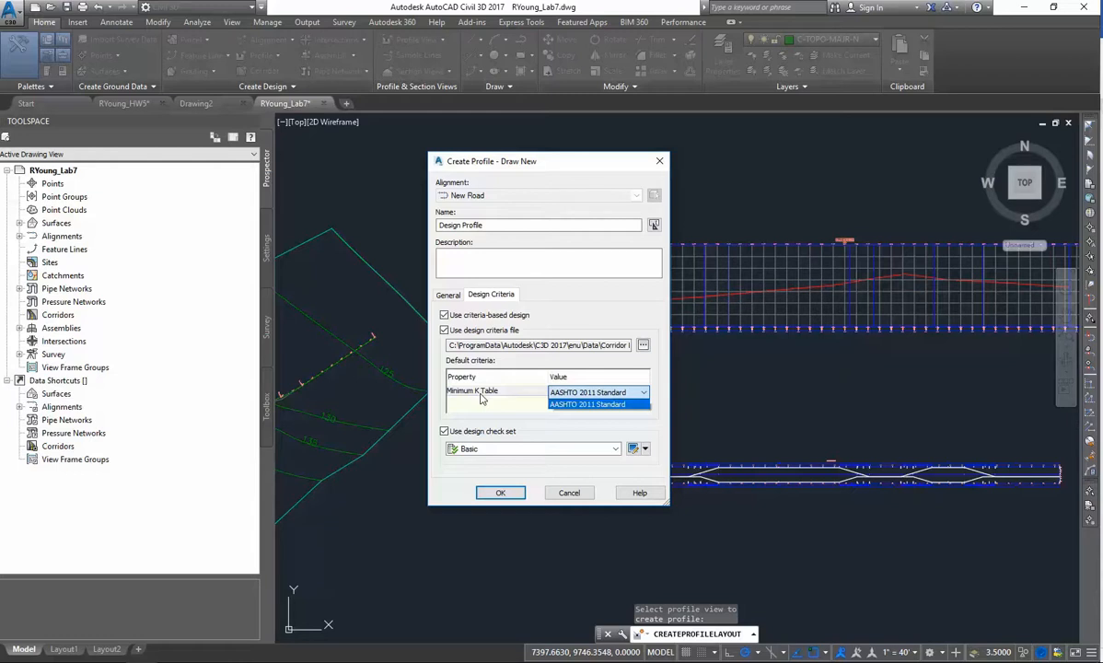
click(587, 405)
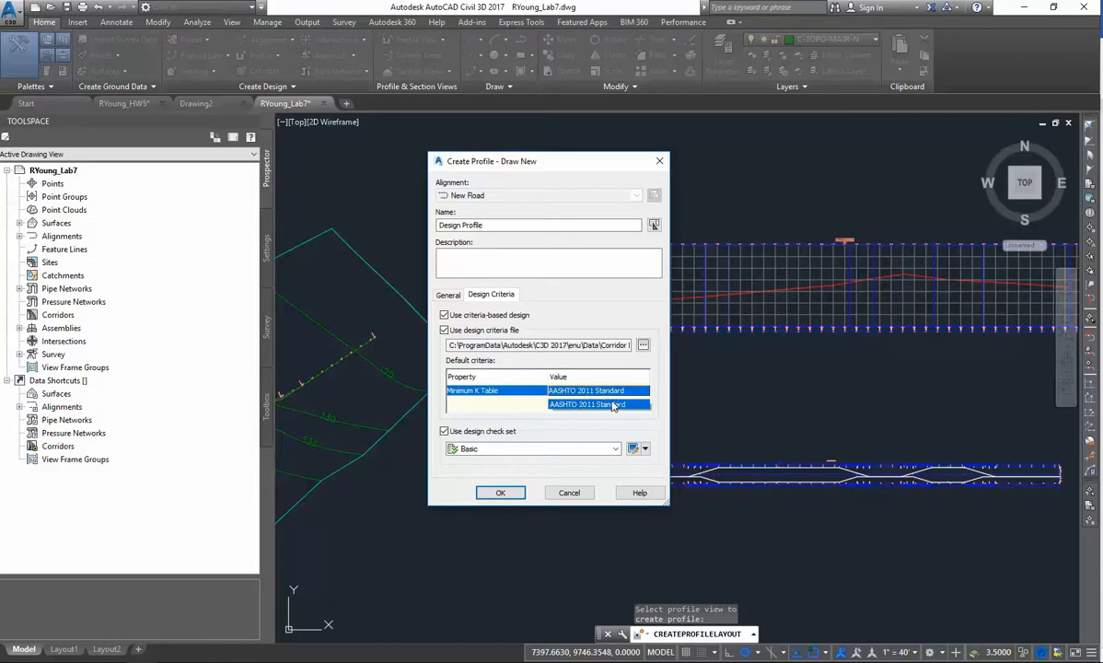
click(609, 390)
click(609, 389)
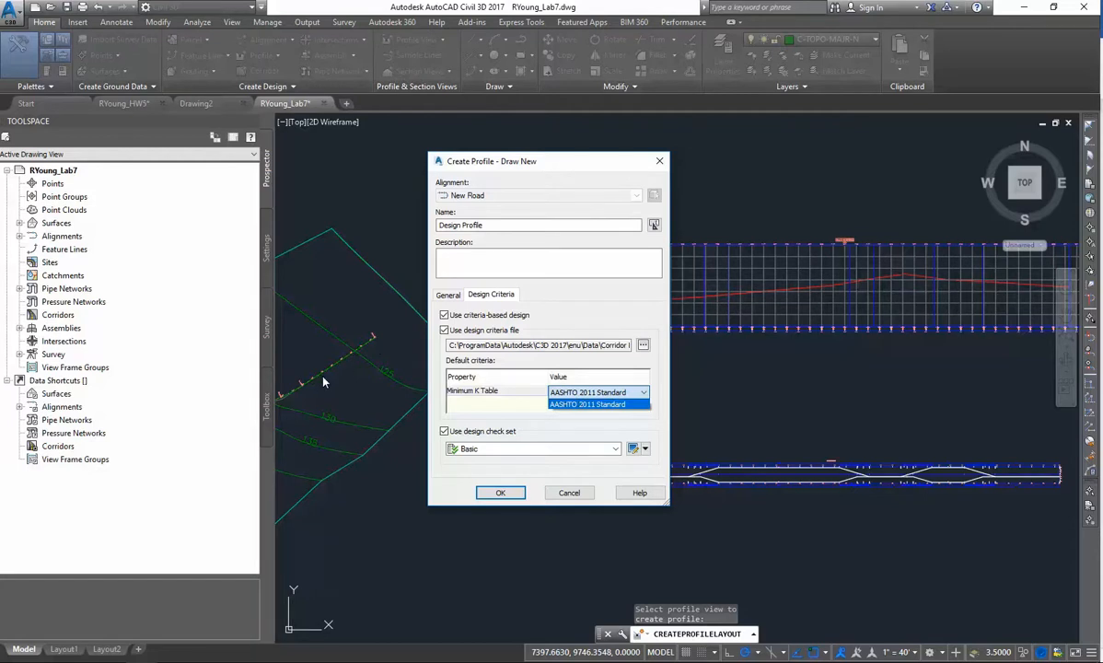
click(509, 497)
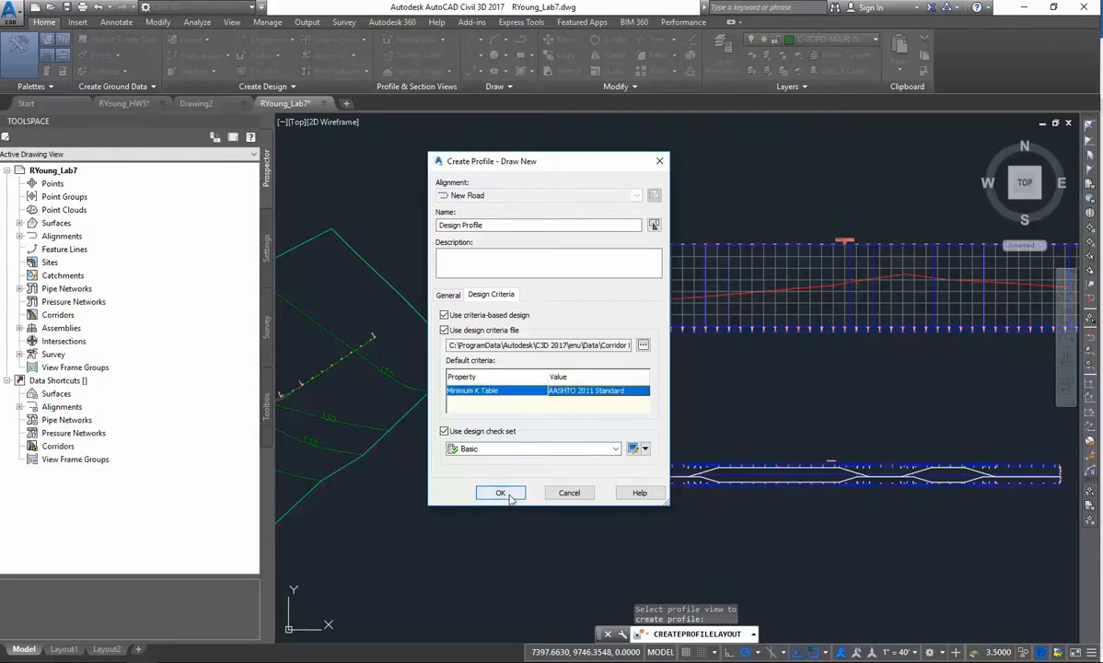
click(509, 497)
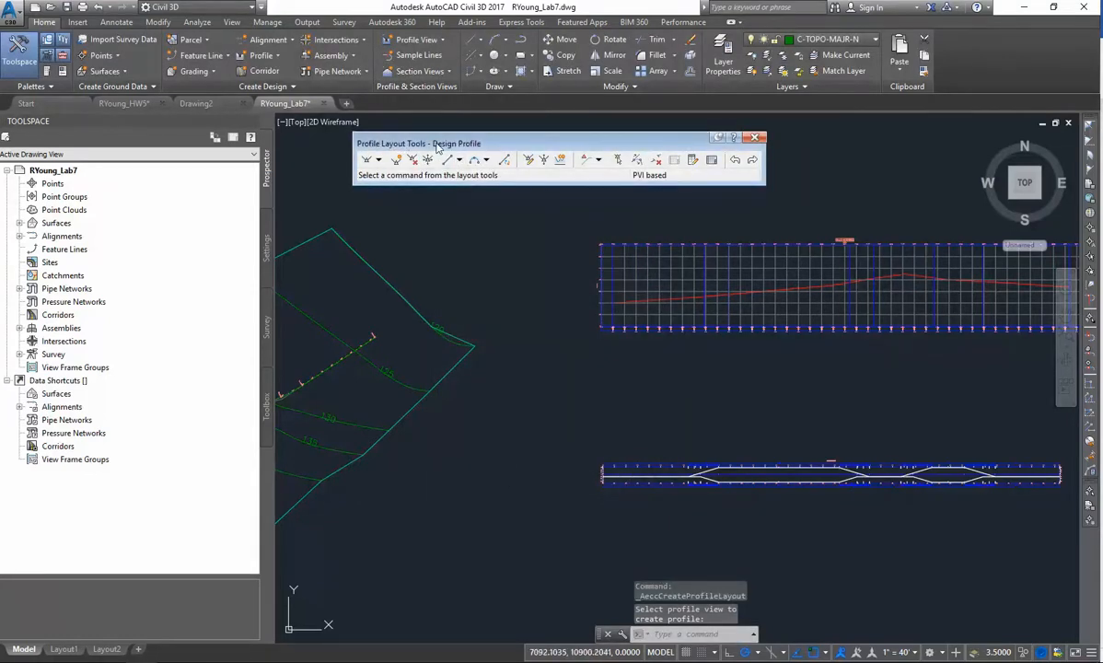
- Start drawing tangents with curves from the existing ground profile's starting endpoint, at about station 10+00 and elevation 110
drag(536, 143, 577, 154)
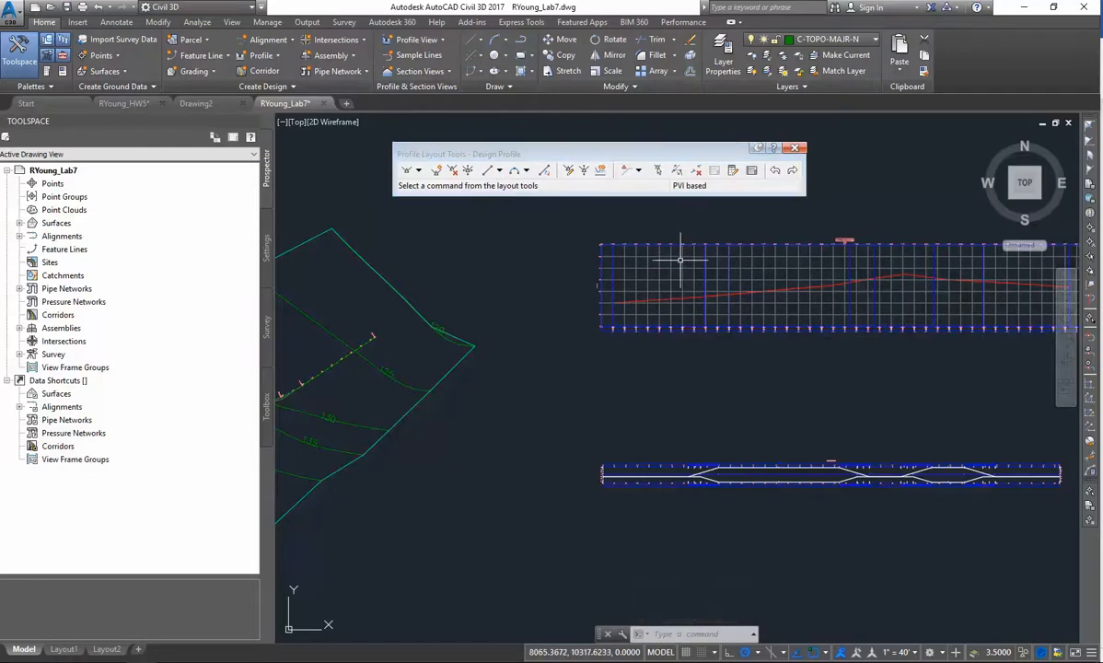
click(418, 170)
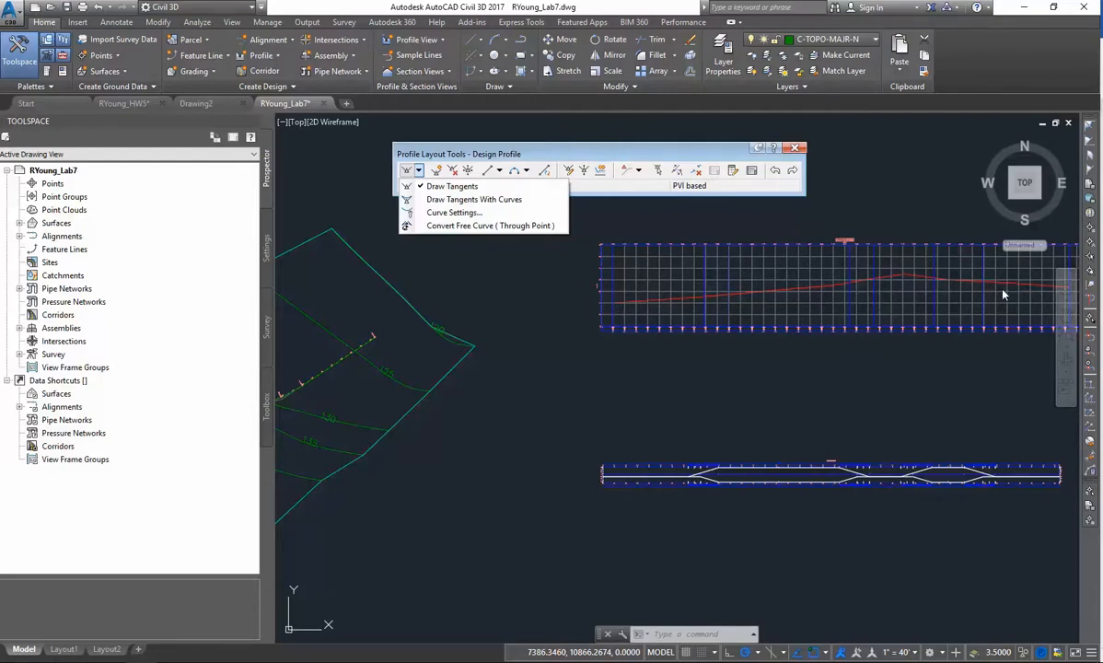
click(454, 200)
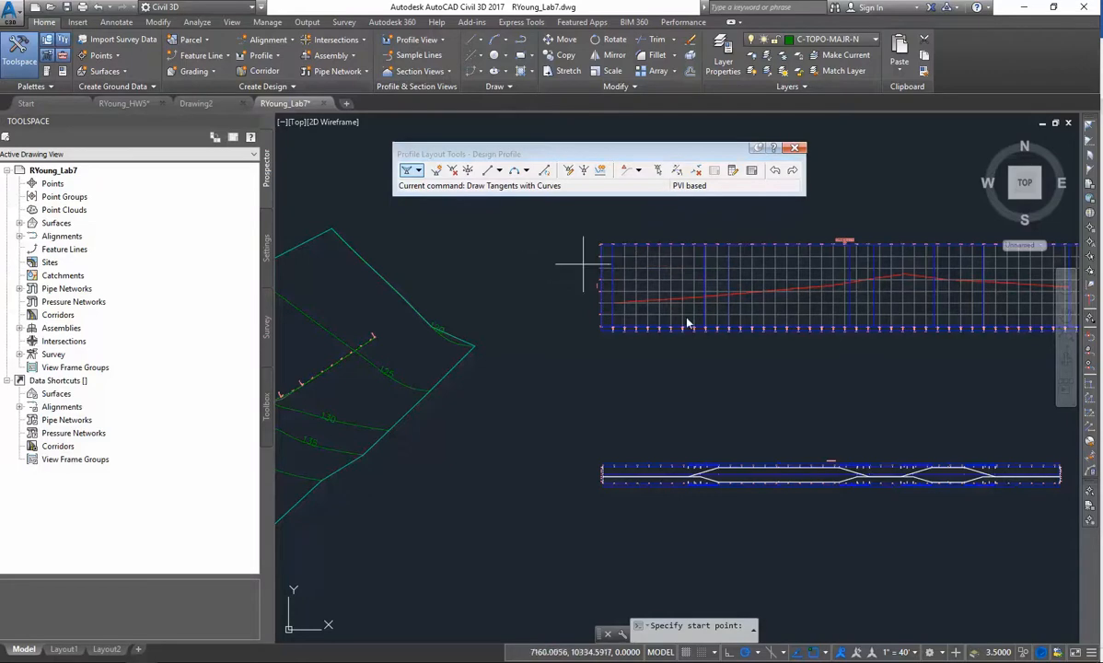
scroll(632, 310, up, 5)
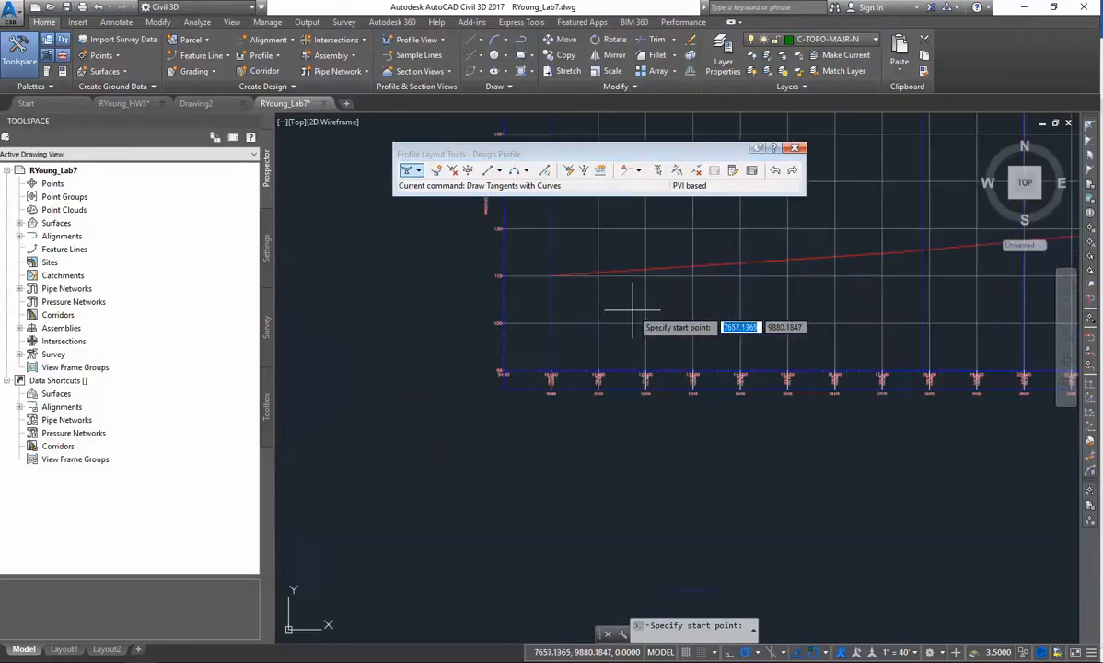
middle_drag(573, 288, 532, 323)
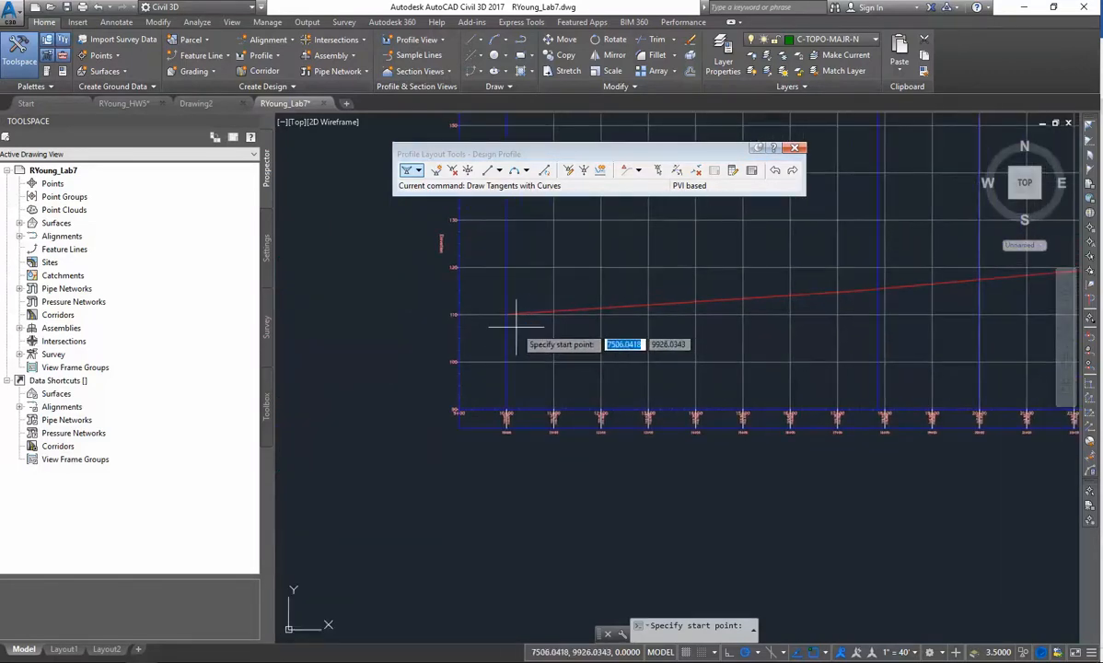
scroll(513, 322, up, 4)
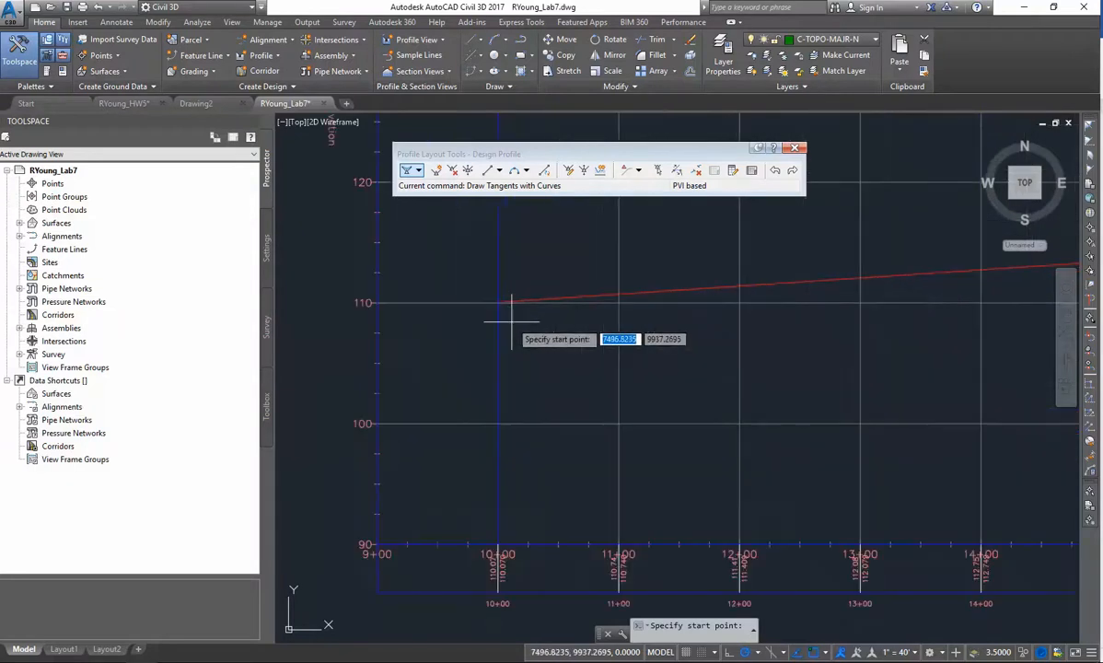
scroll(515, 324, up, 2)
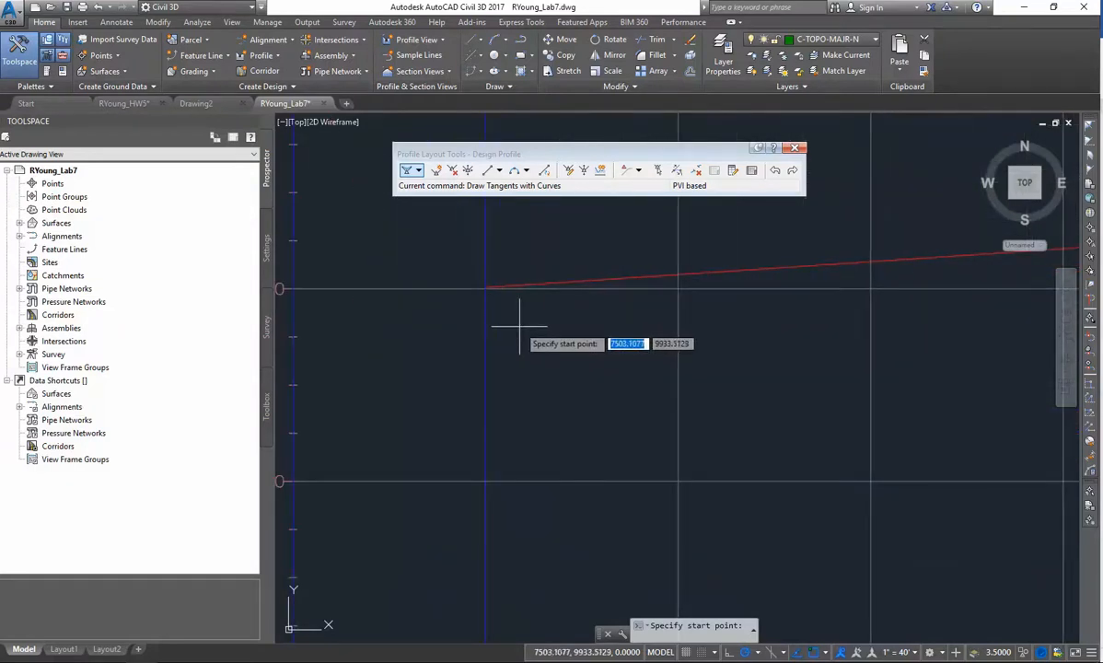
scroll(519, 324, up, 2)
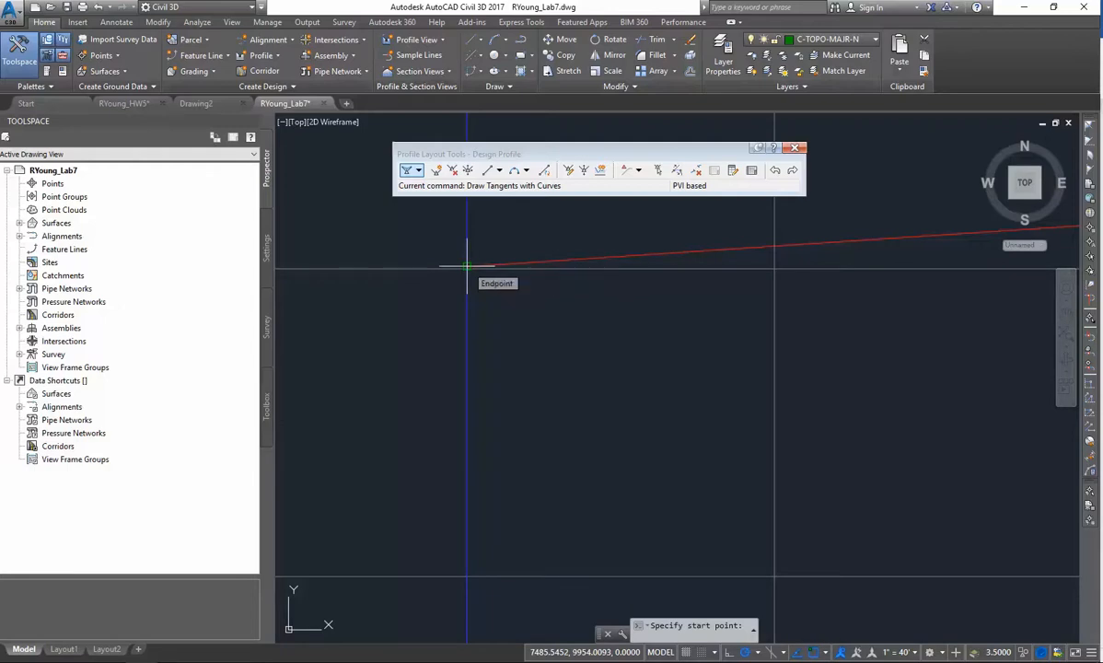
click(467, 266)
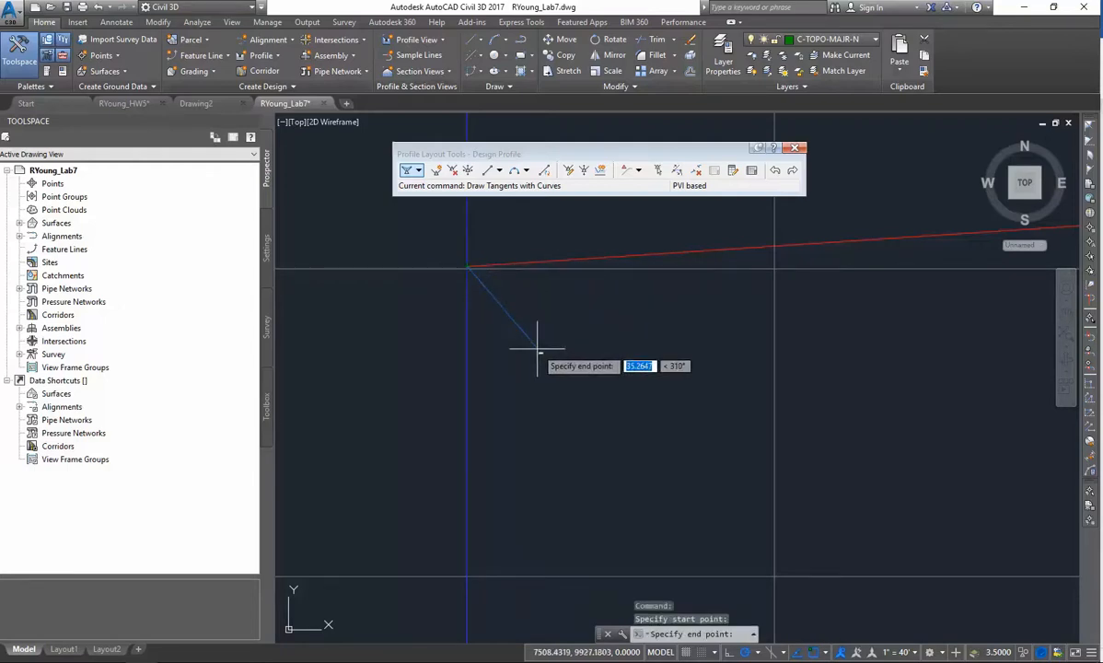
- Place a PVI at the ground profile's peak, about station 35+18 and elevation 135, and finish at its endpoint near station 49+41
scroll(547, 347, up, 2)
scroll(753, 350, down, 3)
middle_drag(827, 343, 423, 362)
scroll(601, 357, up, 8)
scroll(536, 256, down, 1)
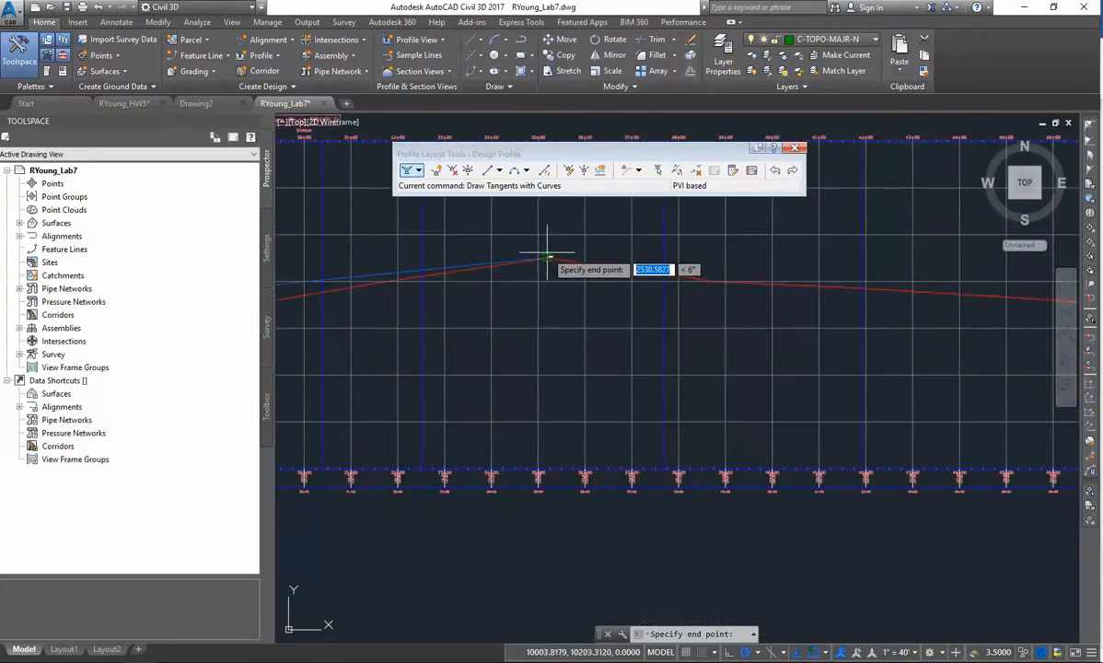
scroll(662, 348, down, 5)
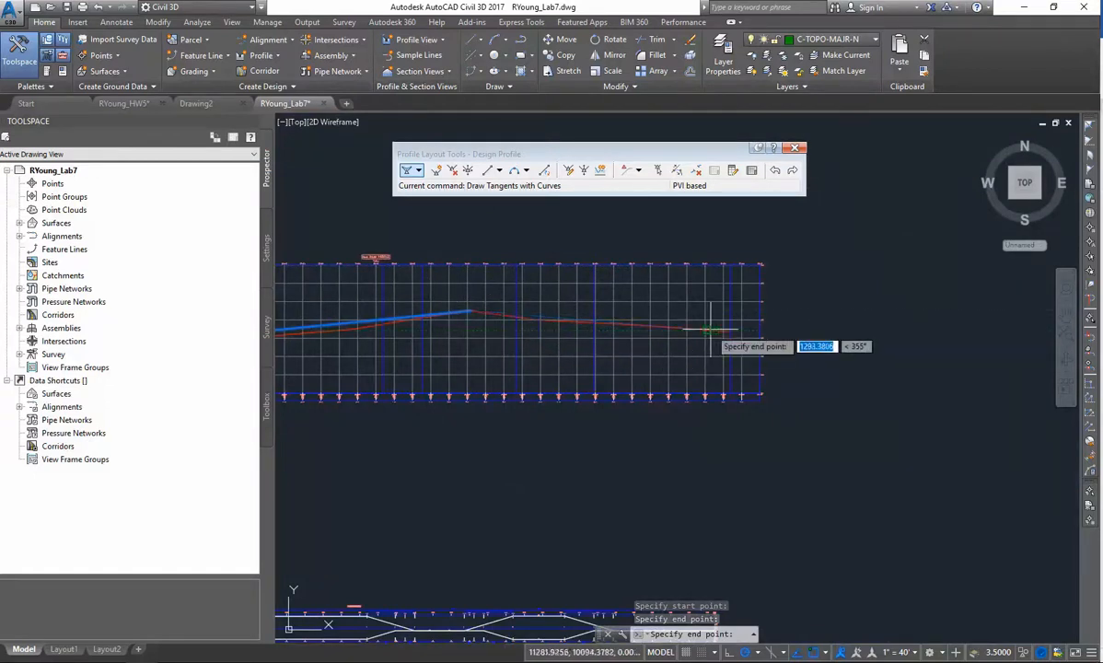
scroll(710, 328, up, 4)
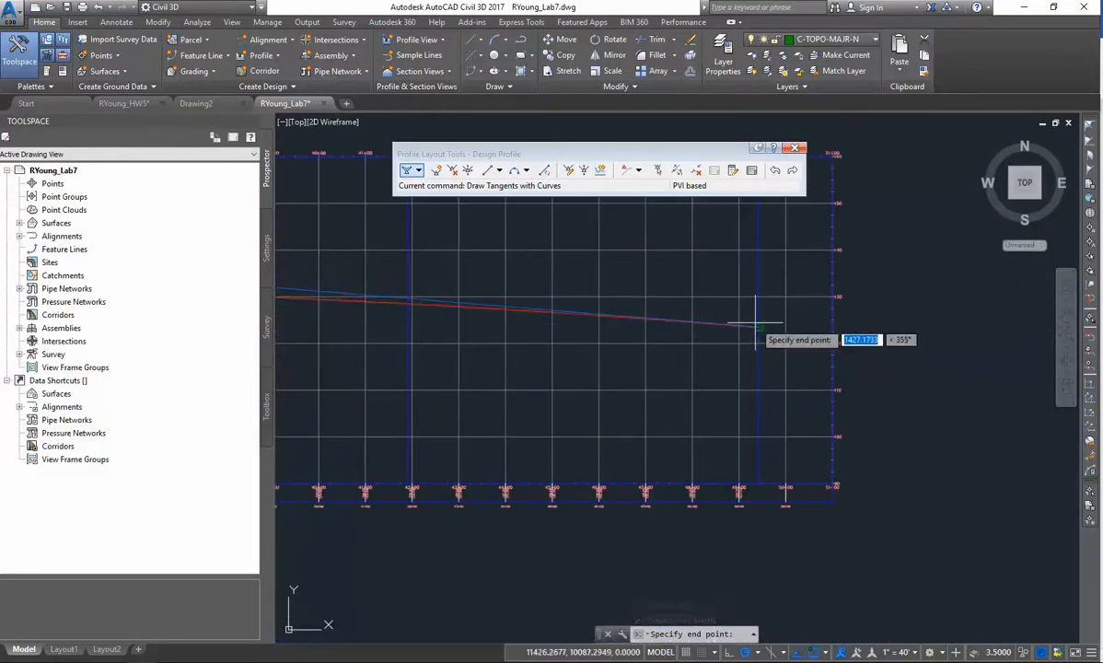
click(758, 327)
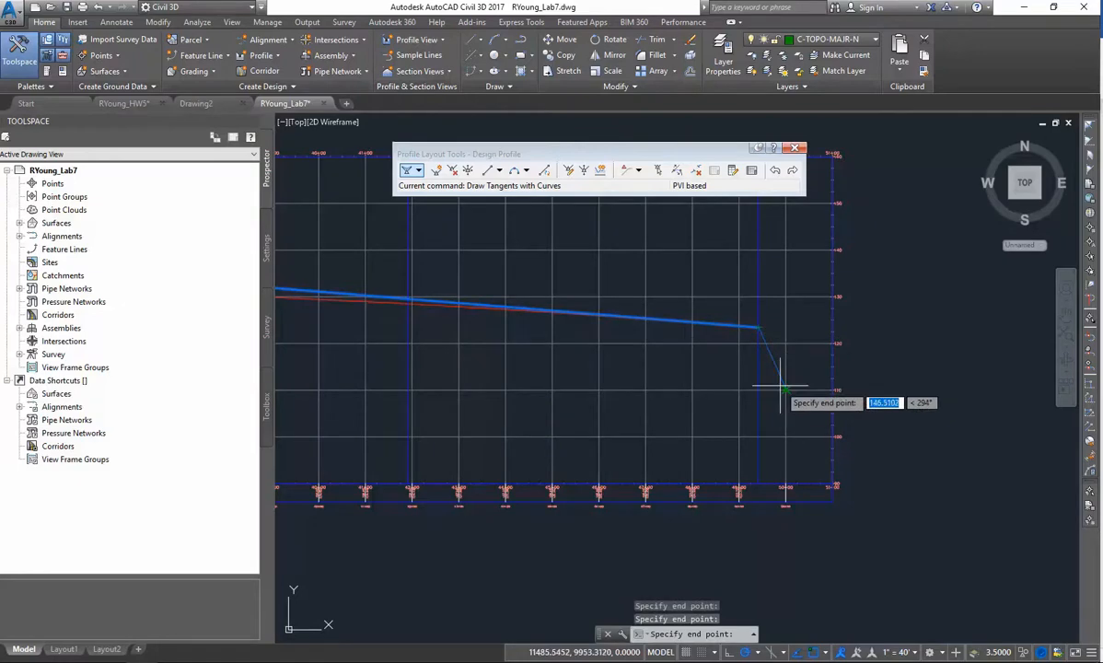
key(Return)
- Examine the grade labels on the falling and rising tangents of the new design profile
scroll(576, 362, up, 1)
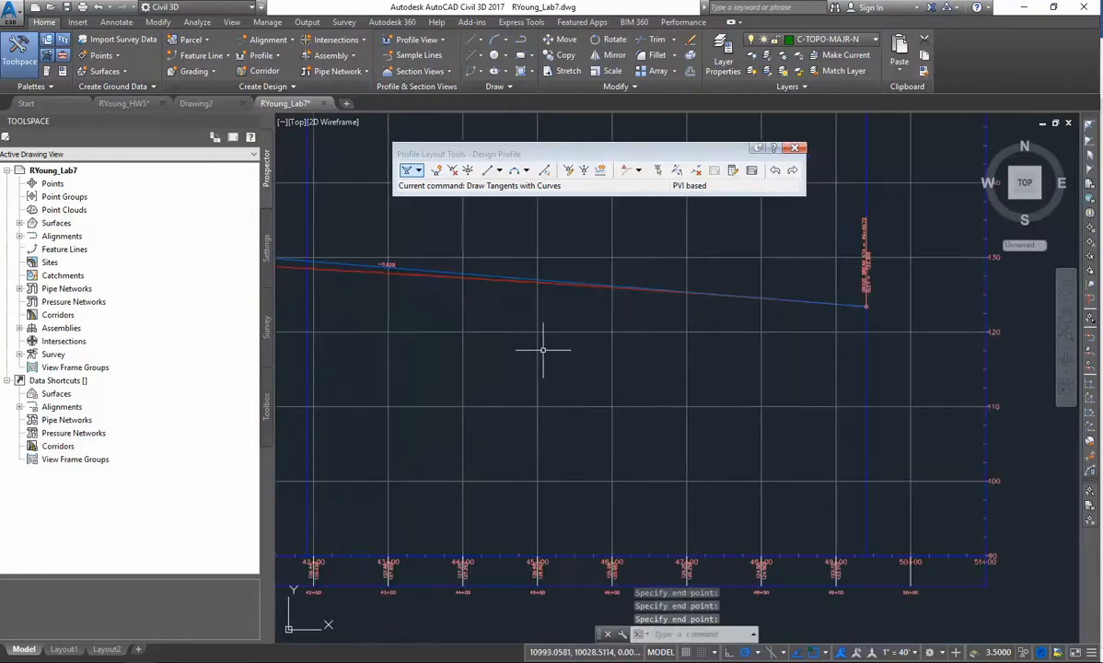
scroll(480, 315, down, 1)
scroll(492, 315, up, 5)
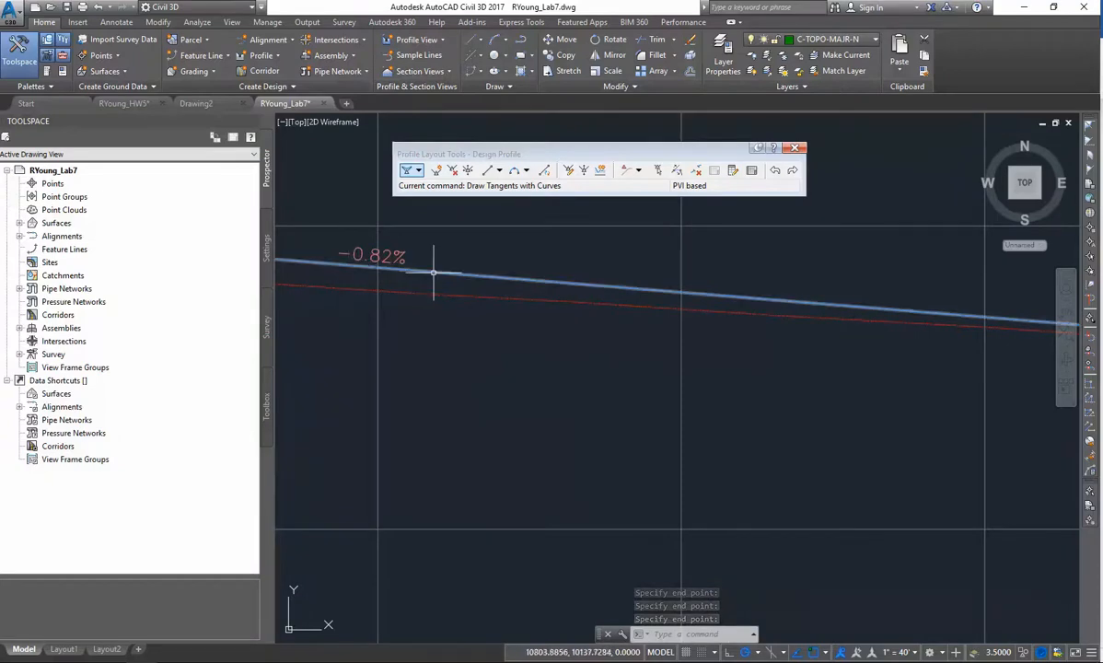
scroll(443, 314, down, 5)
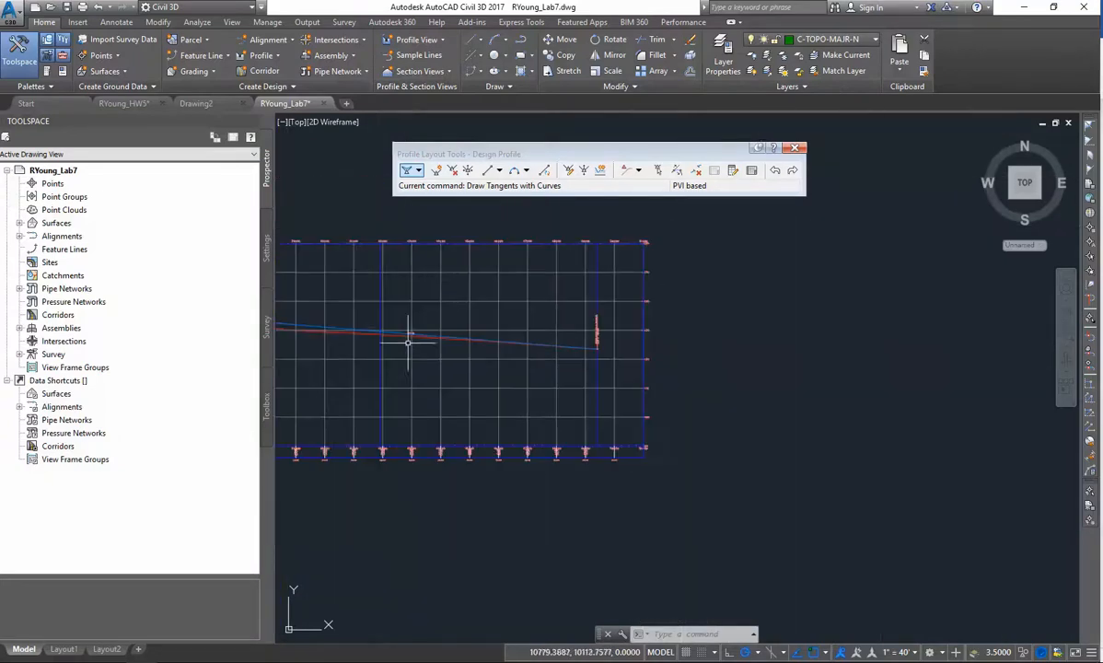
scroll(325, 363, down, 2)
scroll(424, 353, up, 1)
middle_drag(424, 352, 750, 337)
scroll(750, 337, down, 1)
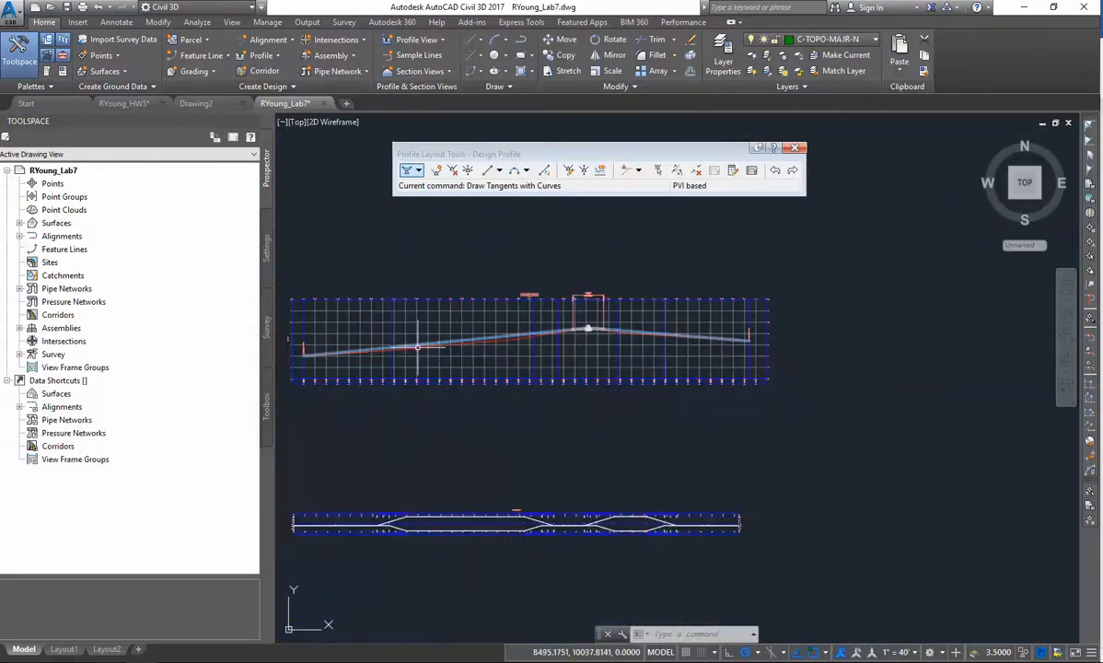
scroll(417, 347, up, 4)
scroll(493, 322, up, 2)
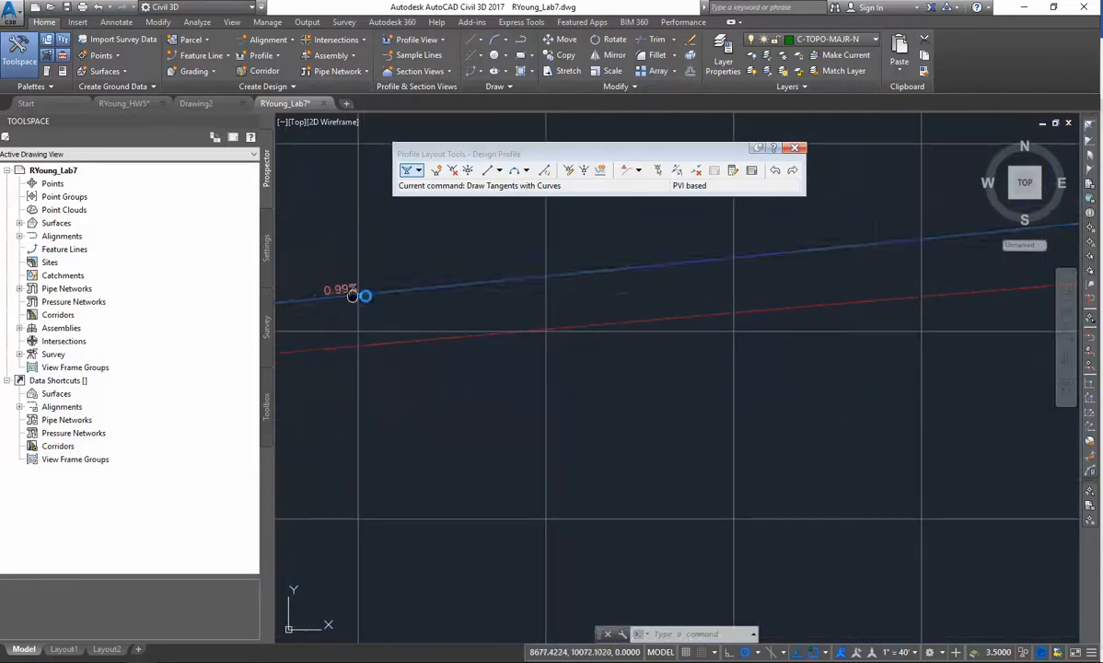
middle_drag(353, 295, 499, 305)
scroll(498, 342, down, 1)
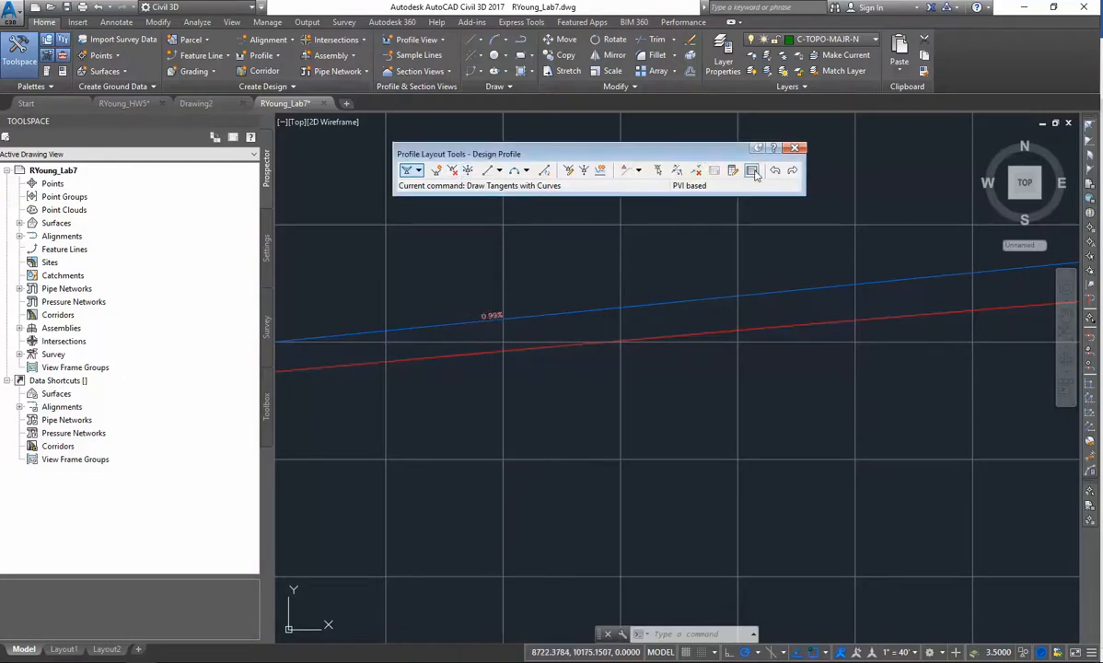
- Open the profile entities grid and review the crest curve's length, K value, minimum K values, radius and design speed
click(752, 171)
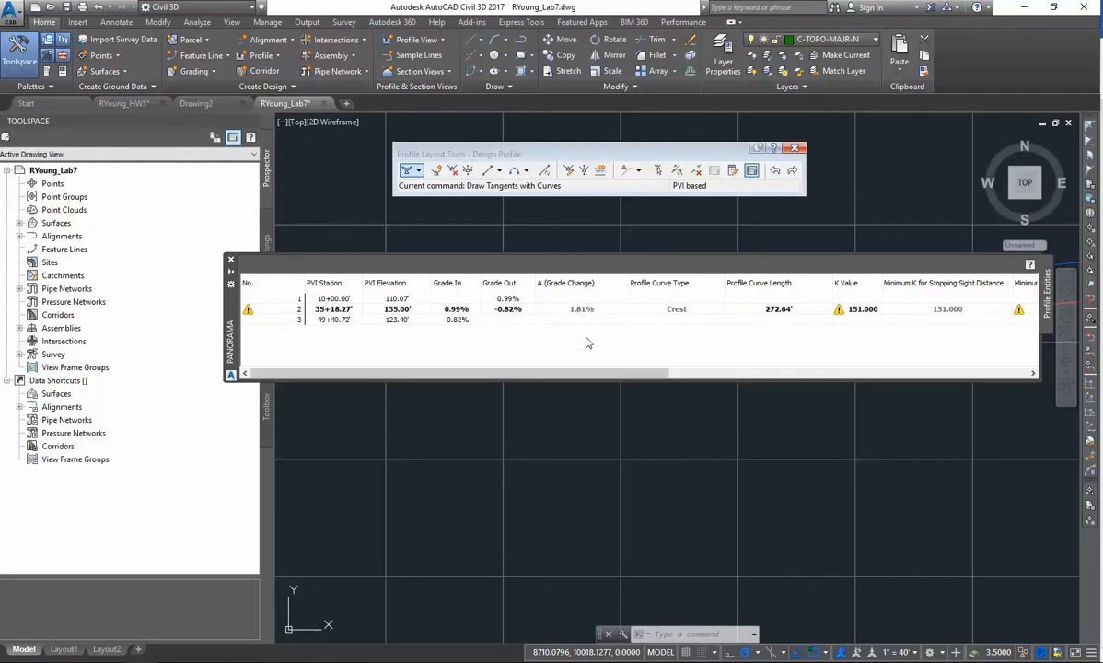
drag(613, 373, 679, 383)
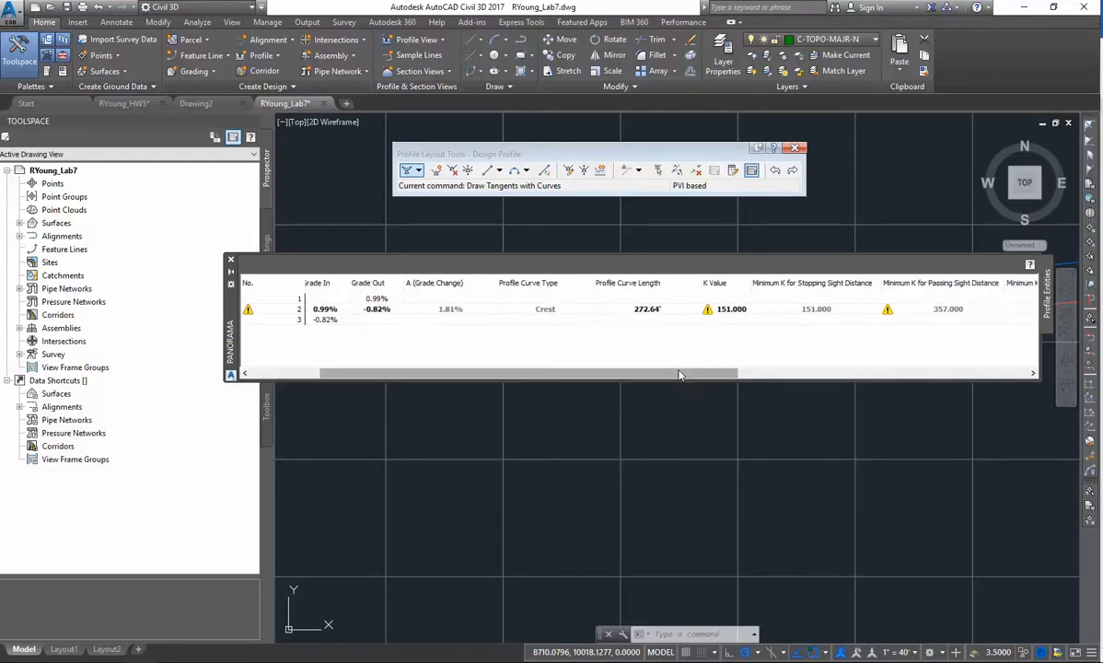
drag(679, 376, 781, 373)
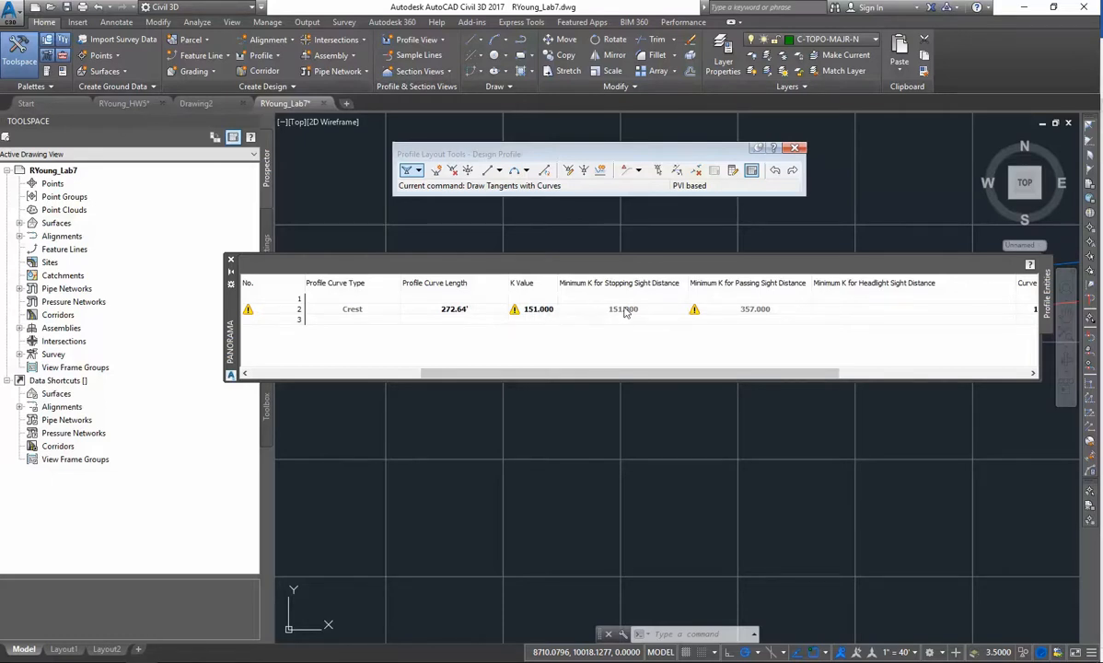
drag(679, 374, 702, 376)
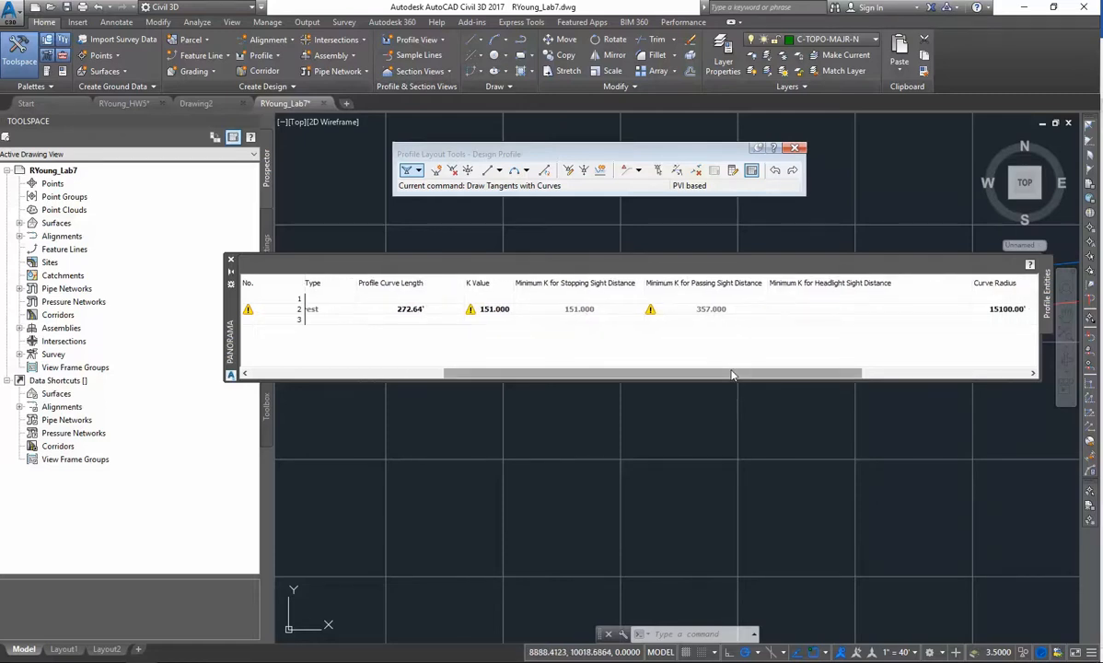
drag(732, 375, 750, 373)
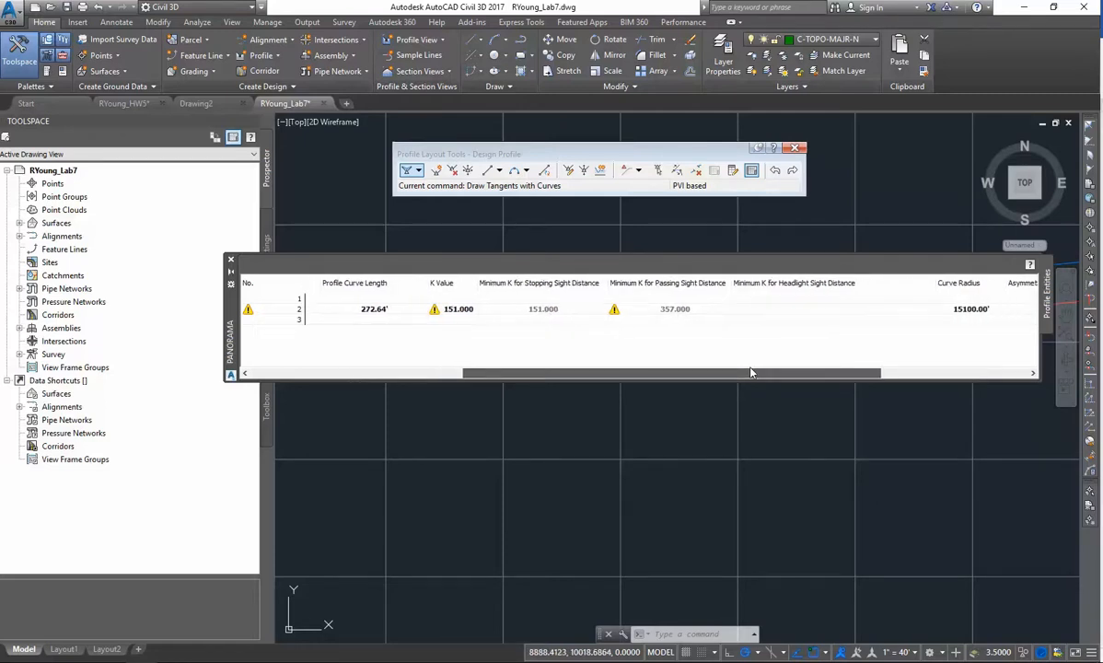
double_click(451, 312)
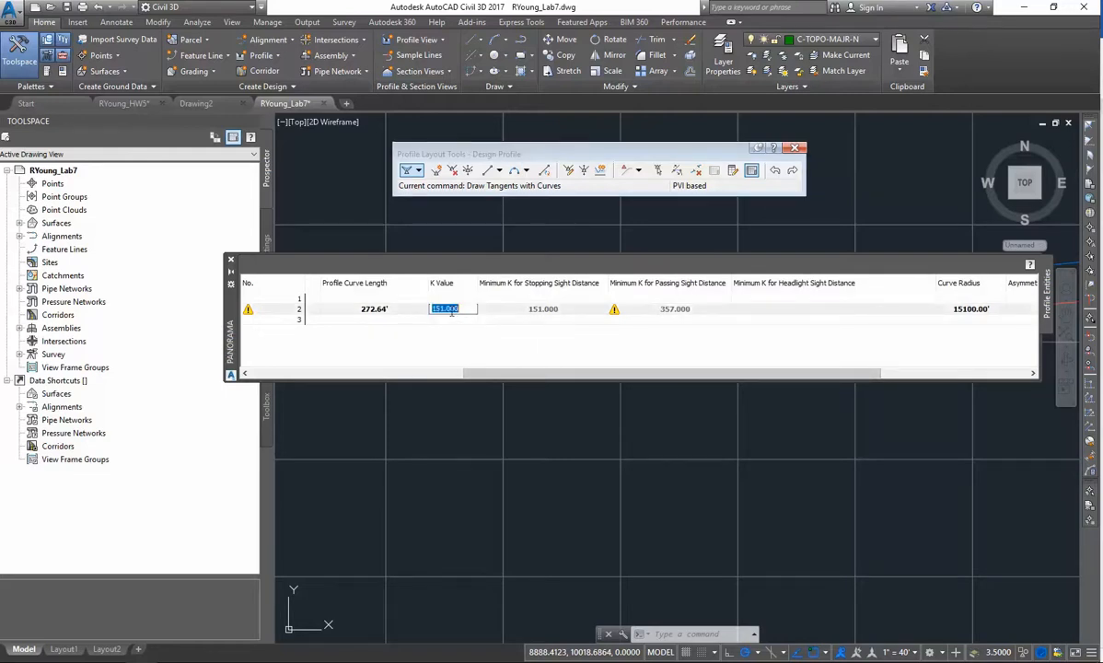
drag(605, 373, 980, 371)
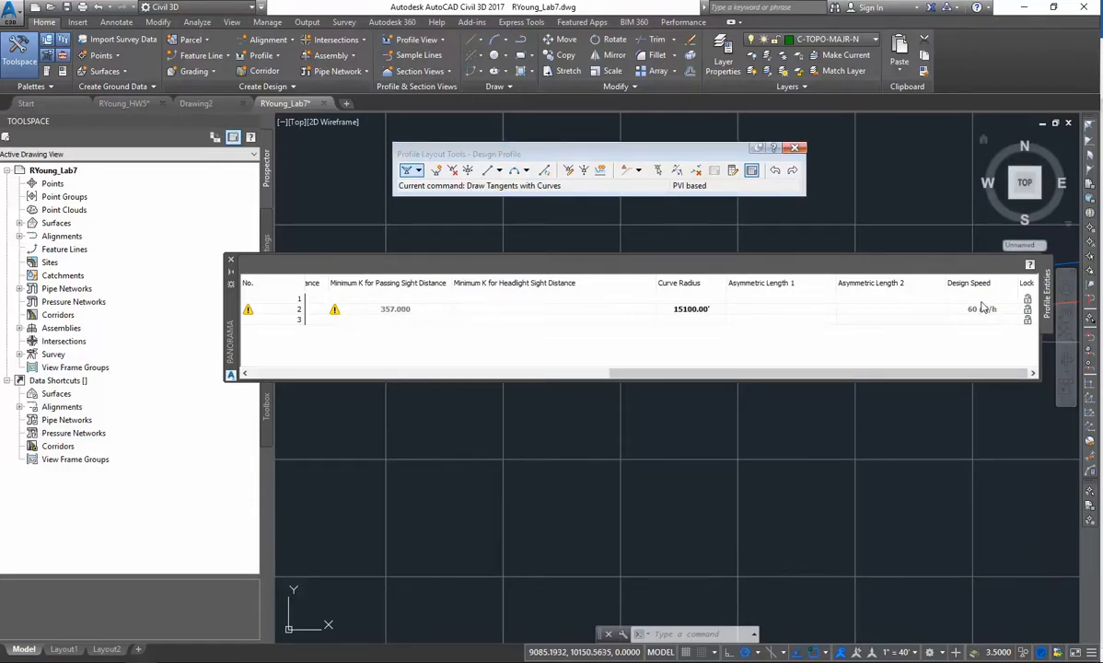
mouse_move(965, 372)
mouse_down()
mouse_move(661, 376)
mouse_move(964, 376)
mouse_up()
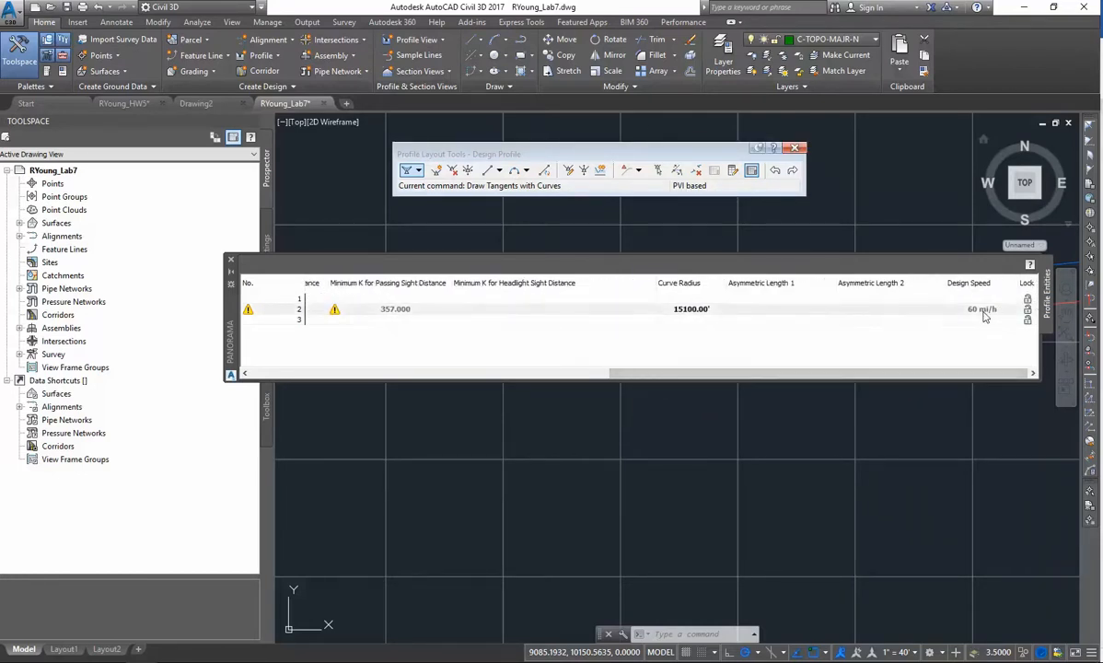
drag(979, 373, 590, 377)
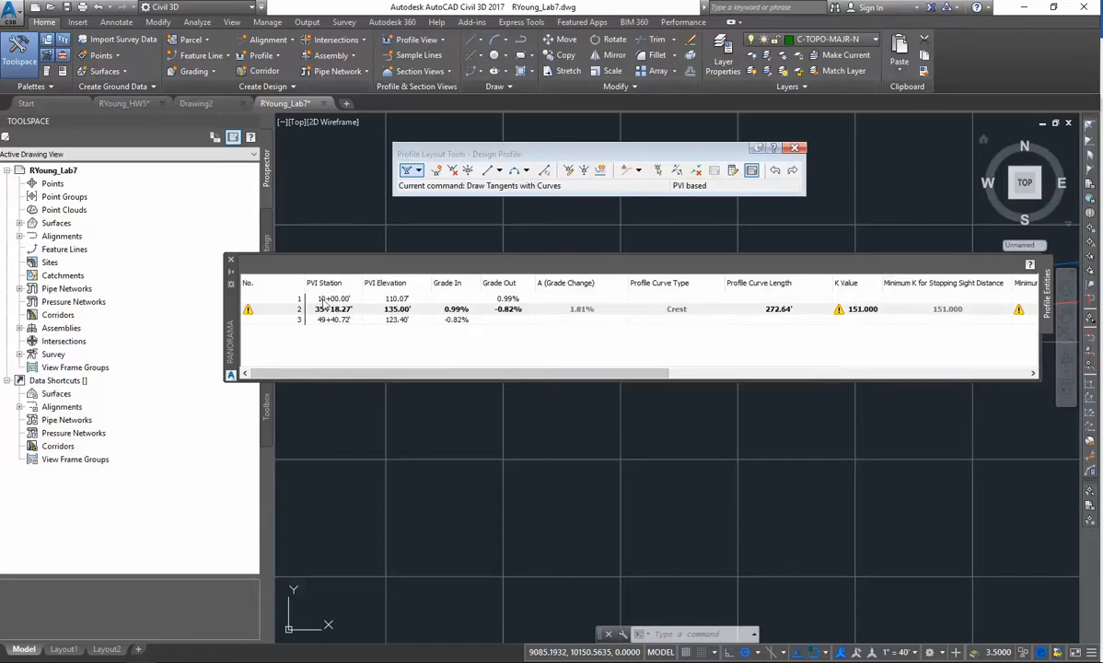
- Move the profile entities grid clear of the design profile and inspect the warning marker at the crest curve
mouse_move(227, 313)
mouse_down()
mouse_move(270, 349)
mouse_move(263, 471)
mouse_up()
scroll(546, 363, down, 2)
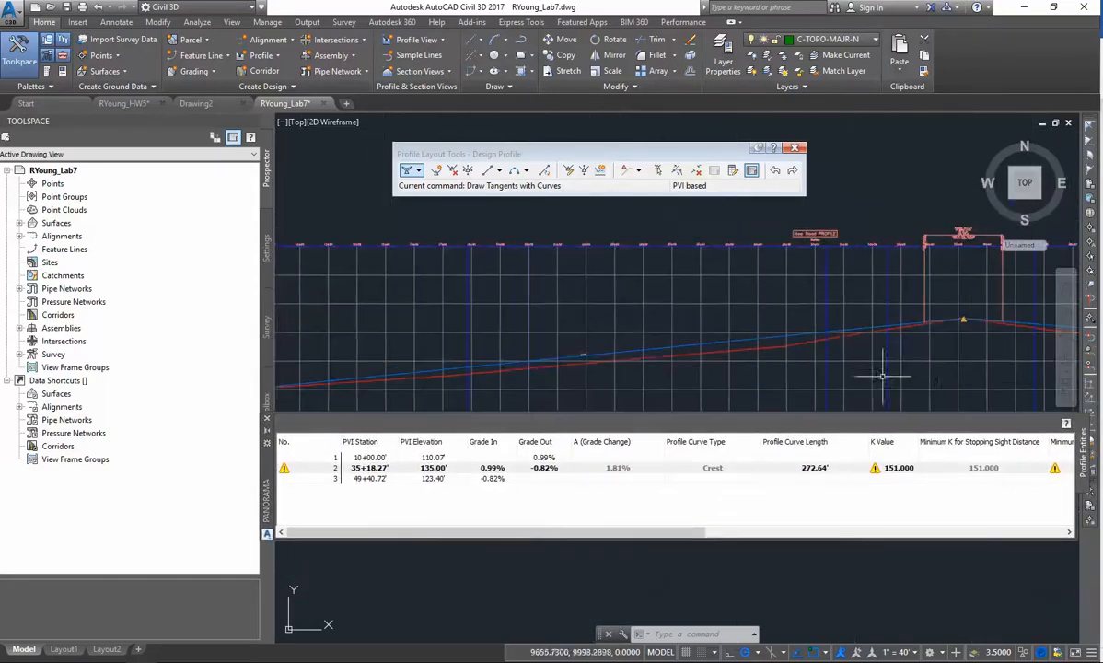
scroll(961, 331, up, 1)
middle_drag(961, 331, 711, 348)
scroll(723, 332, up, 2)
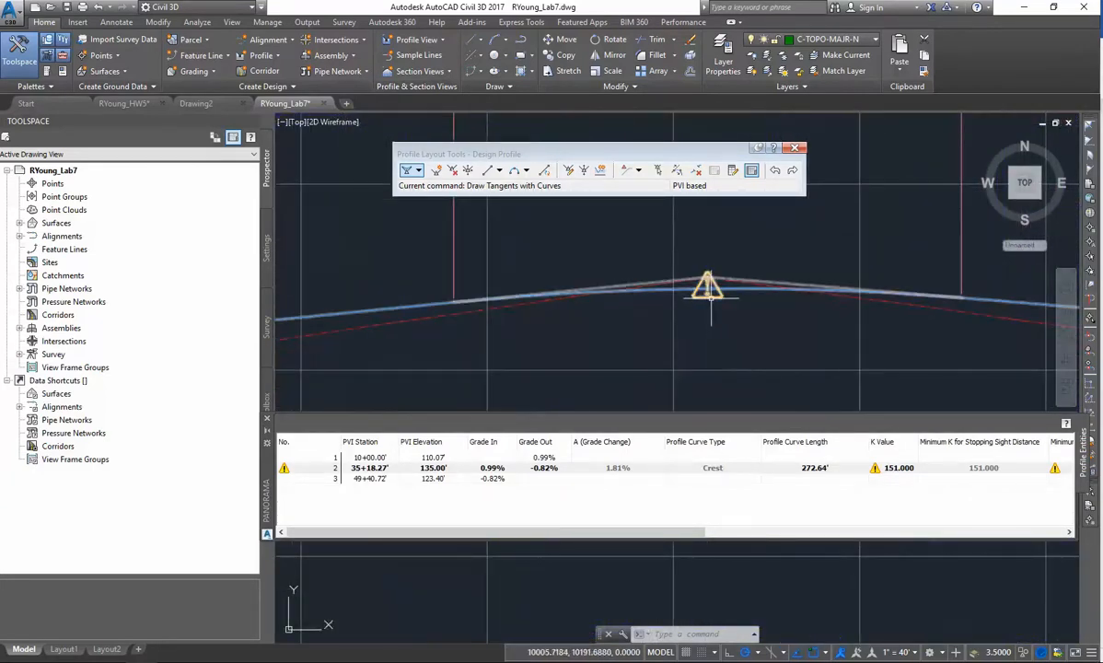
- Set the crest curve's K value to 357 in the profile entities grid to match the passing sight distance minimum
mouse_move(709, 300)
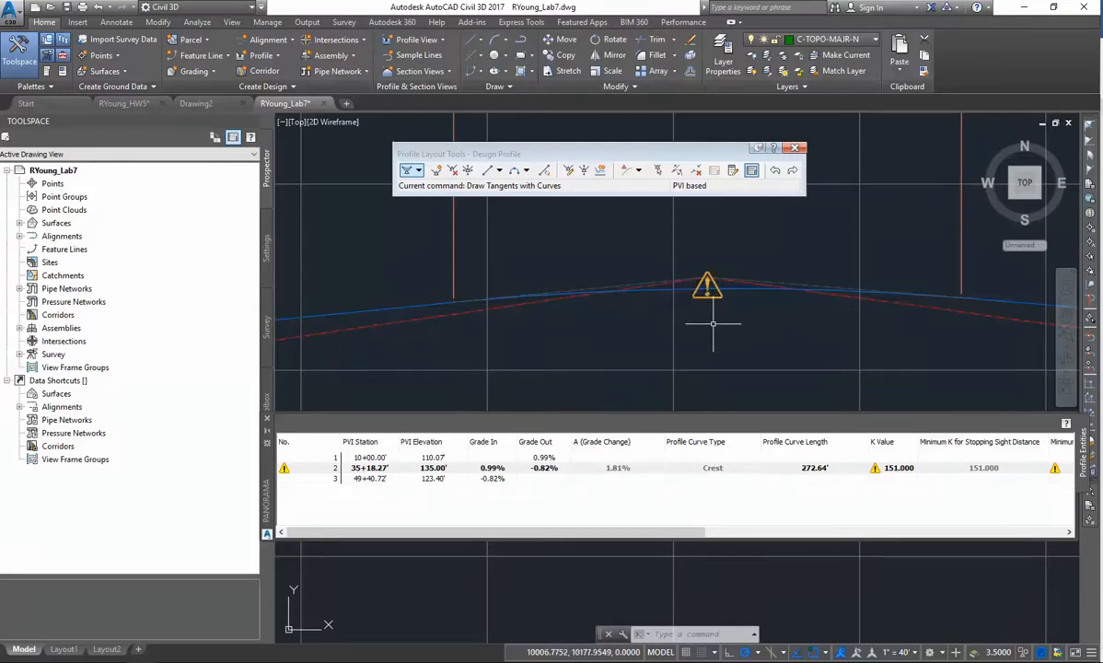
click(885, 468)
drag(698, 538, 753, 536)
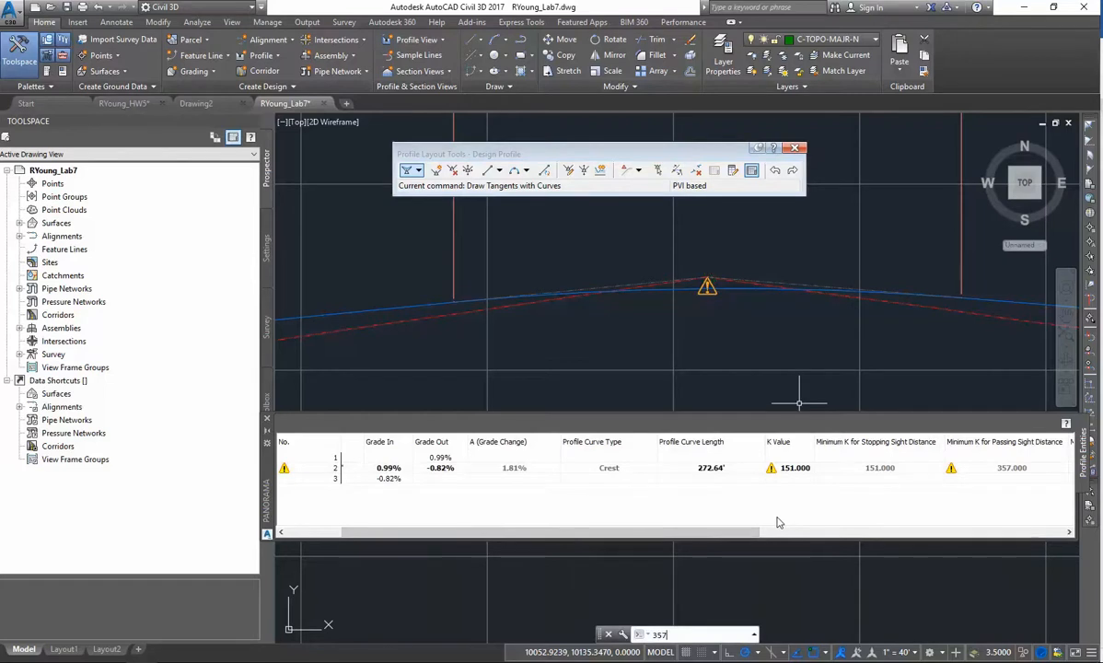
click(801, 467)
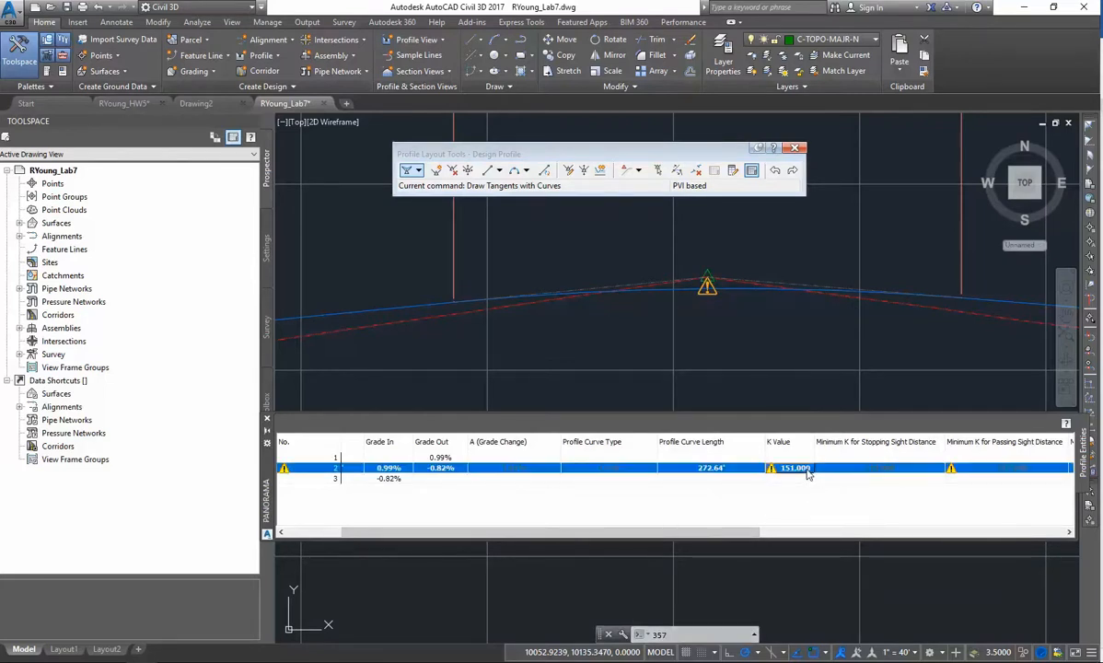
click(808, 468)
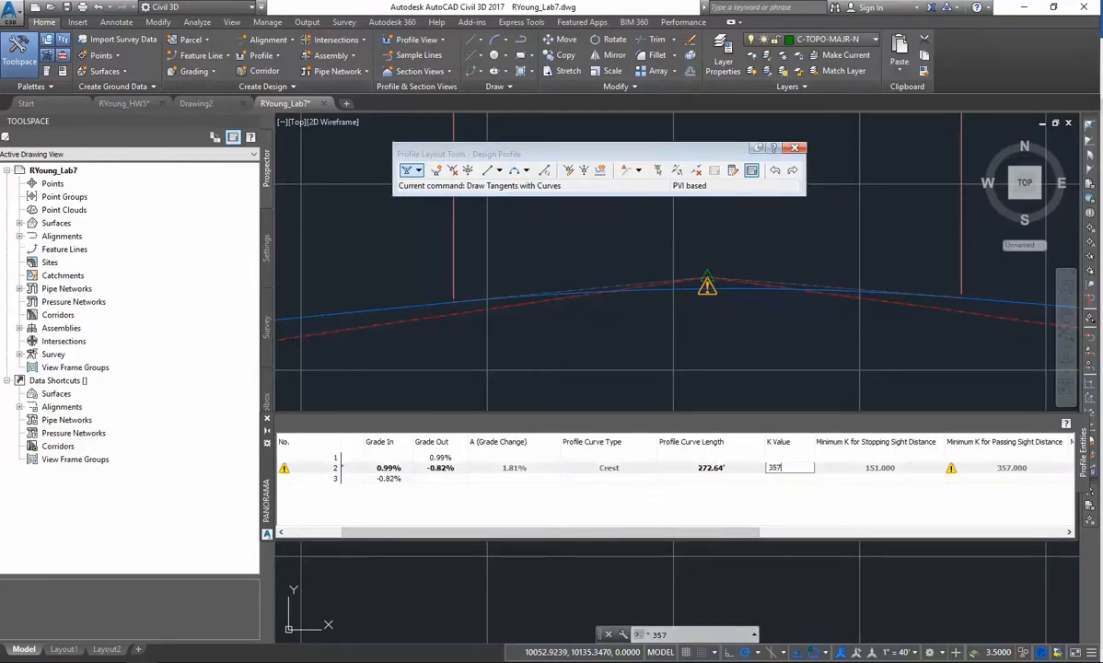
text(357)
key(Return)
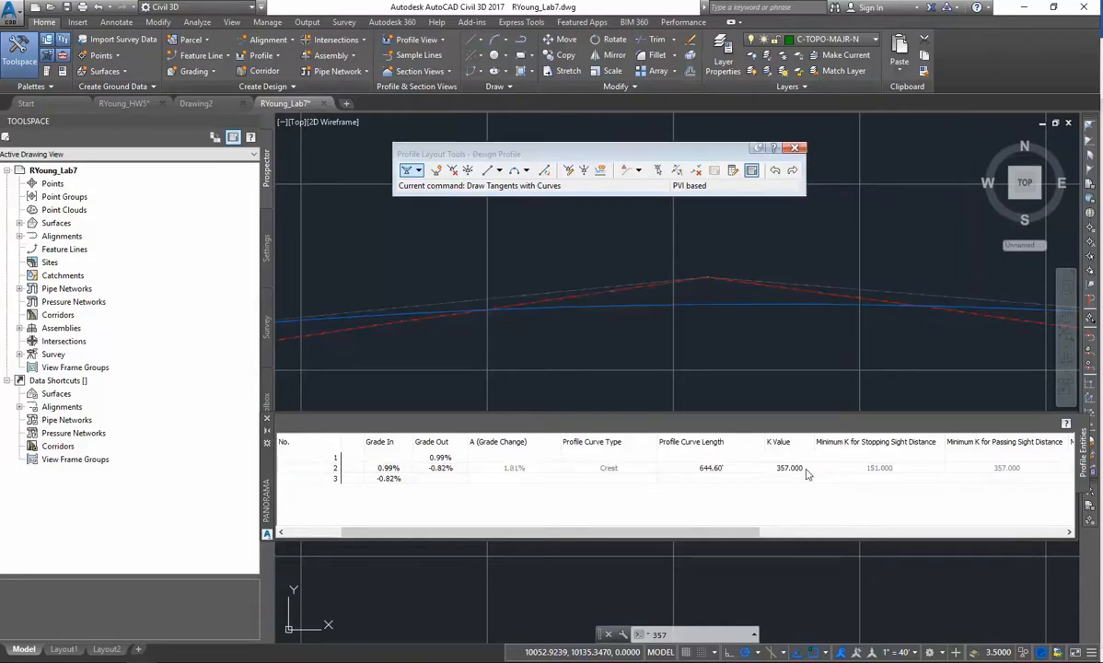
- Examine the updated crest curve's labels for its start and end points, PVI, K value, curve length and high point
scroll(563, 344, down, 6)
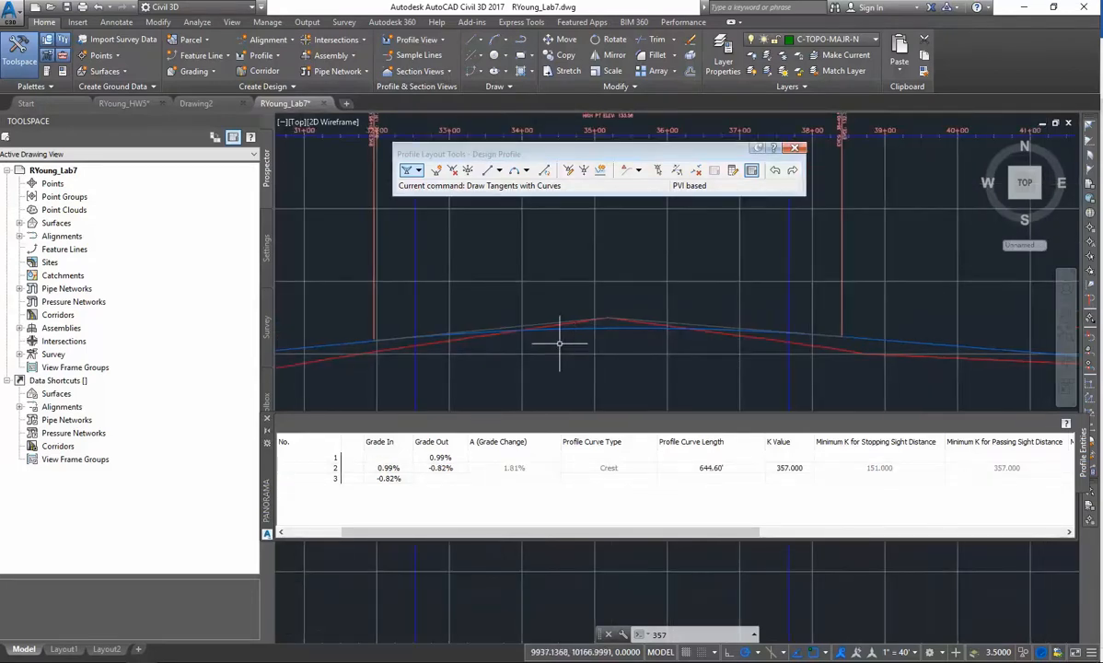
scroll(426, 280, up, 2)
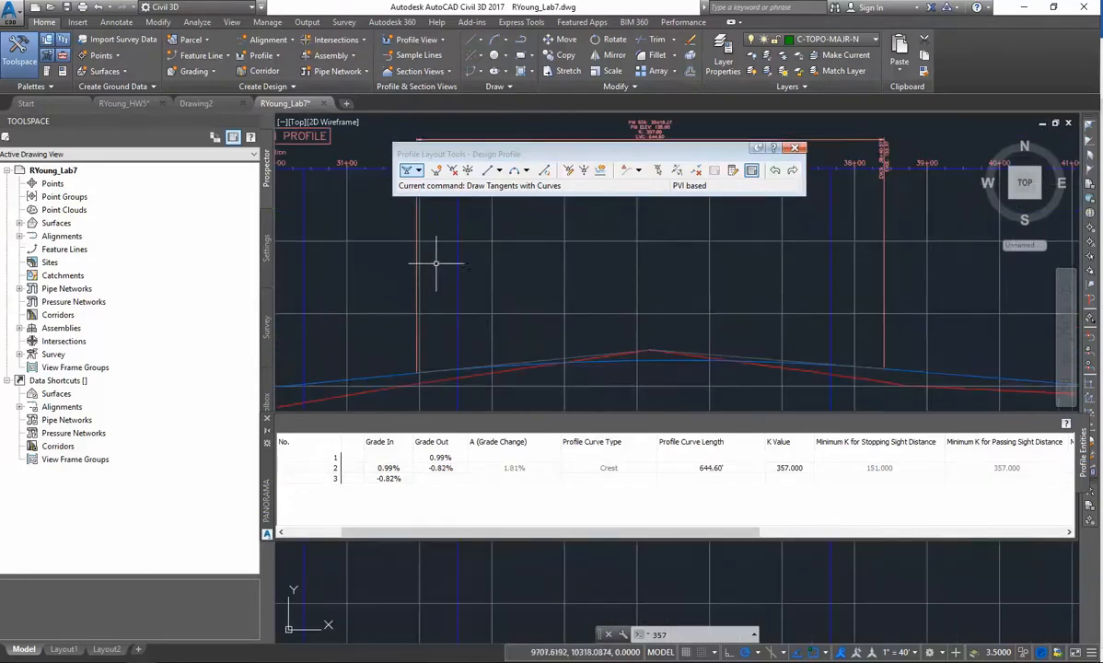
middle_drag(449, 257, 493, 346)
scroll(493, 350, up, 5)
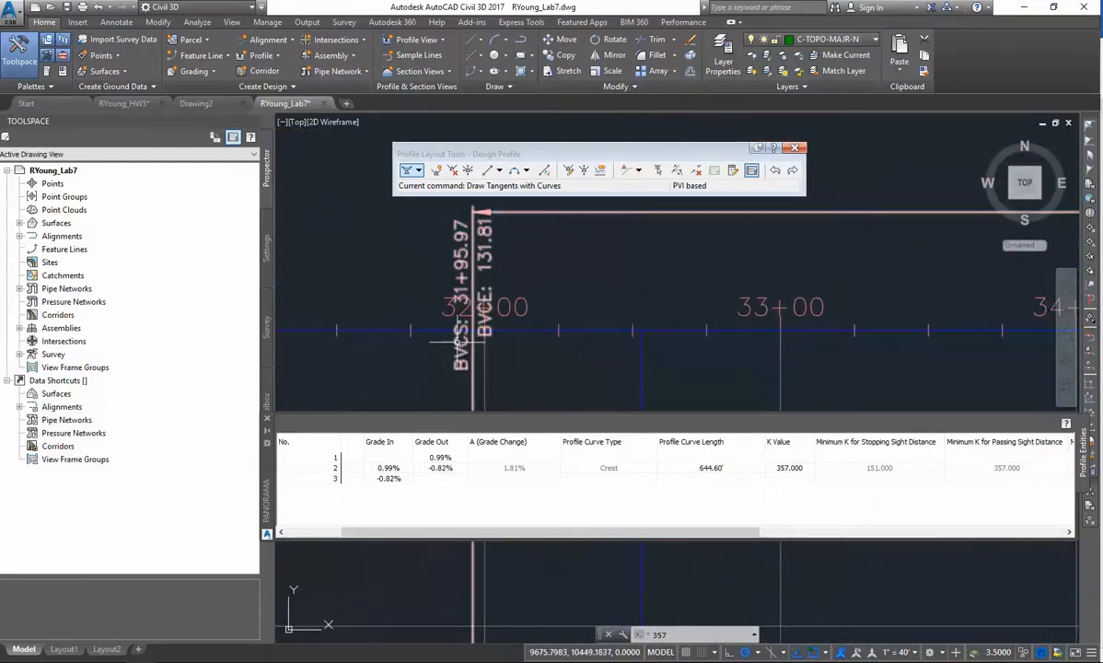
scroll(503, 359, down, 4)
scroll(504, 361, down, 2)
scroll(672, 361, up, 2)
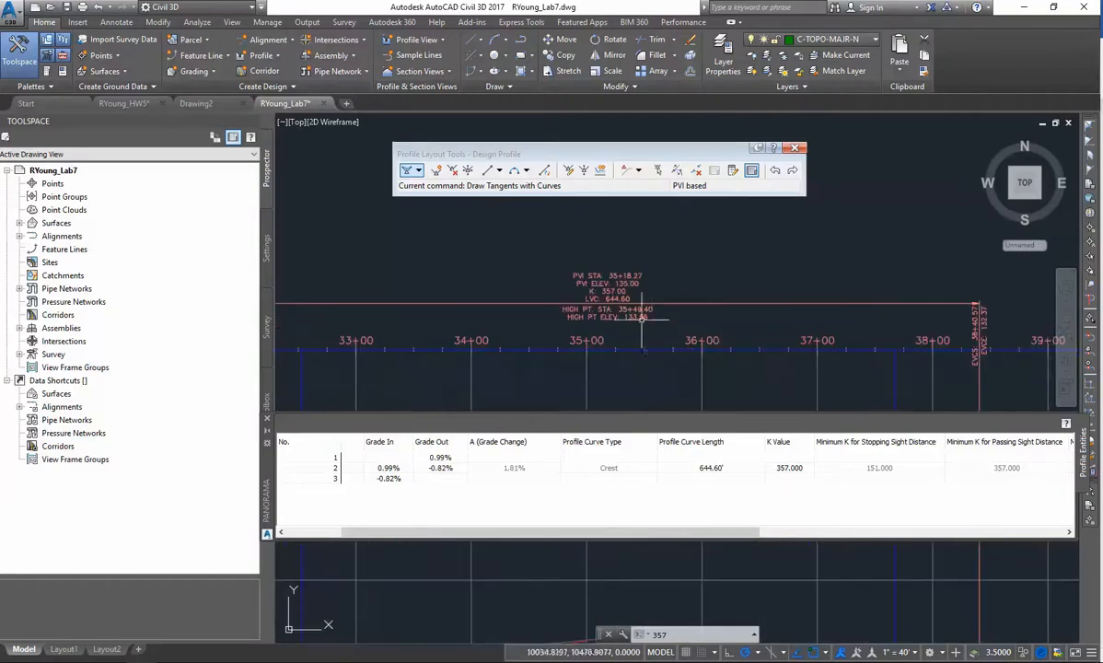
scroll(642, 311, up, 2)
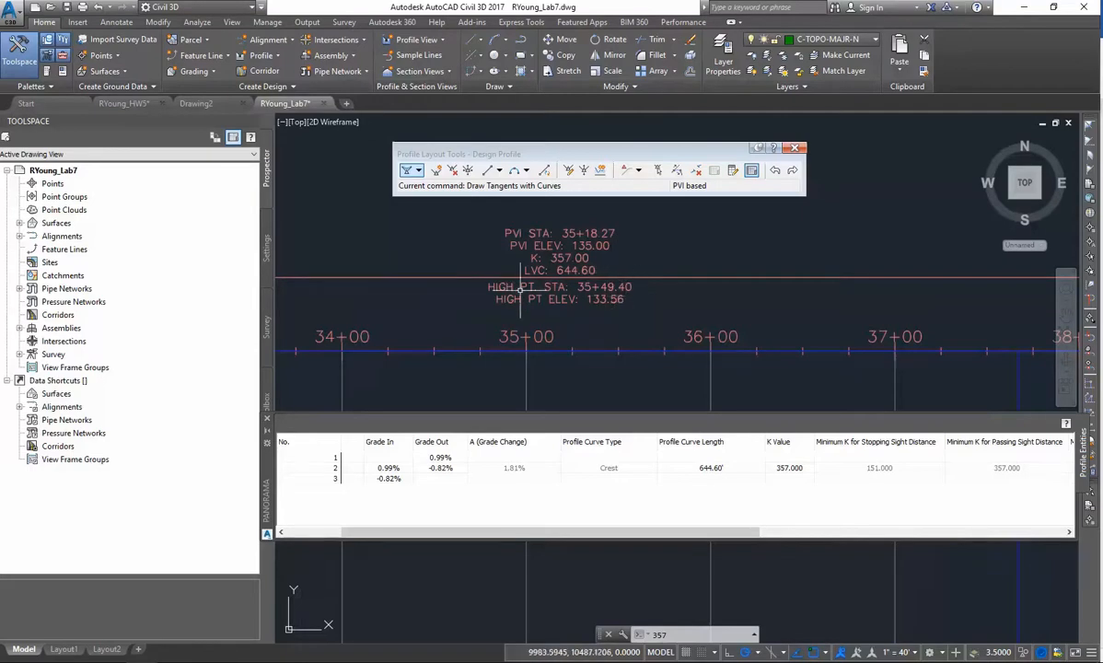
scroll(615, 359, down, 3)
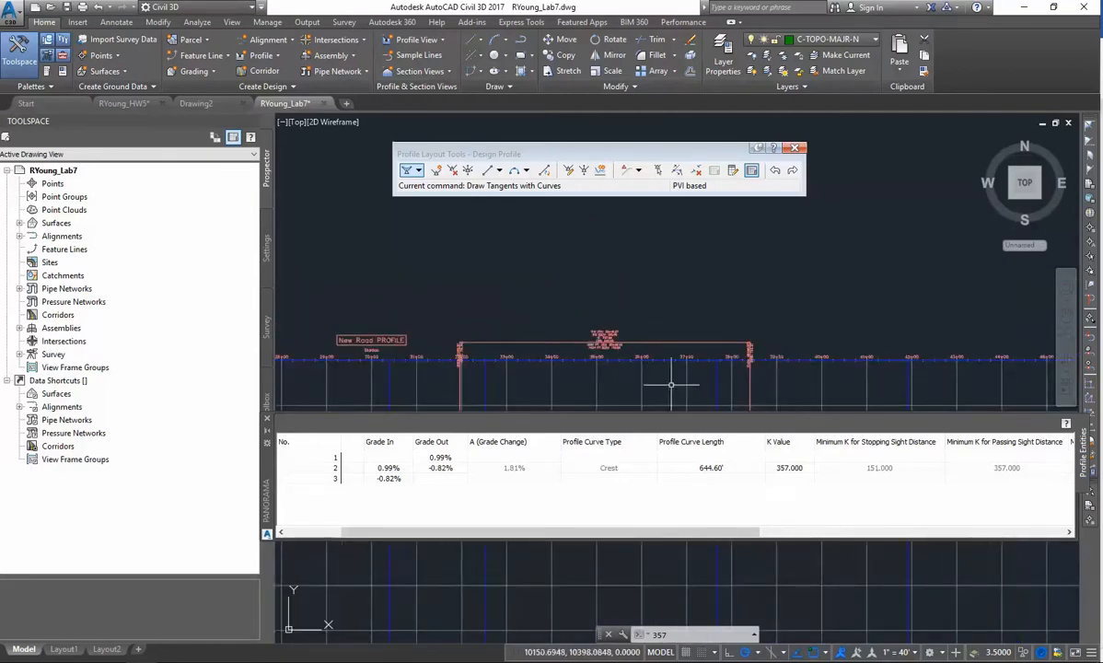
- Compare the design profile with the existing ground along the whole profile view, especially on the long rising tangent
scroll(671, 385, down, 4)
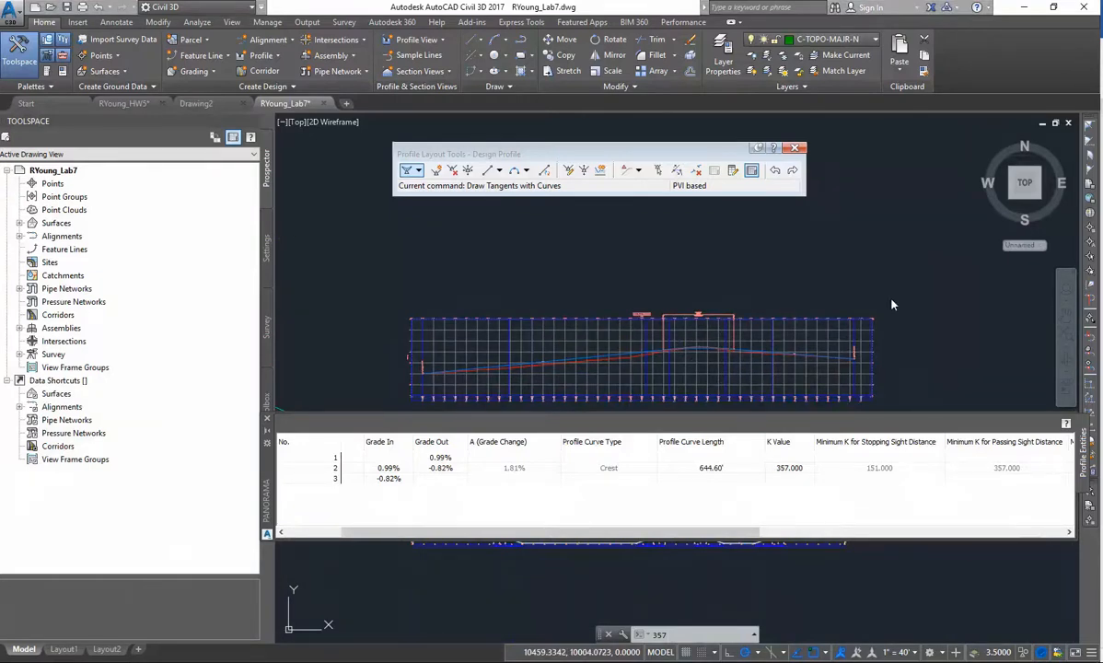
scroll(720, 286, down, 4)
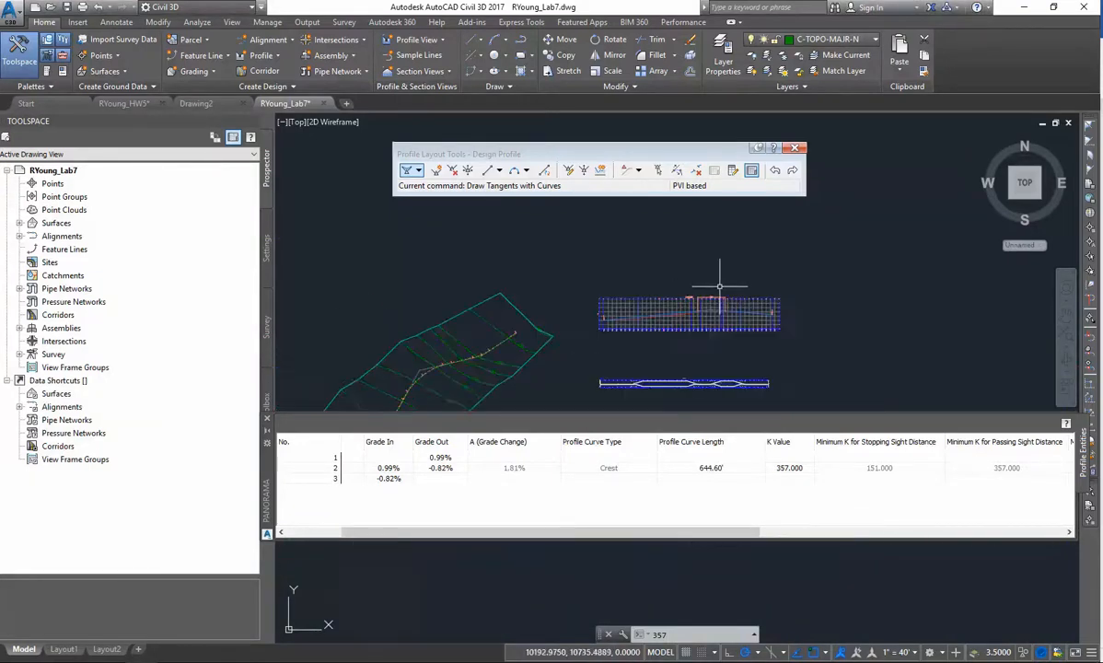
scroll(706, 349, up, 6)
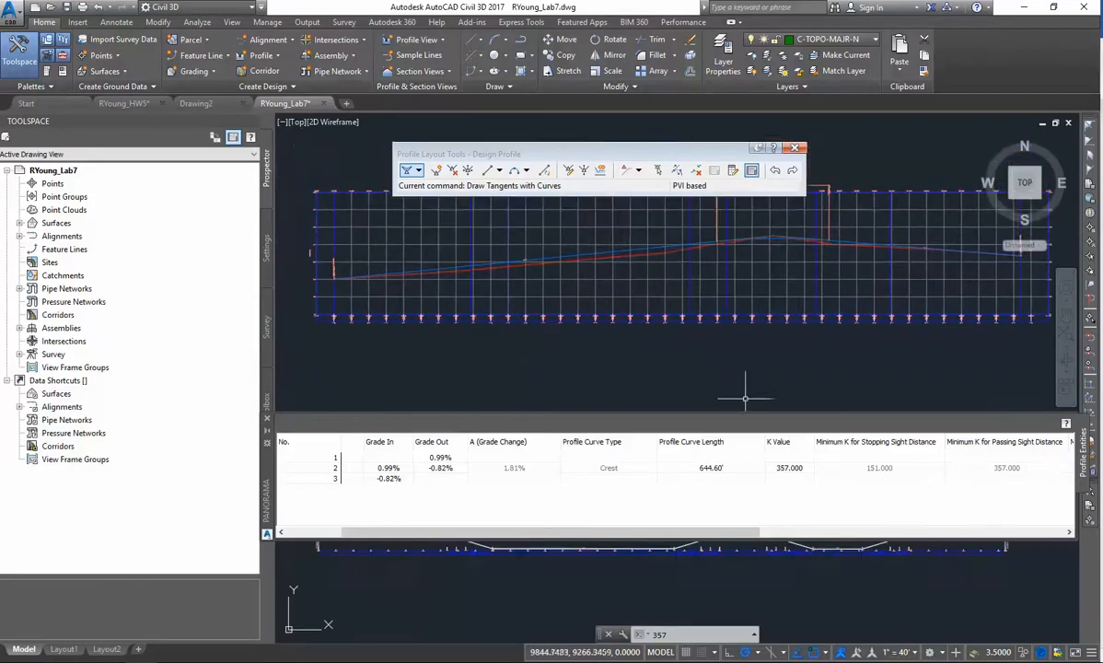
scroll(706, 349, down, 2)
scroll(698, 313, up, 4)
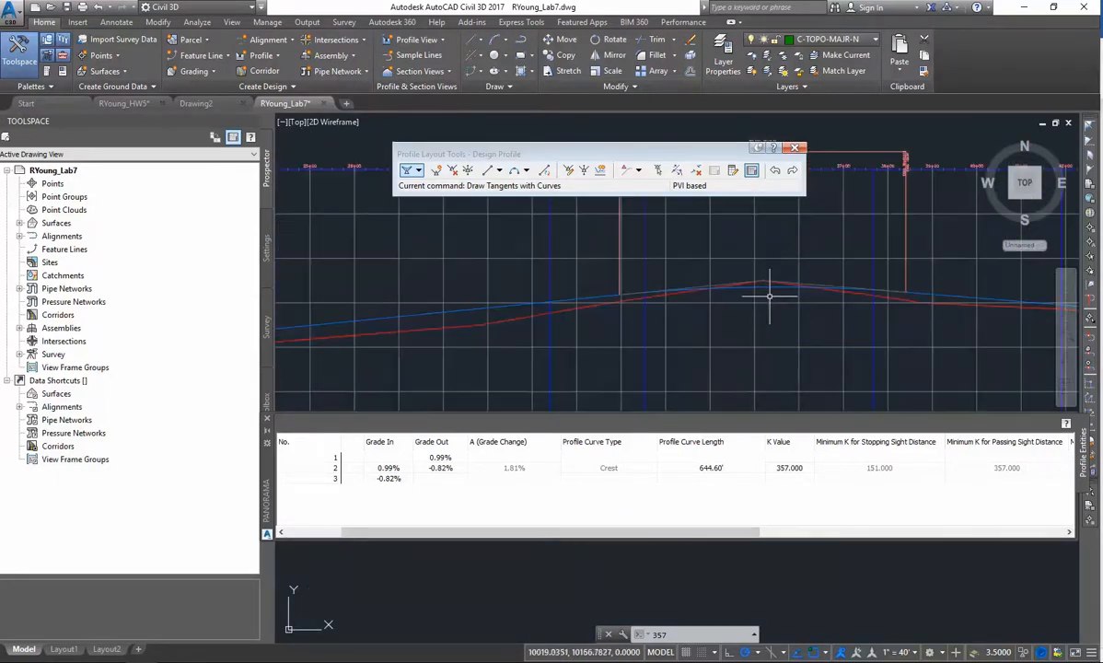
click(509, 319)
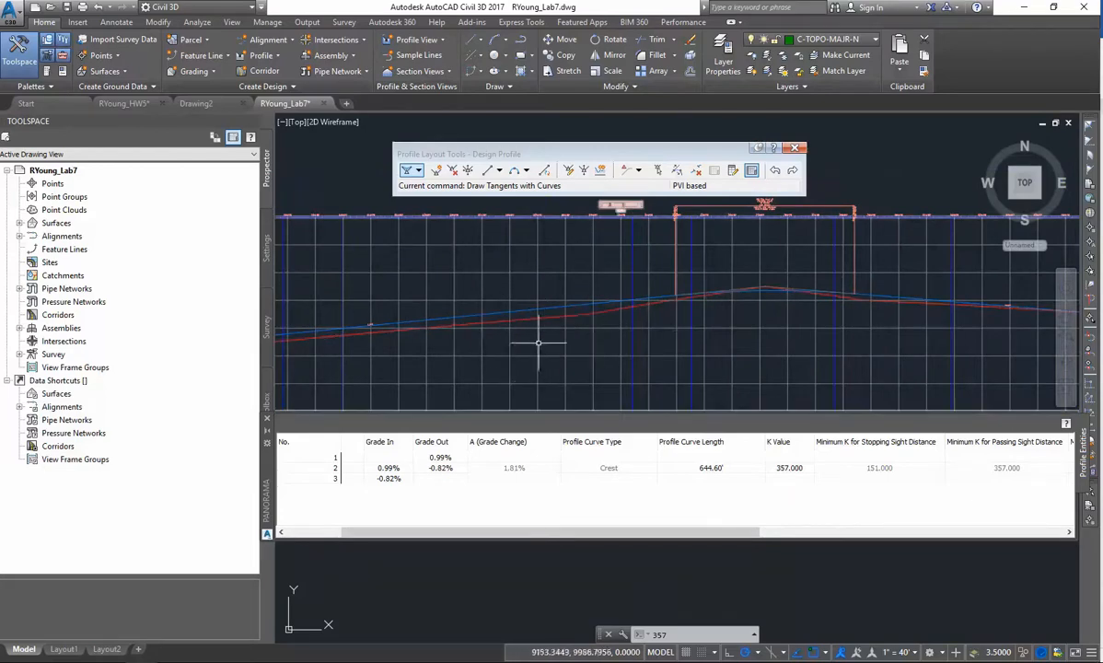
scroll(536, 335, up, 4)
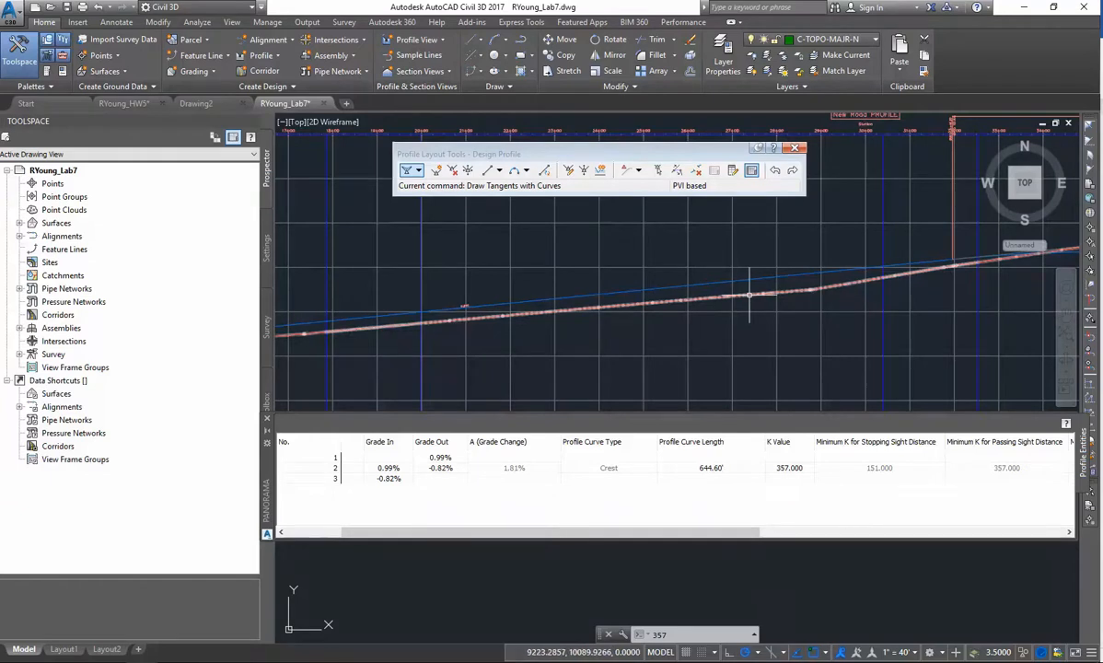
mouse_move(747, 294)
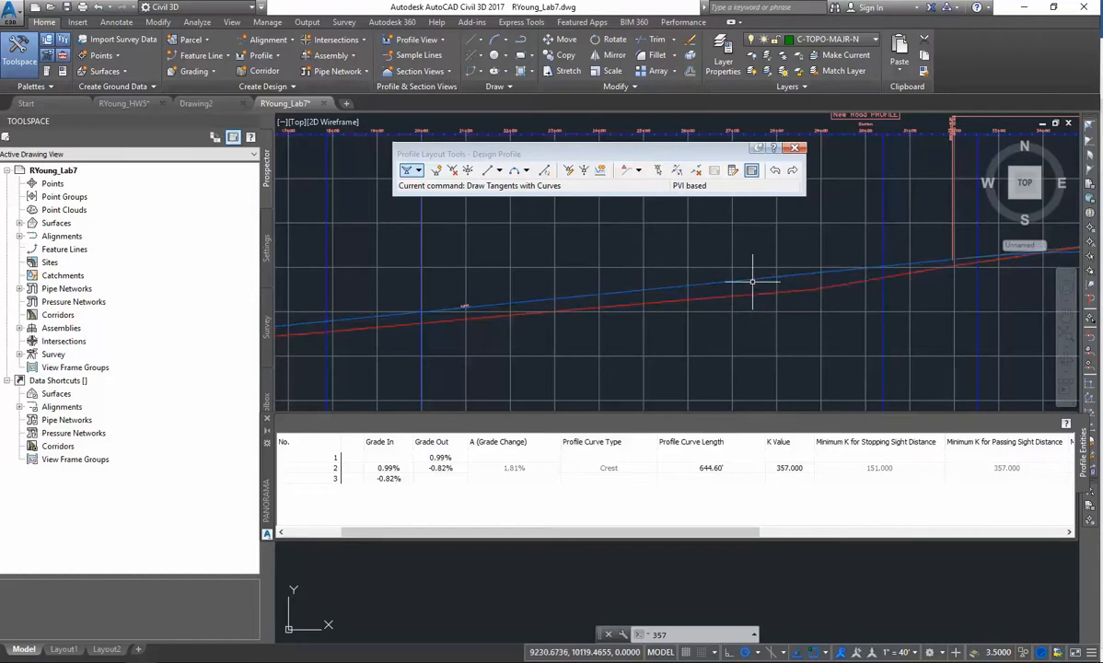
scroll(586, 321, down, 5)
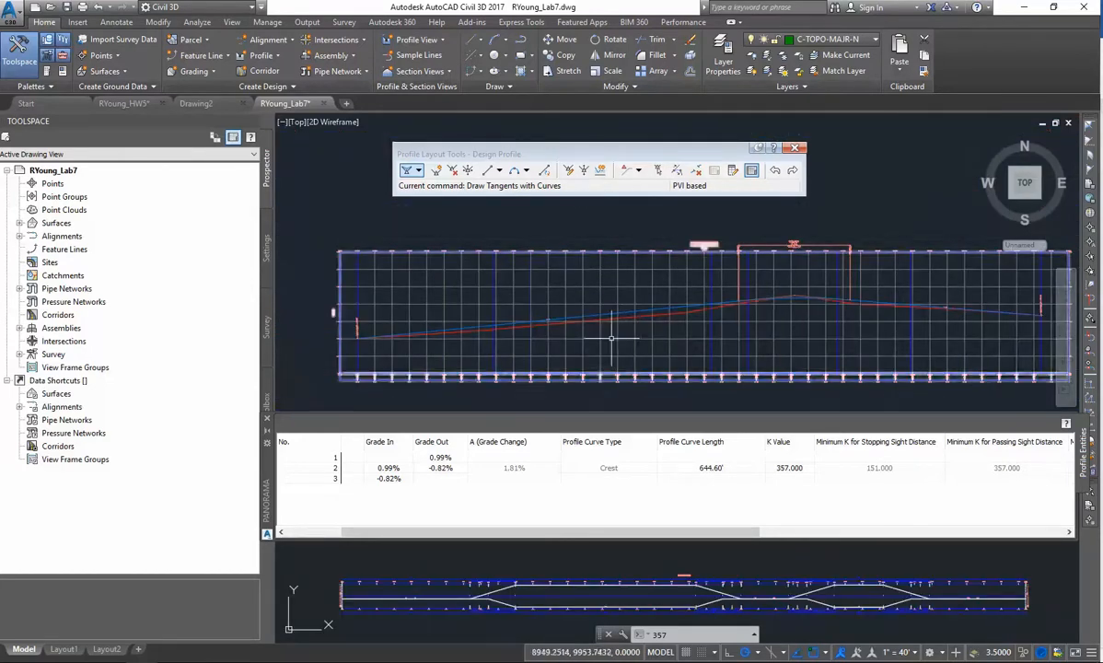
- Insert a PVI on the design profile's rising tangent at about station 23+01 and elevation 122.95
middle_drag(611, 338, 673, 327)
scroll(659, 319, up, 1)
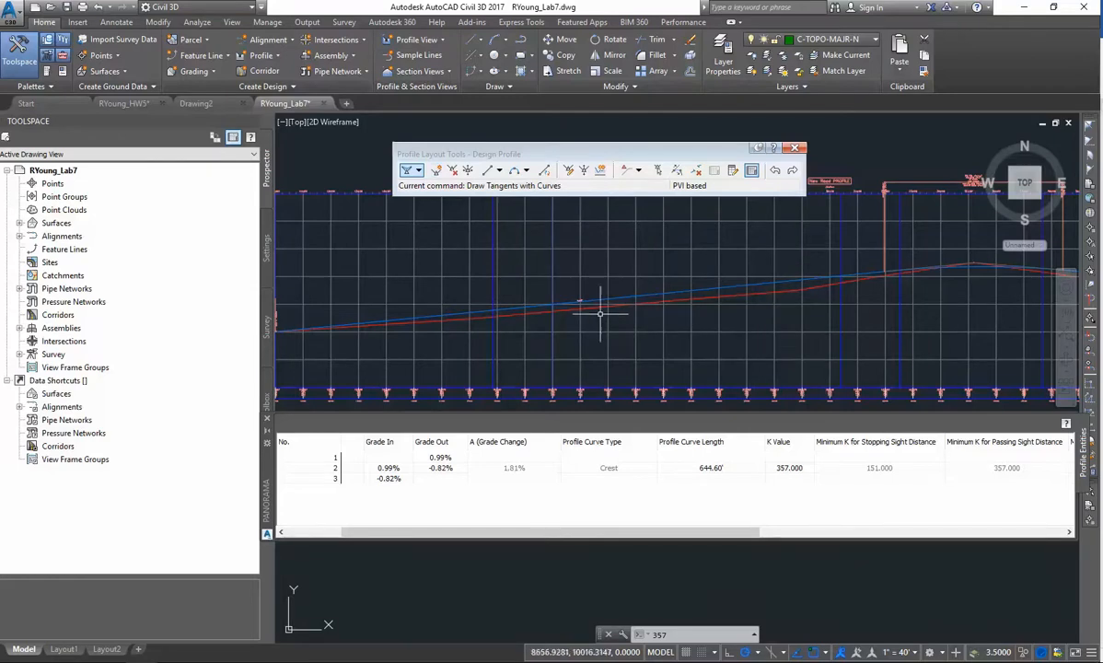
scroll(589, 332, up, 1)
scroll(594, 323, down, 1)
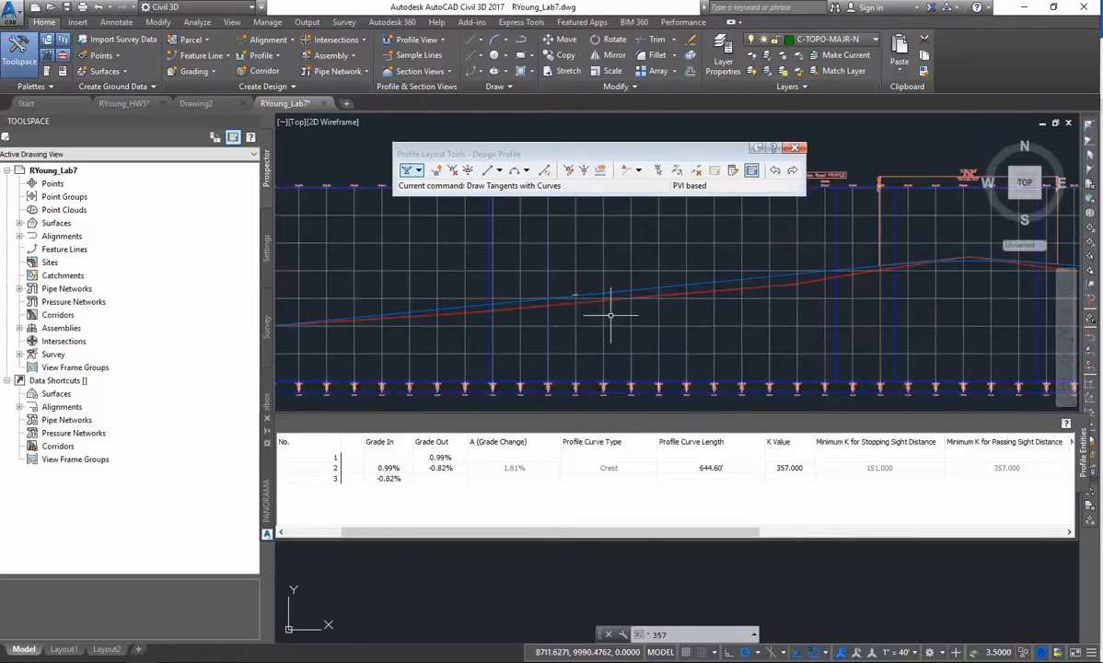
middle_drag(613, 314, 654, 315)
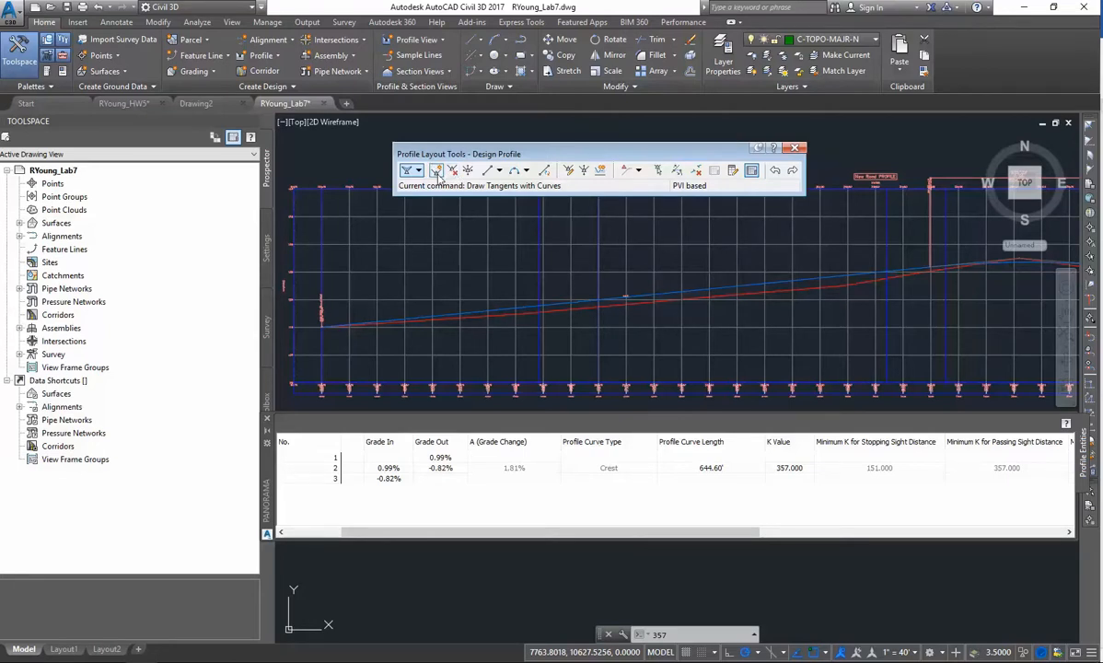
click(436, 171)
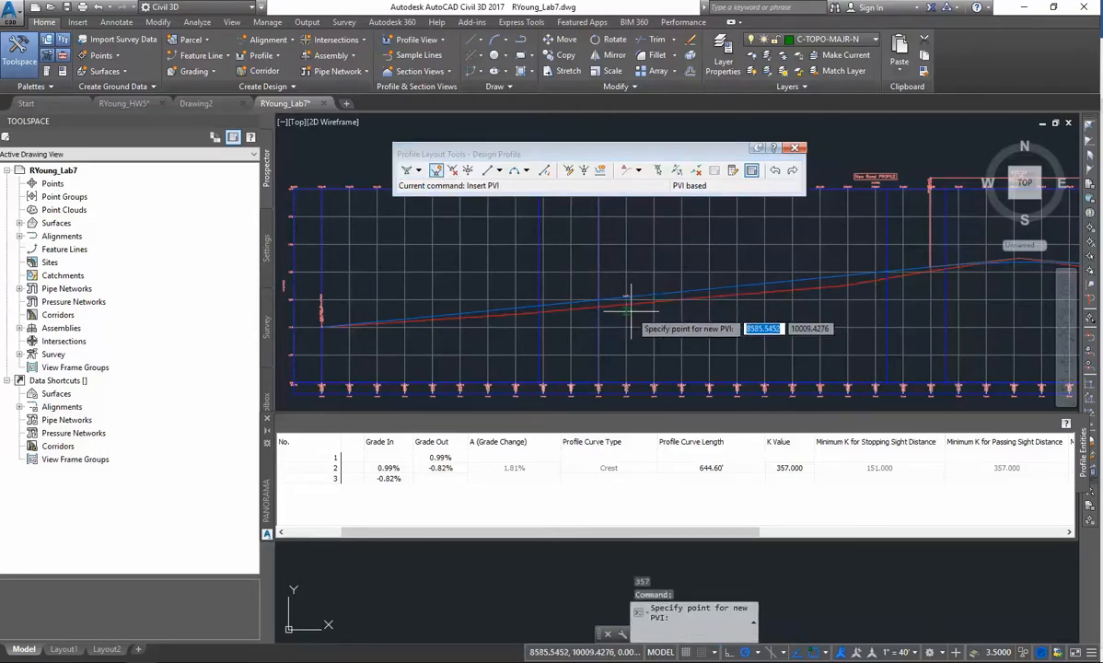
scroll(655, 306, up, 2)
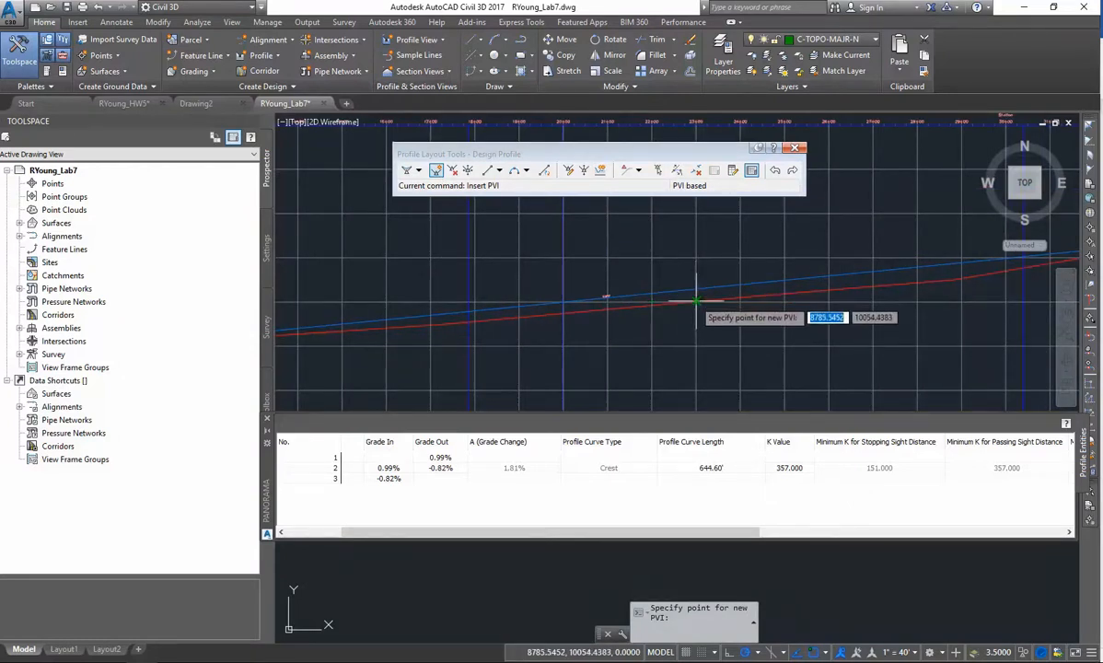
click(697, 288)
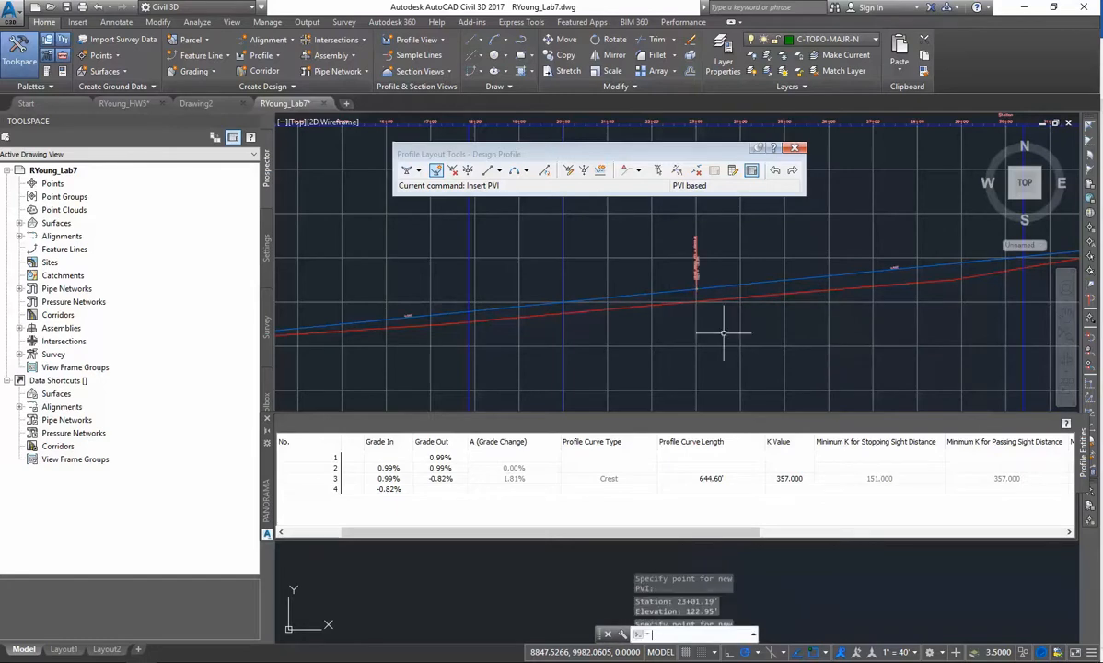
scroll(727, 333, up, 4)
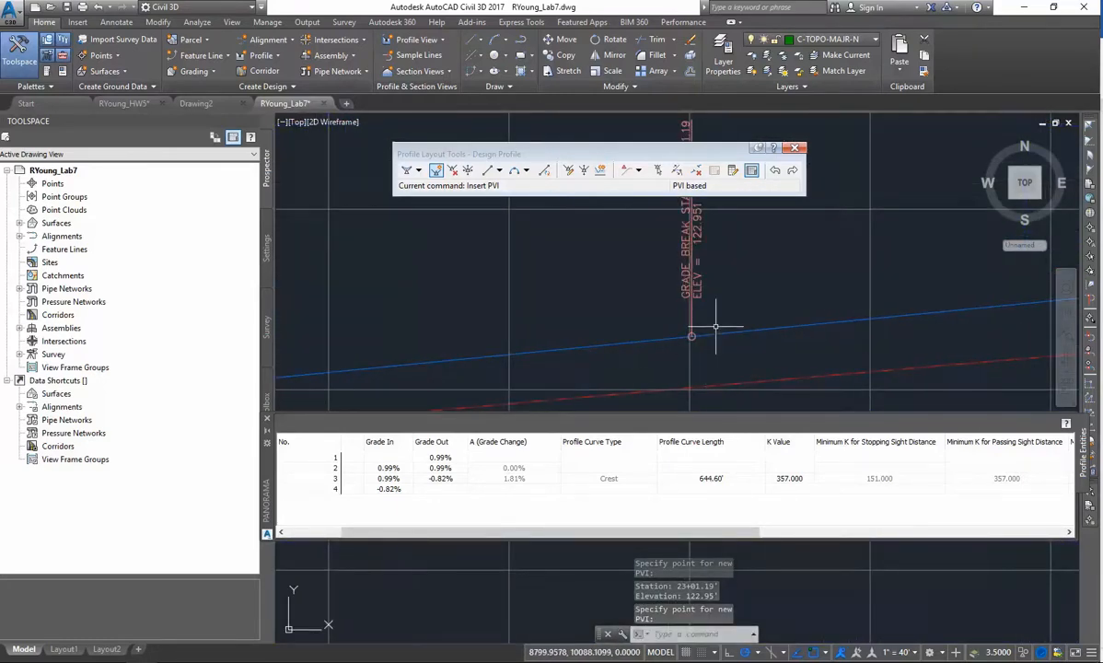
scroll(715, 326, down, 2)
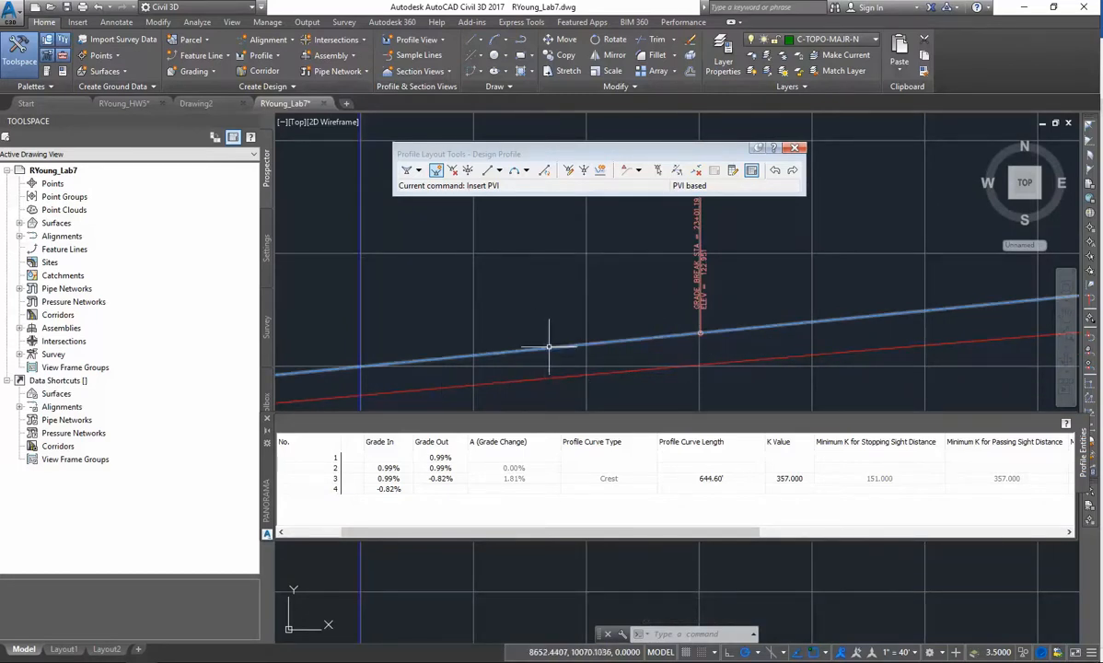
- Lower the inserted PVI near station 23+00 so that it sits slightly below the existing ground profile
click(705, 329)
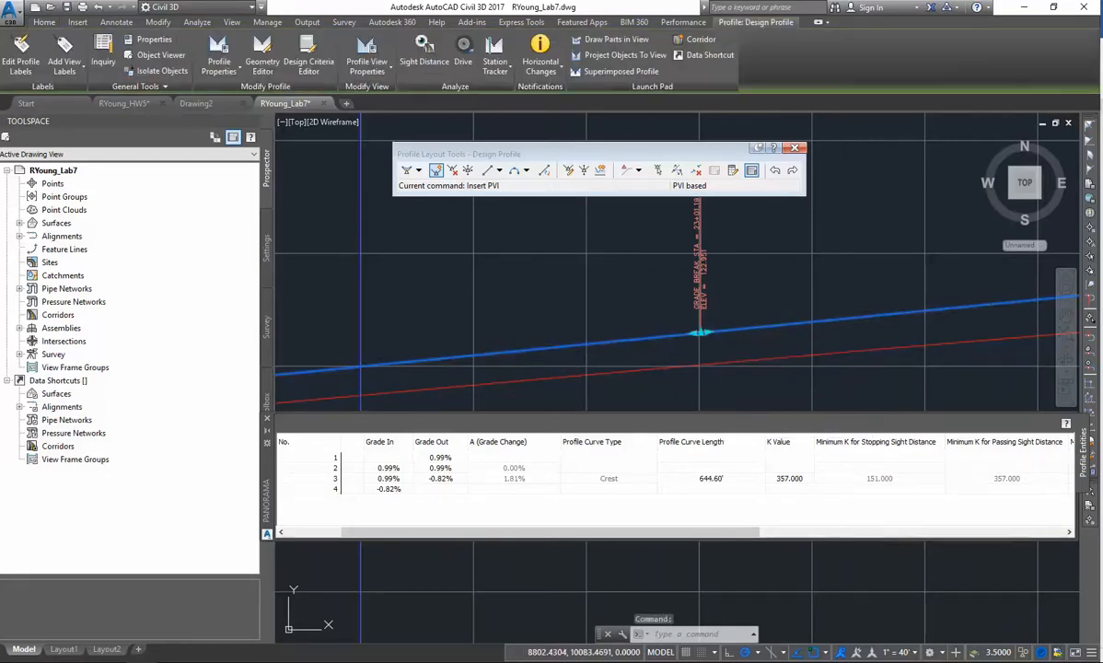
click(701, 332)
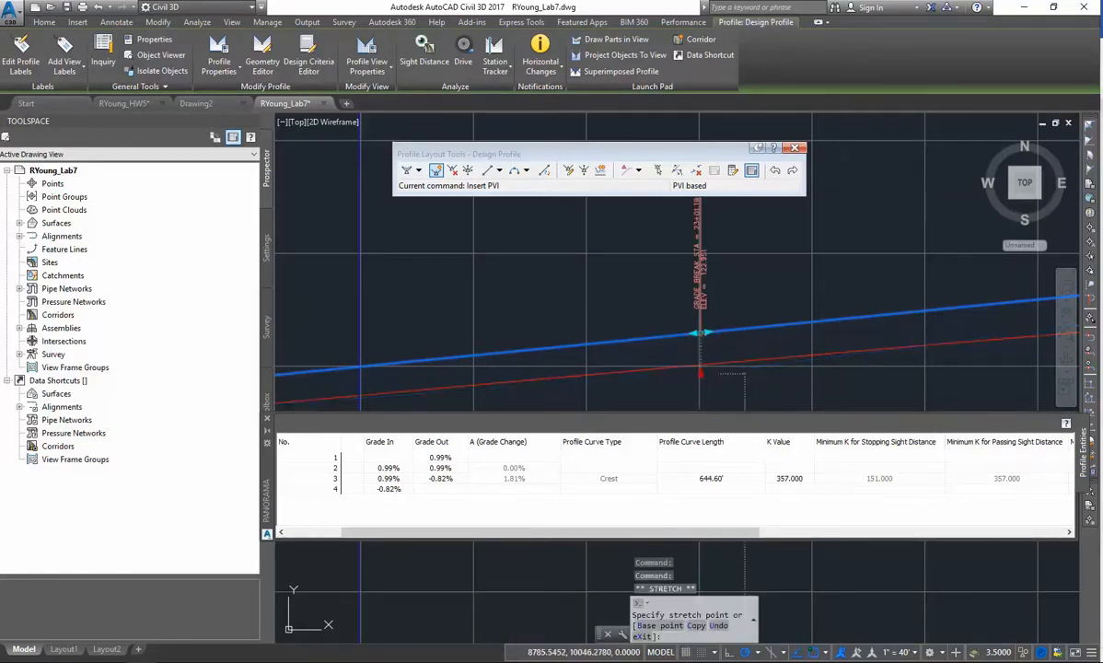
click(704, 367)
scroll(764, 386, down, 5)
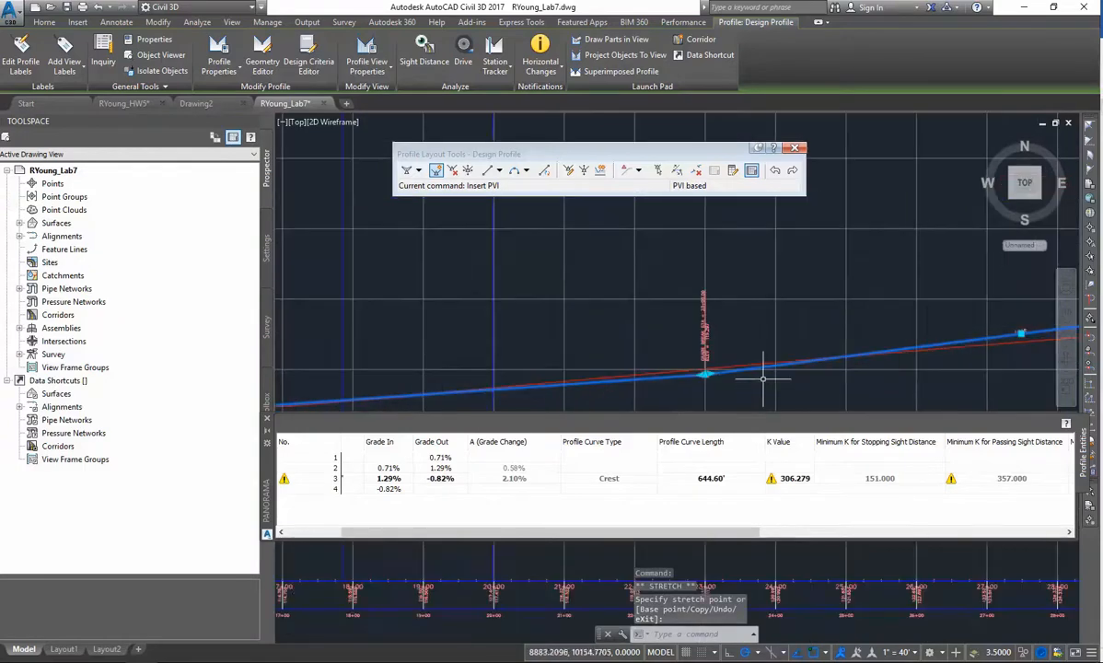
scroll(792, 348, up, 3)
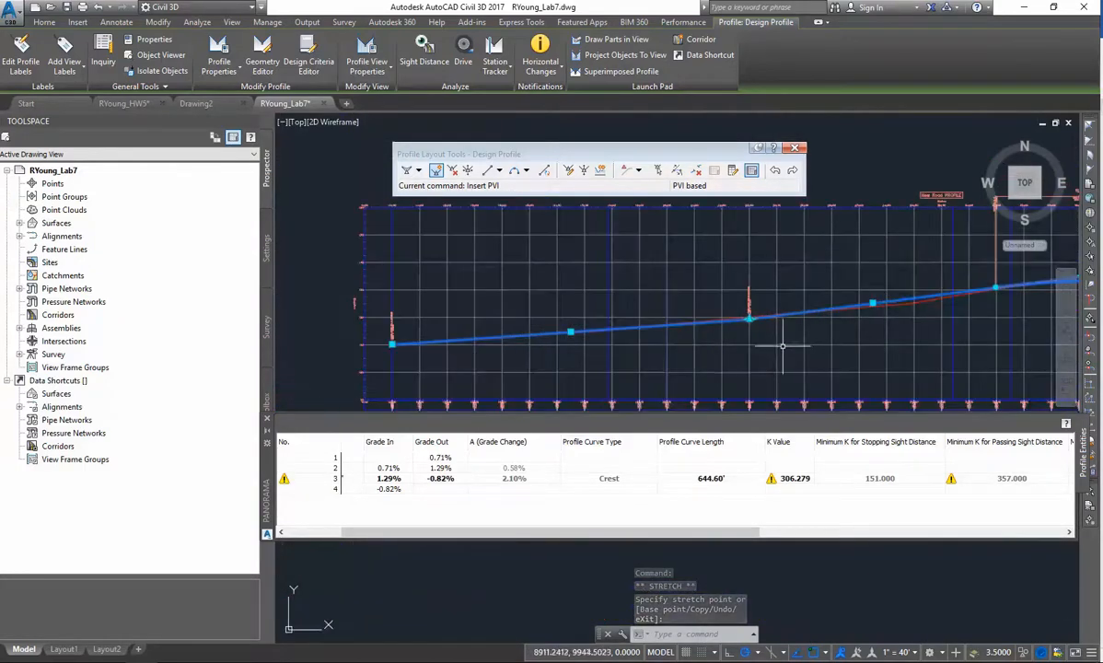
scroll(769, 340, up, 1)
scroll(754, 334, up, 2)
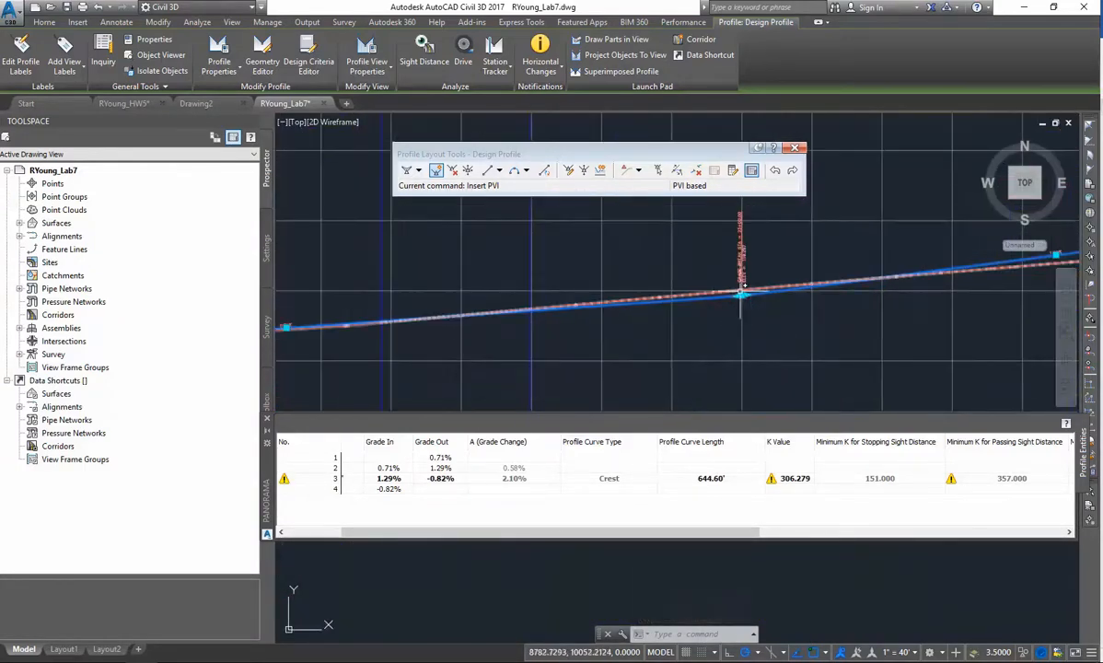
click(742, 296)
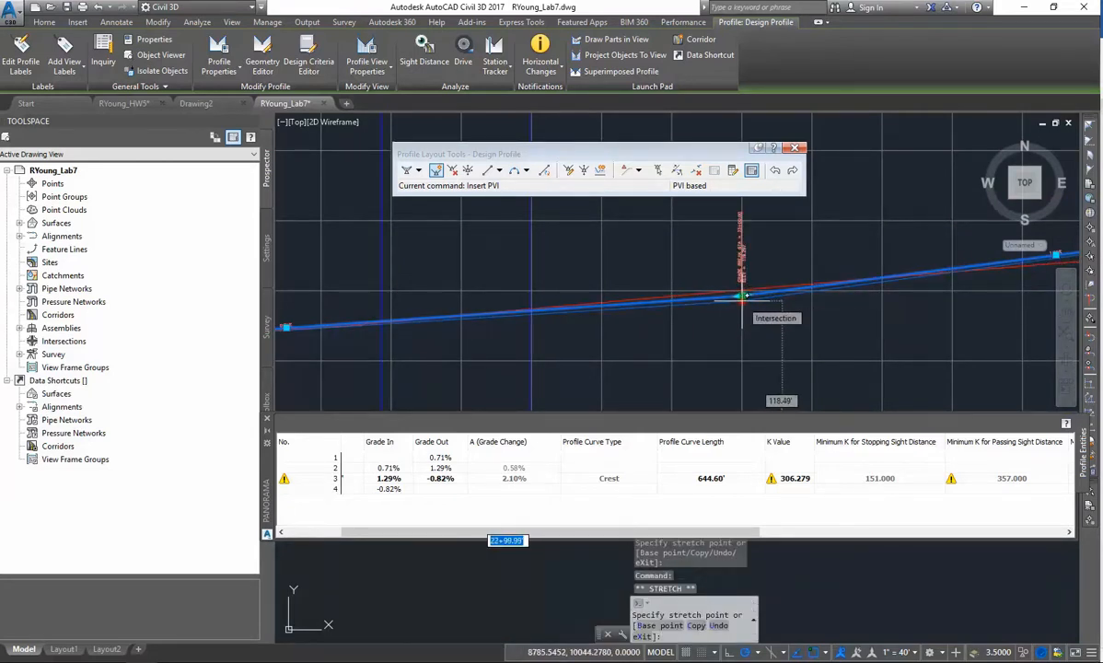
click(741, 295)
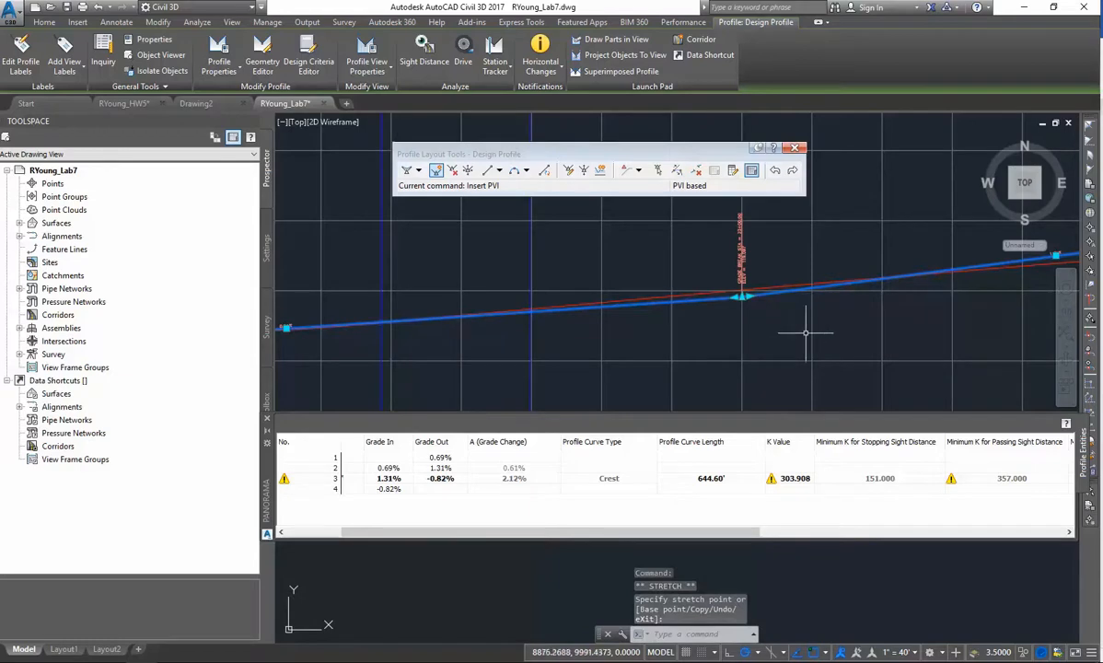
scroll(886, 340, down, 4)
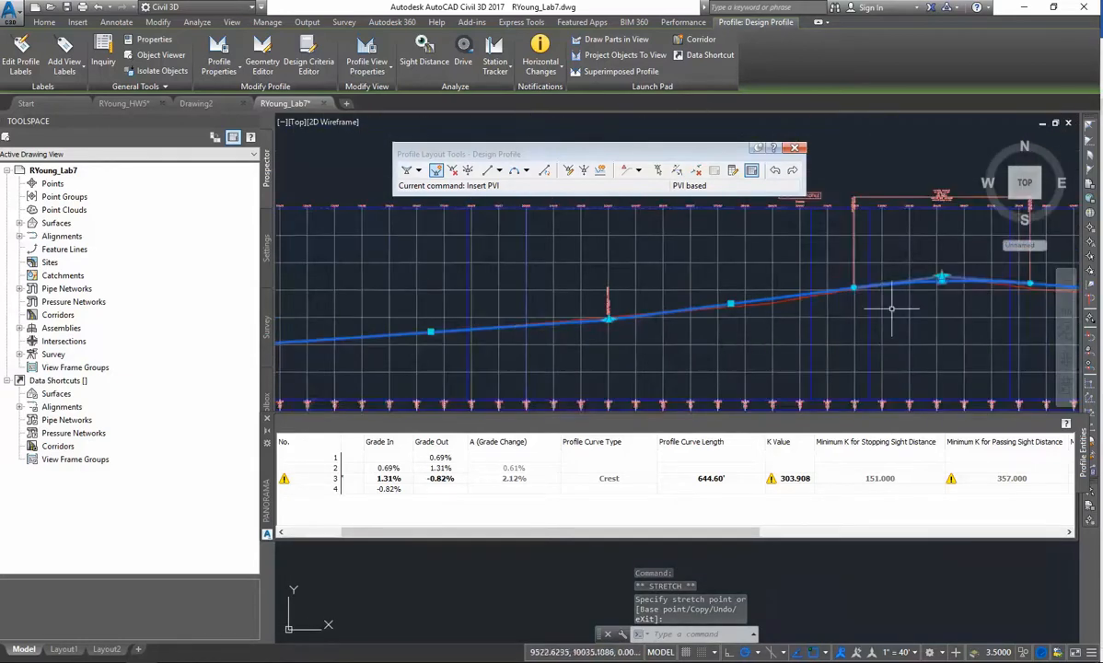
- Shift the crest curve's PVI slightly, to about station 35+22.69 and elevation 134.94
scroll(947, 314, up, 1)
middle_drag(947, 314, 841, 330)
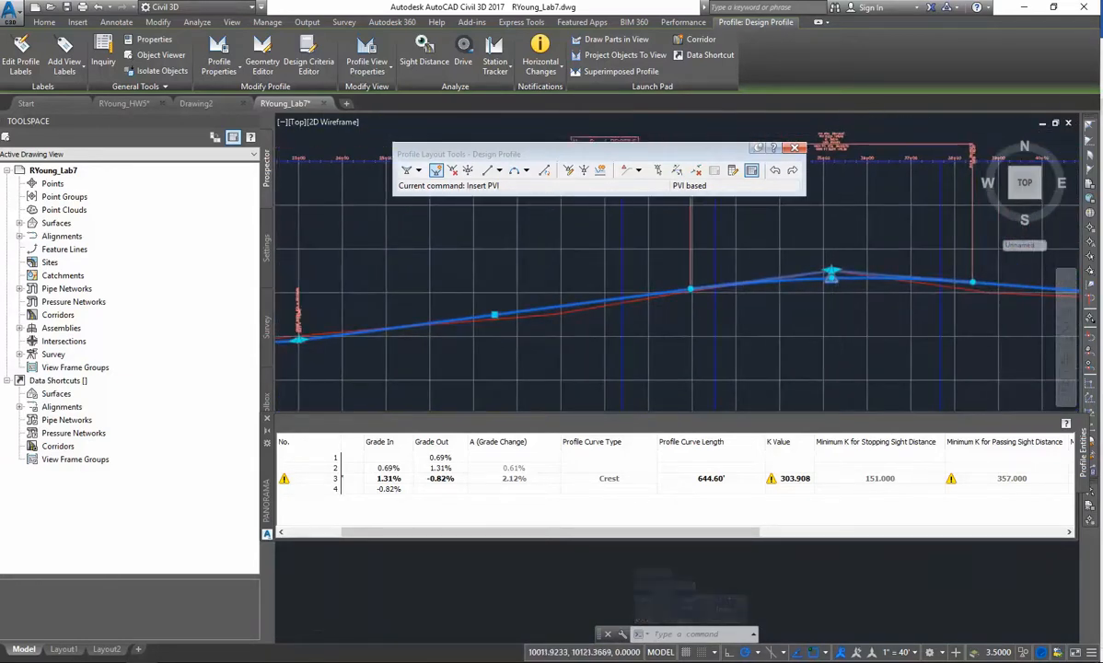
click(831, 271)
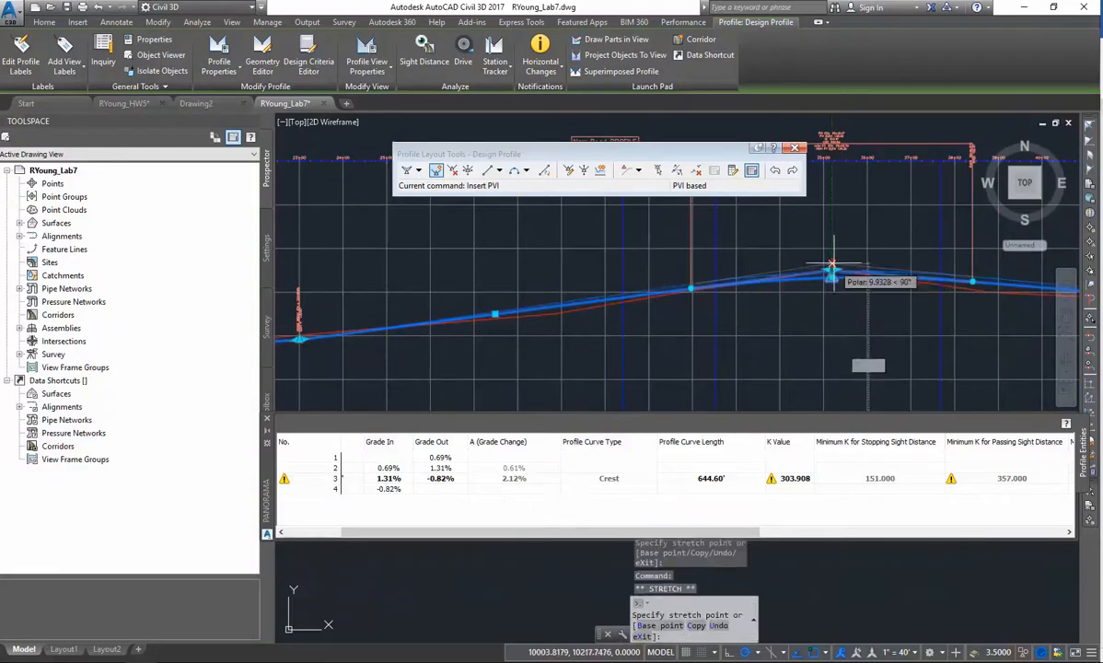
click(833, 274)
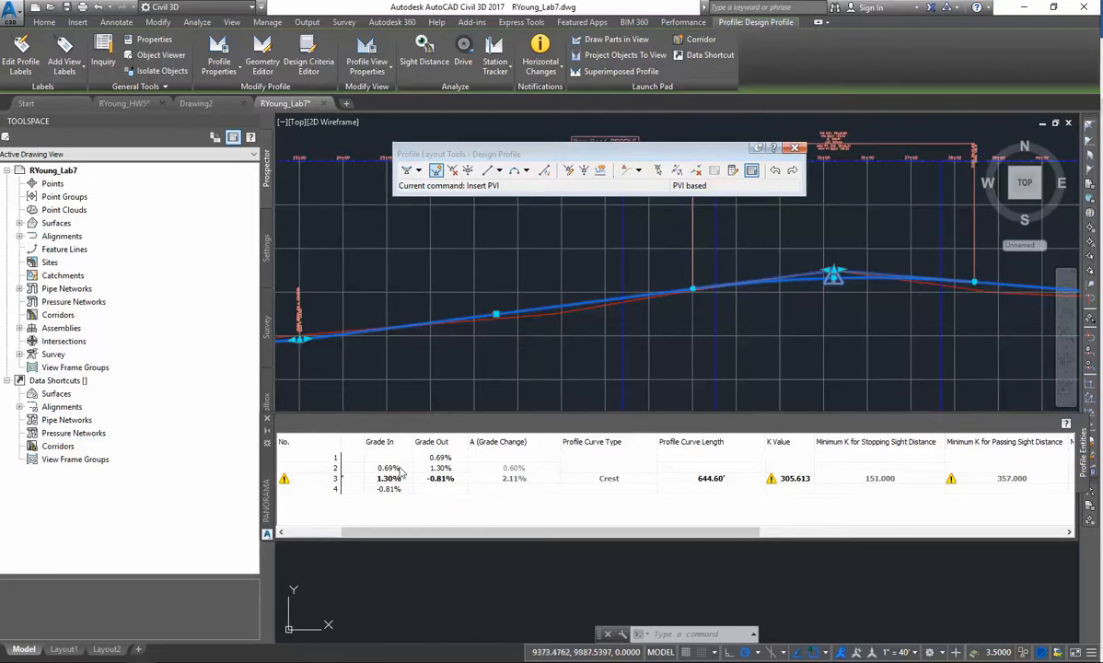
drag(407, 533, 290, 533)
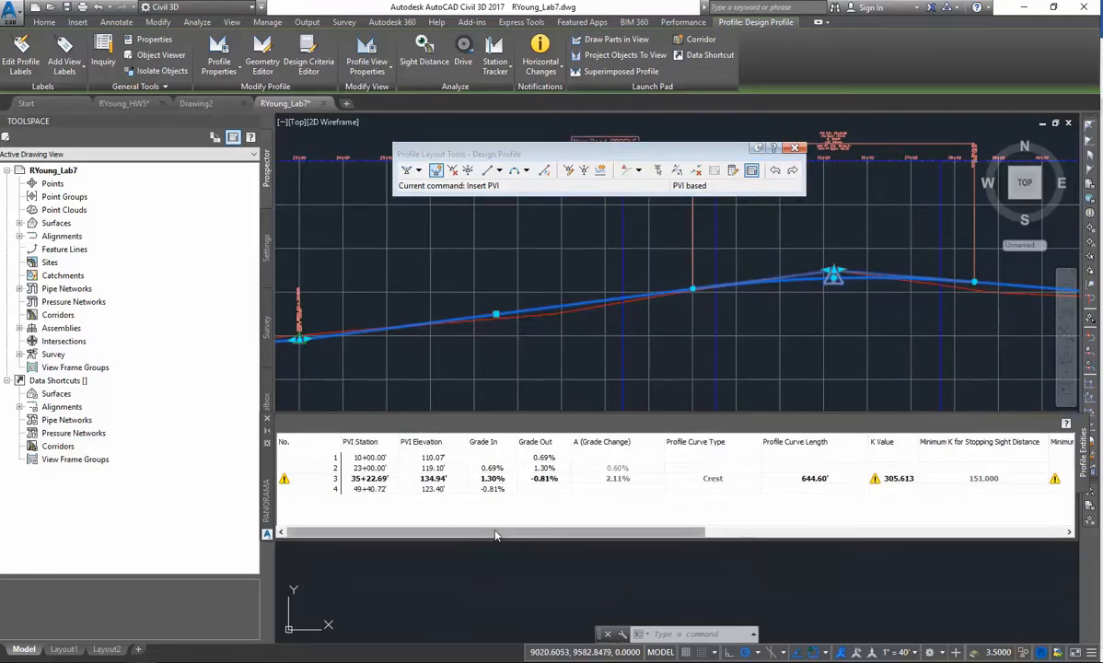
- Examine the grade break at station 23+00, its grade change and its offset from the existing ground
scroll(603, 353, up, 2)
middle_drag(603, 354, 830, 359)
scroll(830, 359, down, 1)
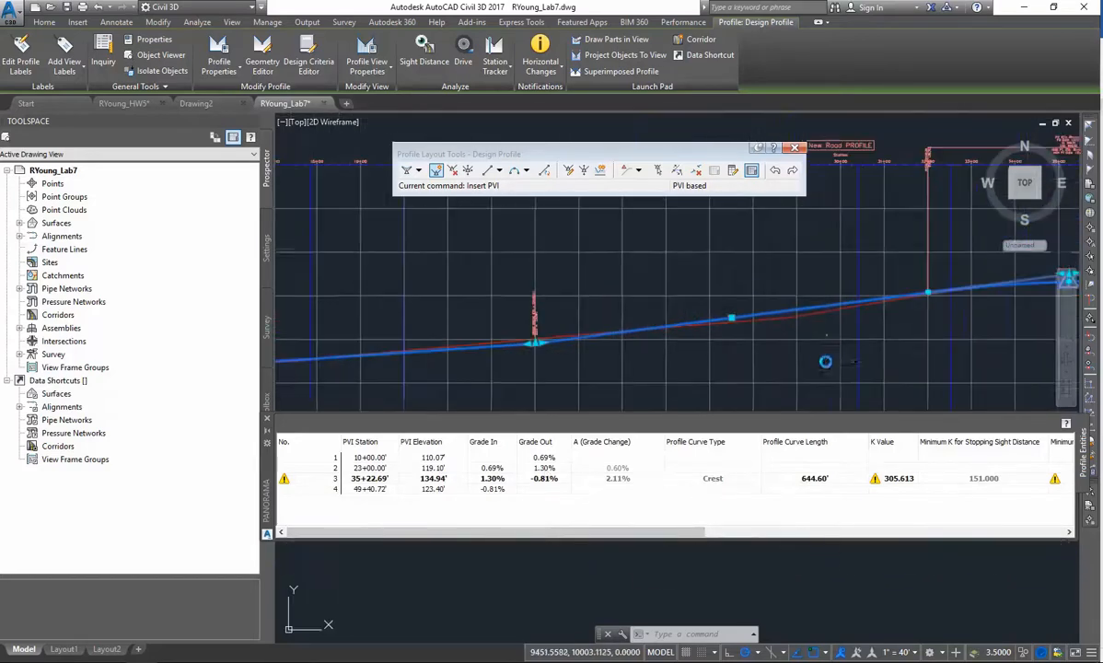
scroll(575, 358, up, 1)
middle_drag(575, 358, 677, 349)
scroll(677, 350, down, 1)
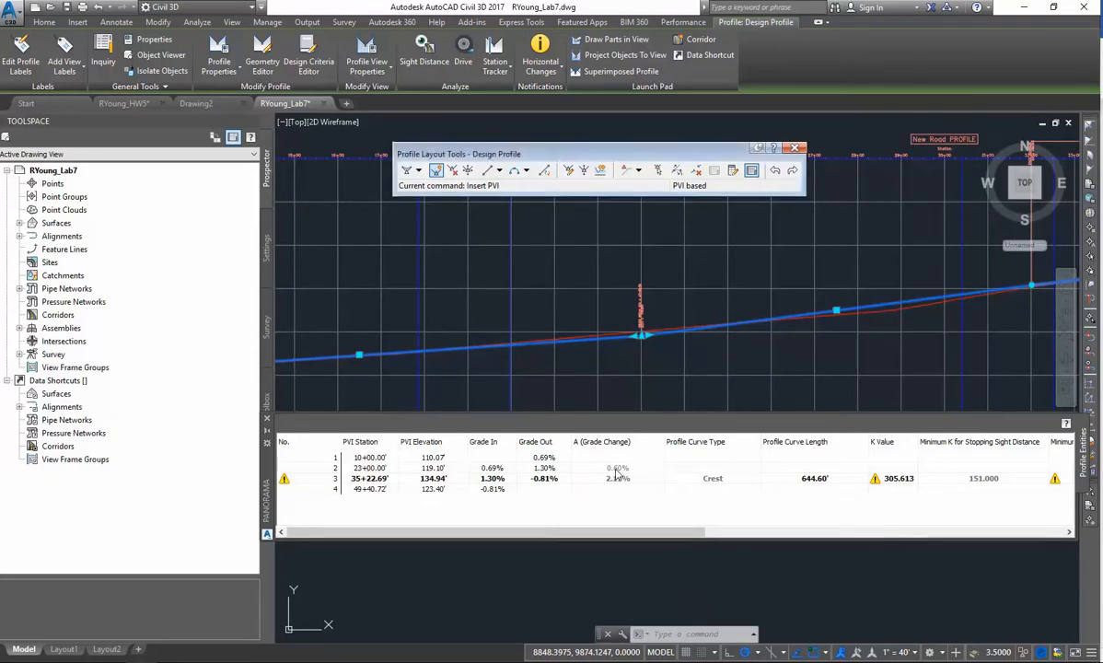
scroll(628, 367, up, 1)
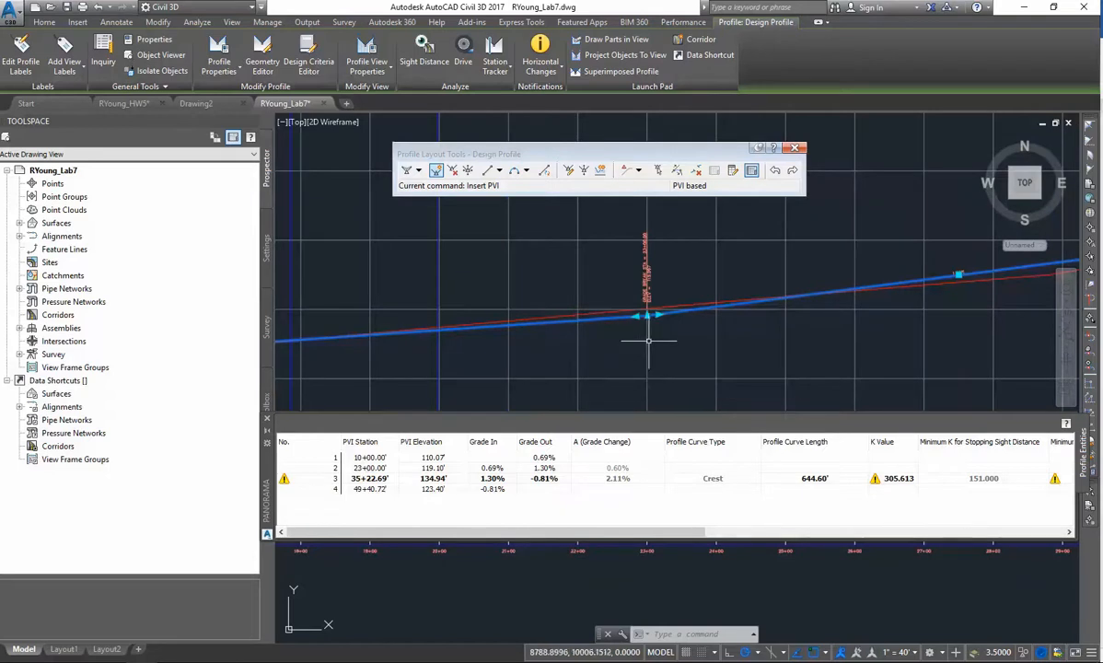
scroll(629, 350, up, 1)
scroll(676, 345, up, 1)
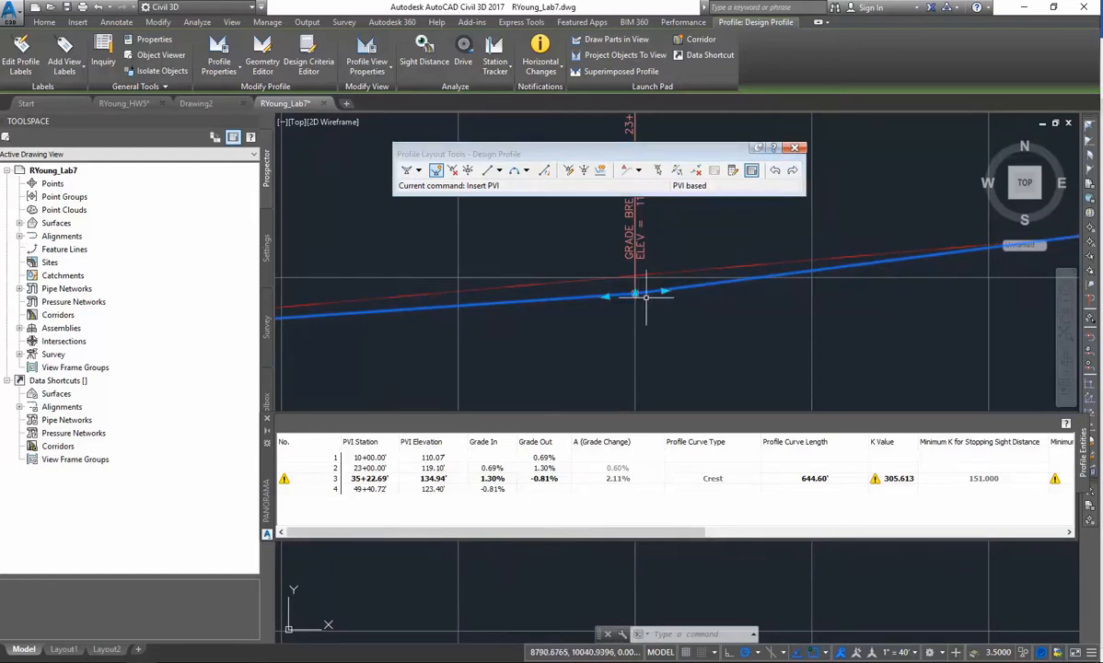
- Add a free parabolic vertical curve between the two tangents meeting at station 23+00, accepting the default length of 81.75'
click(527, 172)
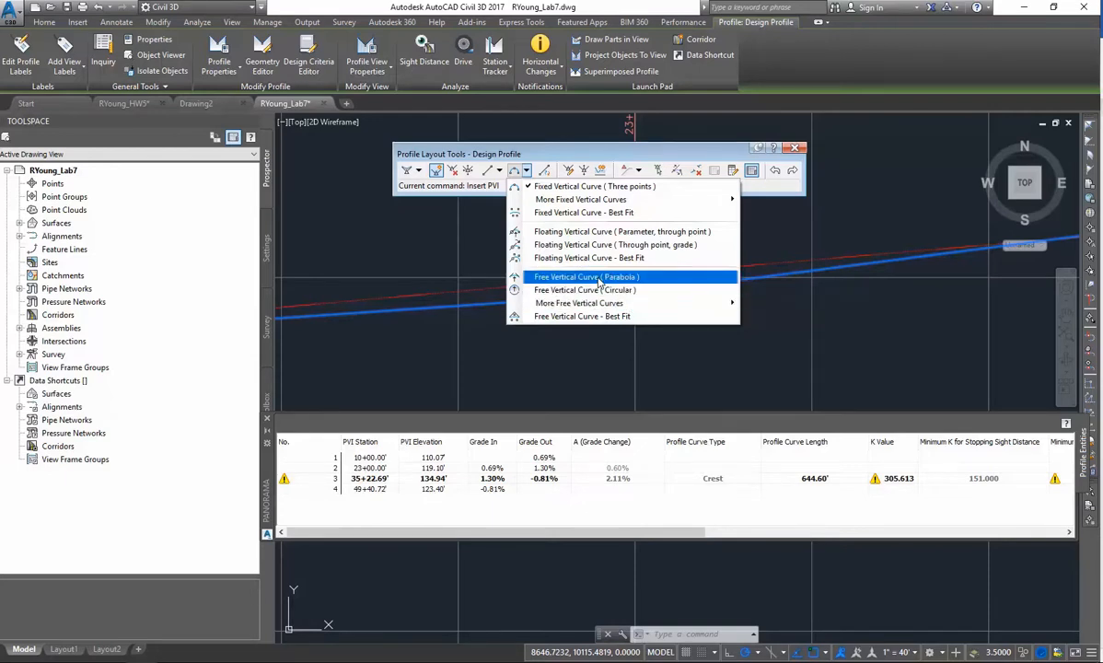
click(599, 277)
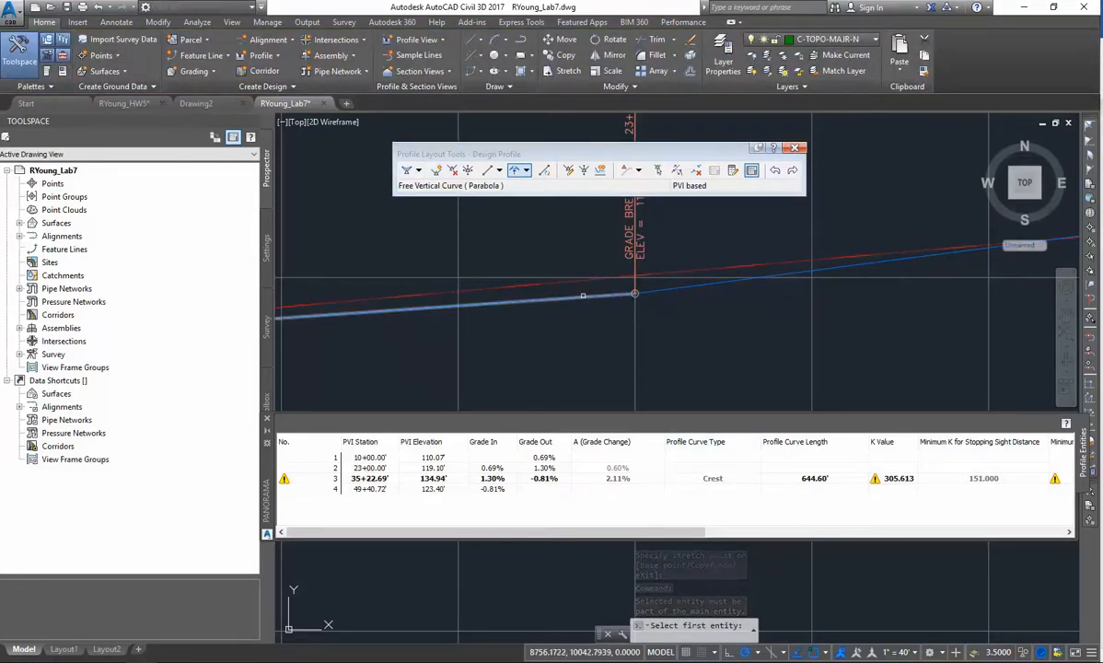
click(581, 296)
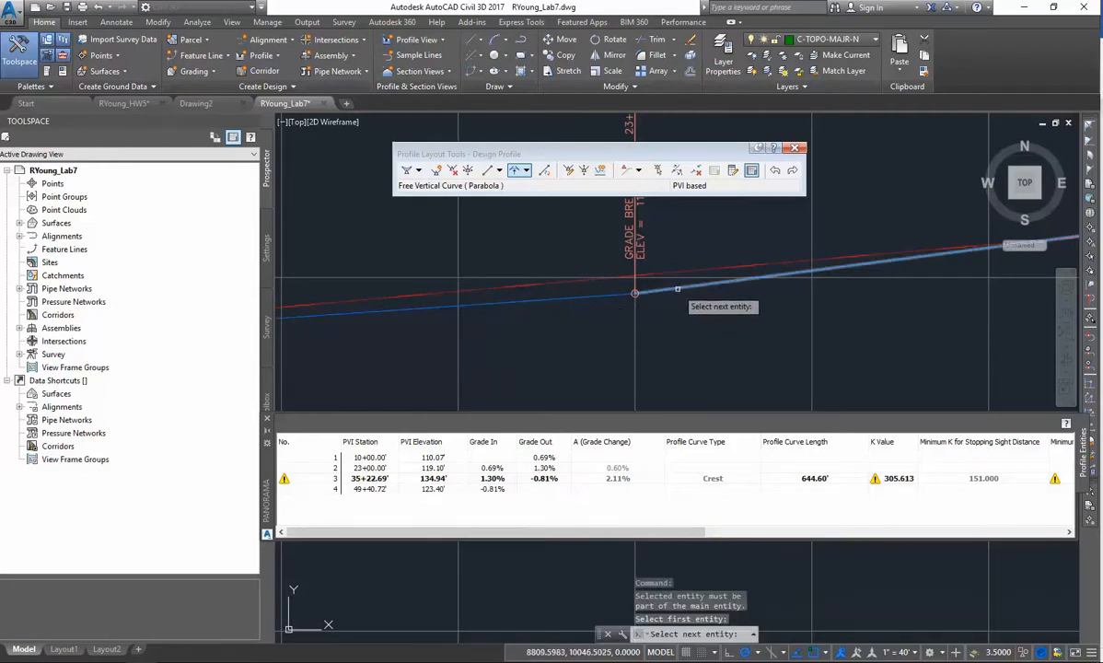
click(678, 287)
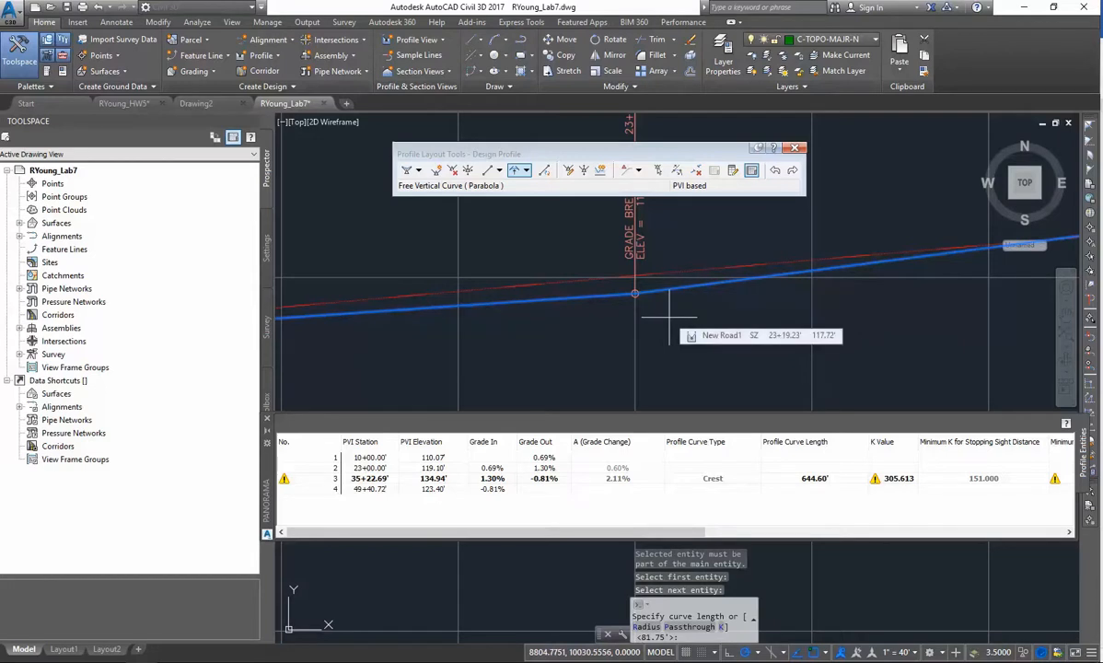
key(Return)
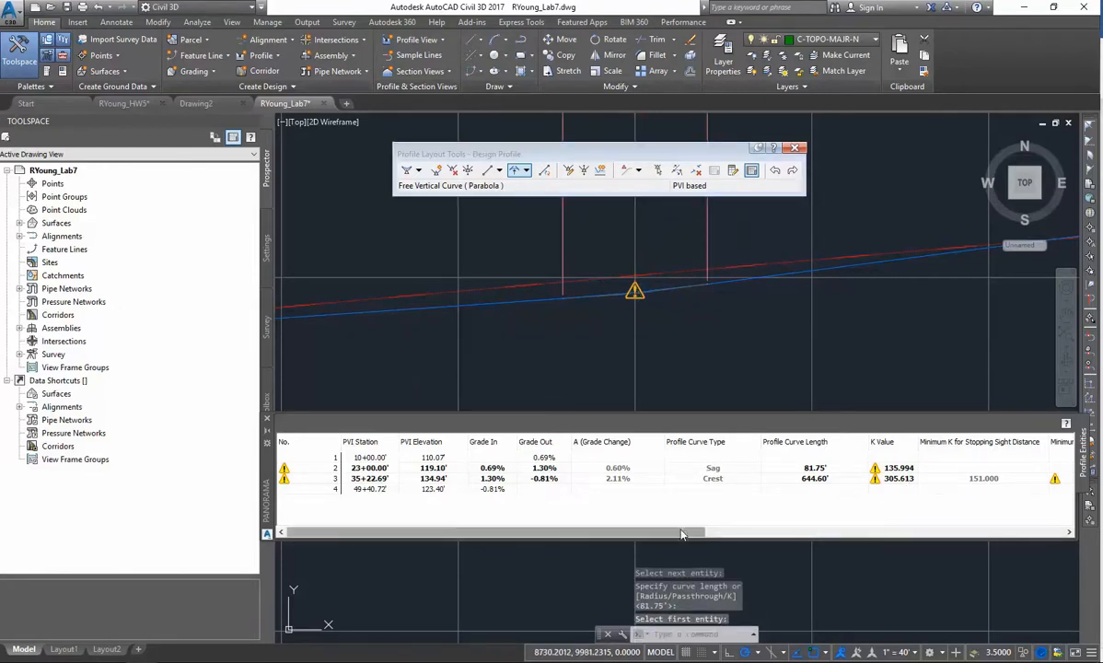
- Set the sag curve's K value to 138 to exceed the minimum K for headlight sight distance
drag(700, 533, 850, 552)
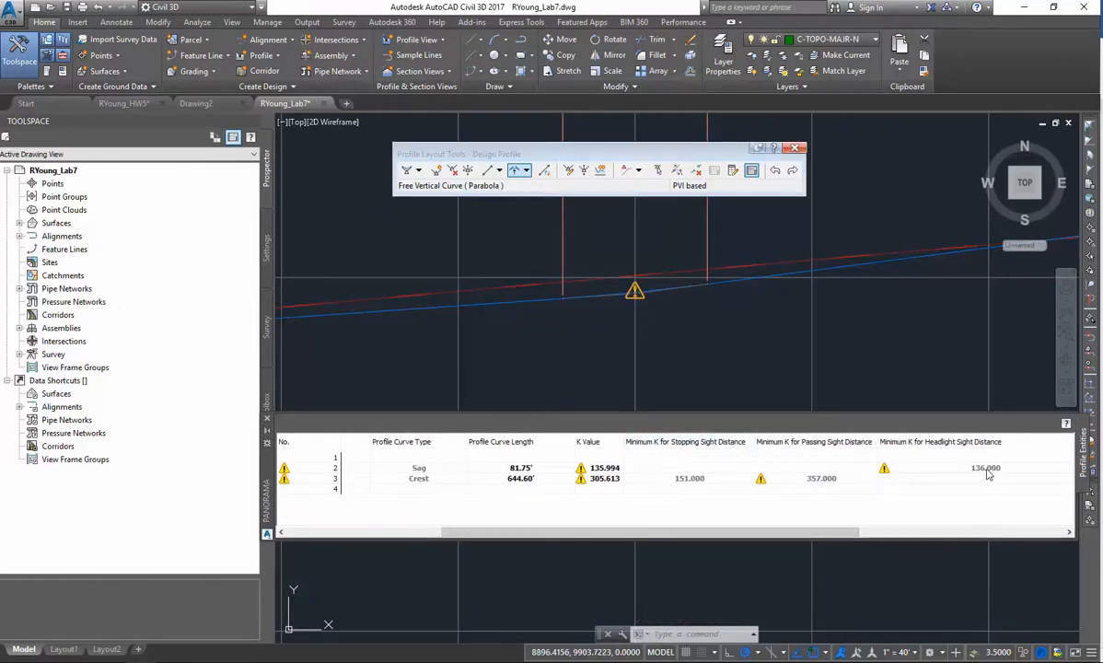
mouse_move(838, 532)
mouse_down()
mouse_move(909, 537)
mouse_move(850, 536)
mouse_up()
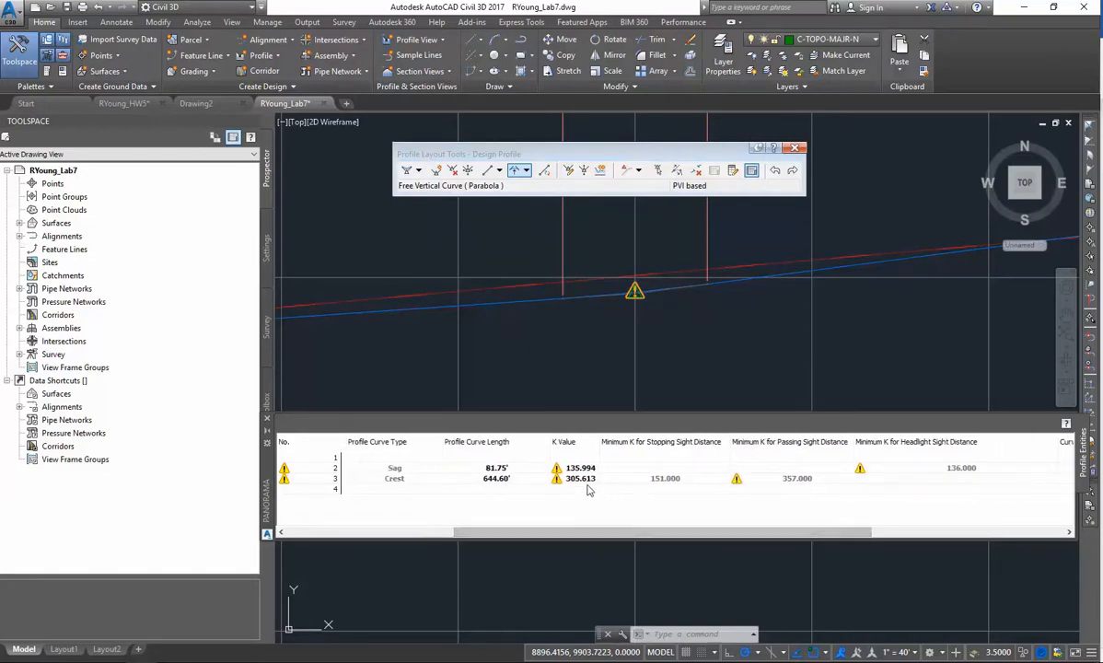
drag(588, 532, 571, 538)
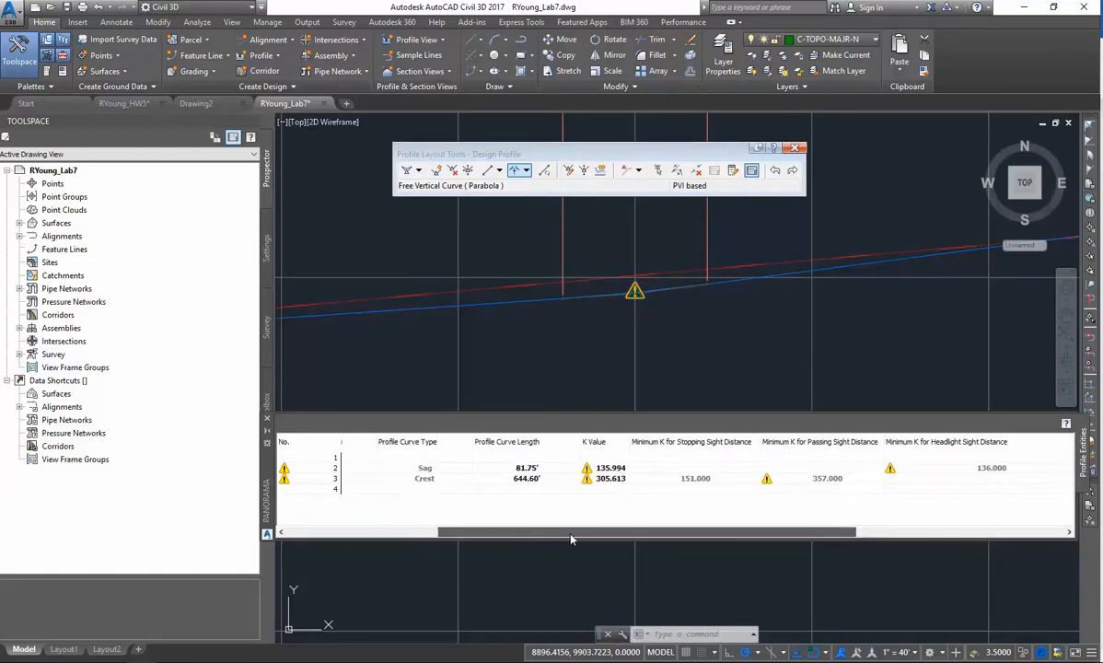
double_click(618, 467)
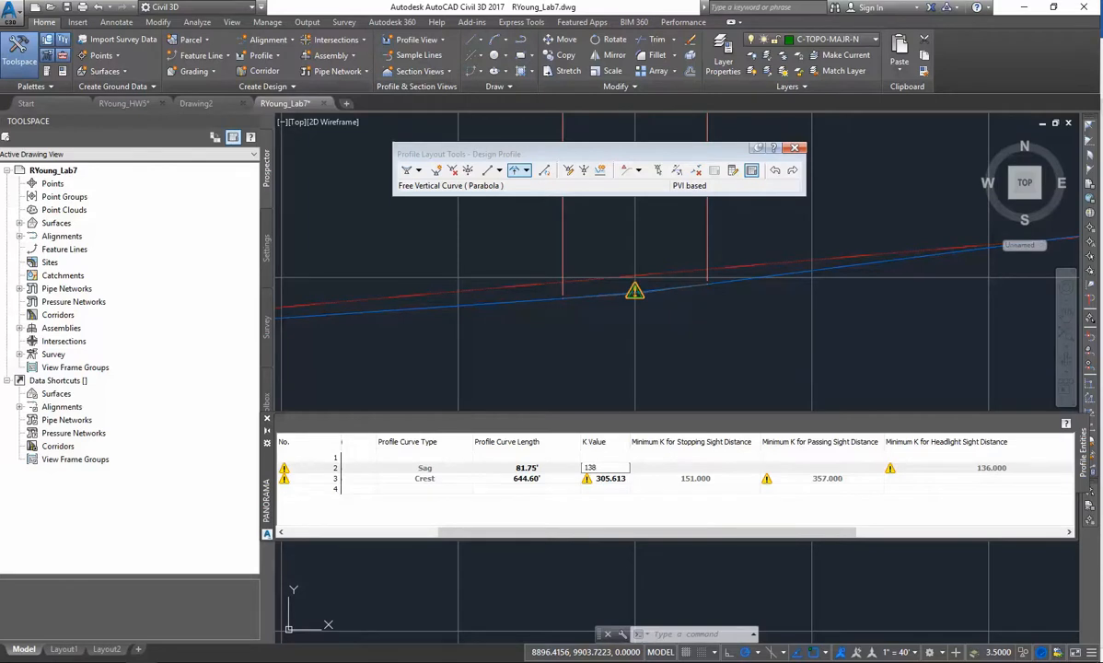
text(138)
key(Return)
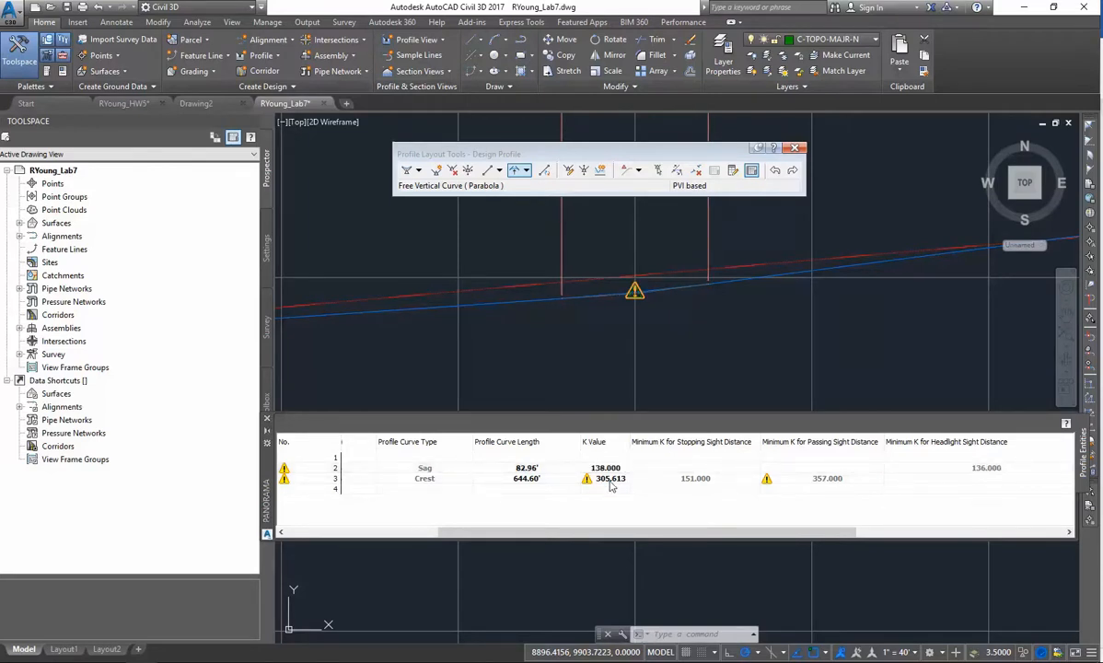
- Set the crest curve's K value to 360 to exceed the minimum K for passing sight distance
click(610, 480)
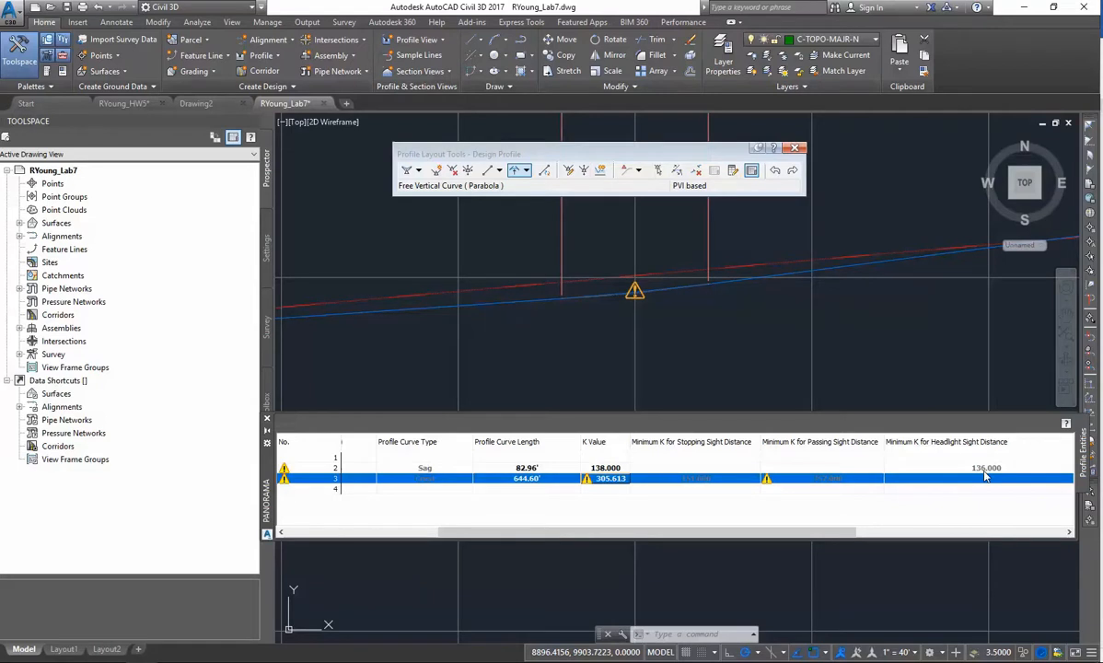
click(621, 478)
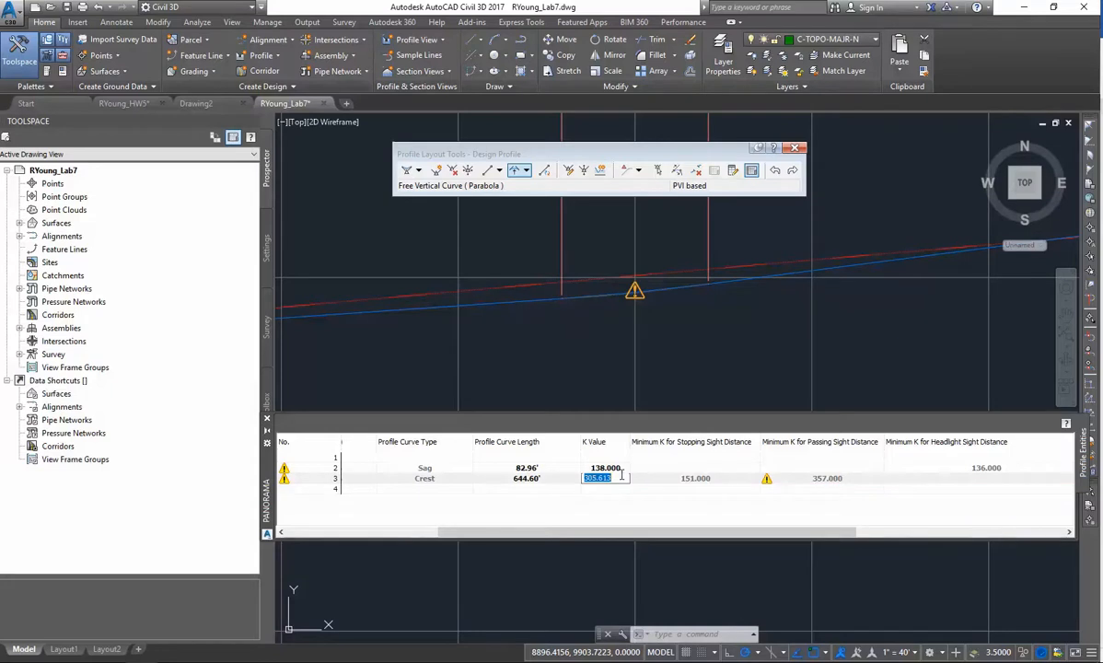
text(360)
key(Return)
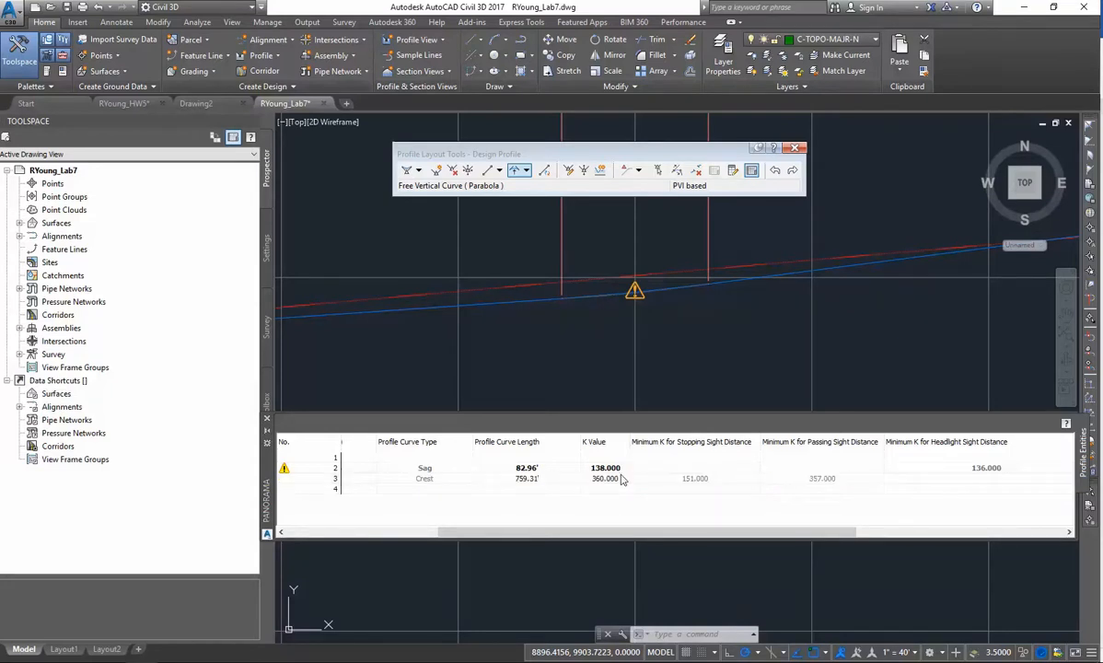
- Check the sag curve's design criteria warning and review its PVI, grade and length values in the profile entities table
scroll(641, 343, down, 3)
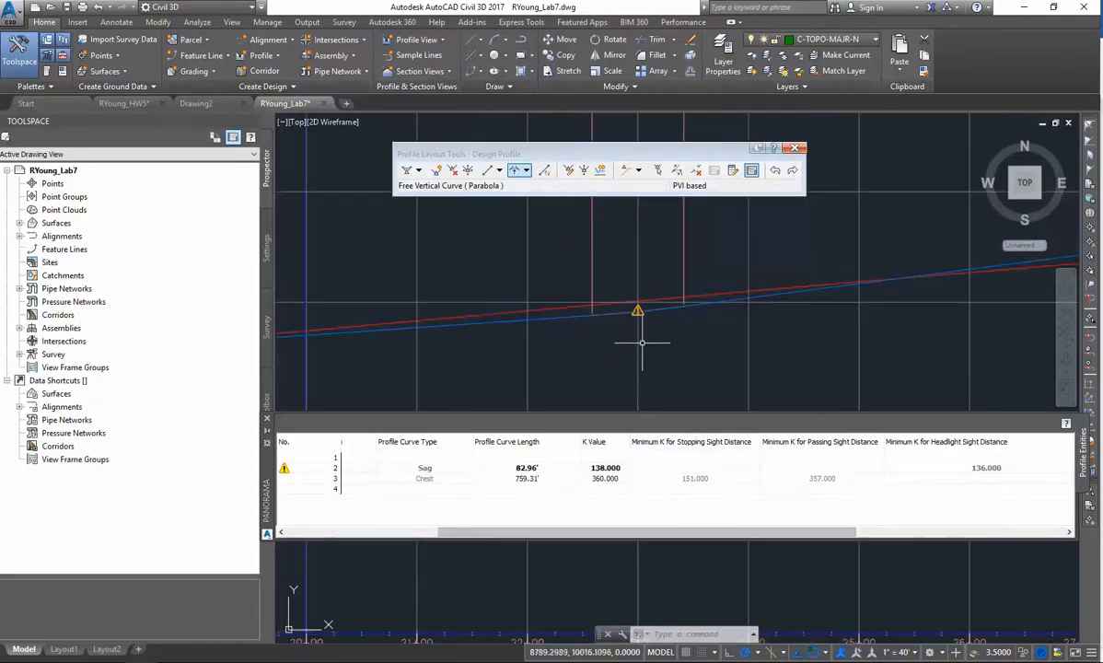
scroll(641, 343, down, 3)
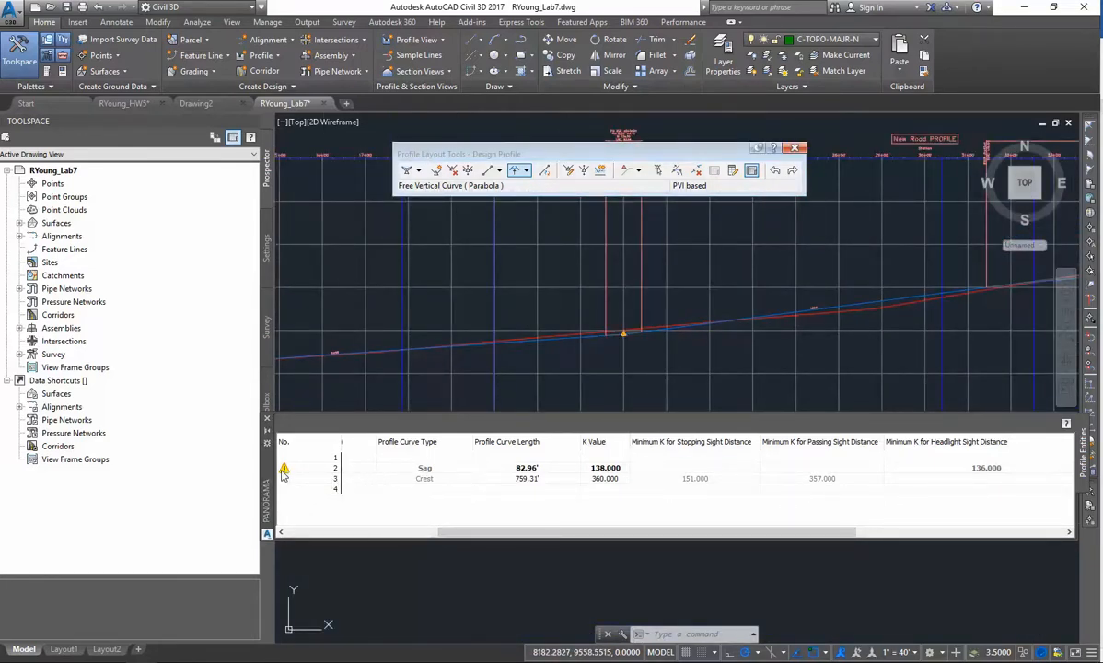
mouse_move(284, 470)
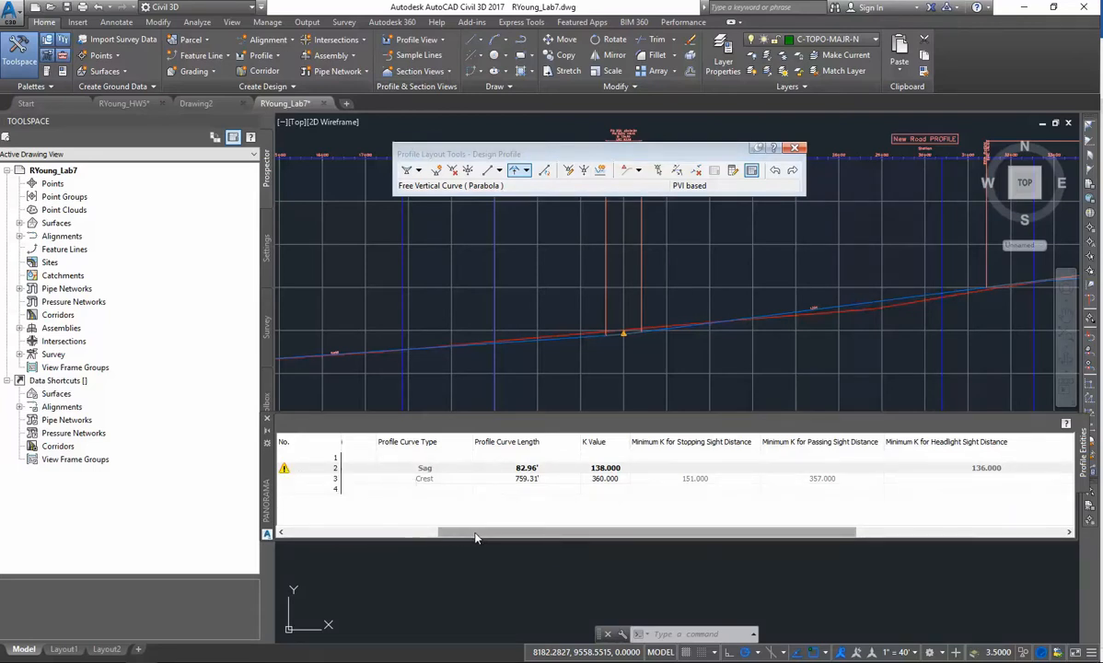
drag(476, 537, 324, 548)
scroll(482, 551, down, 4)
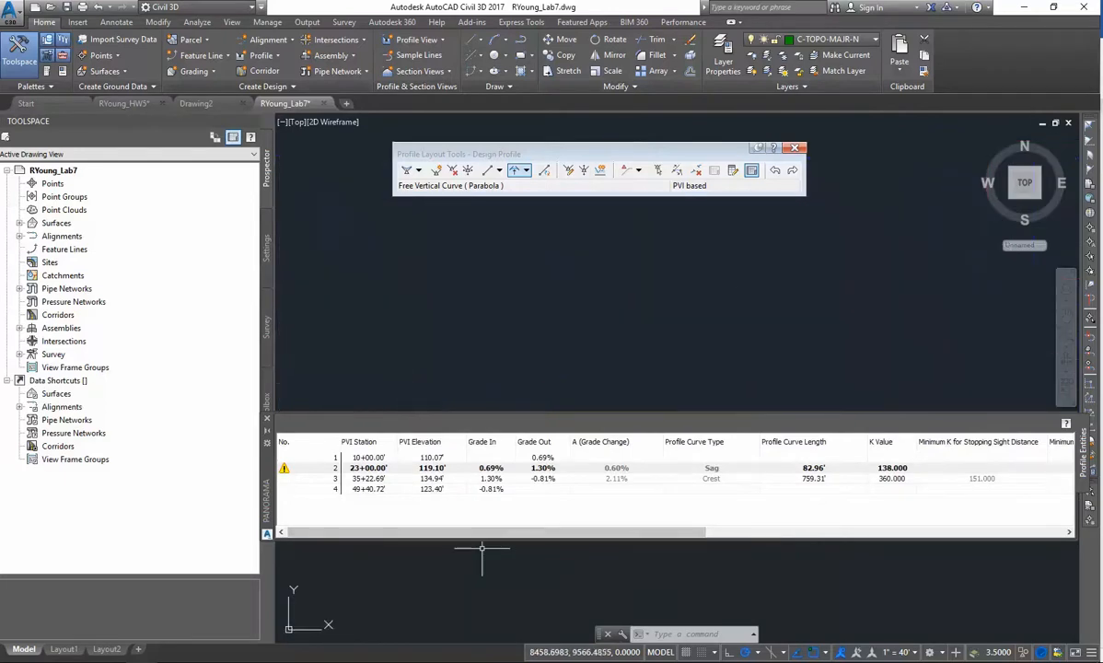
scroll(483, 547, up, 4)
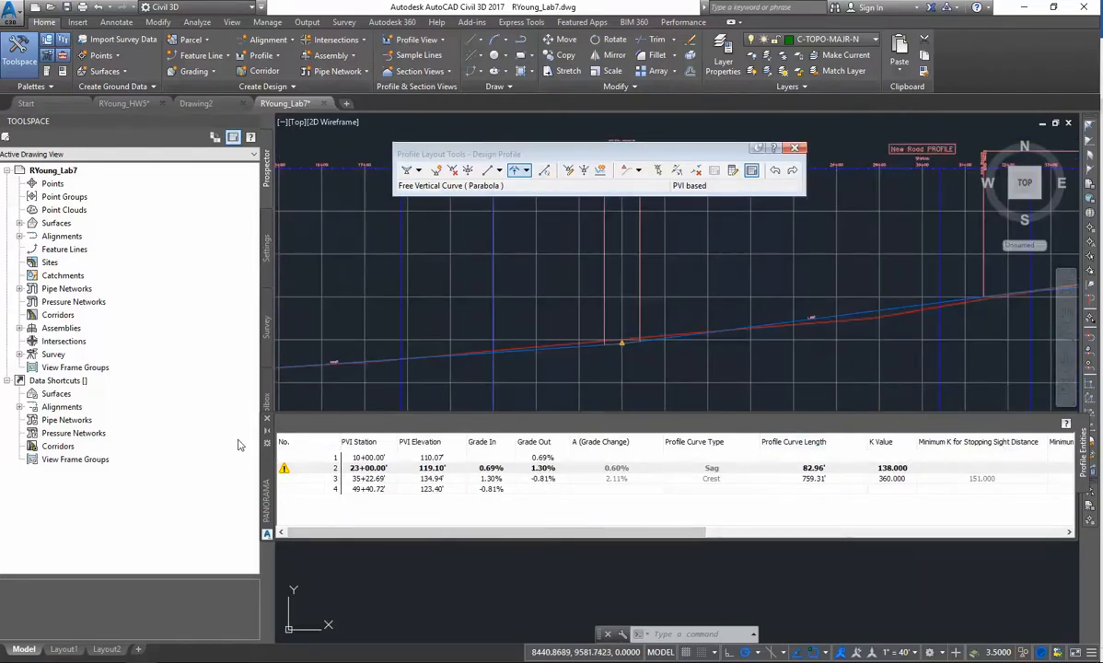
- Close the profile entities table and the profile layout tools, leaving the design profile deselected
click(269, 421)
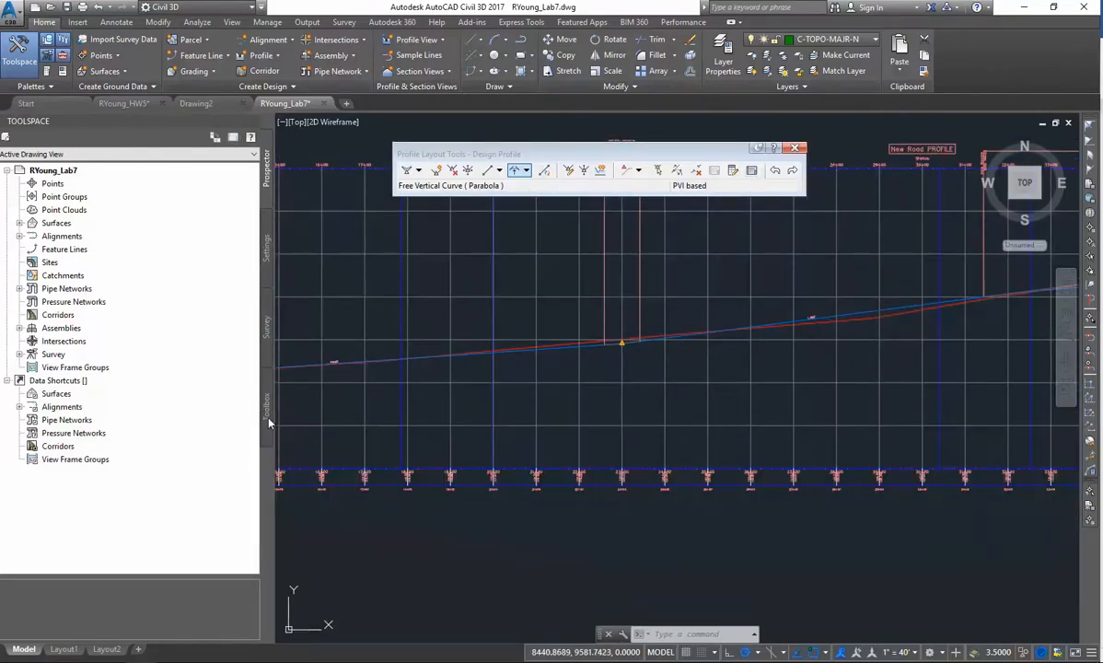
scroll(503, 512, down, 3)
scroll(501, 476, up, 5)
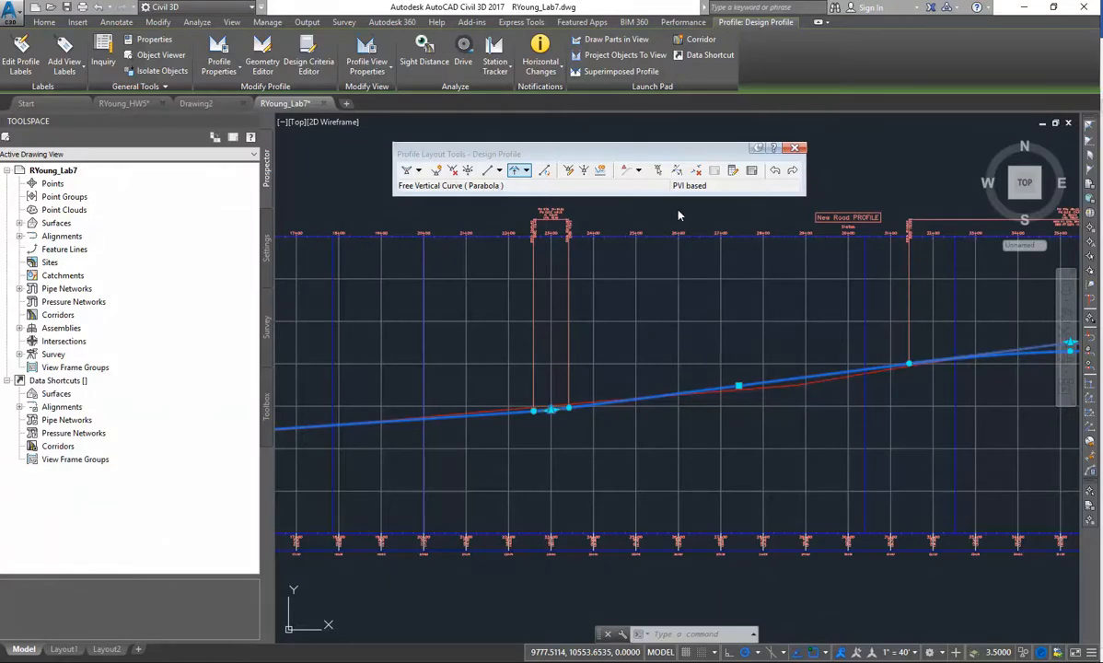
click(797, 148)
key(Escape)
- Start a new assembly and name it "Two-lane Road"
scroll(694, 471, down, 5)
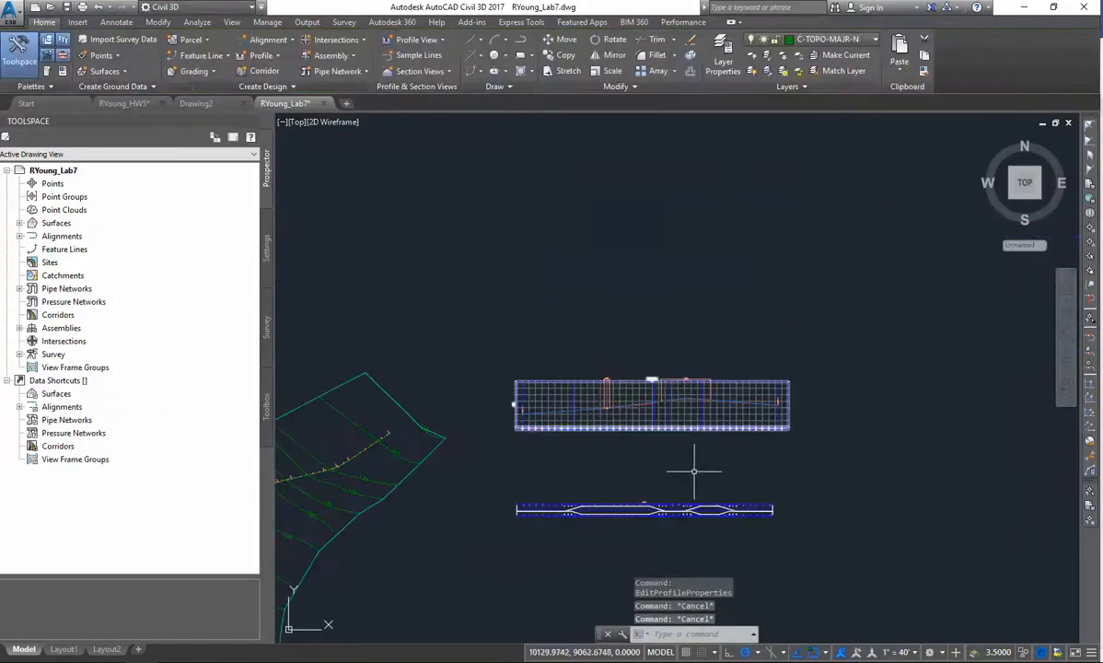
scroll(645, 456, up, 2)
scroll(652, 465, up, 2)
scroll(593, 398, up, 4)
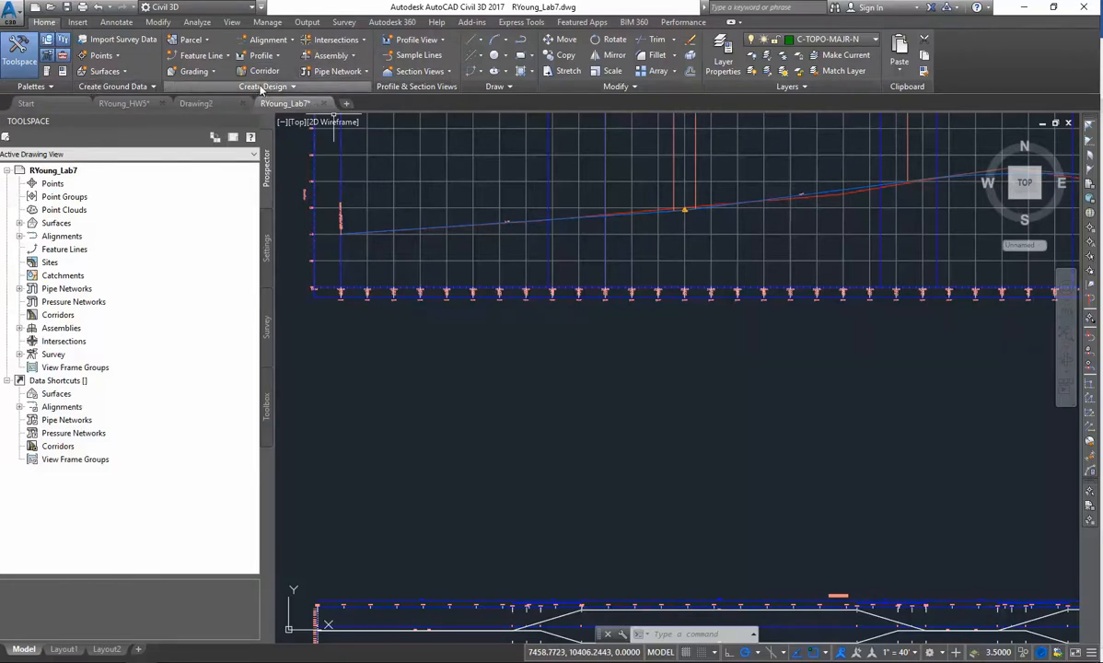
click(329, 53)
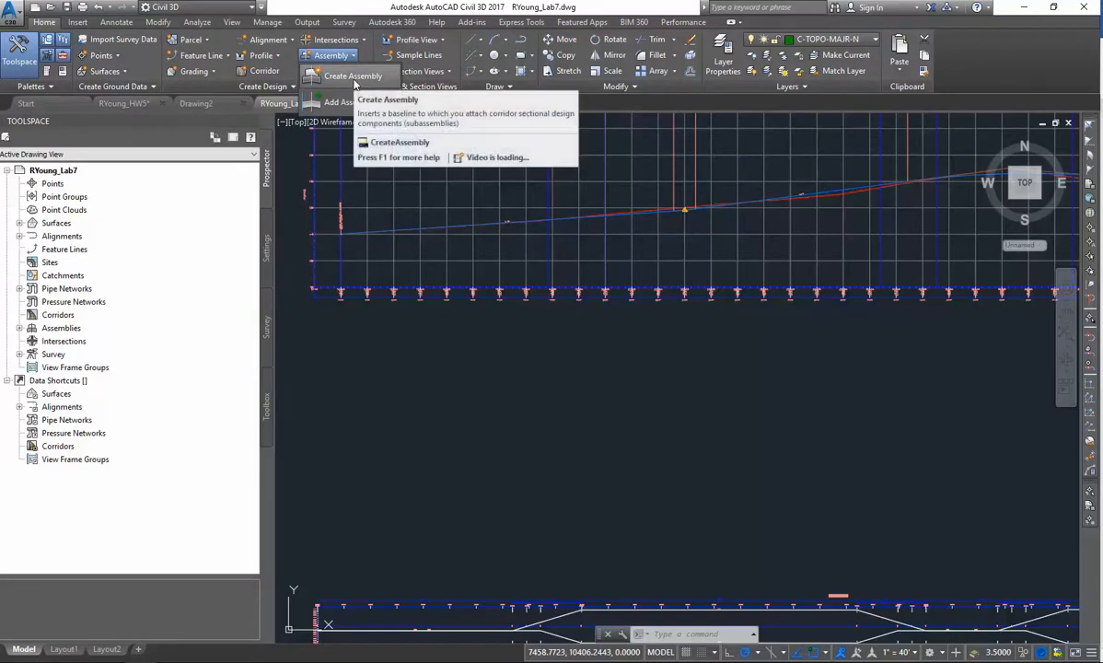
click(331, 76)
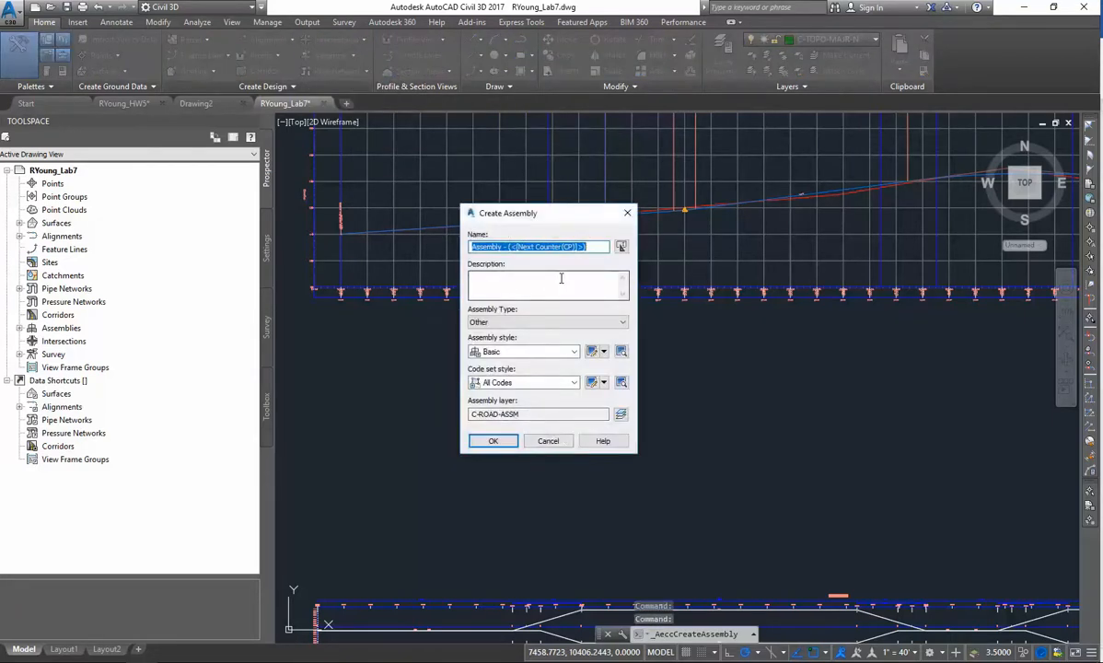
text(Two-l)
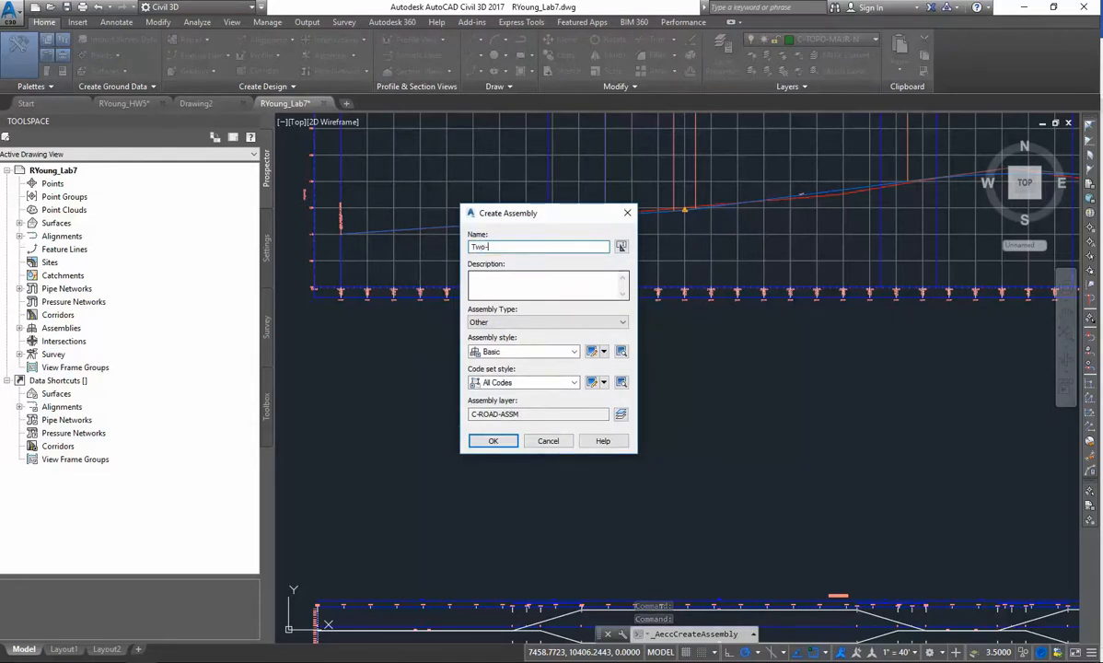
text(ane Road)
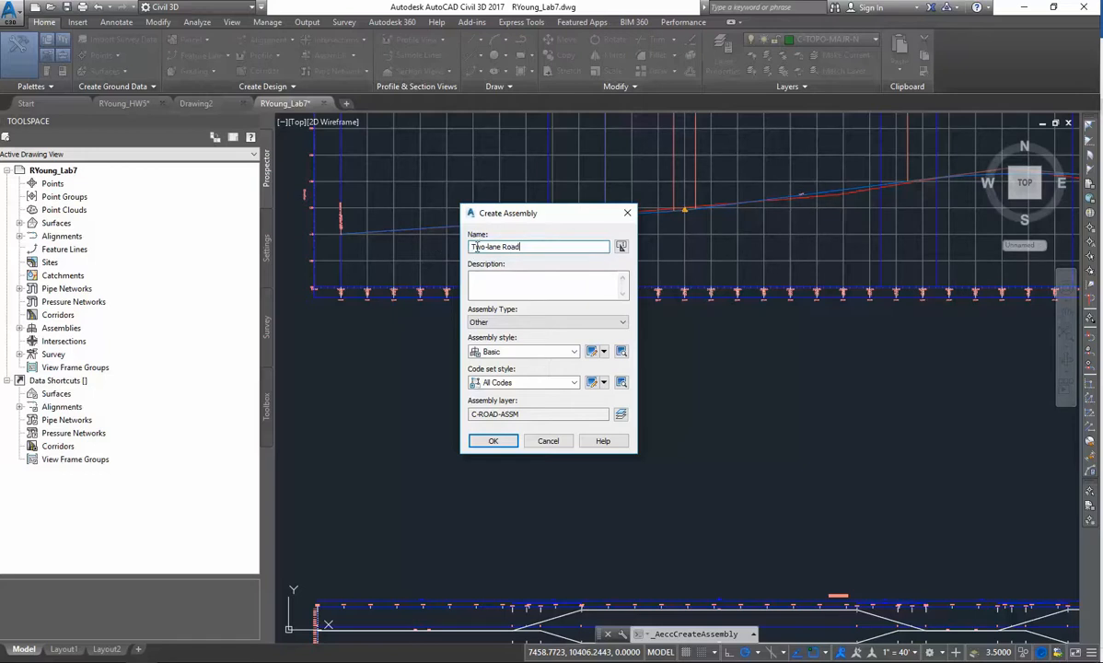
- Enter the assembly description "two lane road with shoulders" and choose the Basic assembly style, keeping the C-ROAD-ASSM layer
click(498, 283)
click(514, 247)
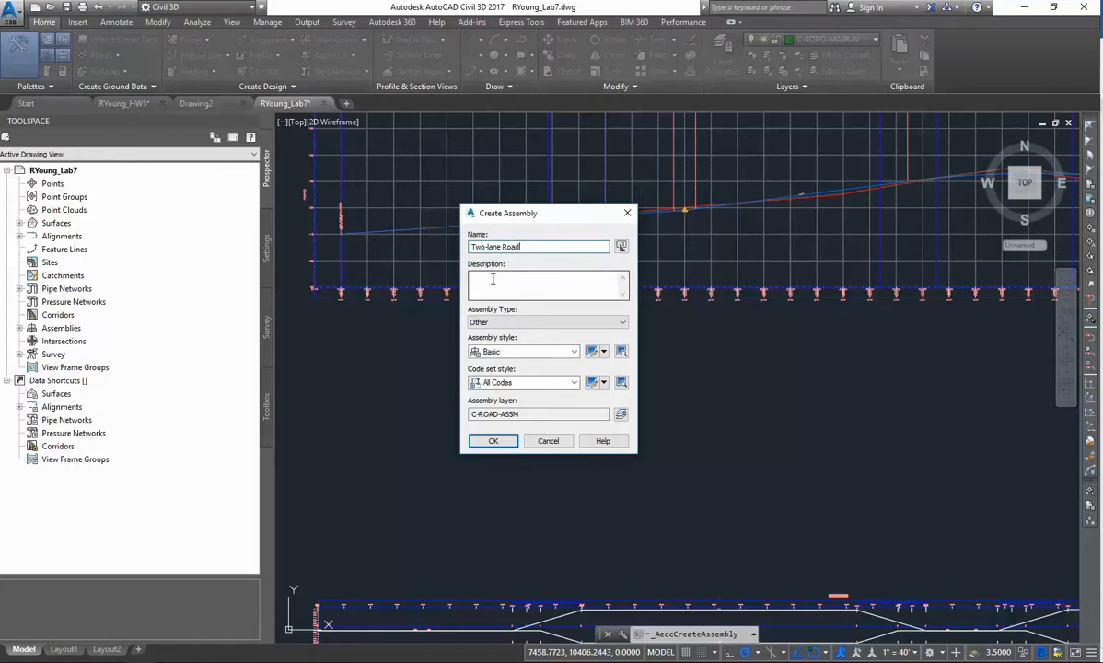
click(493, 279)
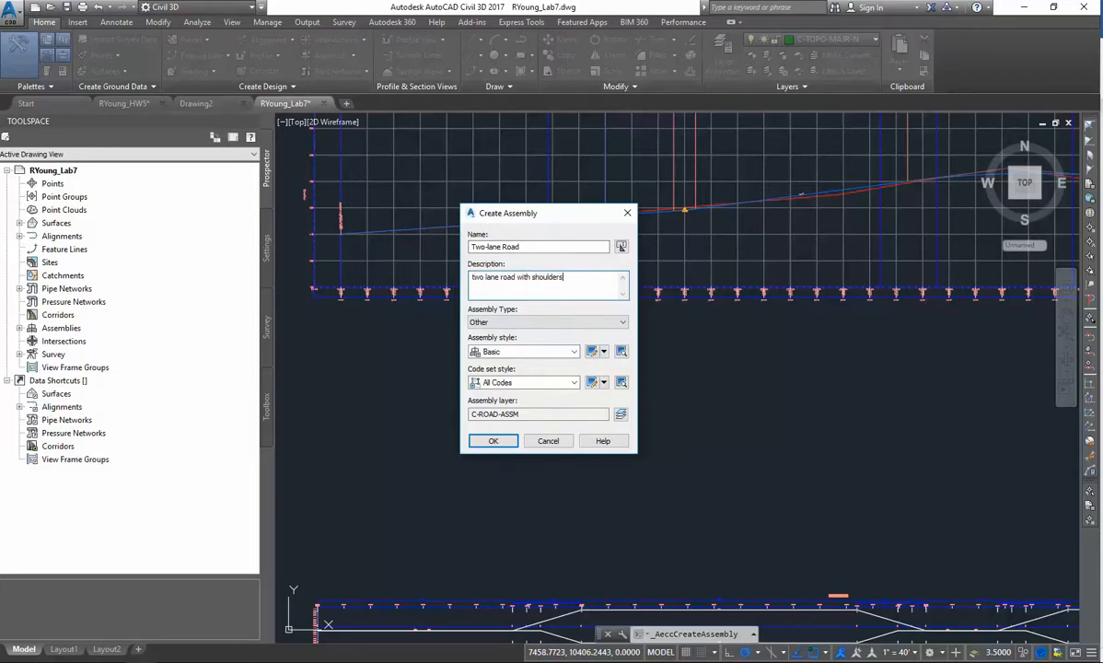
click(573, 350)
click(502, 363)
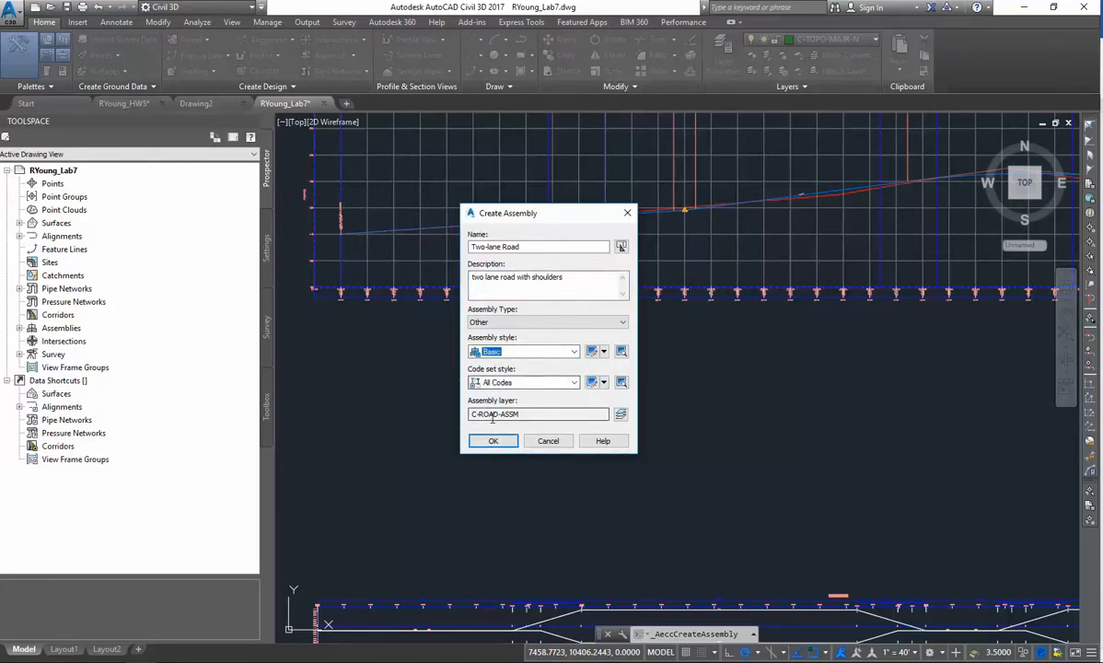
double_click(522, 414)
click(532, 414)
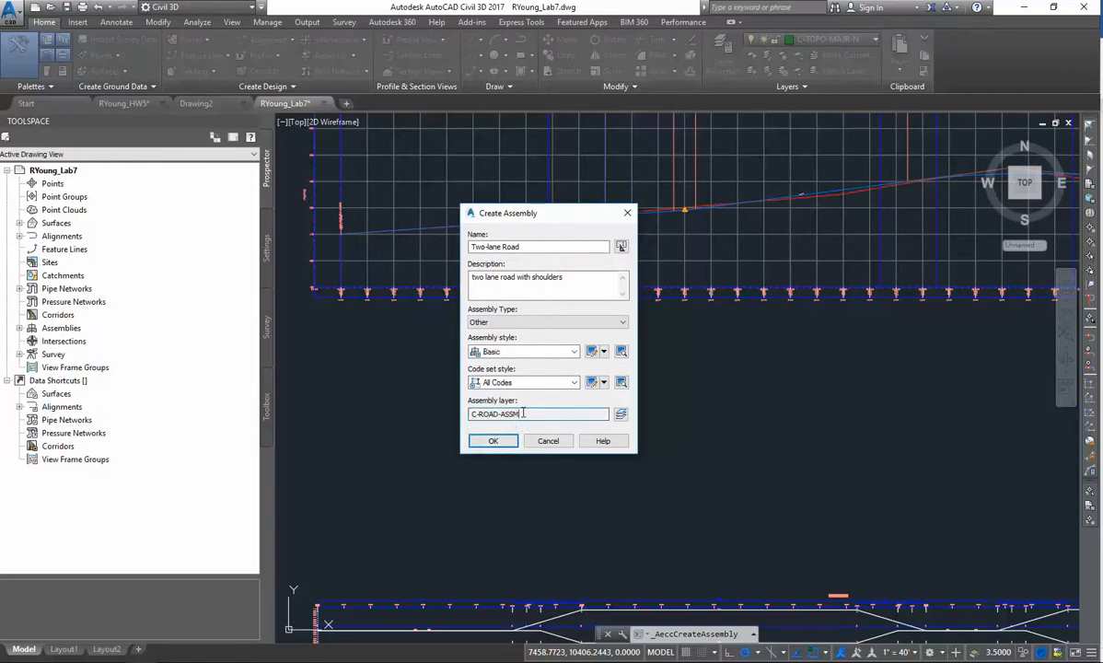
- Confirm the assembly settings and place its baseline in the empty space below the New Road profile view
click(494, 440)
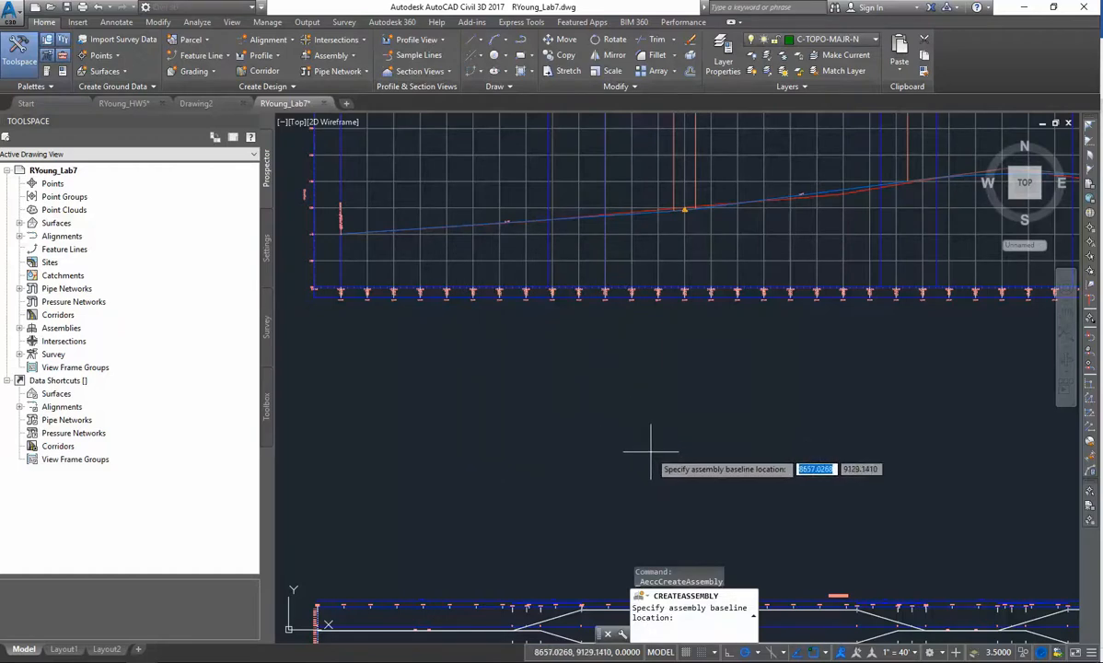
scroll(653, 451, down, 2)
scroll(682, 455, up, 3)
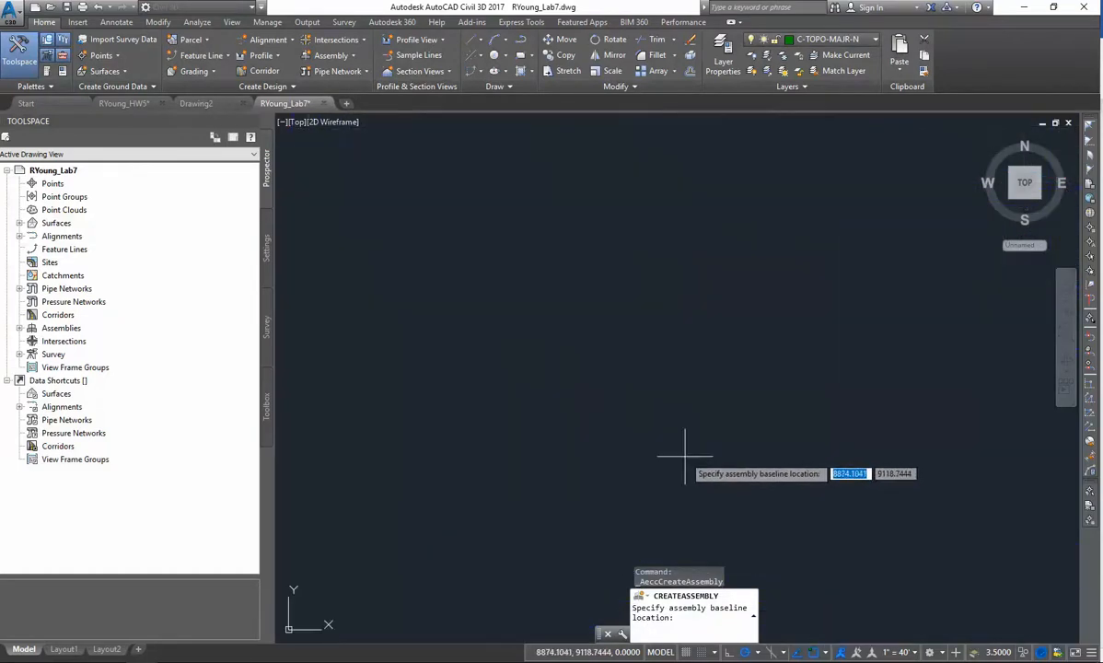
click(663, 406)
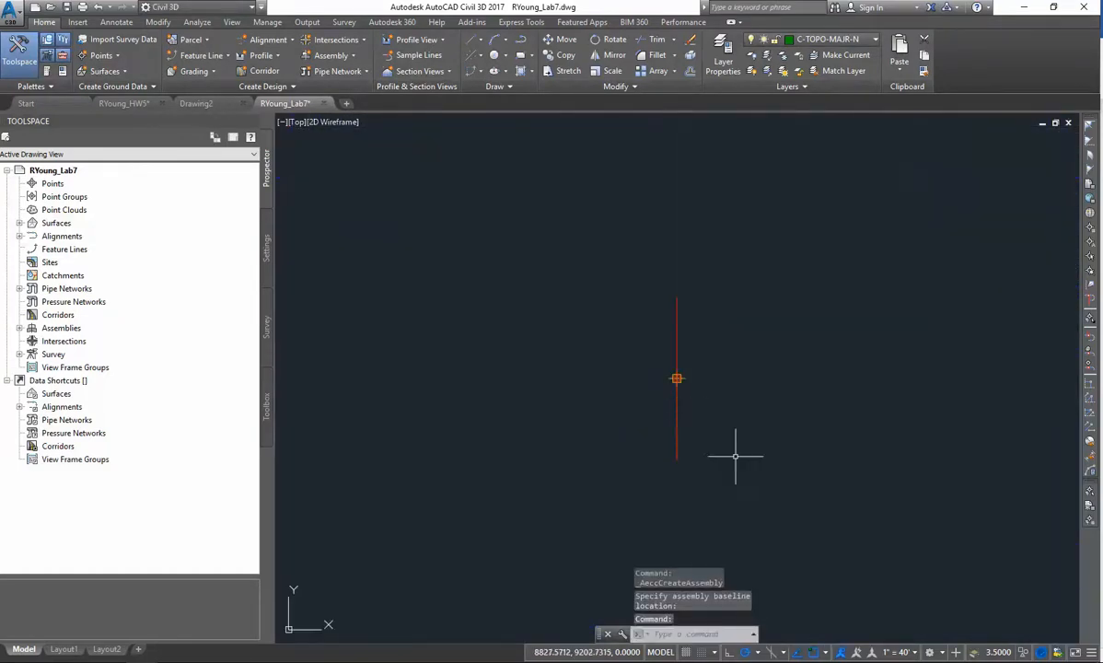
scroll(733, 449, up, 3)
scroll(735, 454, down, 2)
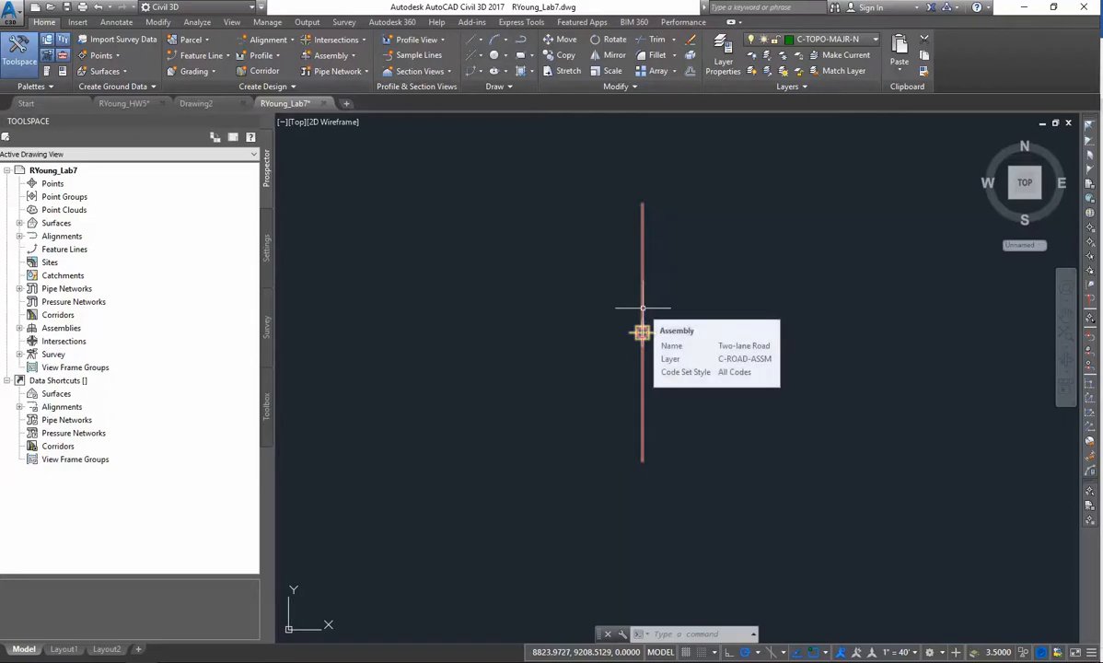
scroll(656, 352, up, 4)
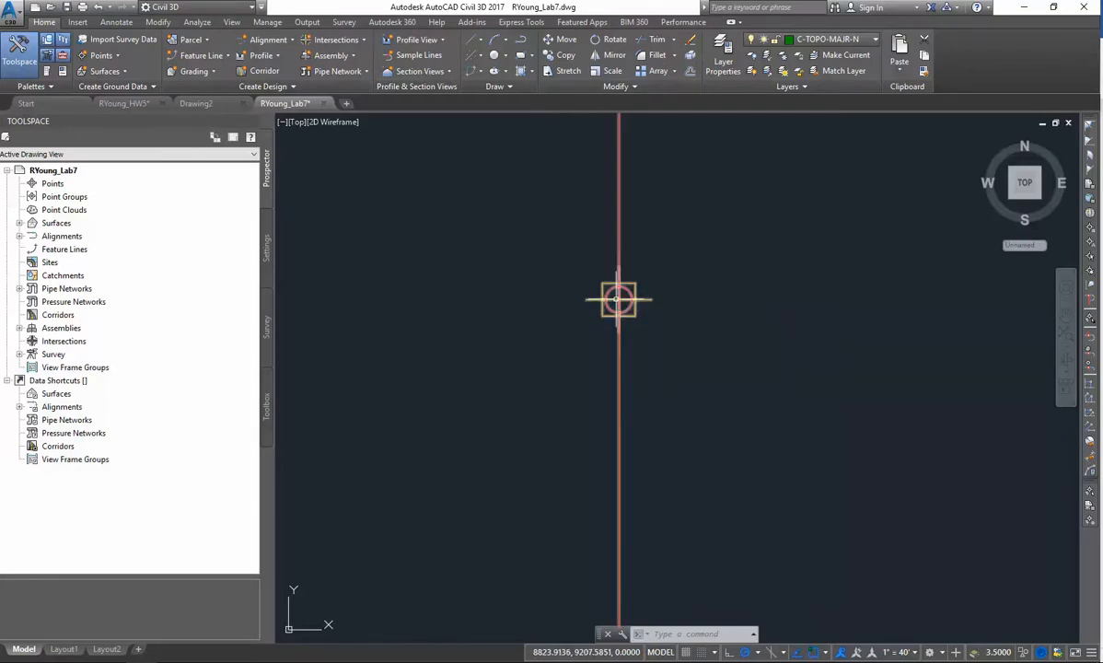
scroll(645, 343, down, 2)
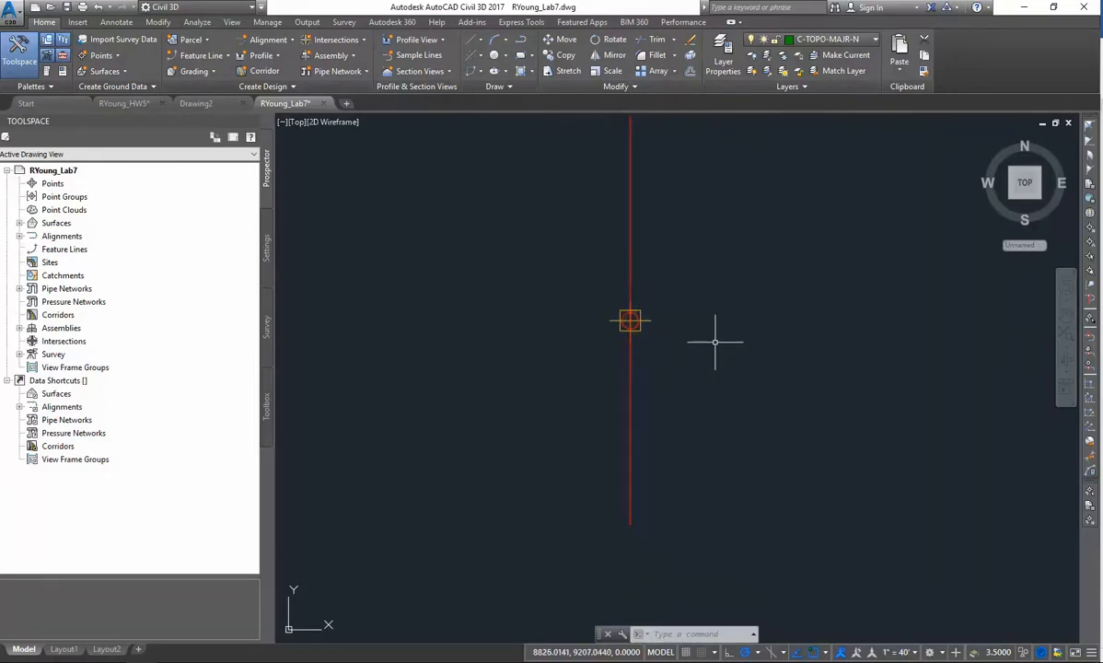
scroll(714, 341, down, 2)
scroll(657, 327, up, 2)
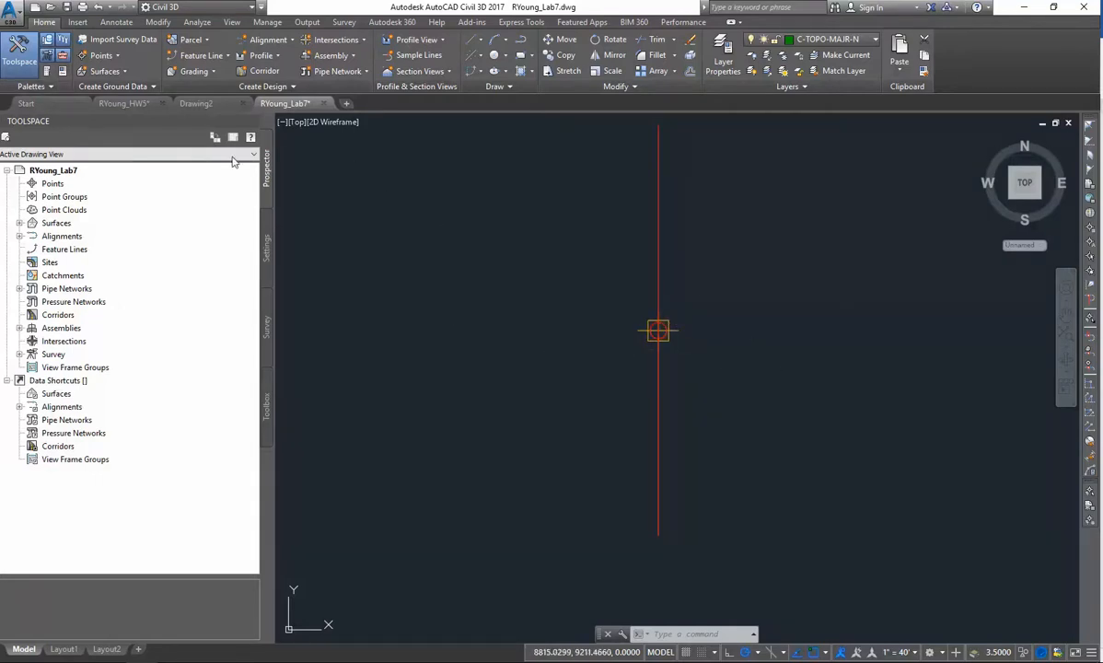
- Display the Civil Imperial Subassemblies tool palettes and move them into the drawing area beside the assembly baseline
click(47, 73)
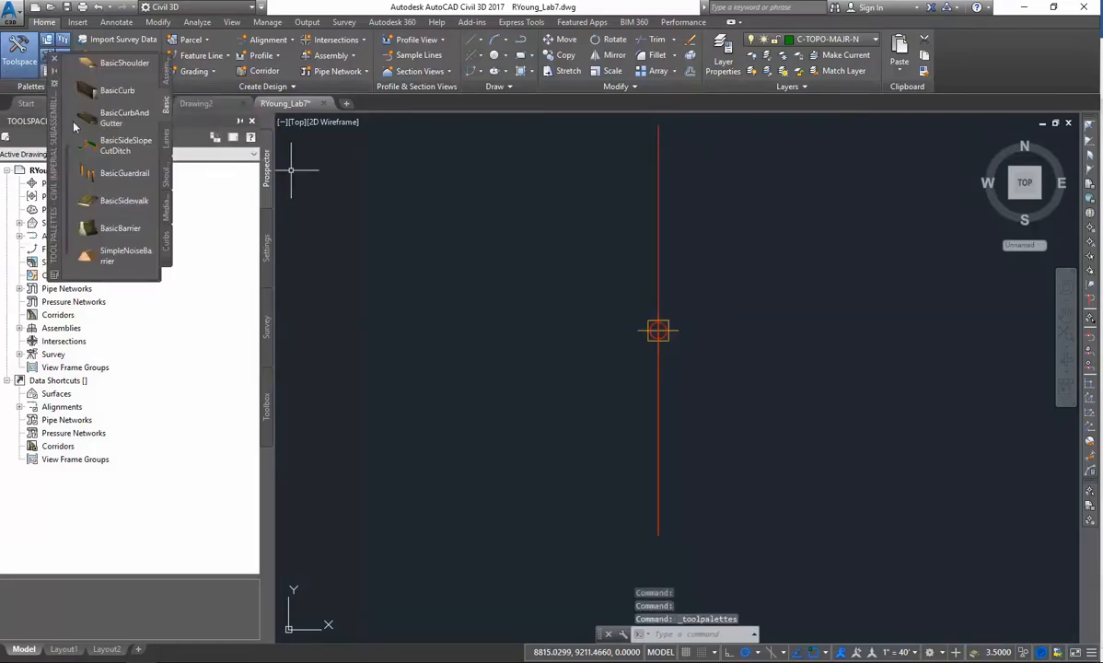
drag(52, 123, 392, 229)
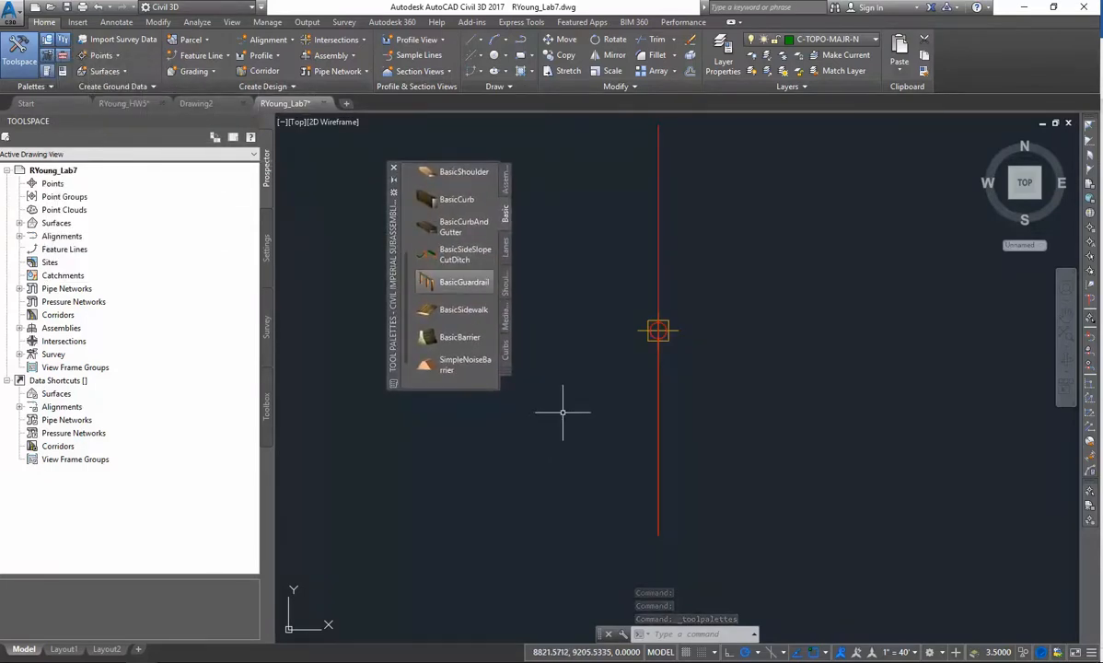
scroll(564, 410, down, 1)
scroll(560, 366, up, 1)
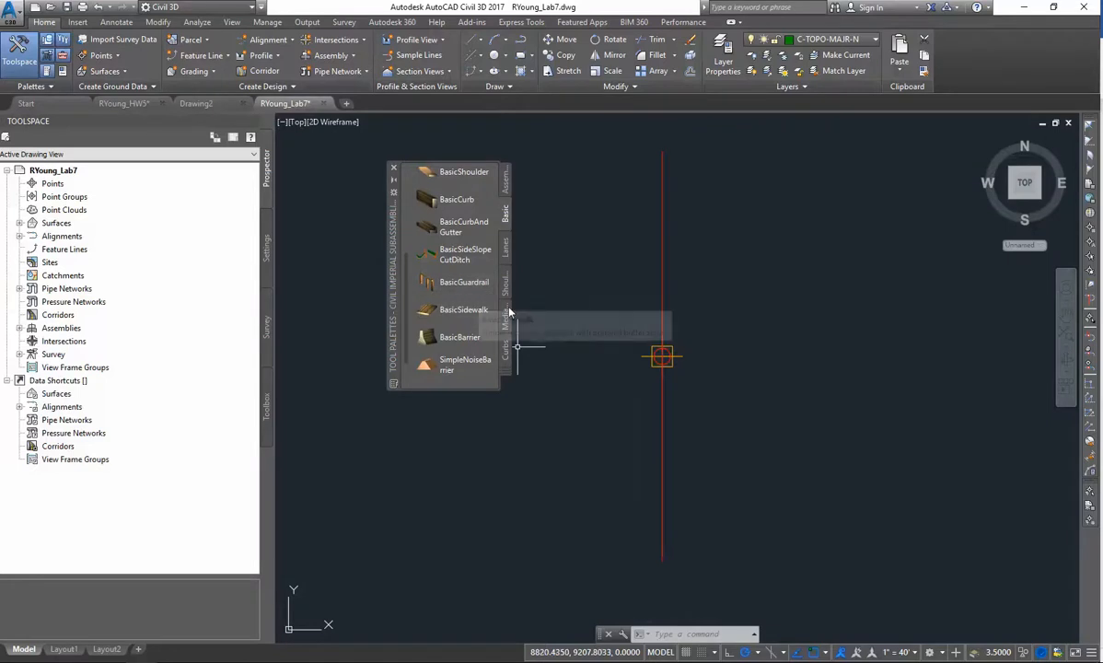
- Browse the imperial Lanes and Basic subassemblies for a suitable travel lane type
click(506, 246)
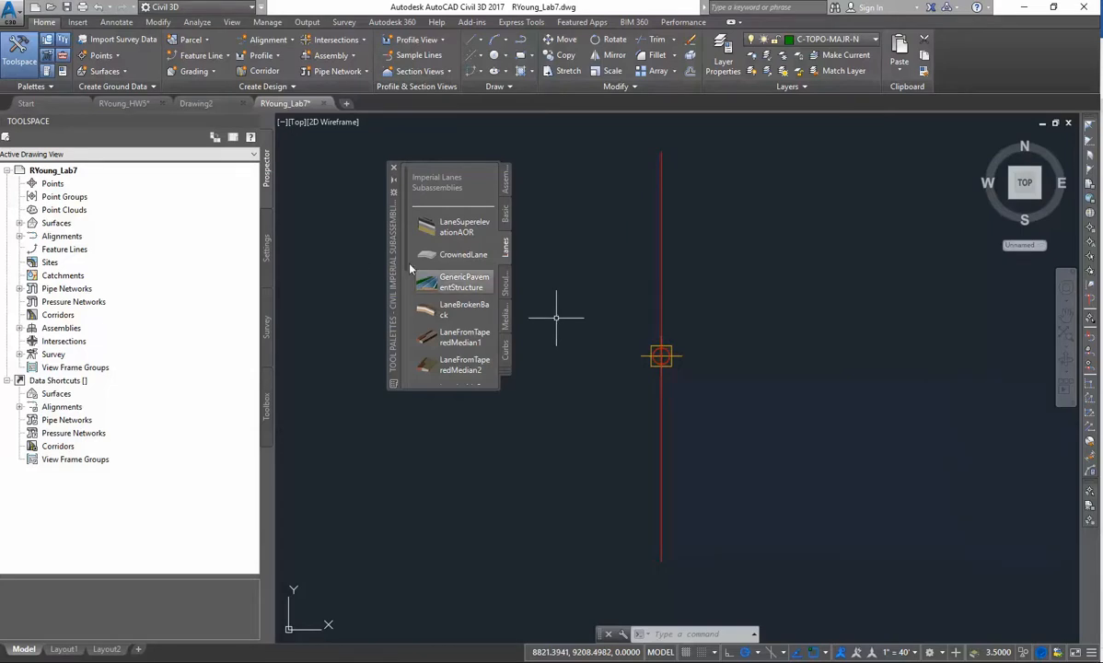
scroll(408, 286, down, 1)
scroll(408, 285, down, 5)
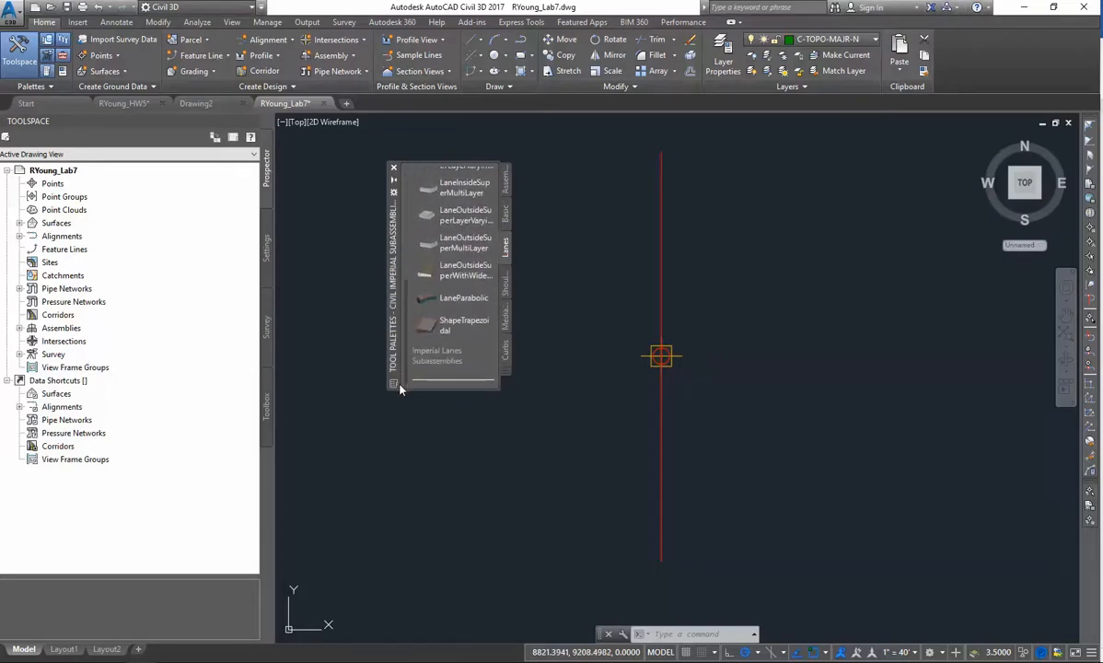
scroll(399, 305, up, 3)
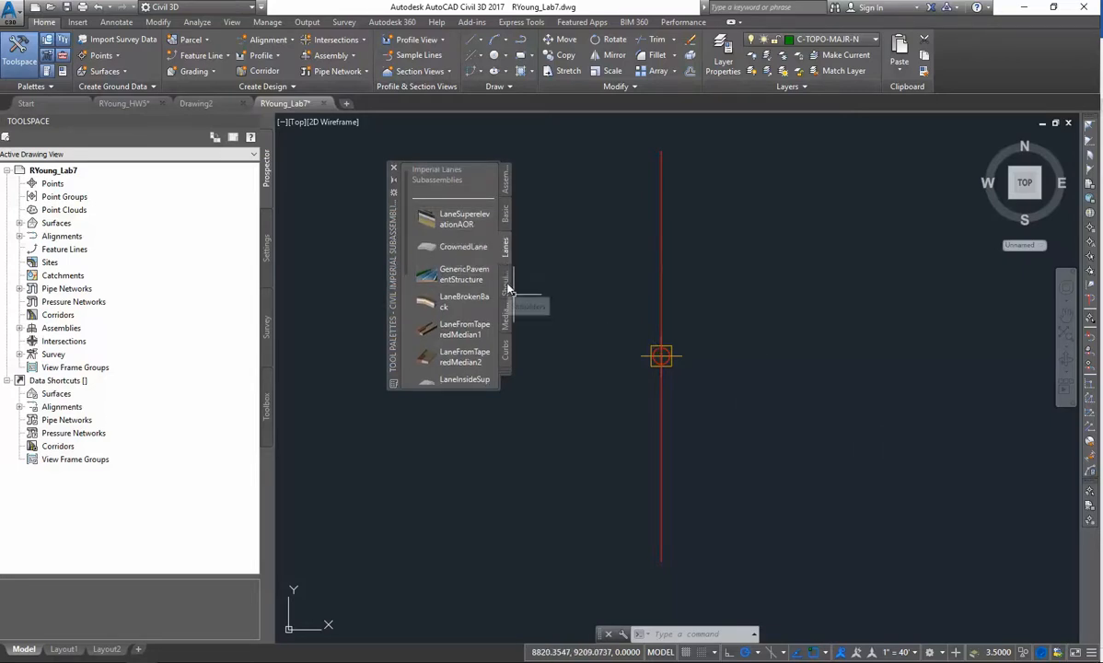
click(505, 214)
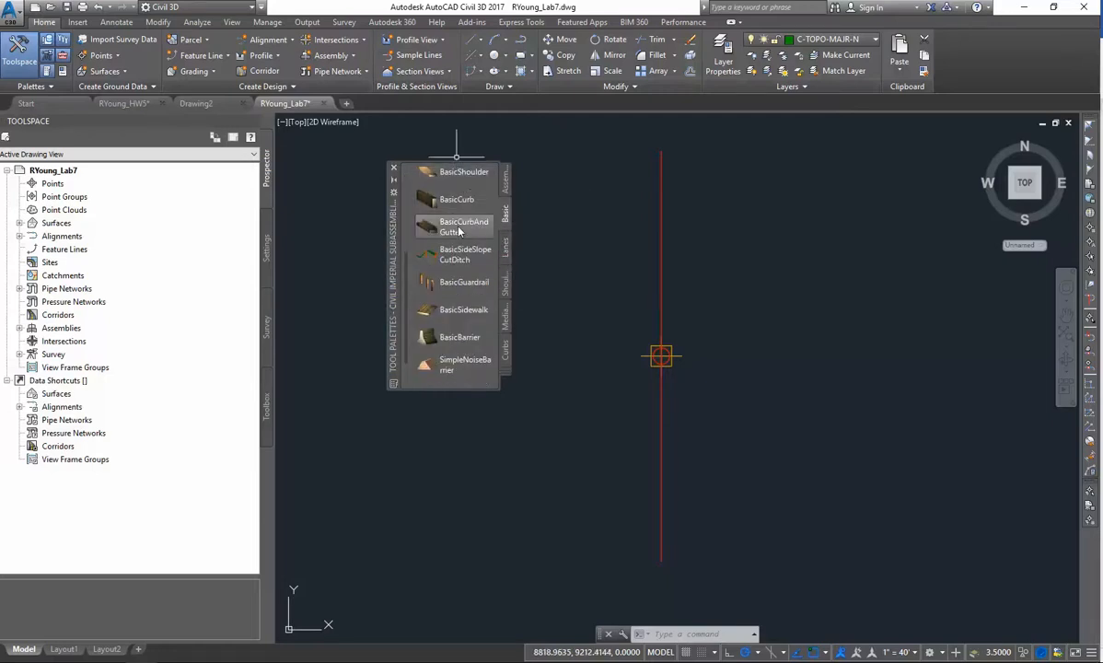
click(505, 249)
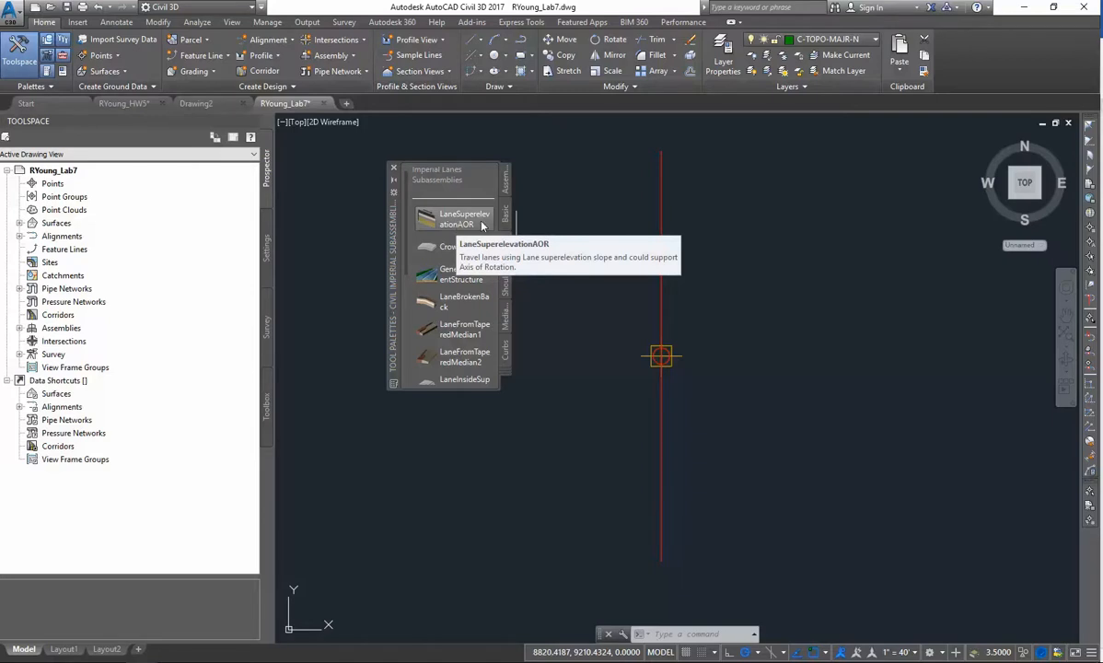
- Attach a LaneSuperelevationAOR subassembly to the right side of the Two-lane Road baseline
click(482, 225)
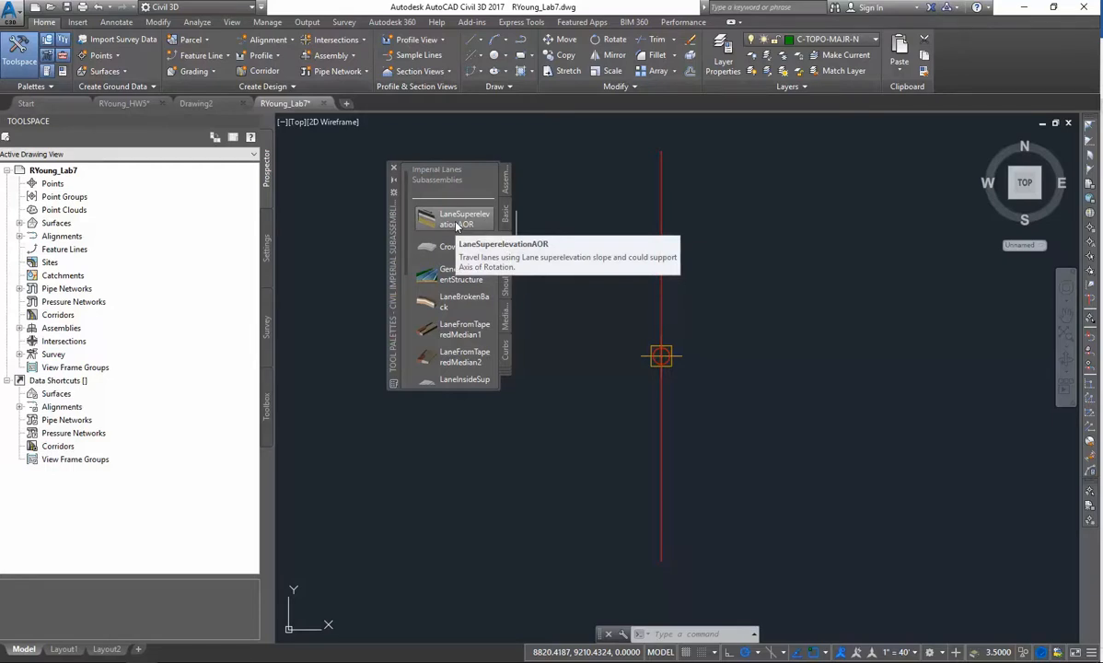
click(457, 224)
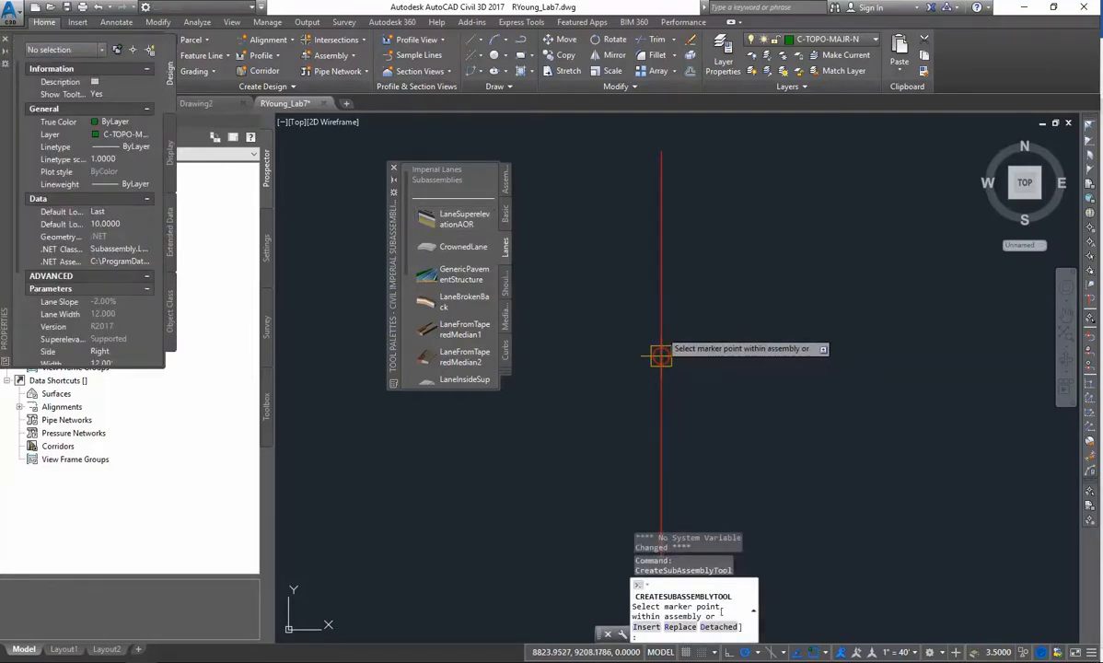
click(660, 354)
scroll(682, 398, down, 3)
scroll(682, 398, up, 4)
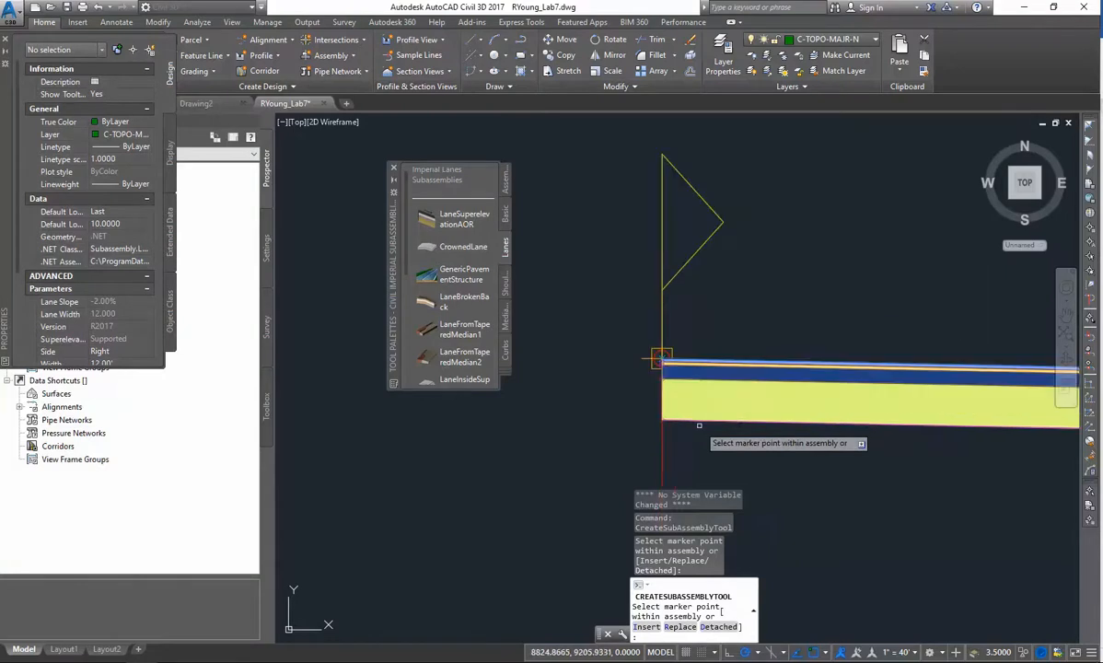
- Attach a second LaneSuperelevationAOR lane to the left side of the assembly baseline
scroll(699, 391, up, 5)
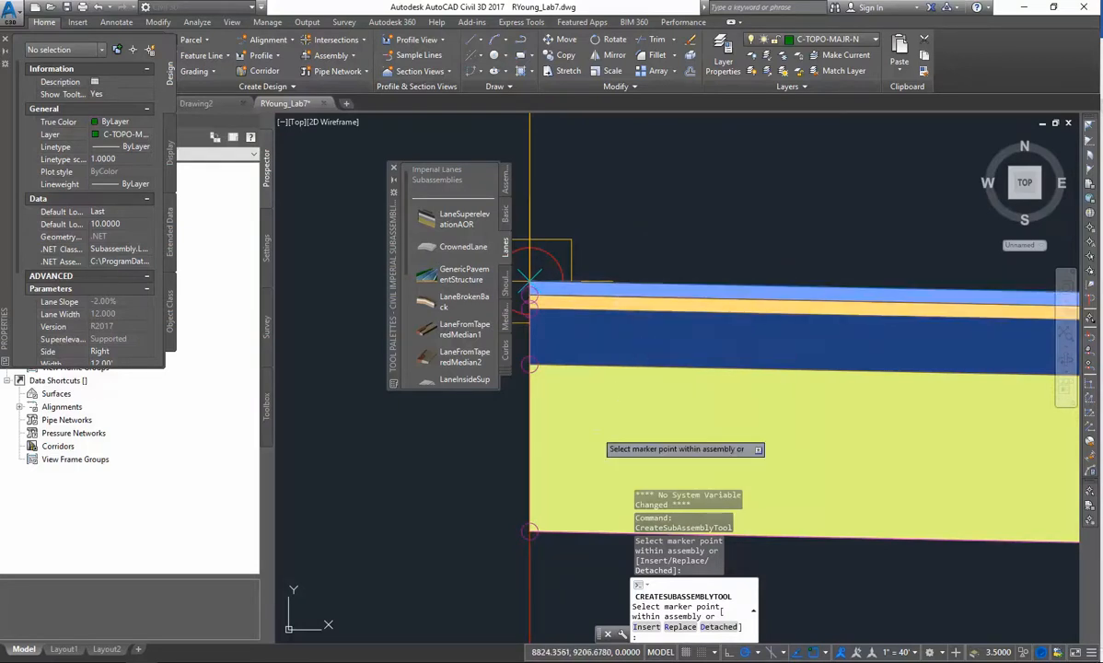
scroll(525, 365, down, 2)
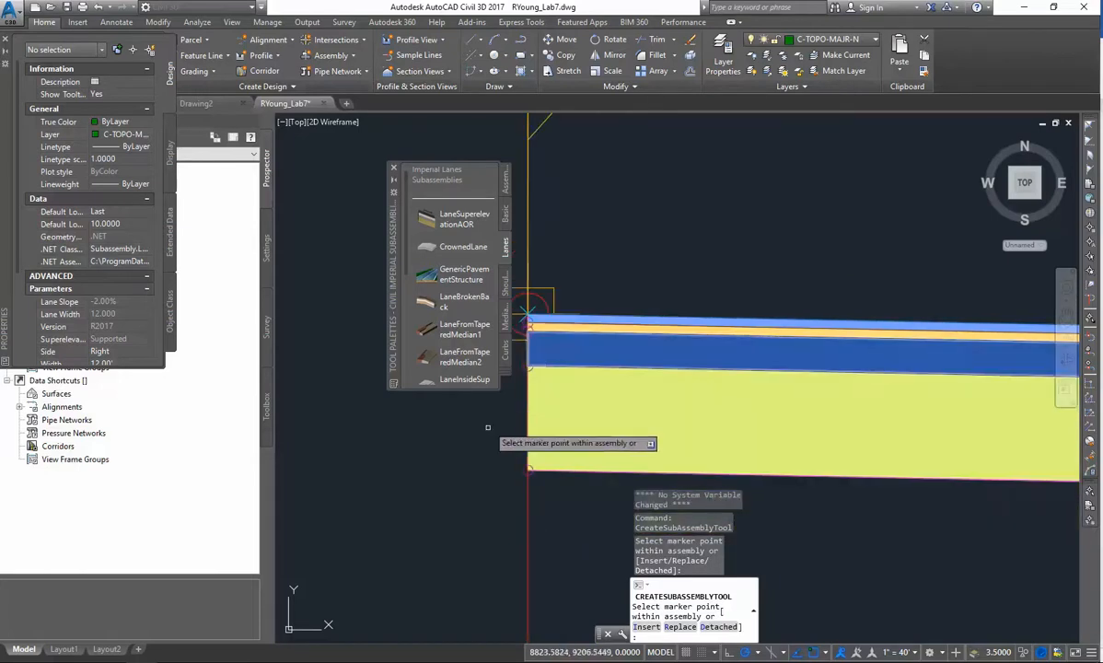
click(526, 518)
scroll(537, 473, down, 2)
scroll(537, 473, down, 2)
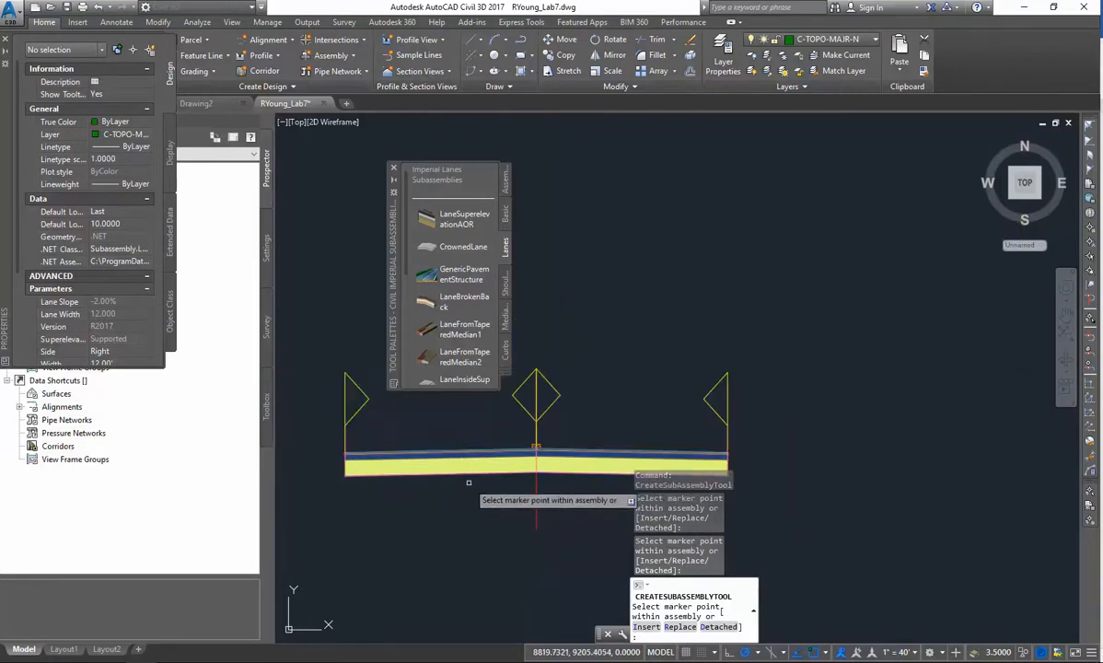
middle_drag(580, 404, 562, 399)
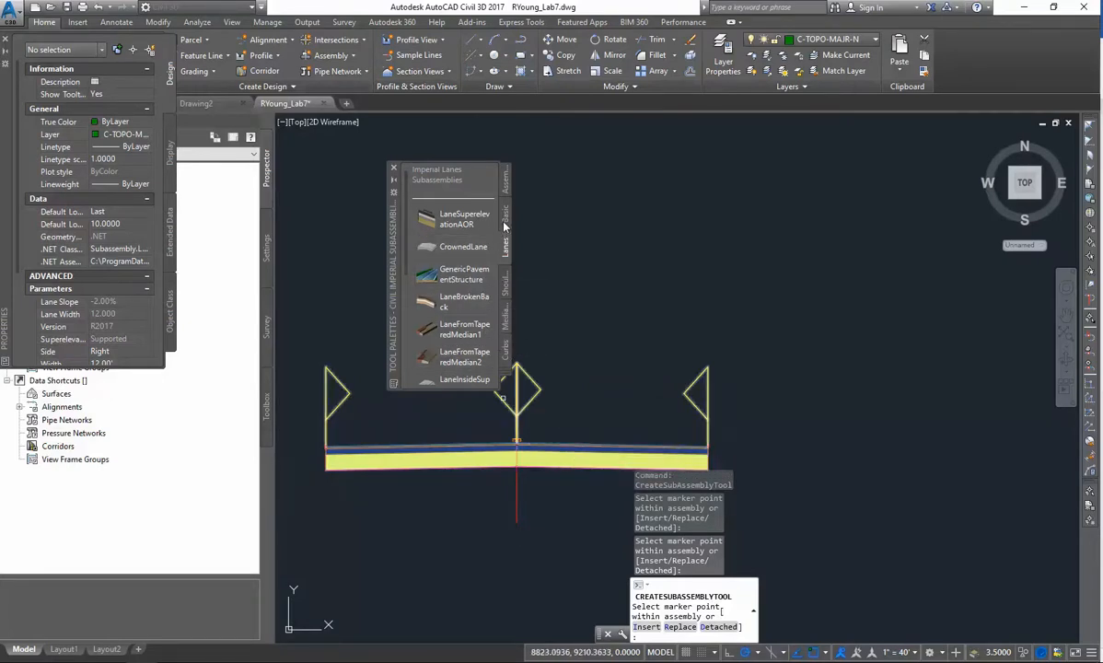
- Attach a ShoulderExtendAll subassembly to the top outer edge of the right travel lane
click(505, 287)
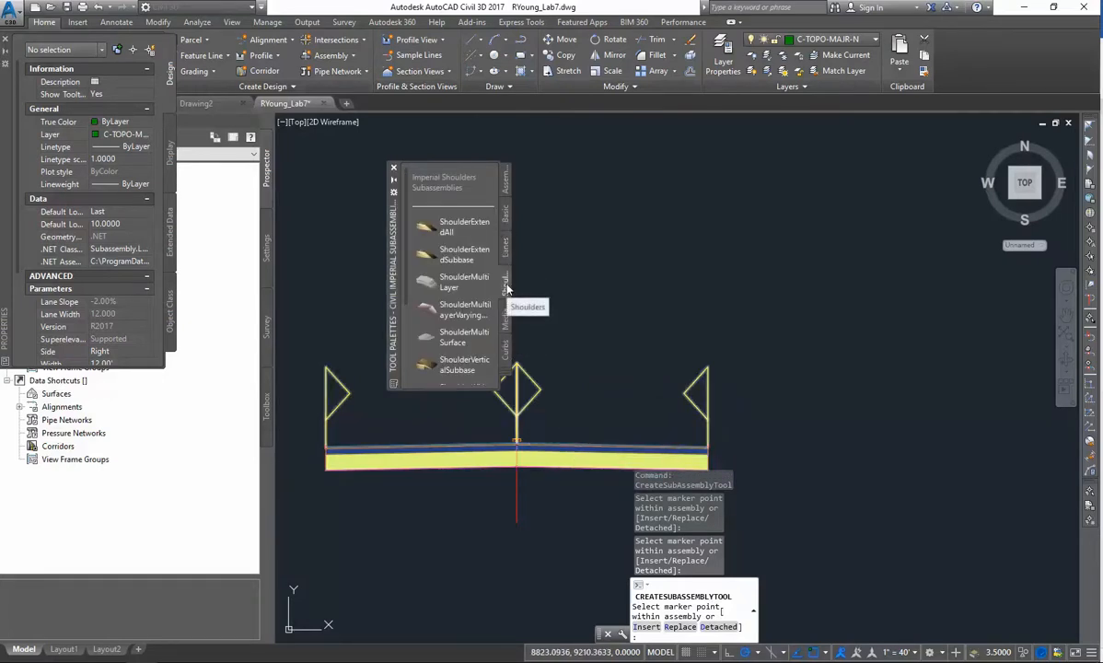
click(457, 228)
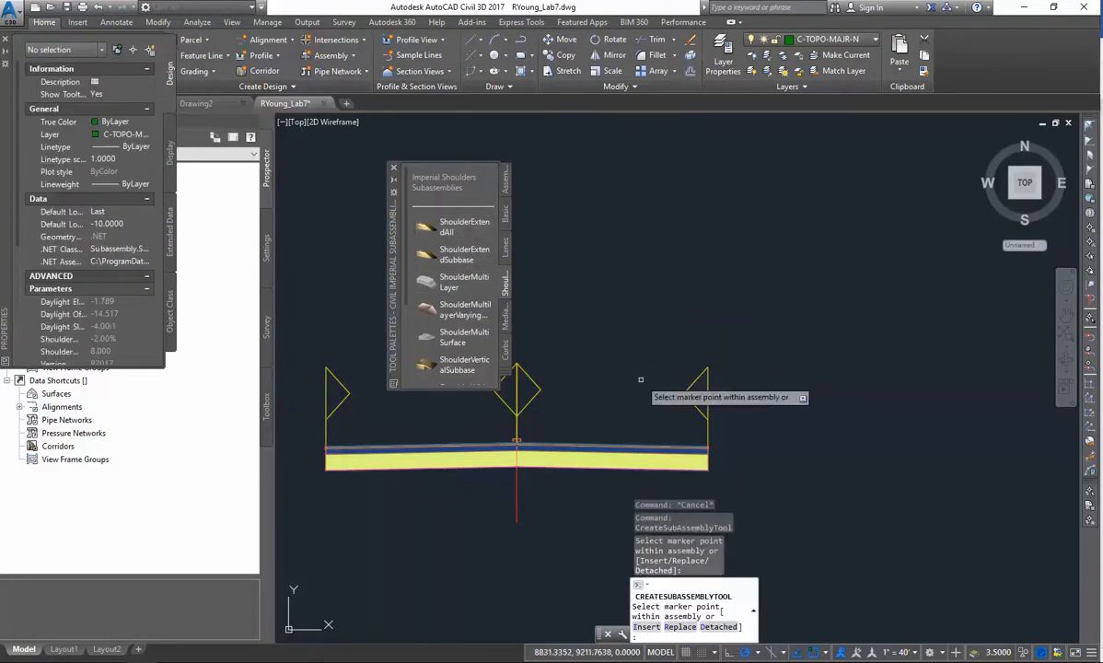
scroll(709, 455, up, 6)
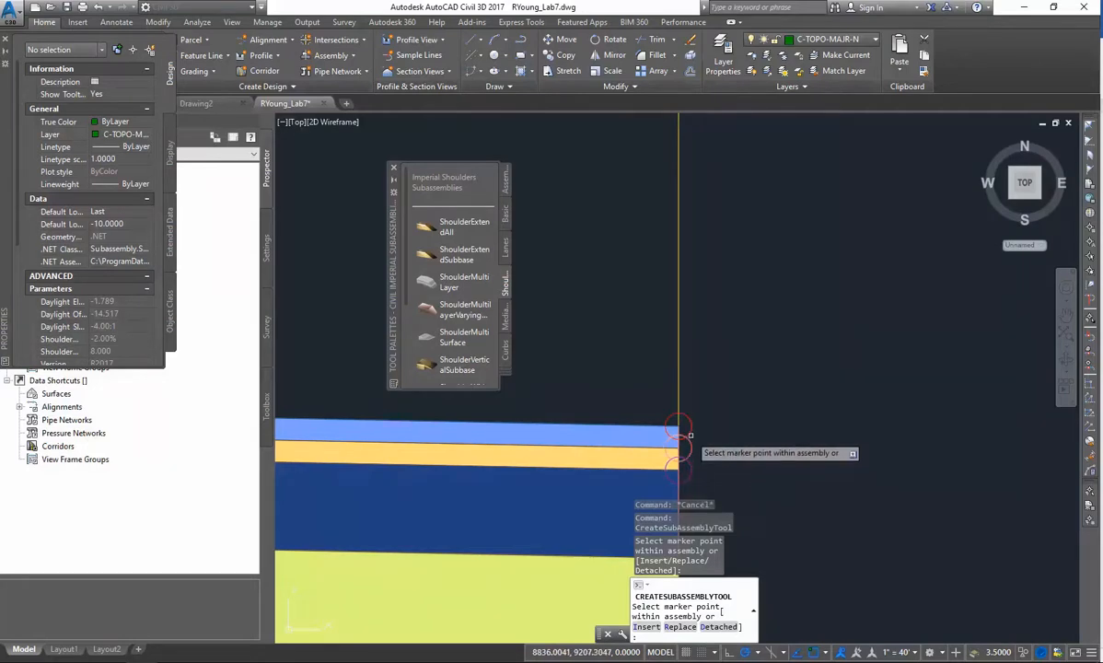
click(690, 429)
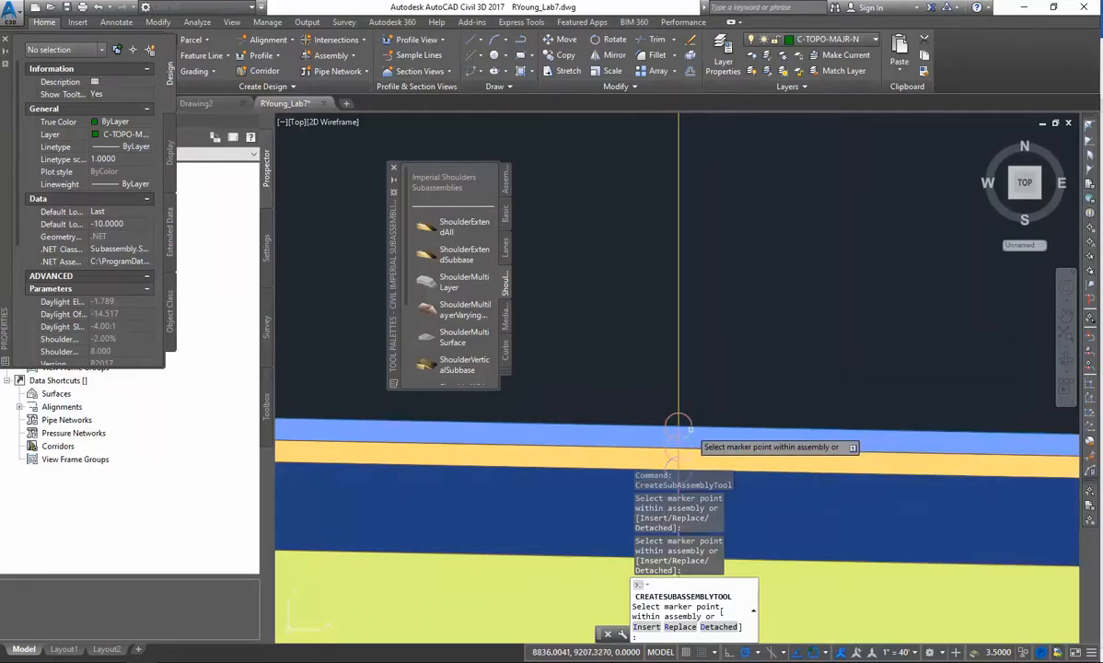
- Attach a matching ShoulderExtendAll subassembly to the top outer edge of the left travel lane
scroll(587, 465, down, 2)
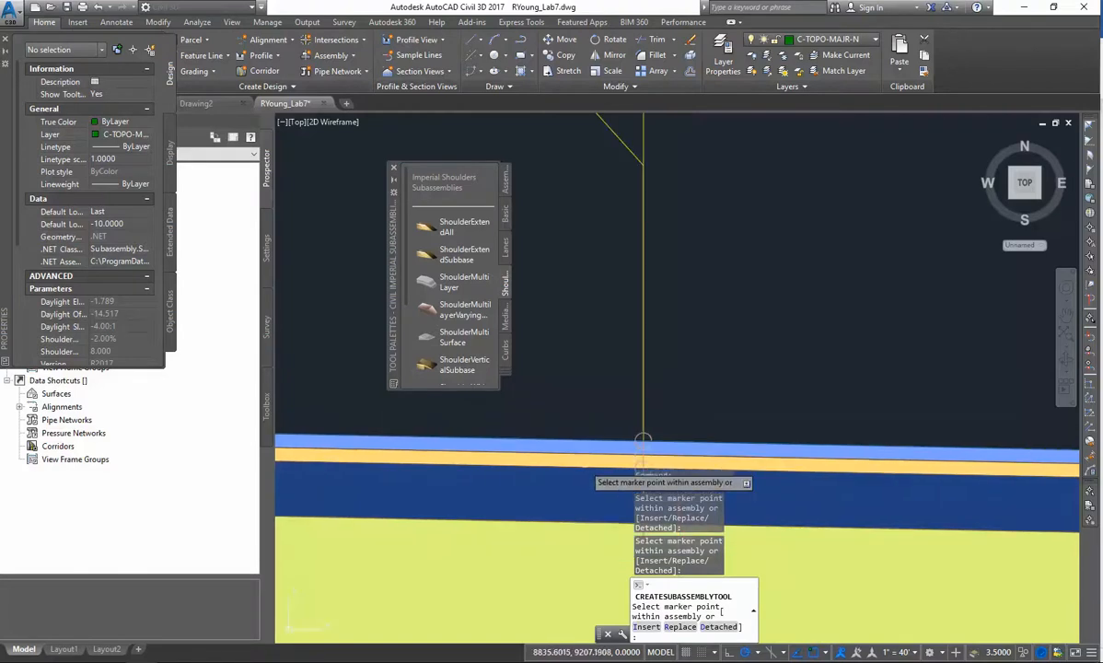
scroll(592, 465, down, 1)
scroll(610, 457, down, 2)
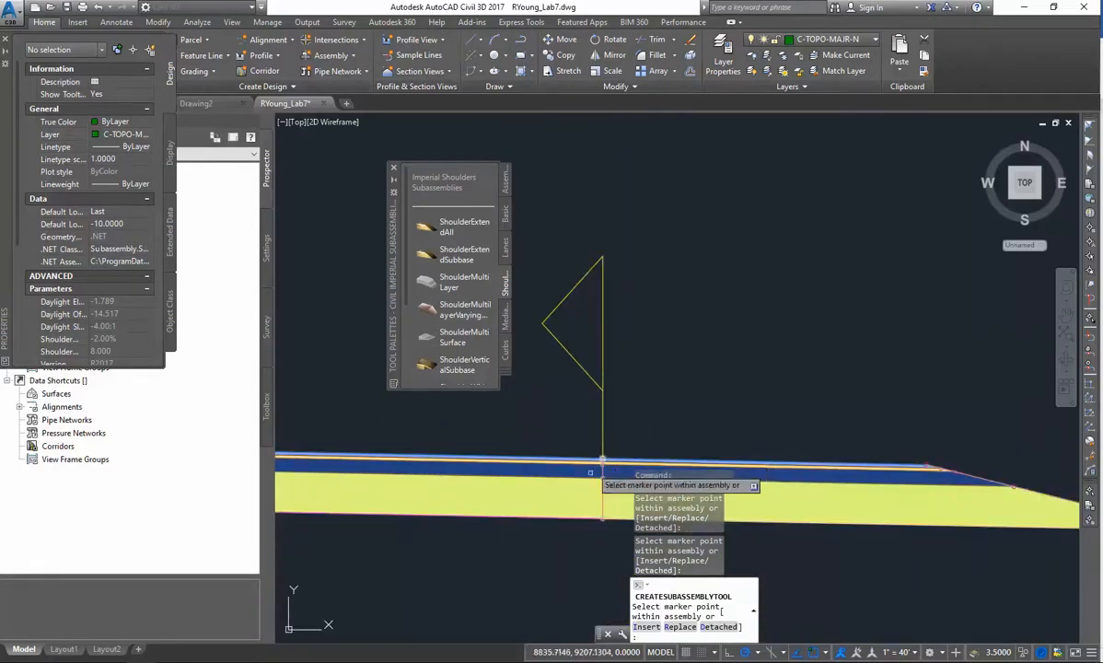
scroll(609, 452, up, 2)
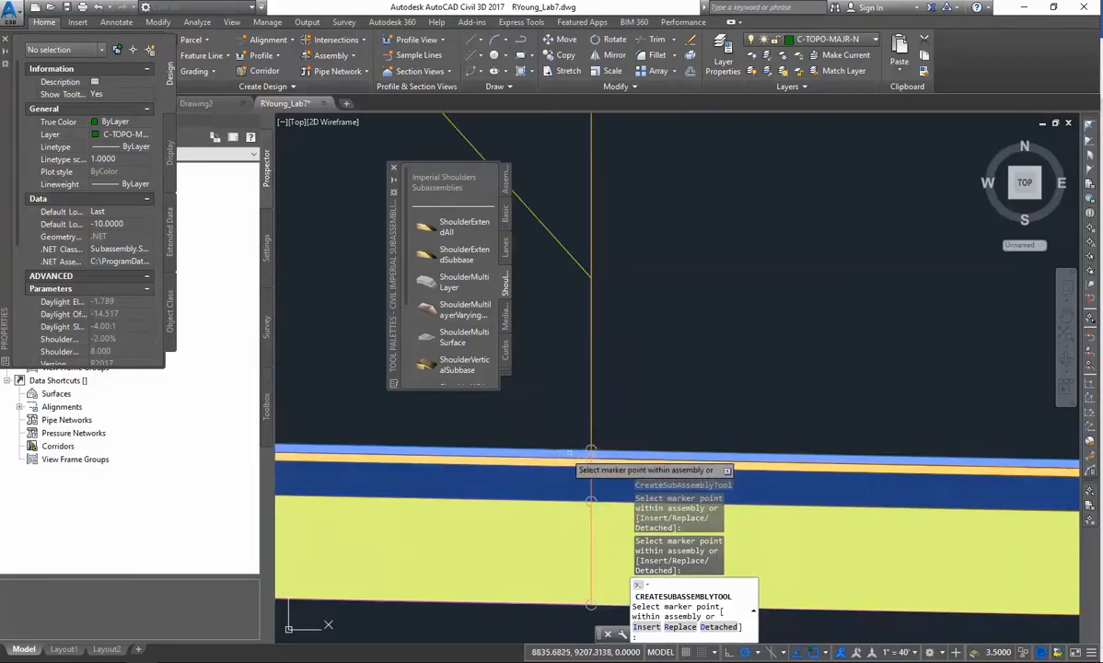
scroll(512, 495, down, 3)
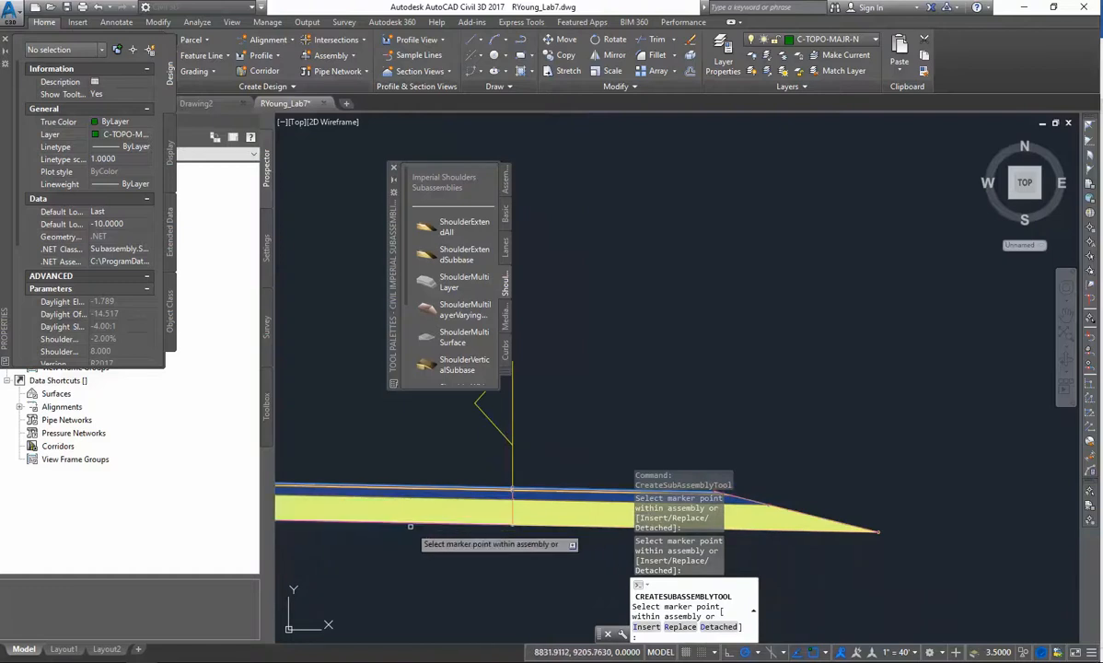
middle_drag(411, 526, 588, 511)
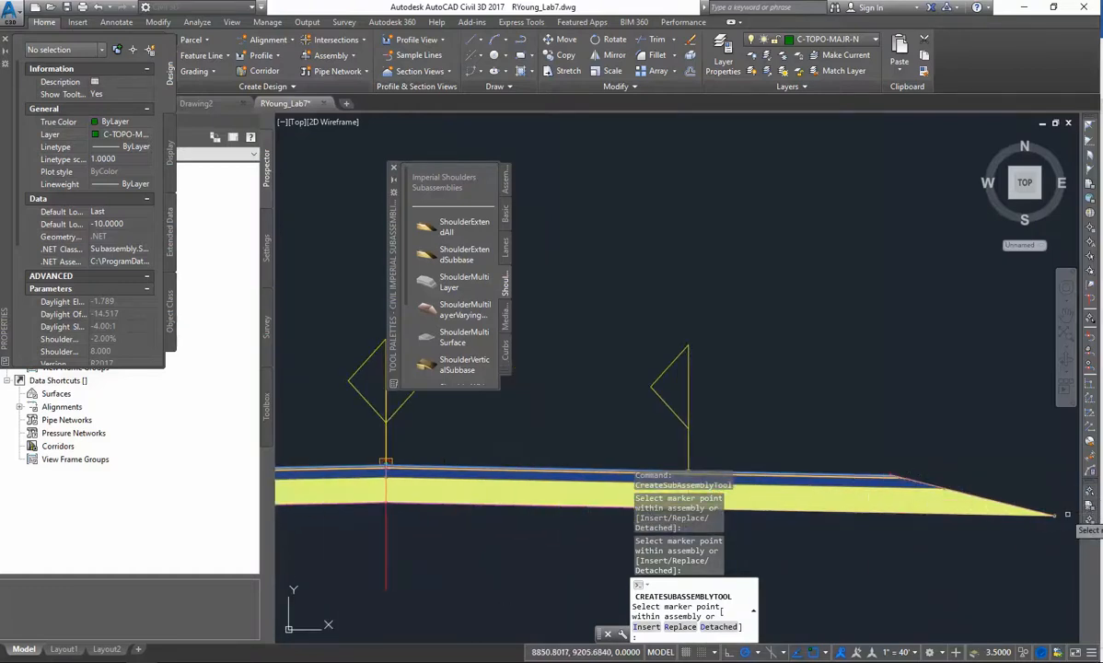
scroll(410, 502, down, 2)
middle_drag(386, 504, 525, 513)
scroll(732, 483, up, 8)
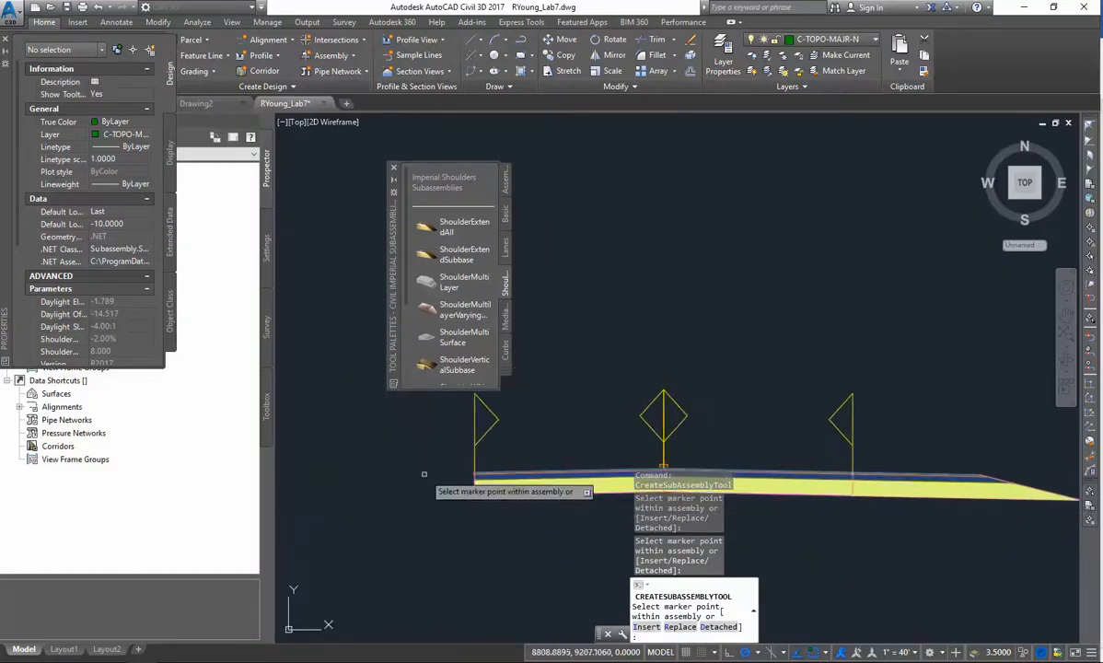
middle_drag(615, 452, 539, 353)
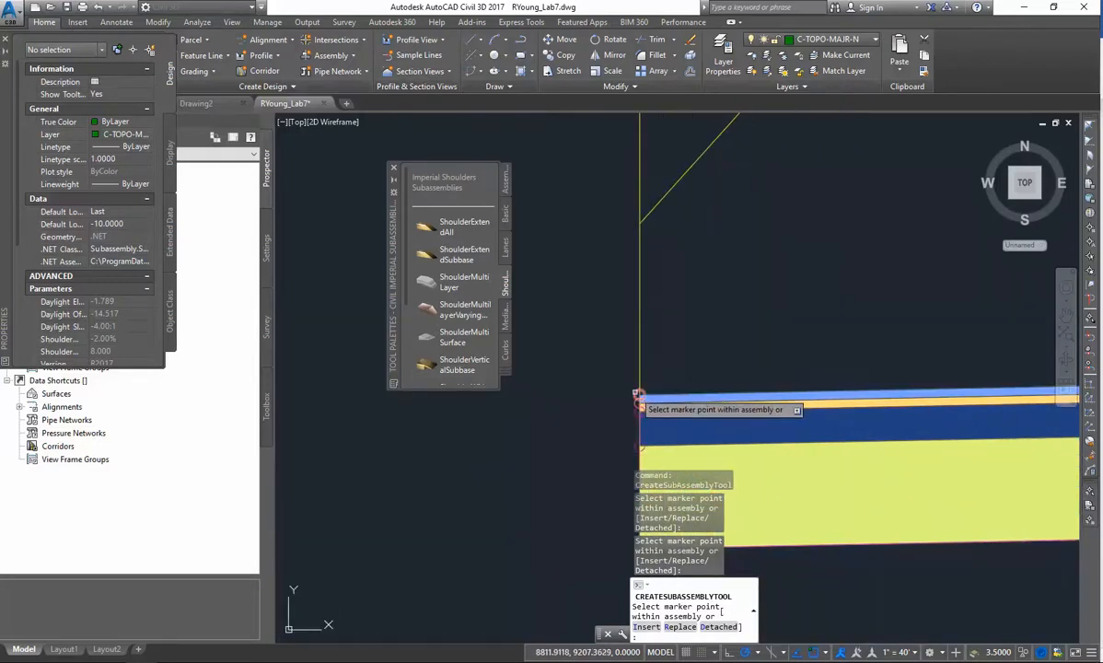
scroll(633, 392, down, 5)
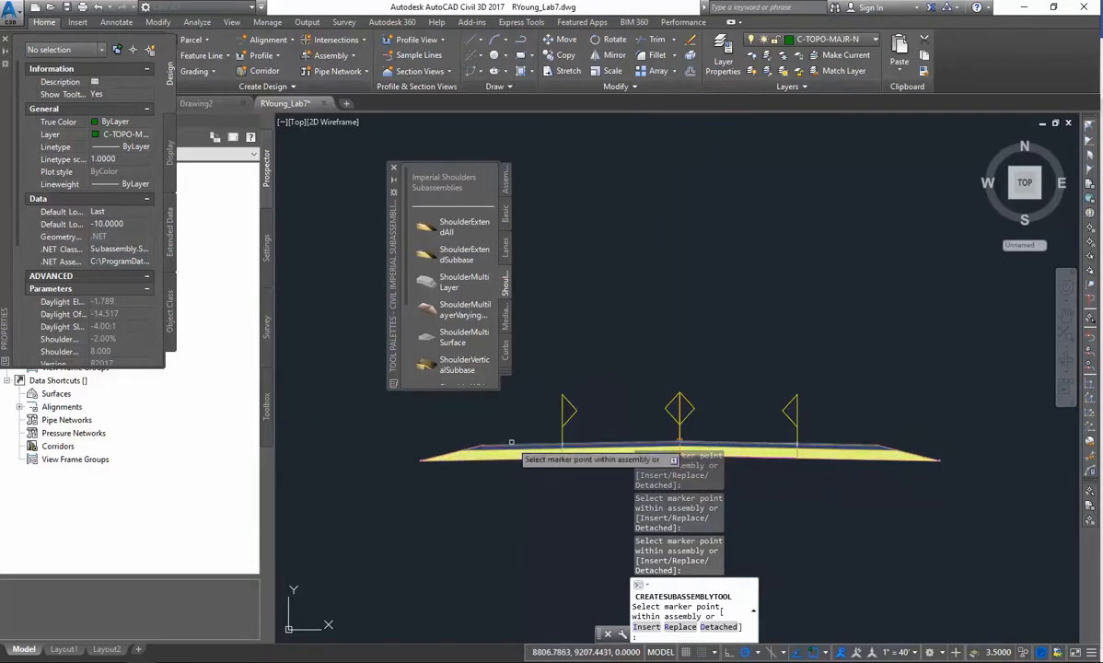
- Display the imperial Basic subassemblies and bring the side slope types into view
click(505, 217)
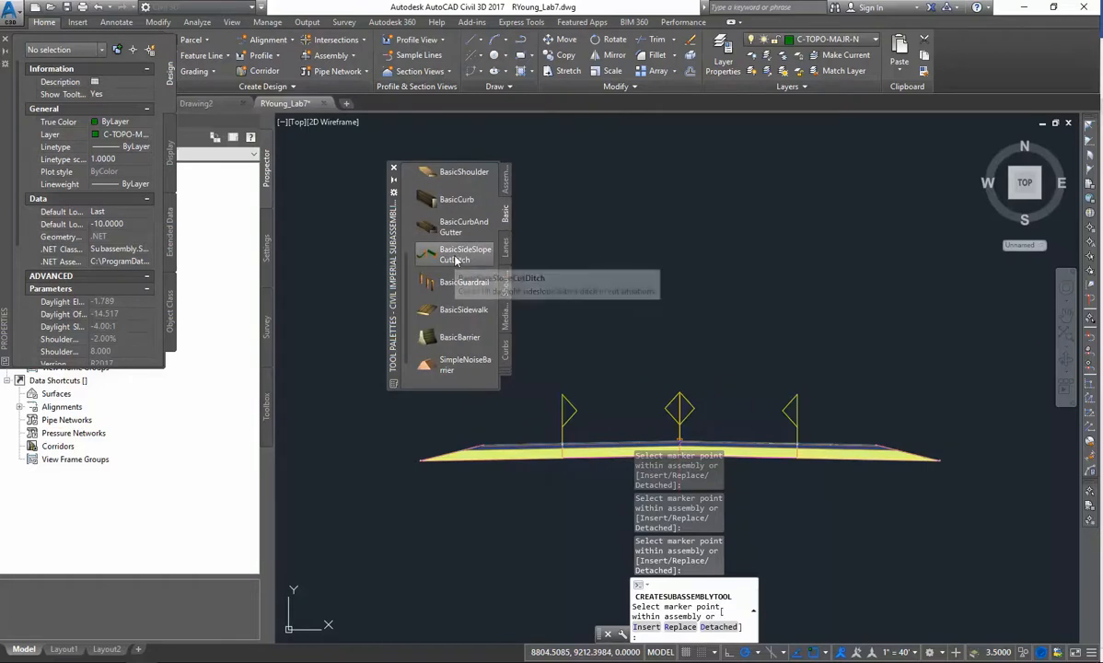
scroll(451, 332, down, 1)
scroll(454, 340, up, 3)
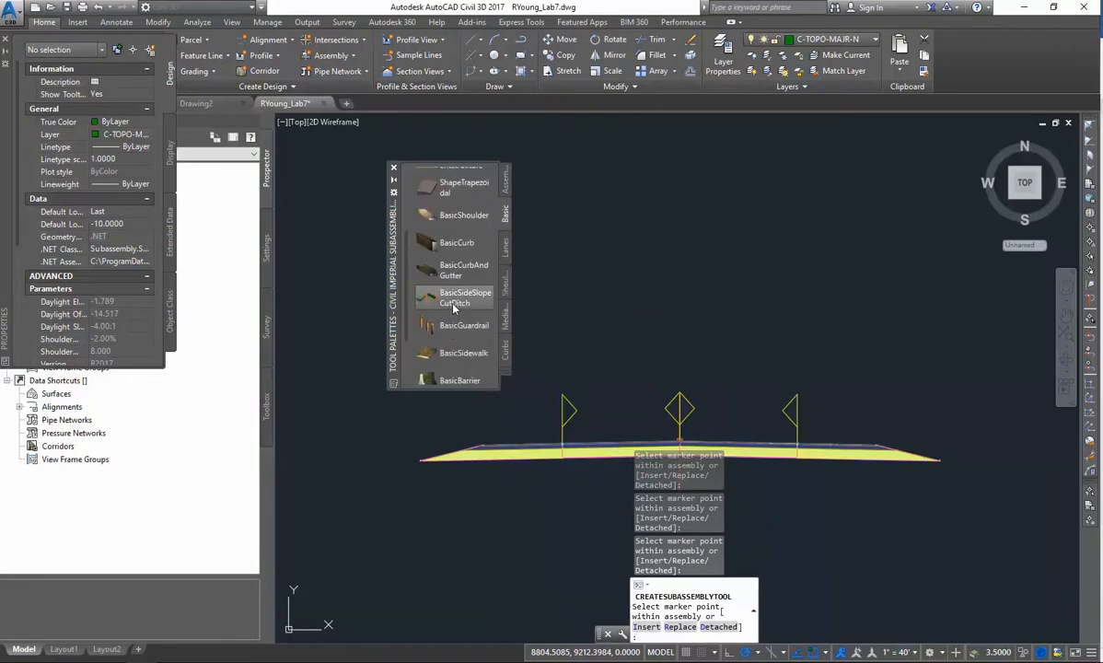
click(460, 380)
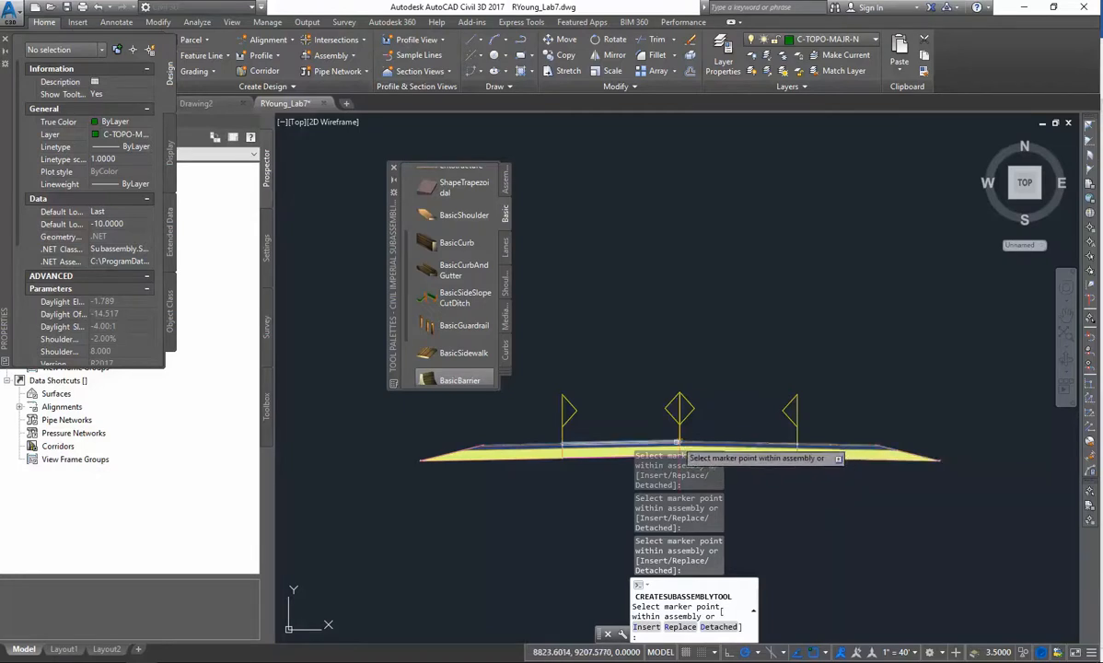
scroll(680, 441, up, 2)
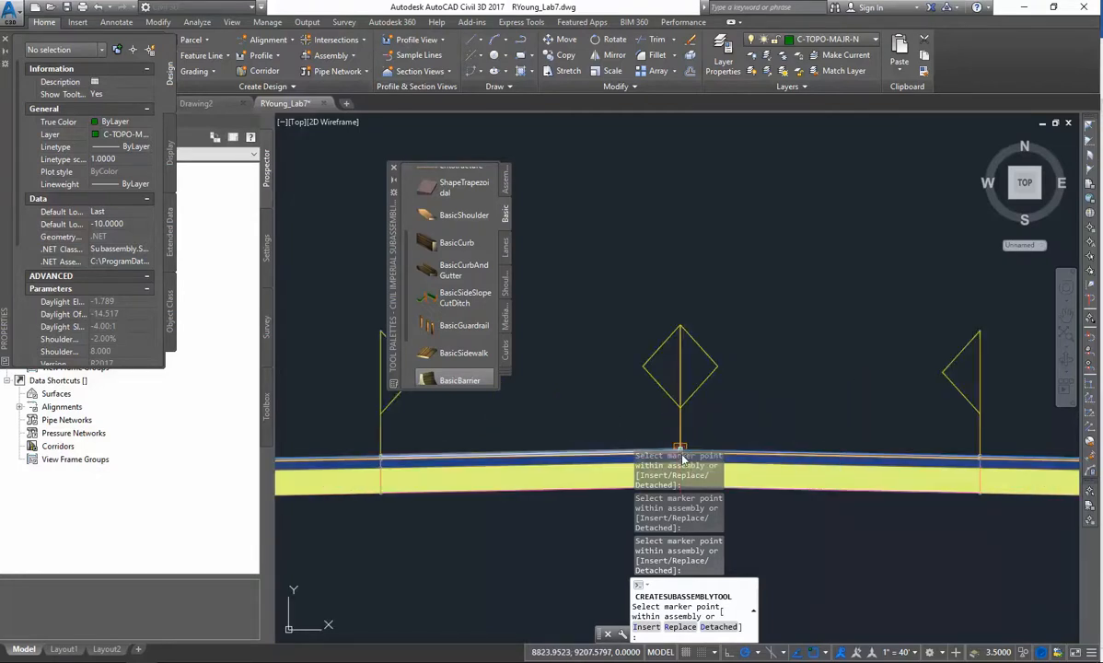
scroll(556, 460, down, 2)
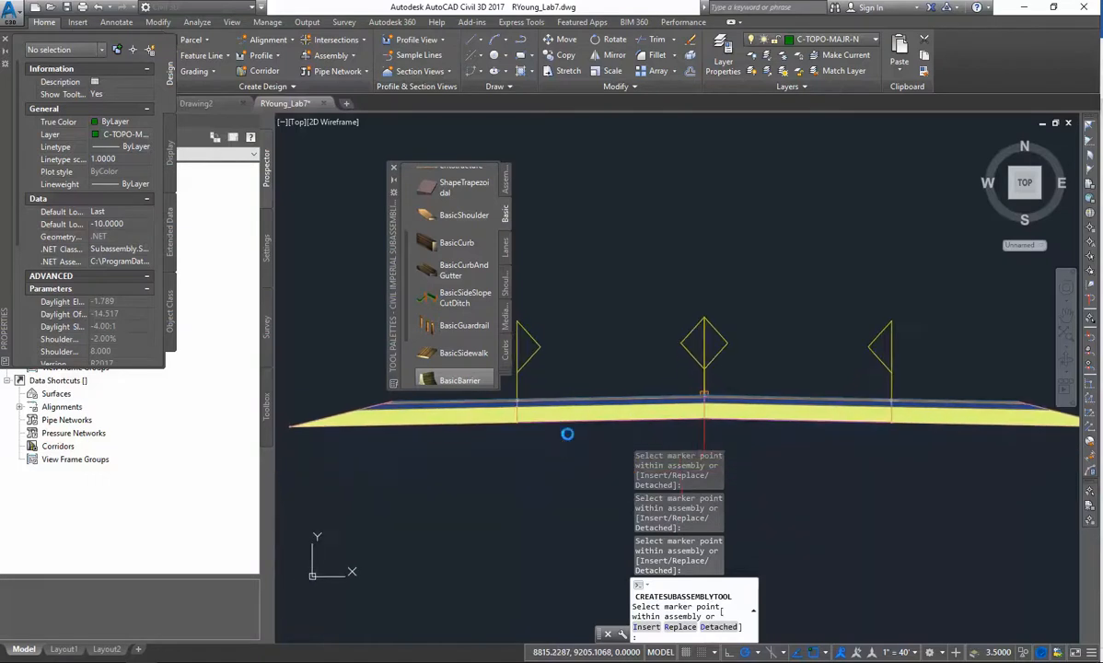
scroll(414, 463, down, 3)
scroll(414, 462, up, 2)
middle_drag(414, 463, 496, 450)
scroll(446, 451, down, 2)
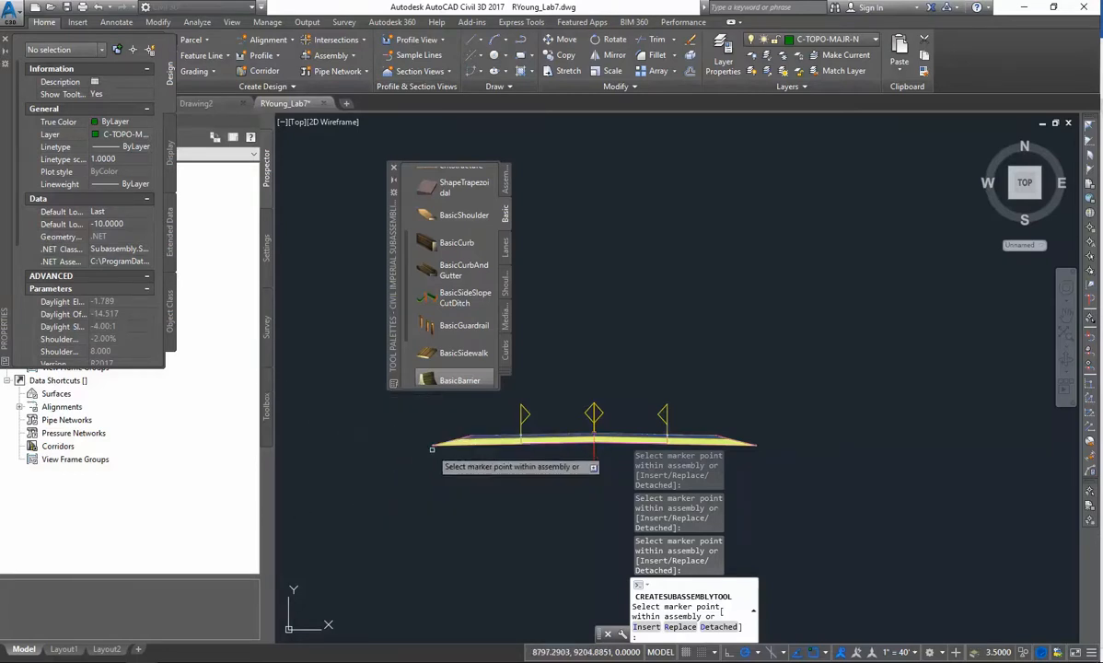
- Attach a BasicSideSlopeCutDitch subassembly to the outermost point of the right shoulder
click(465, 296)
scroll(733, 441, up, 3)
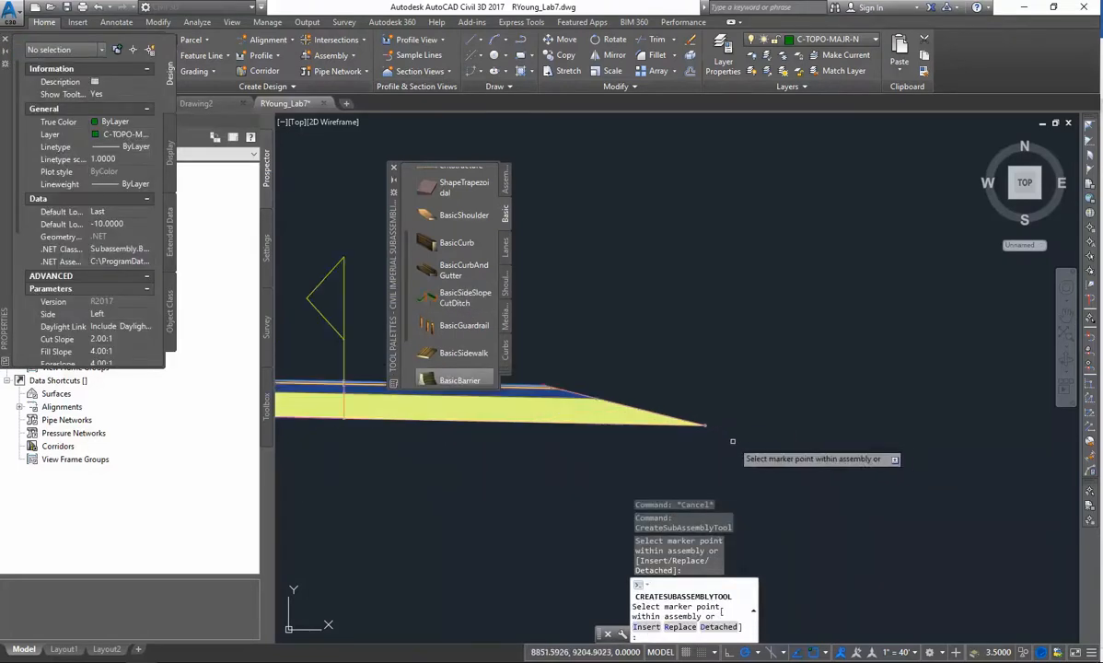
scroll(727, 436, up, 2)
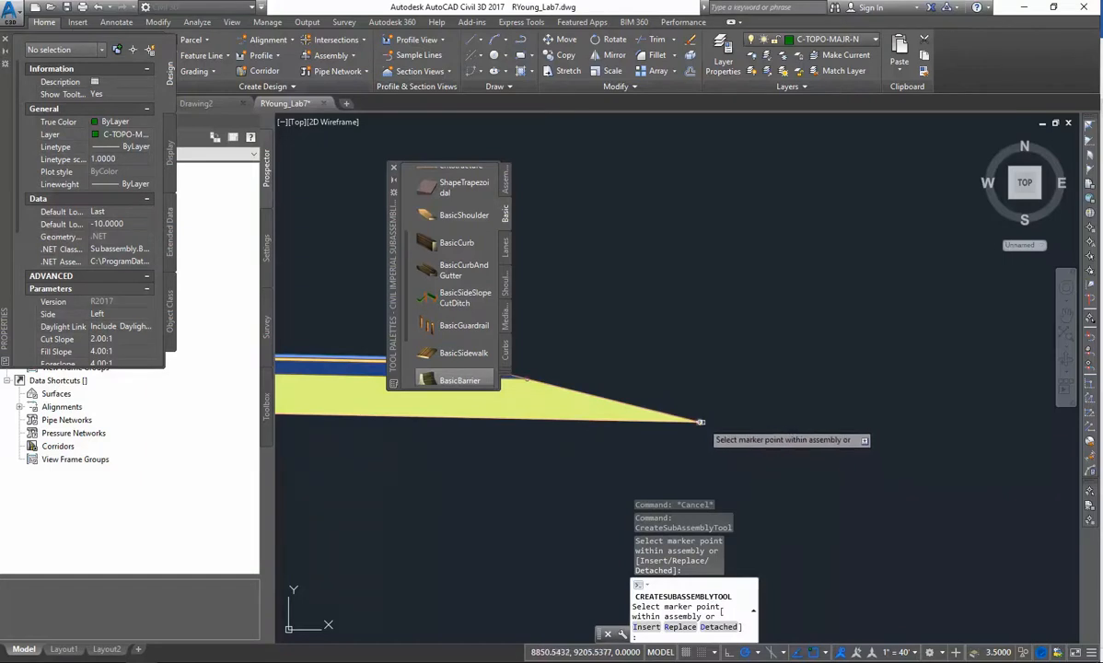
scroll(709, 430, up, 2)
scroll(683, 410, down, 2)
scroll(683, 411, up, 1)
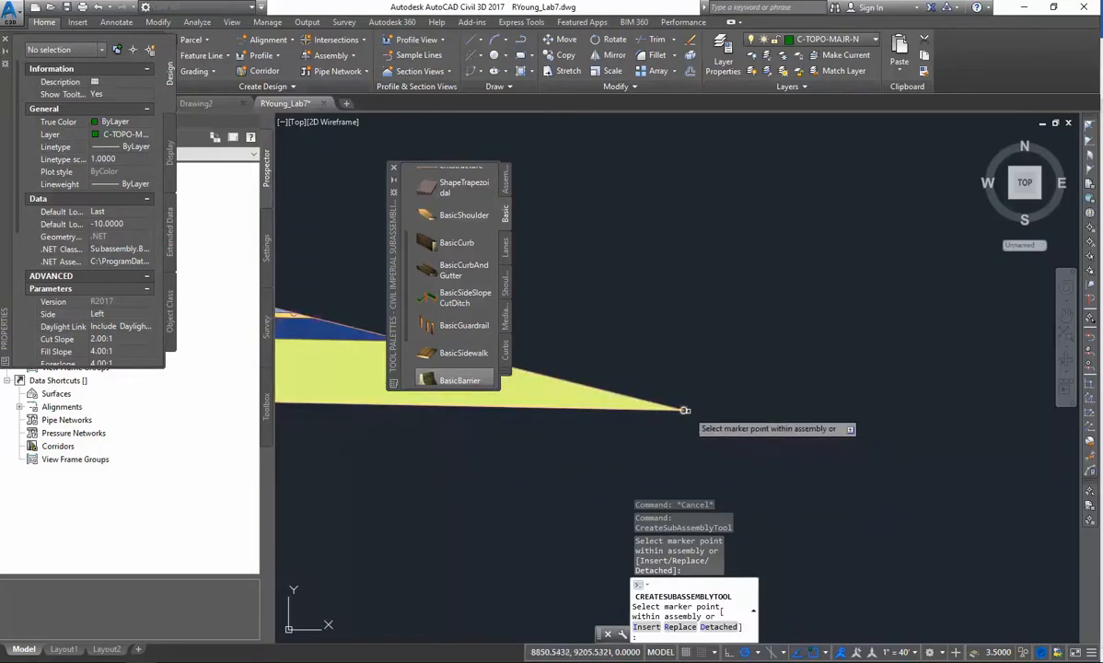
click(684, 410)
- Attach a second BasicSideSlopeCutDitch subassembly to the outermost point of the left shoulder and end the placement
scroll(737, 430, down, 5)
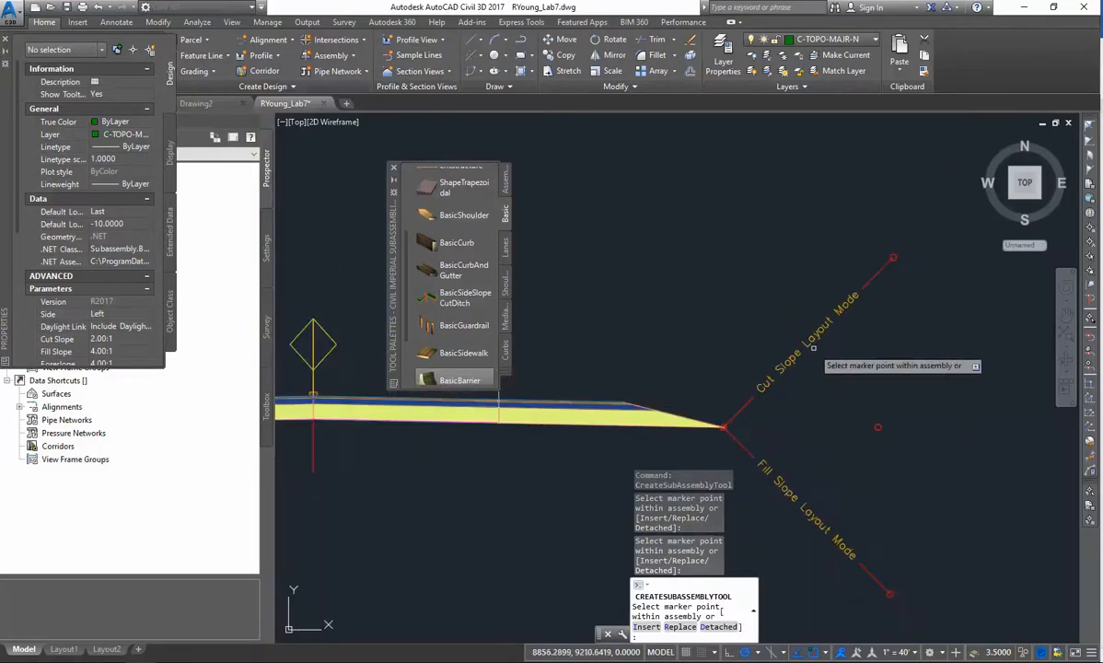
scroll(626, 442, down, 4)
scroll(580, 467, up, 2)
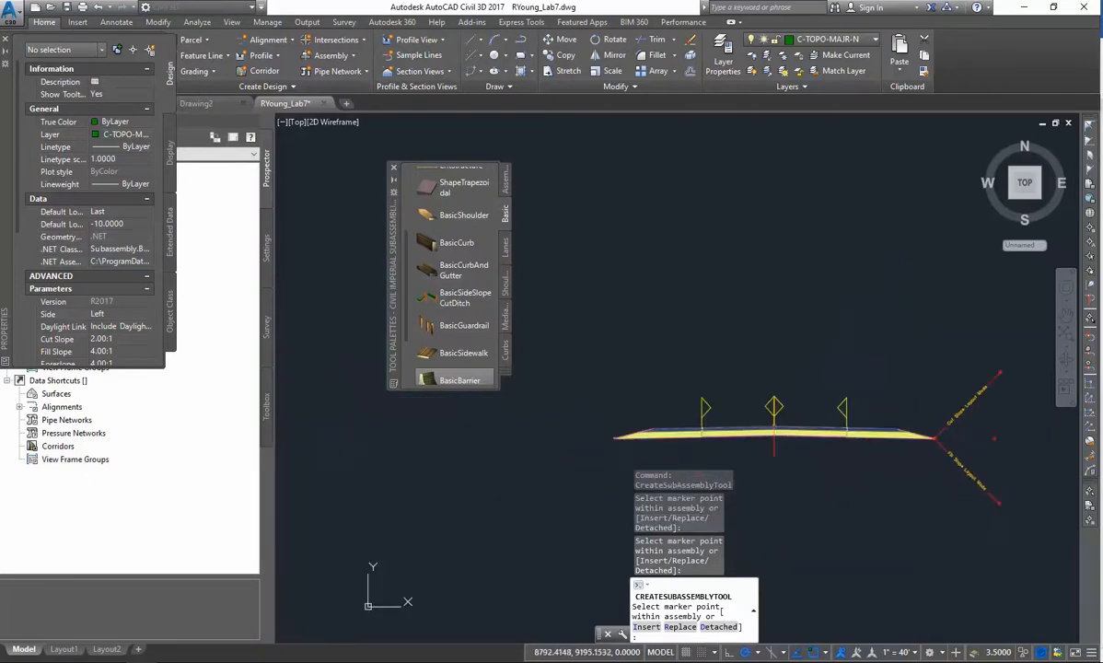
scroll(615, 458, up, 2)
scroll(653, 318, up, 3)
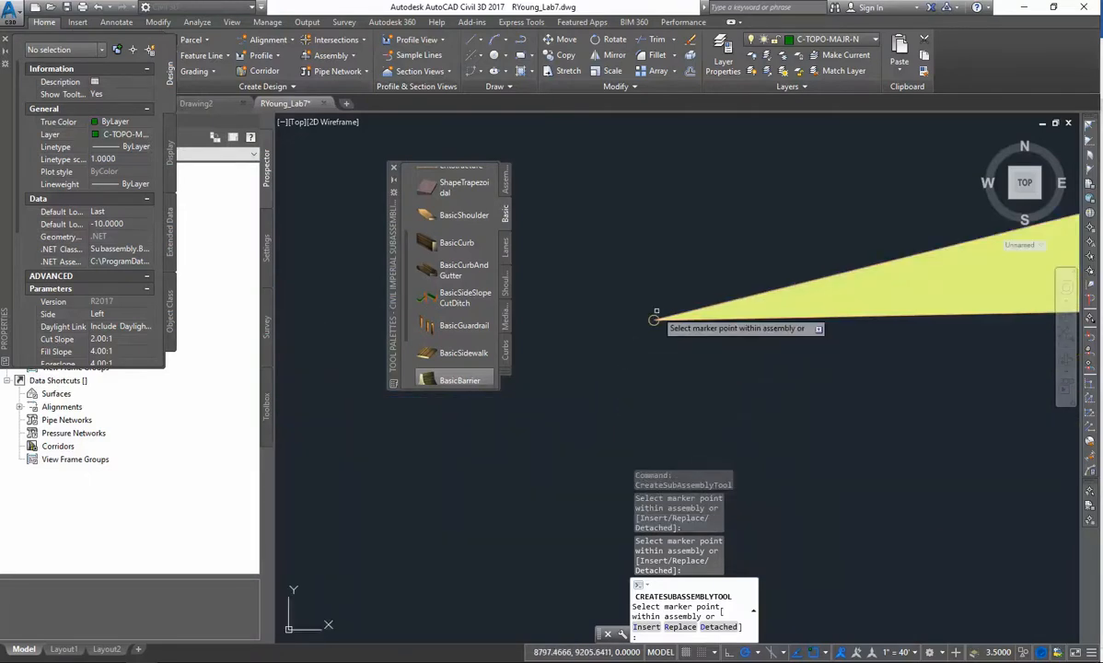
click(654, 319)
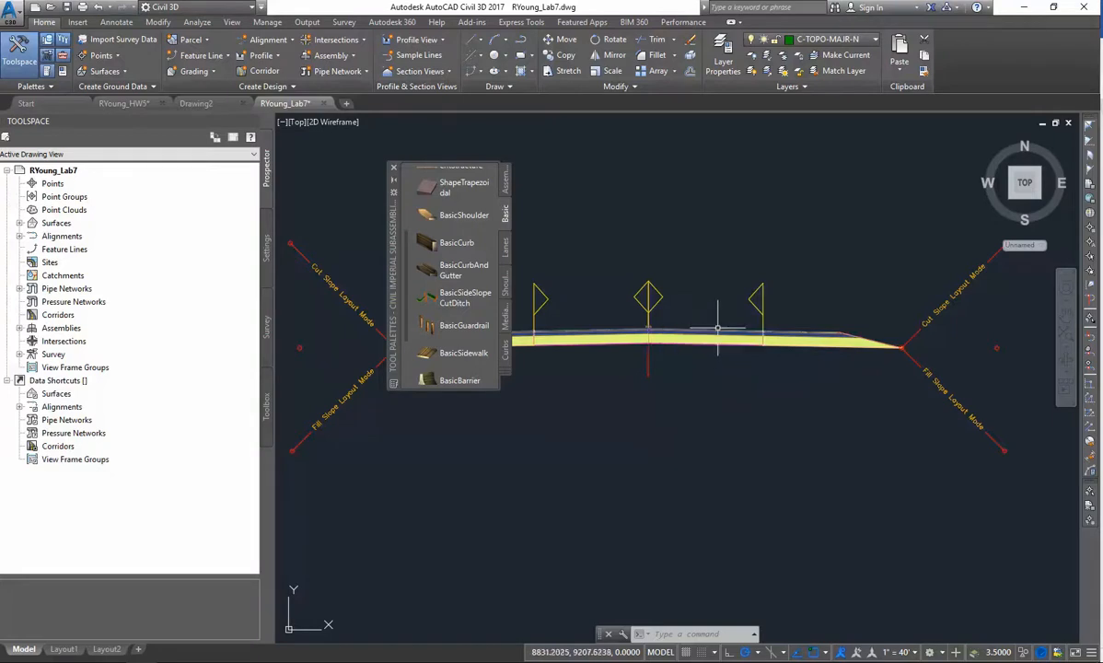
- Open the properties of the right LaneSuperelevationAOR lane and examine its width, slope and depth parameters
mouse_move(722, 331)
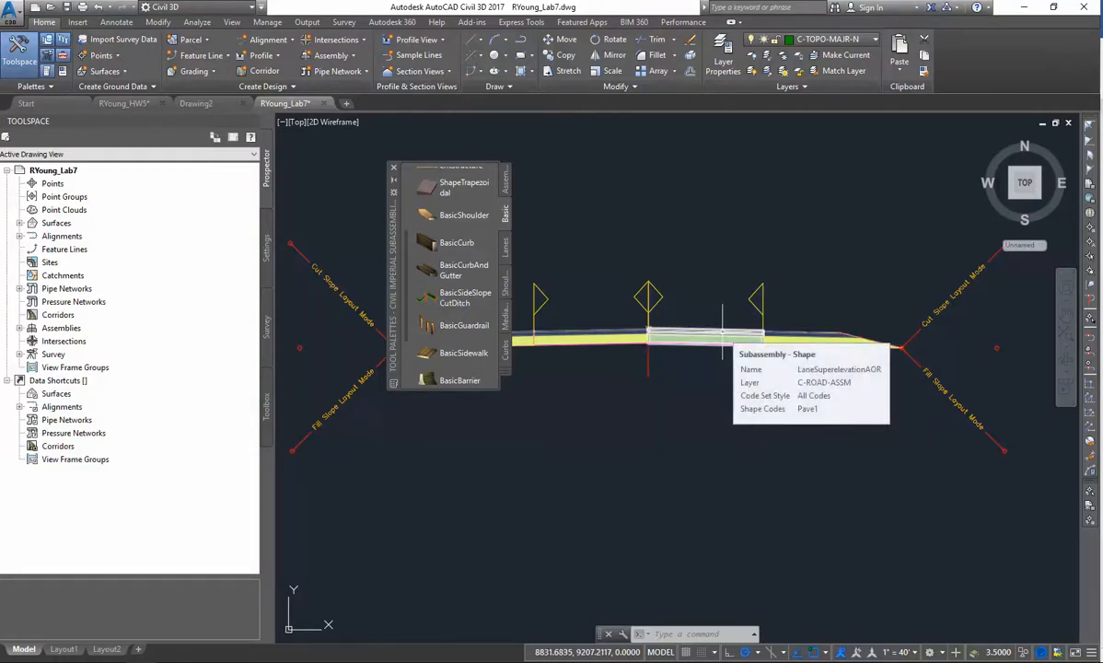
click(722, 331)
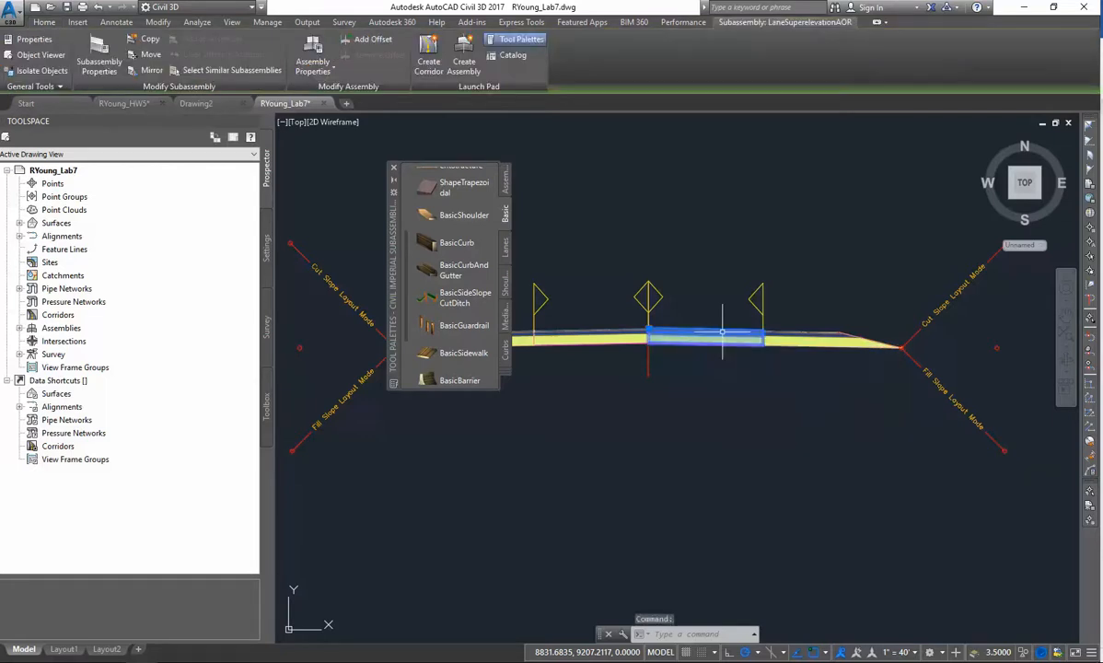
key(ctrl+1)
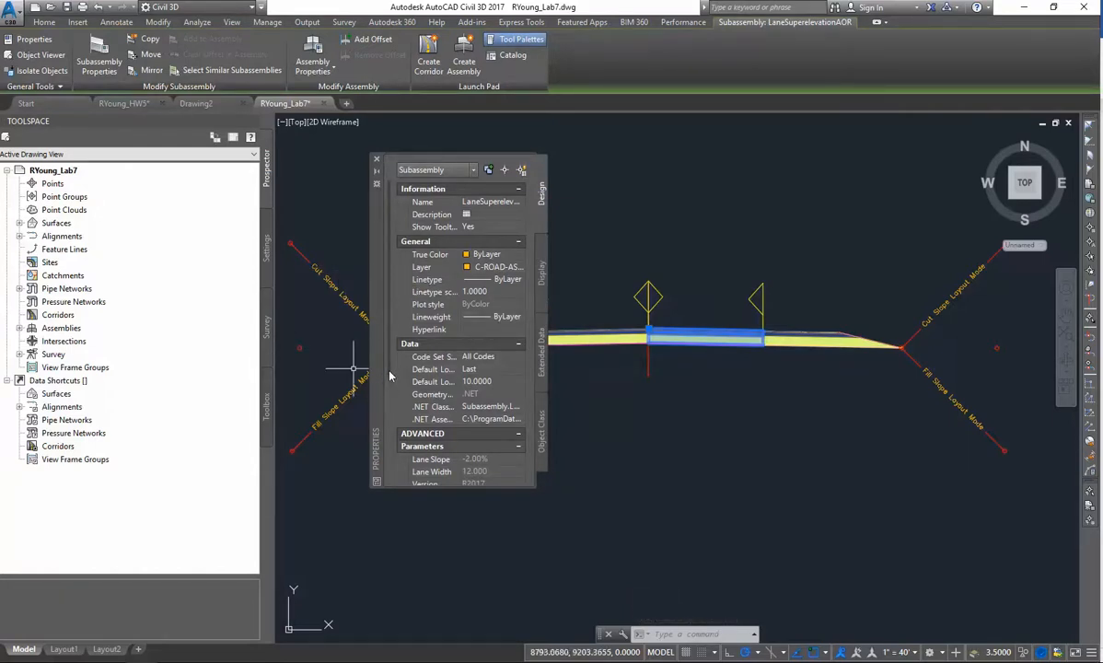
scroll(389, 386, down, 5)
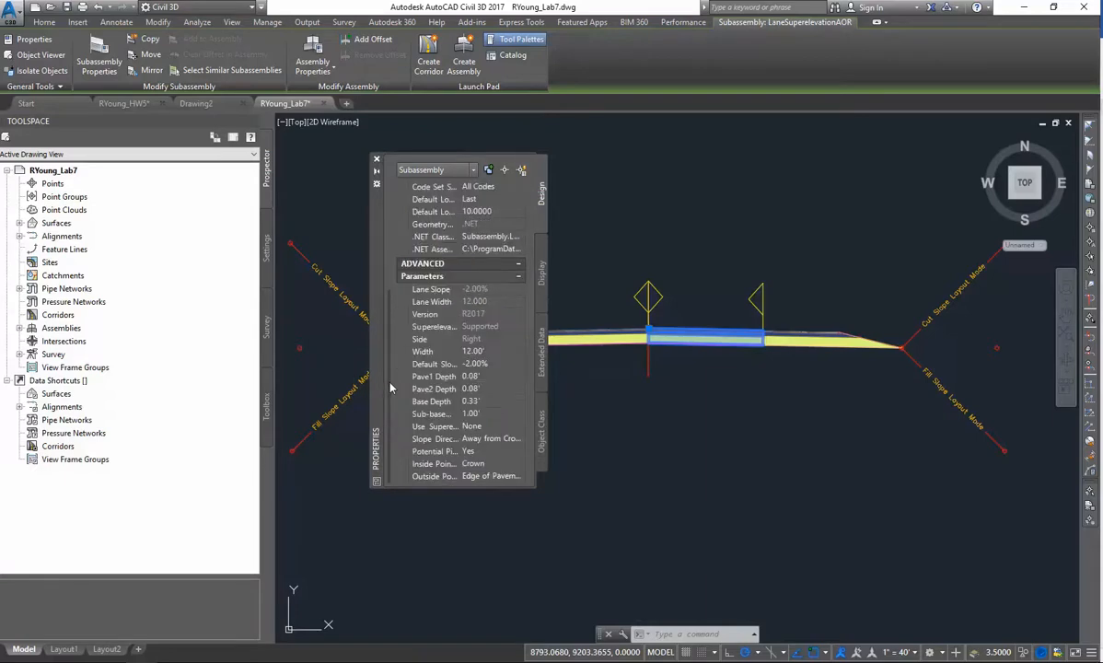
- Examine the right lane subassembly's parameters, including its width, default slope and sub-base depth, and clear the selection
scroll(468, 354, up, 4)
scroll(480, 292, down, 2)
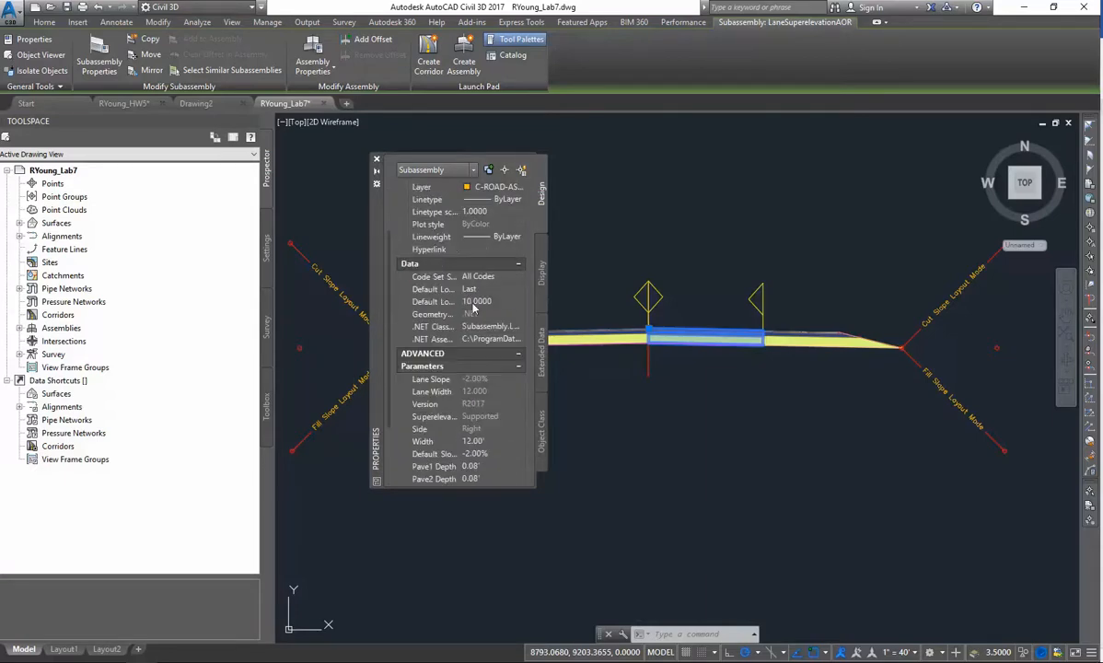
scroll(478, 296, up, 2)
scroll(471, 309, down, 3)
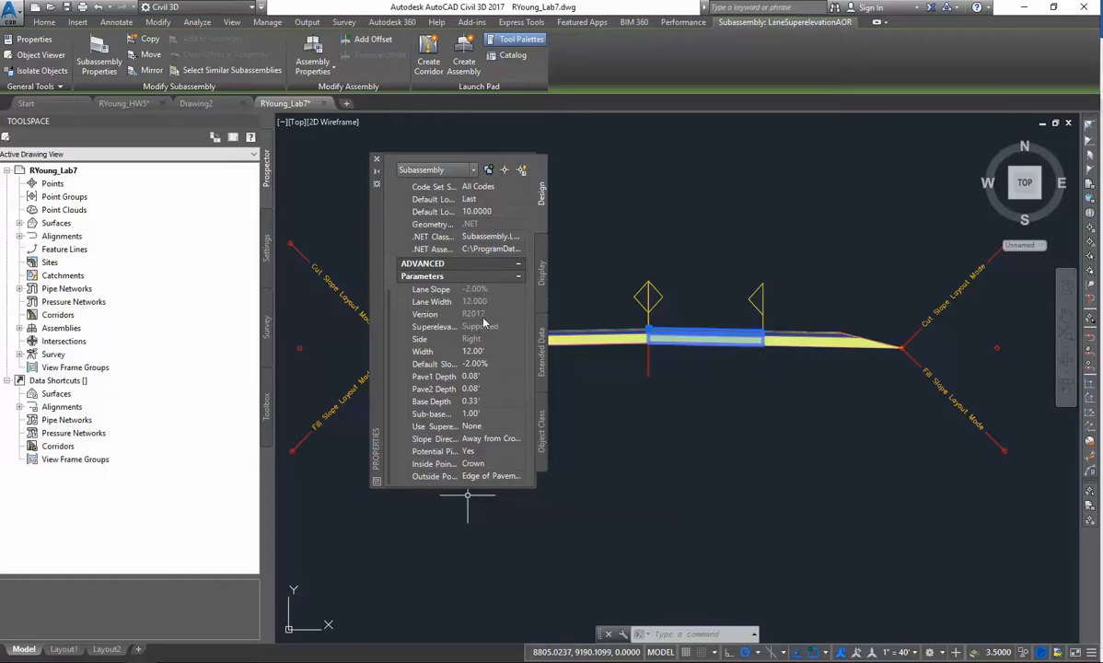
click(479, 353)
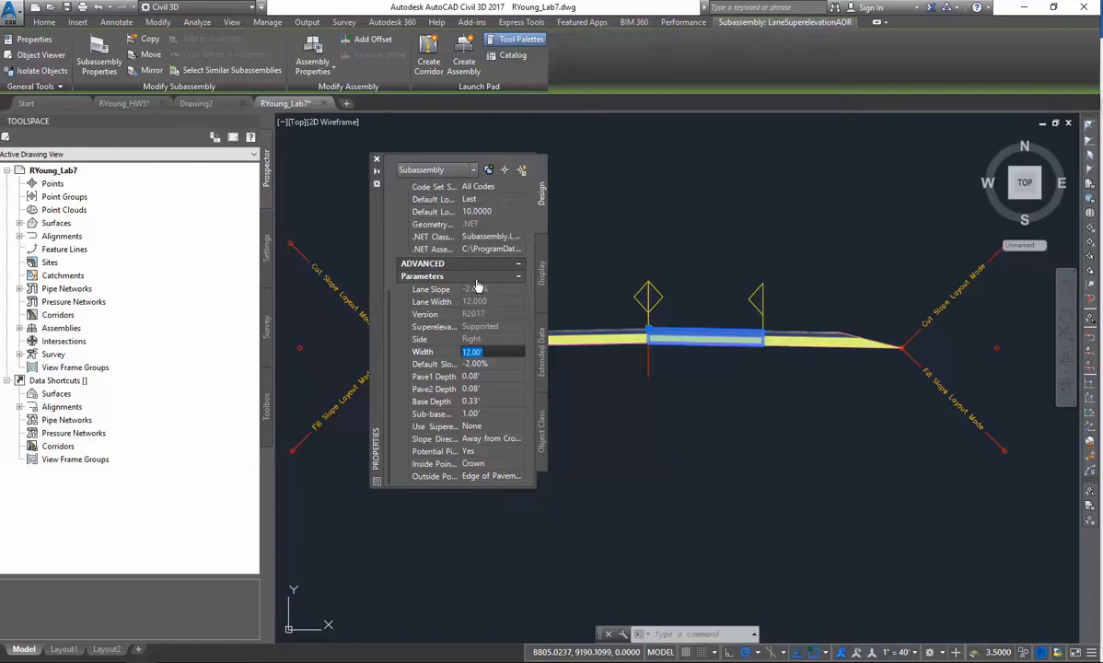
click(476, 315)
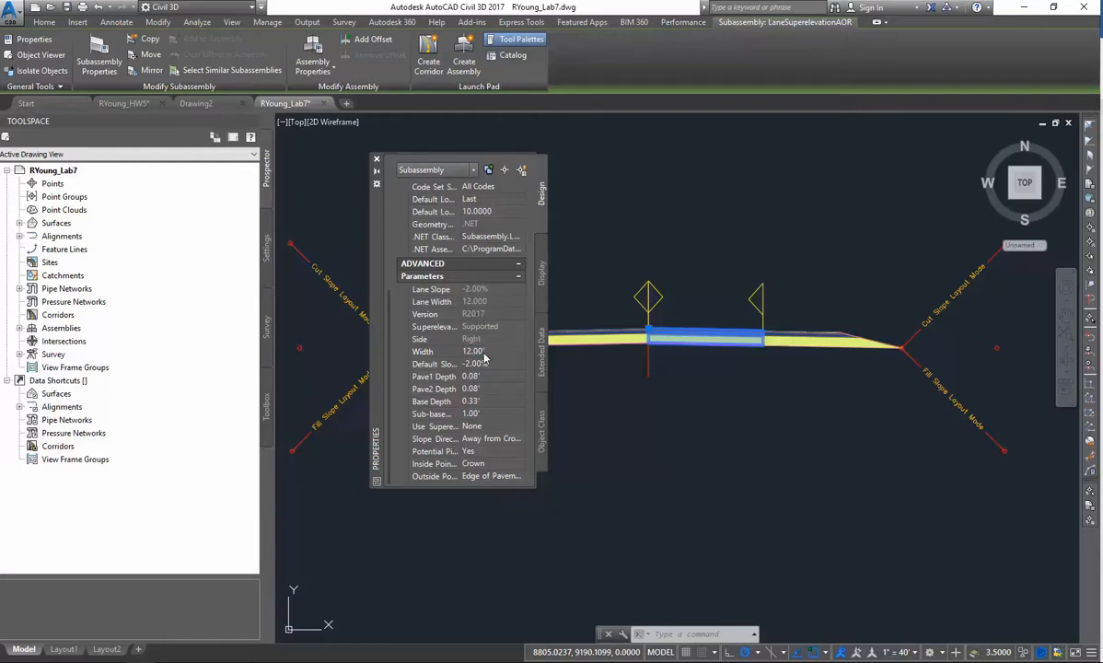
click(476, 351)
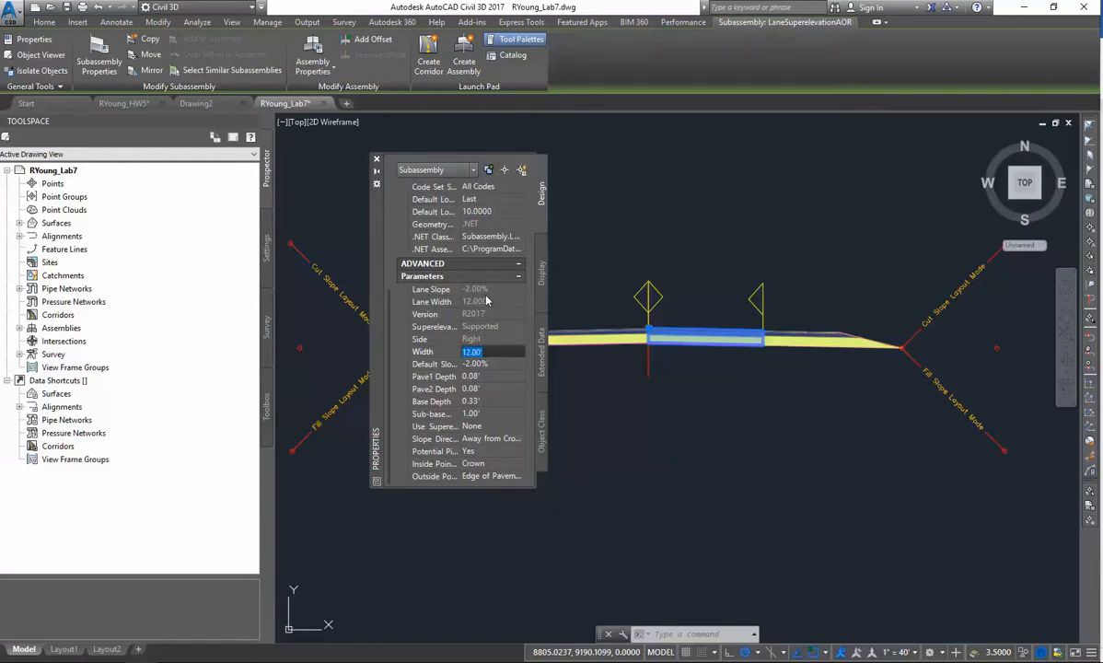
click(492, 366)
click(493, 353)
click(491, 366)
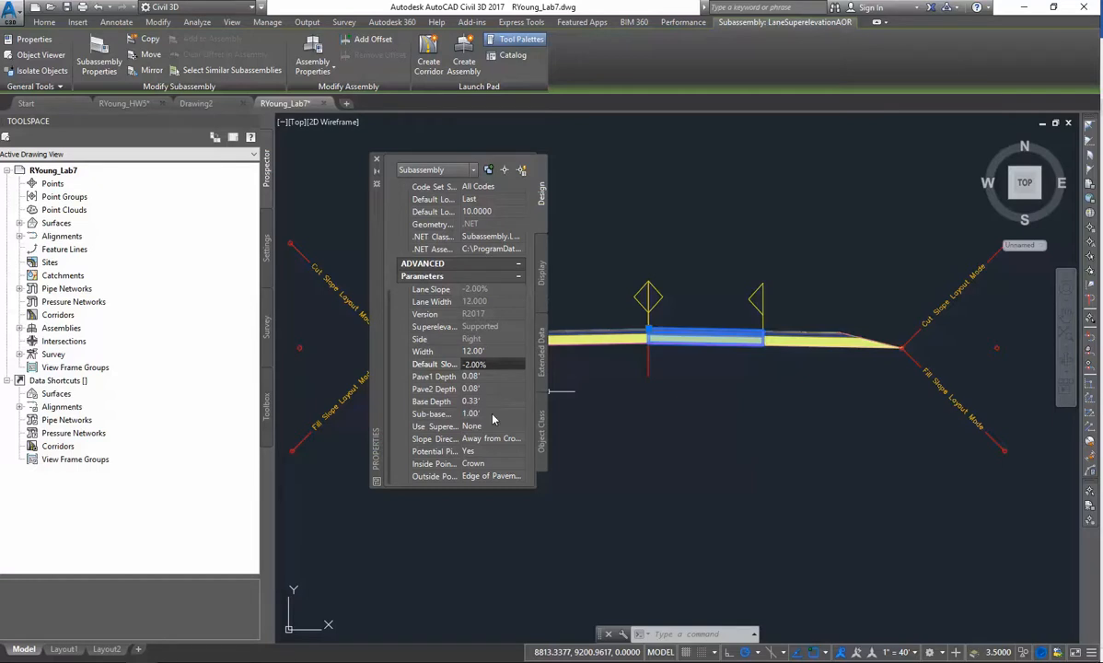
click(481, 414)
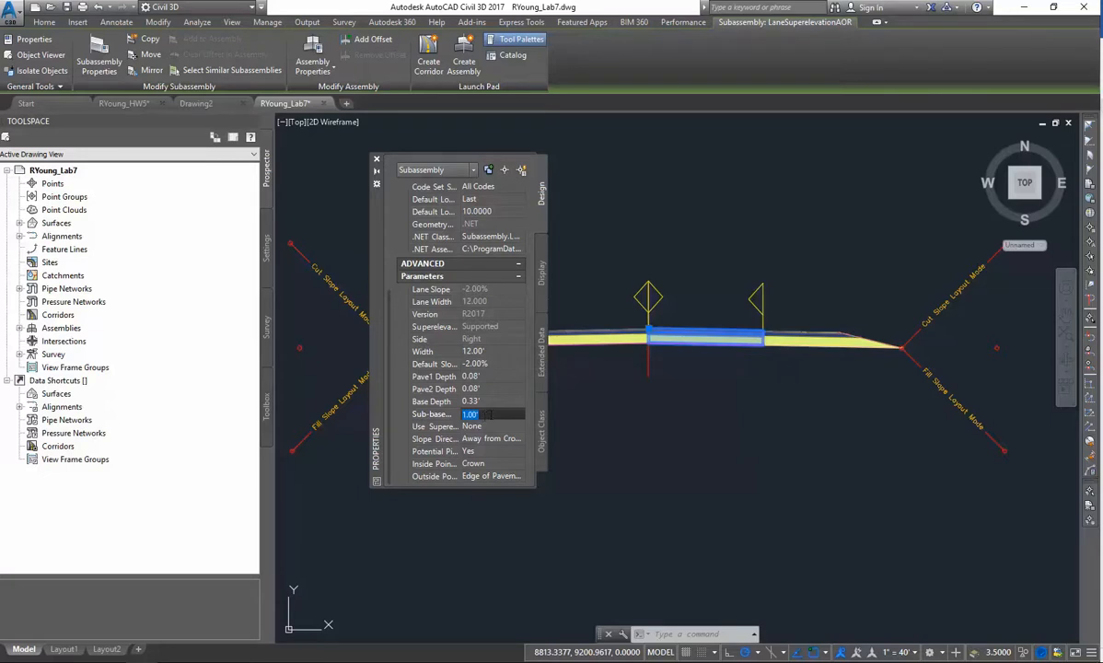
click(497, 351)
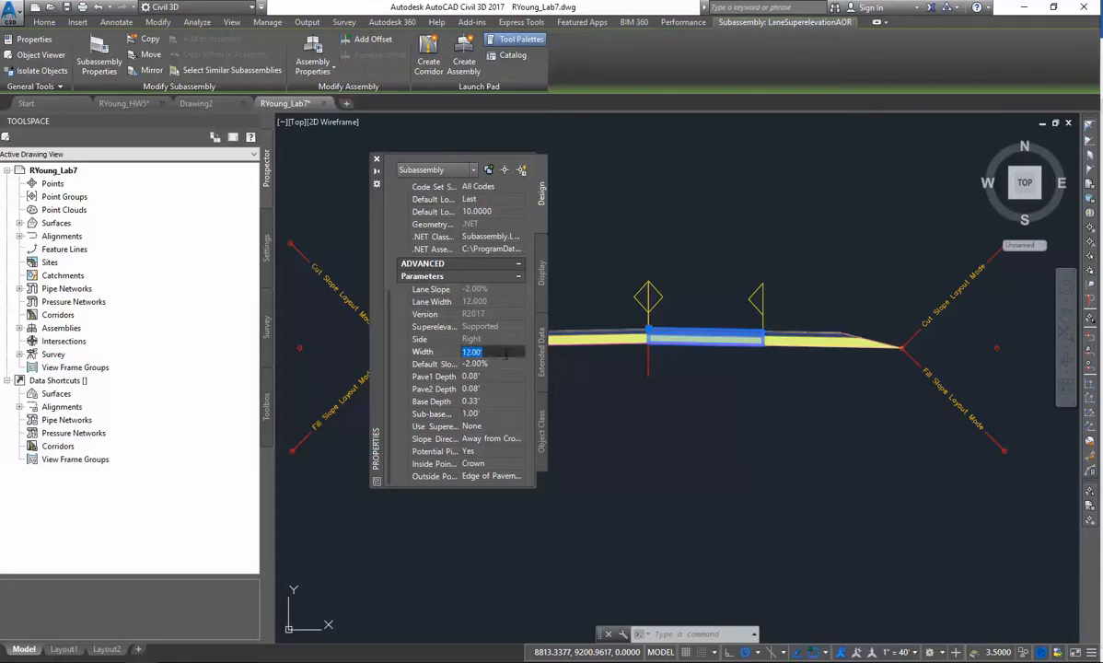
click(502, 365)
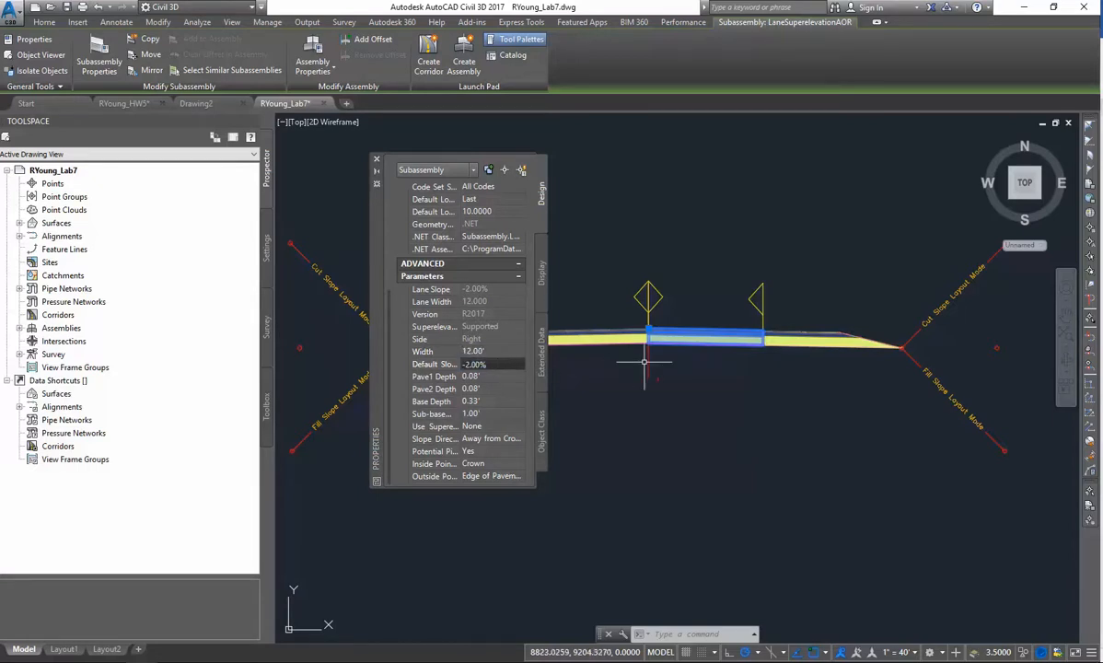
key(Escape)
key(Escape)
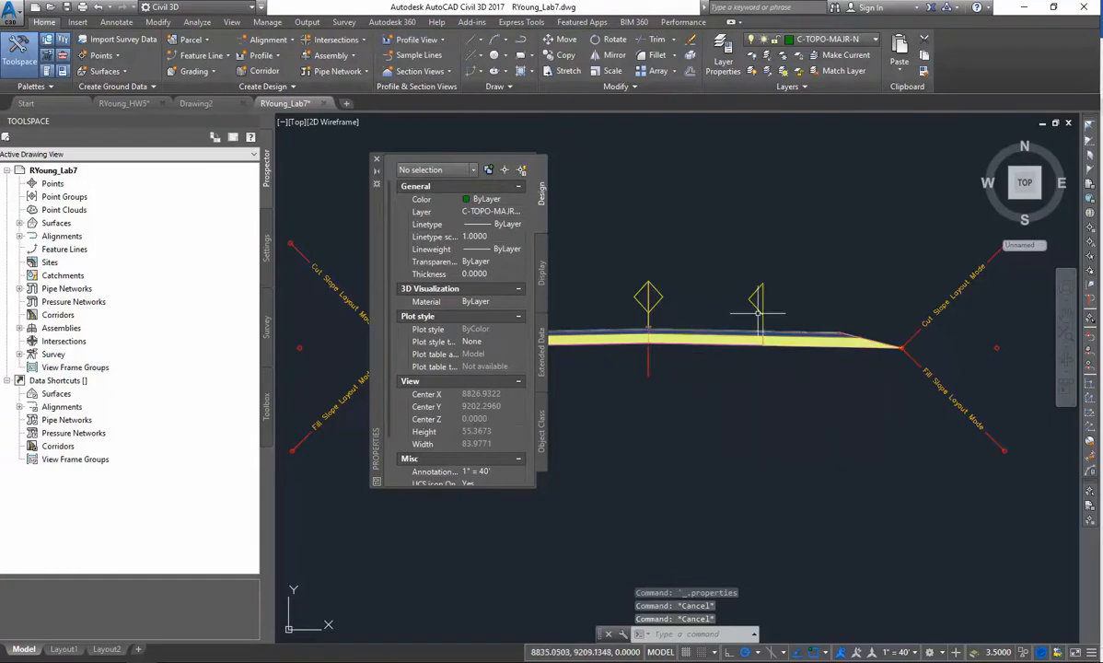
- Set the right shoulder subassembly's shoulder width to 3 ft
click(789, 335)
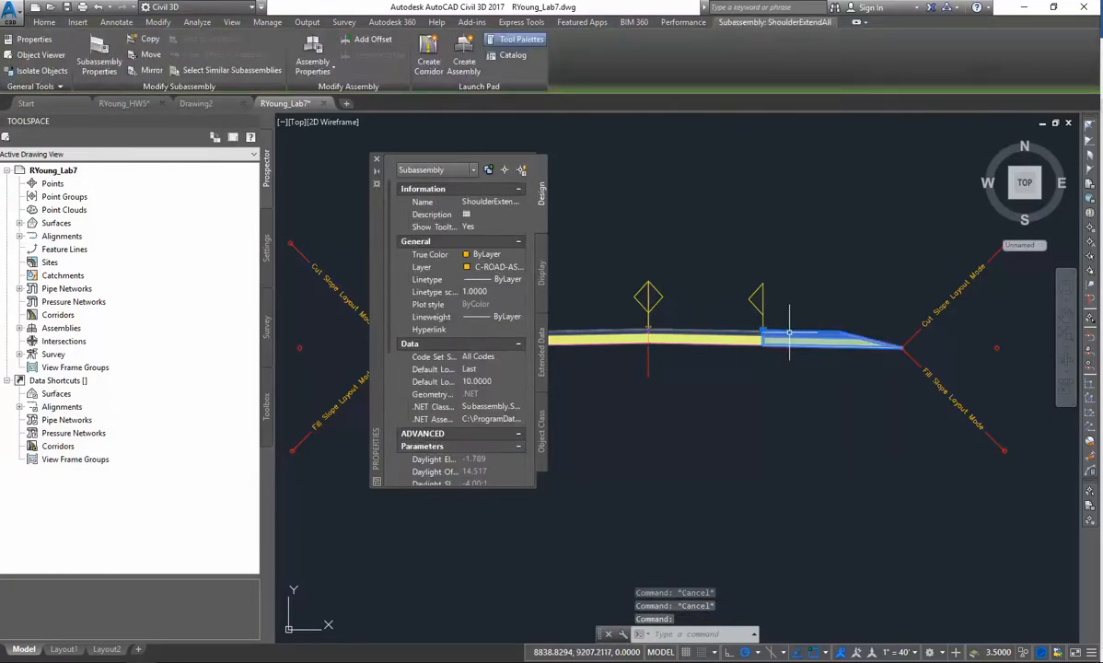
scroll(388, 344, down, 5)
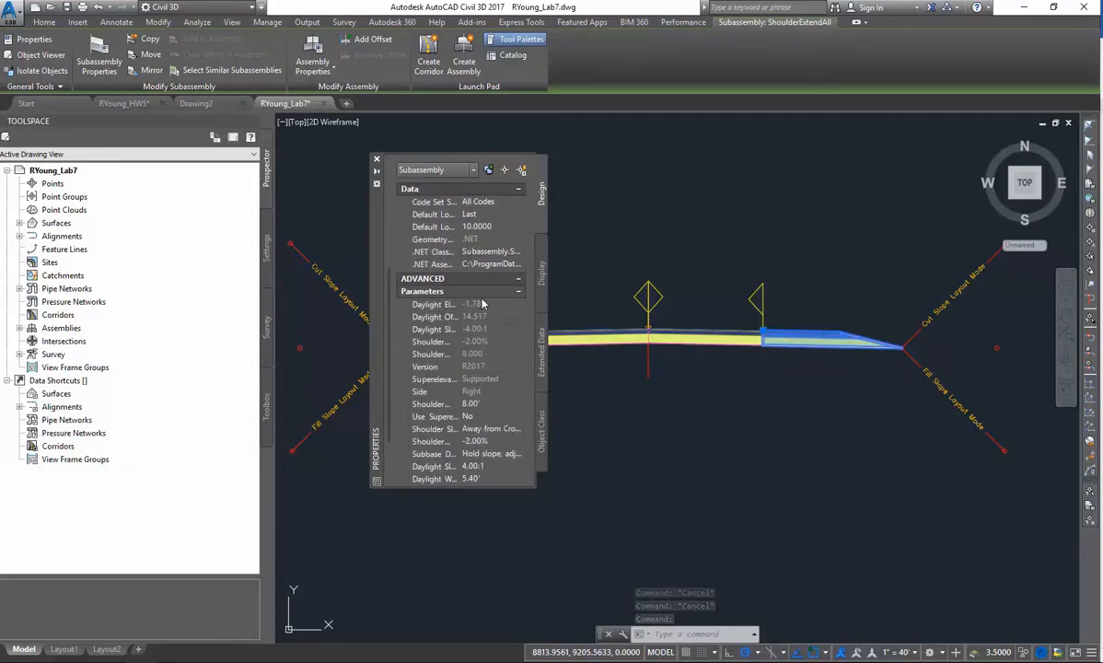
click(484, 404)
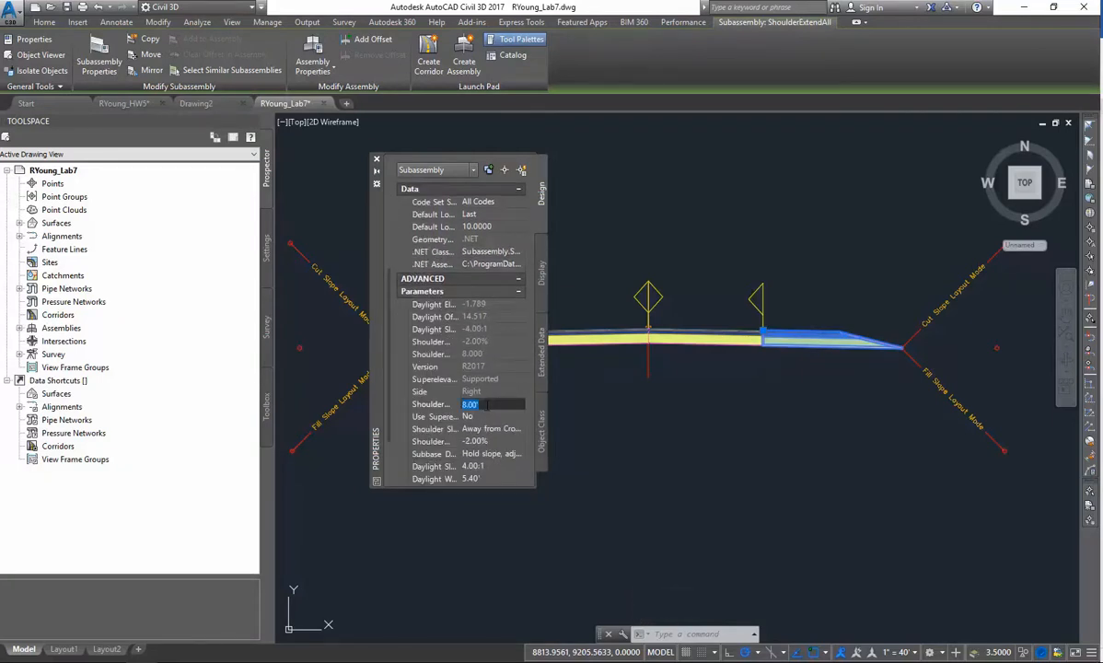
text(3)
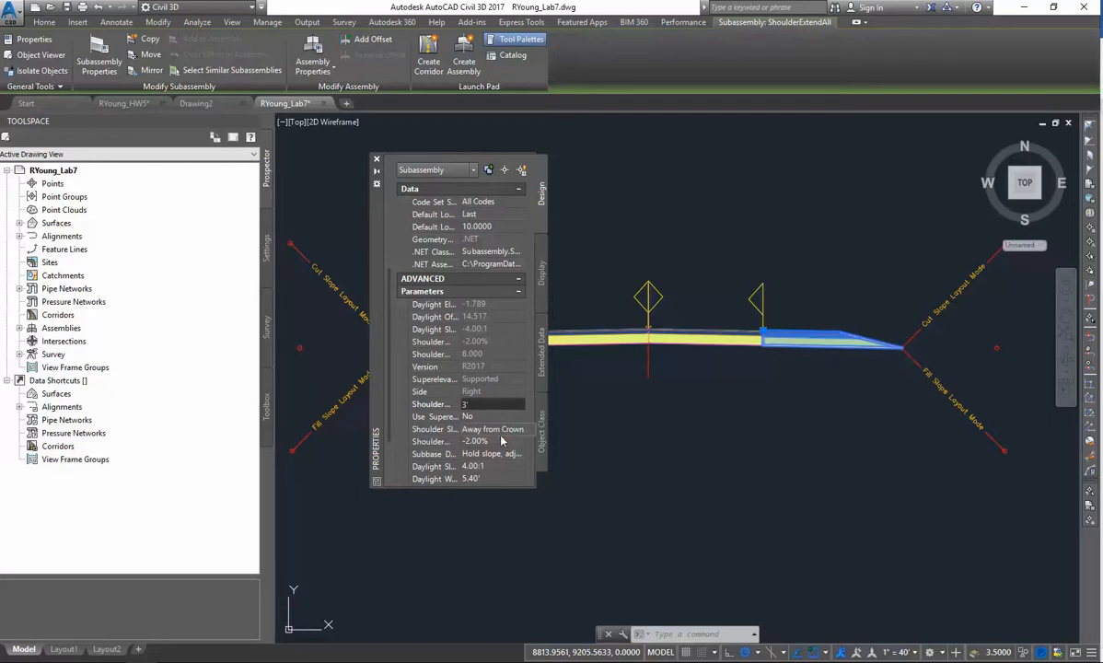
key(Return)
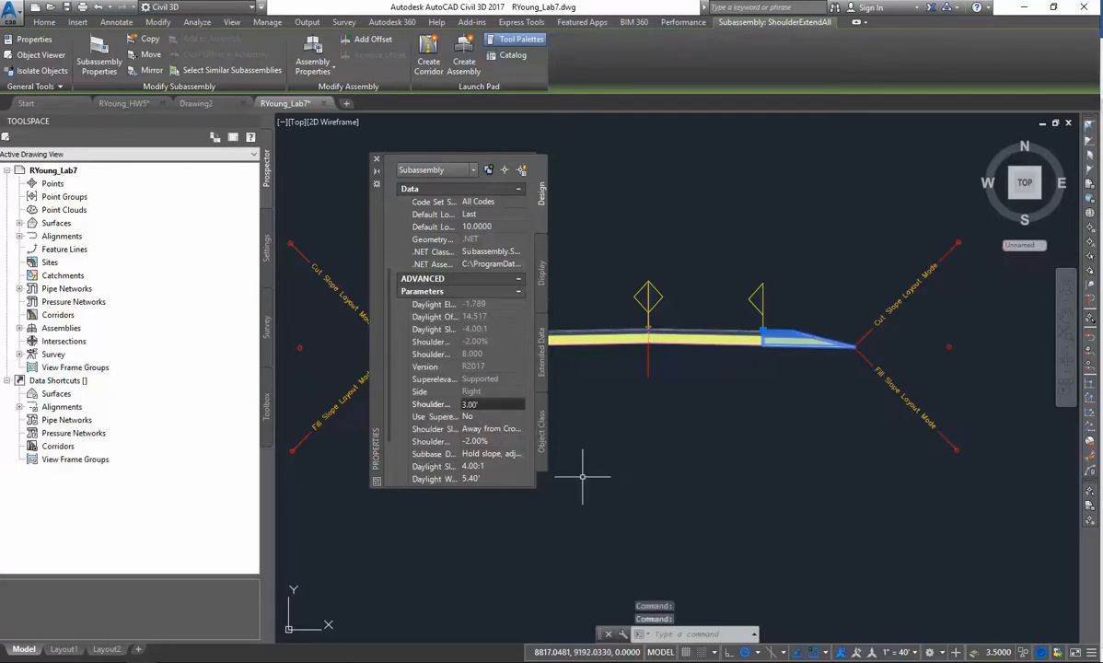
- Uncover the left shoulder by relocating the Properties palette and closing the tool palettes, and clear the subassembly selection
drag(376, 215, 639, 219)
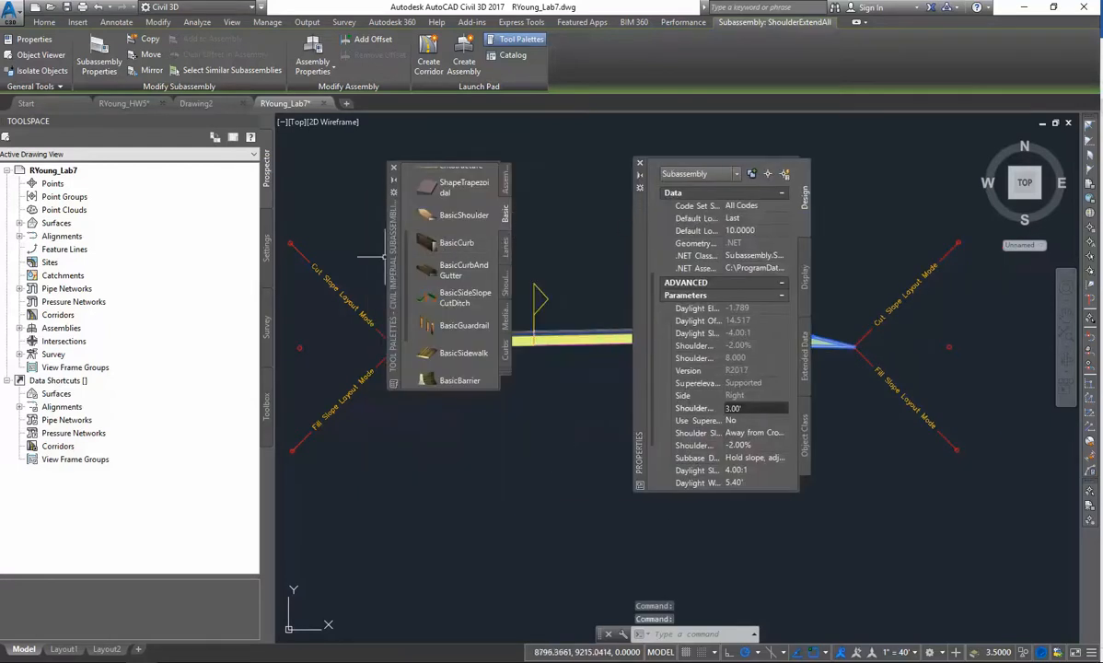
click(394, 171)
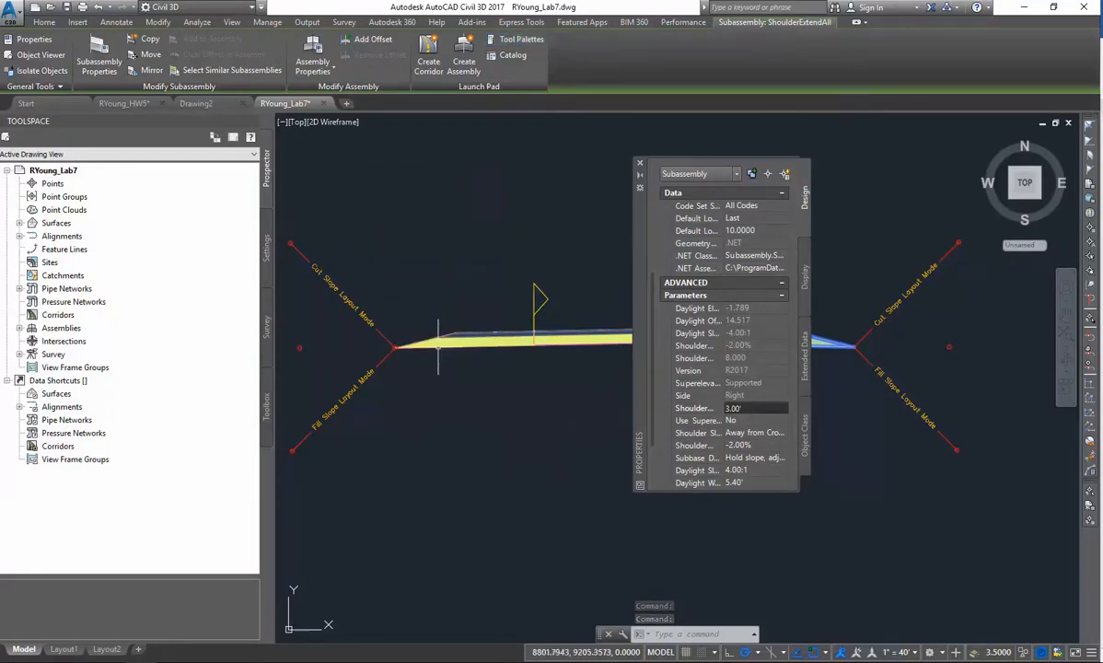
click(475, 331)
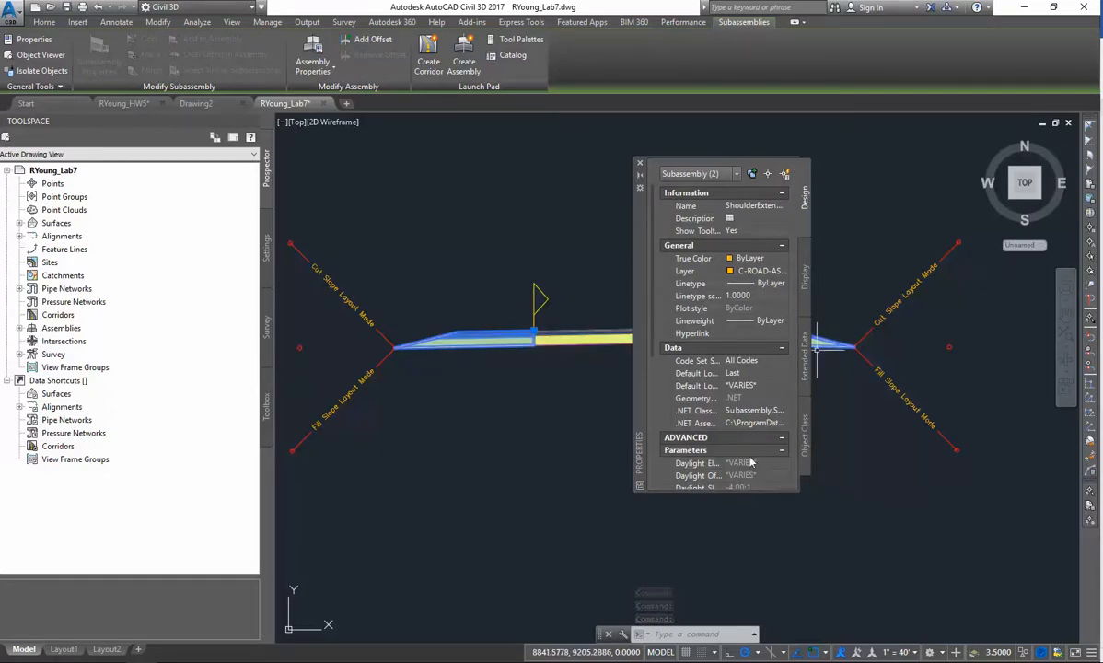
key(Escape)
key(Escape)
- Set the left shoulder subassembly's shoulder width to 3 ft
click(501, 337)
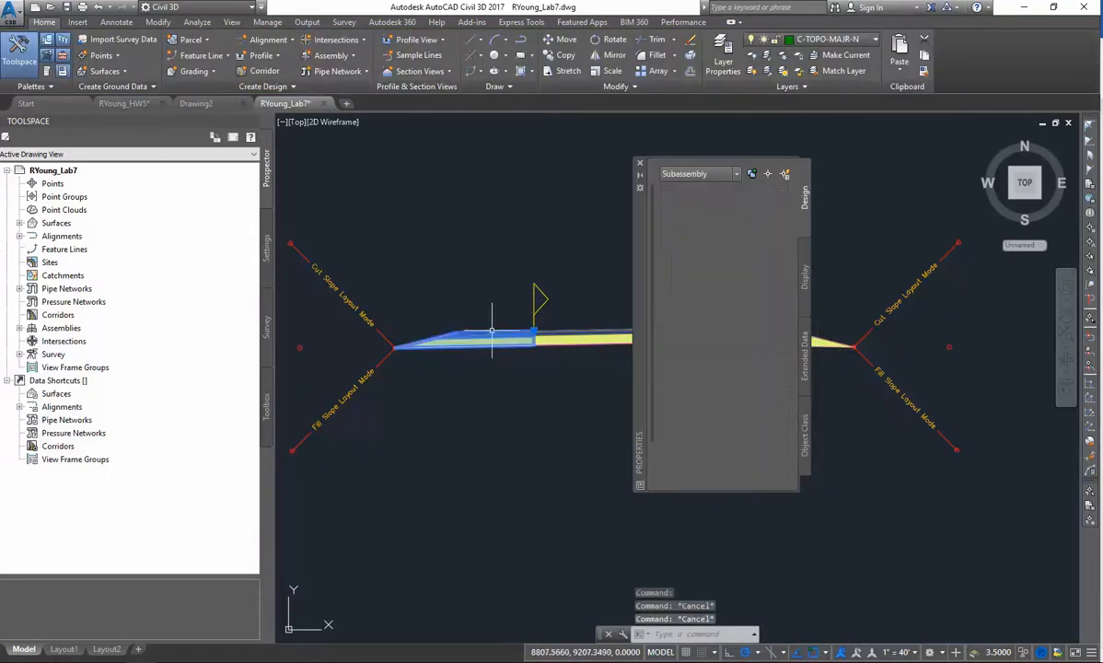
scroll(725, 424, down, 5)
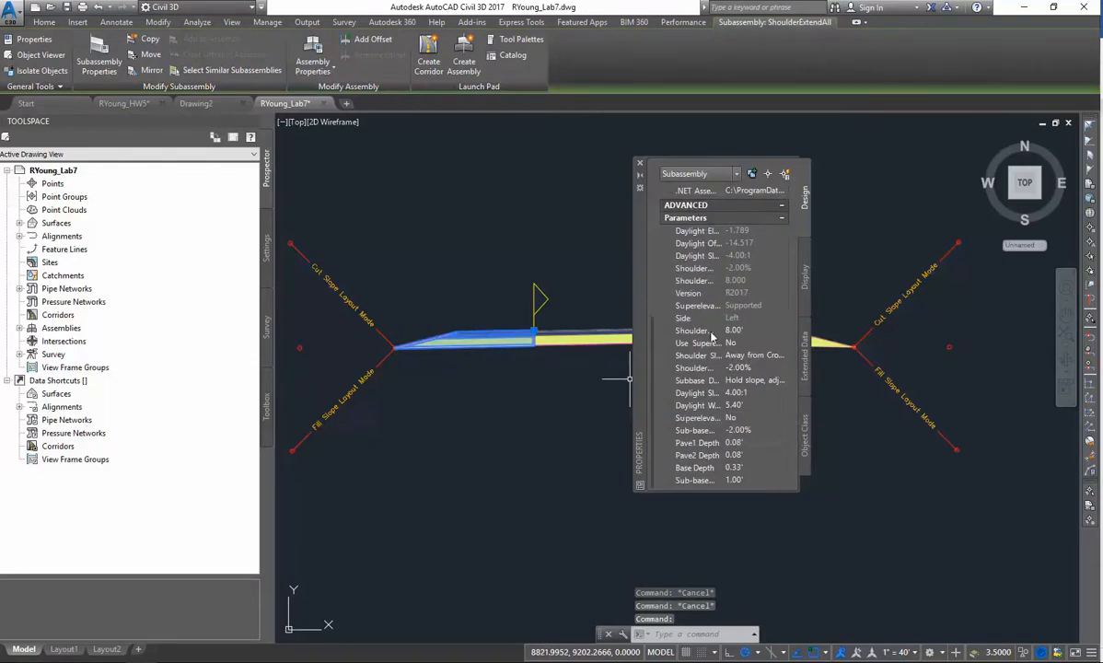
click(745, 330)
text(1)
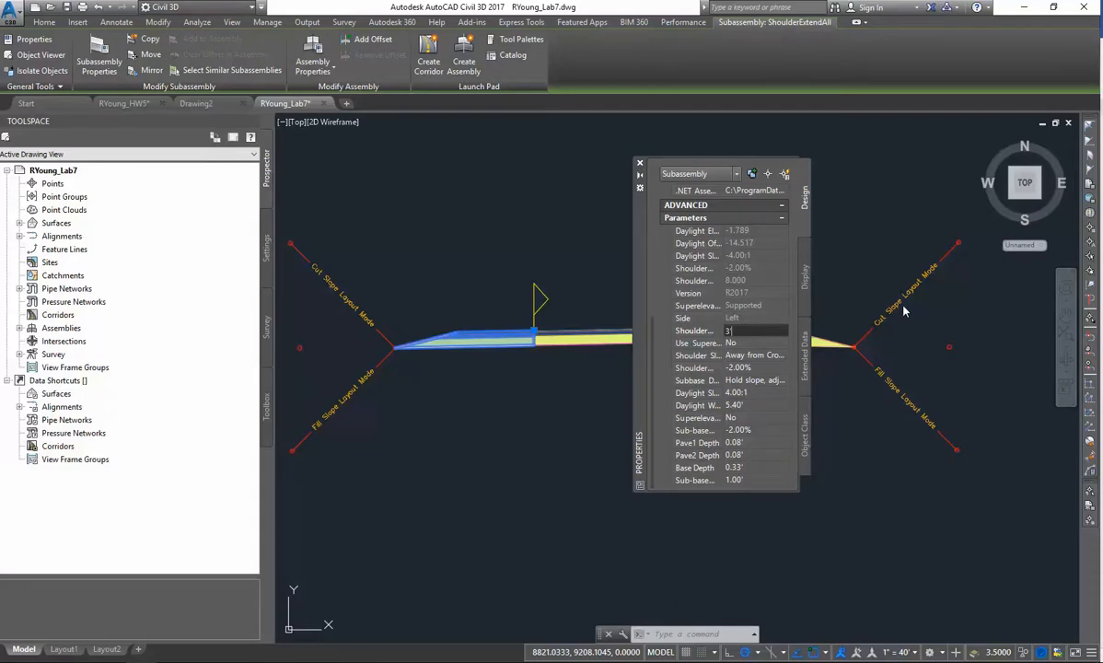
key(Return)
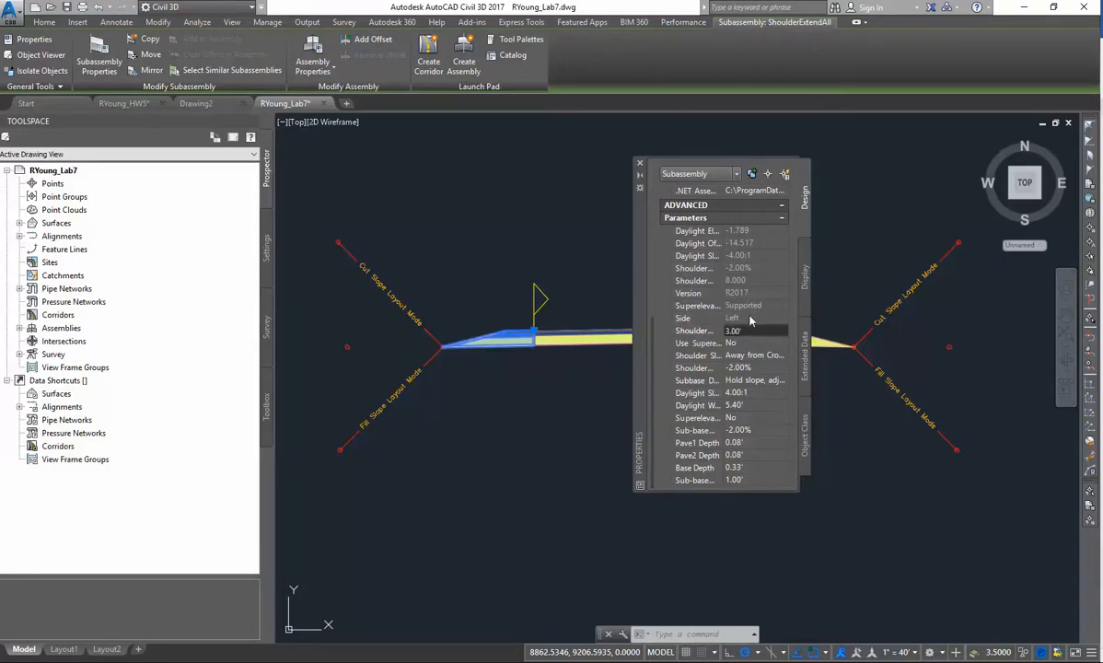
- Set the superelevation parameter listed below the daylight width to Yes for the left shoulder, and deselect it
click(713, 420)
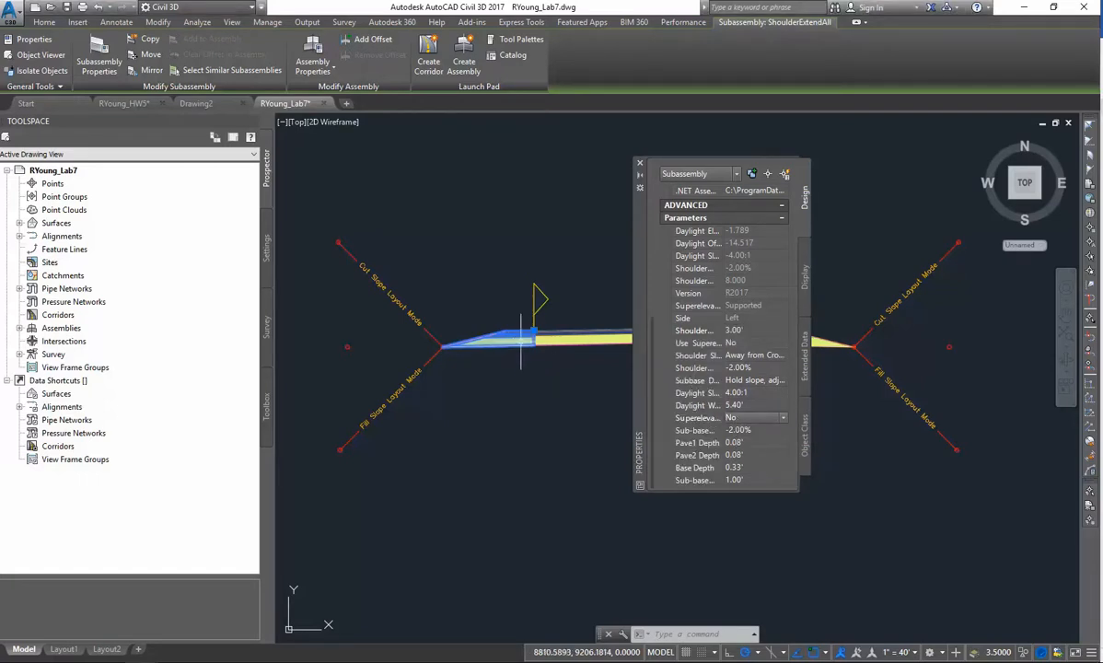
click(748, 418)
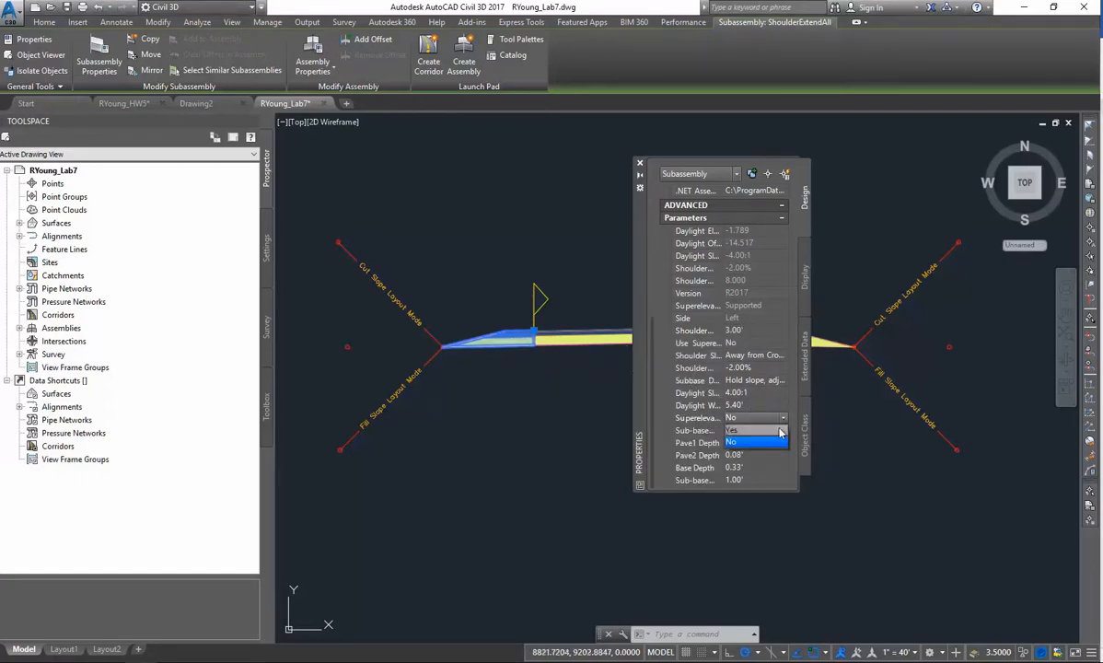
click(741, 432)
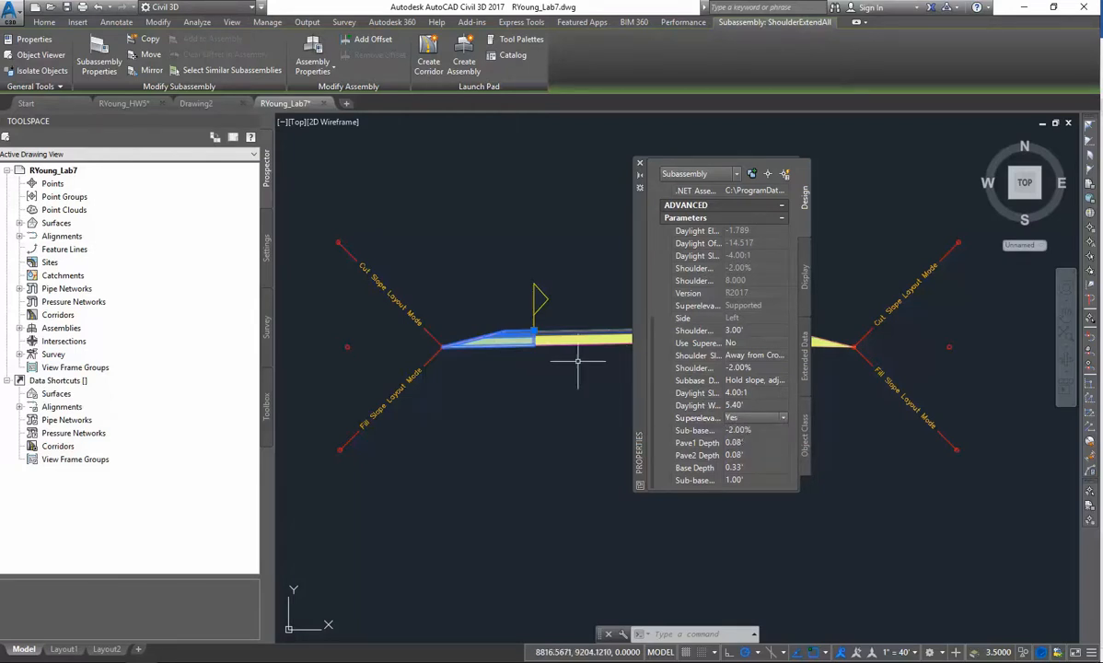
key(Escape)
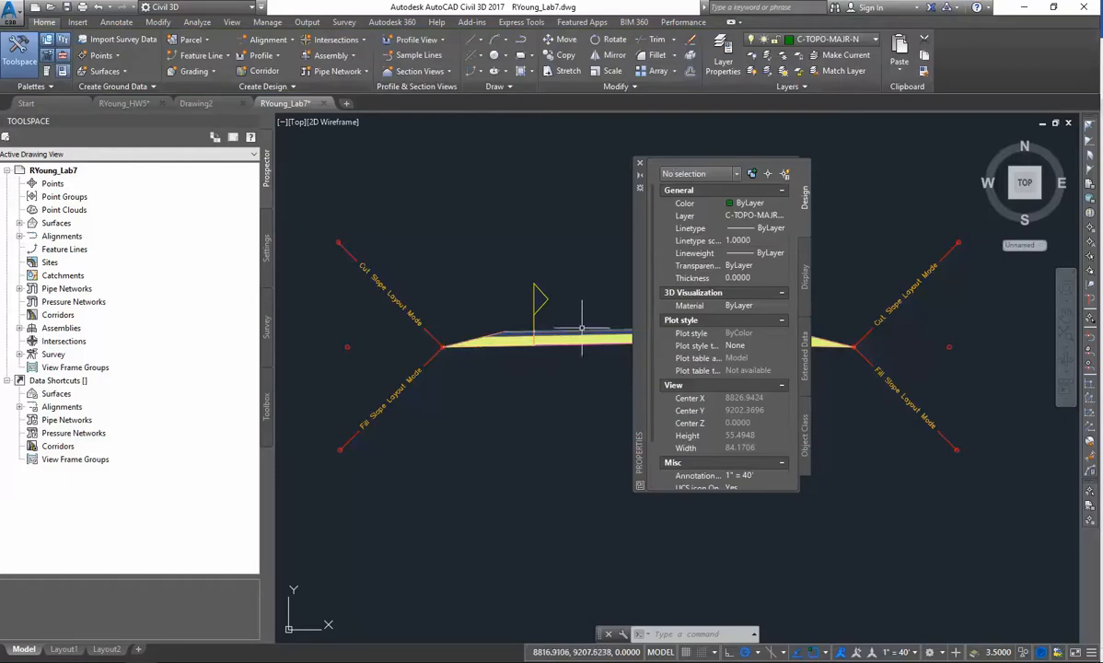
- Select the right shoulder subassembly and bring up its parameters, with the Properties palette moved off the shoulder
click(816, 338)
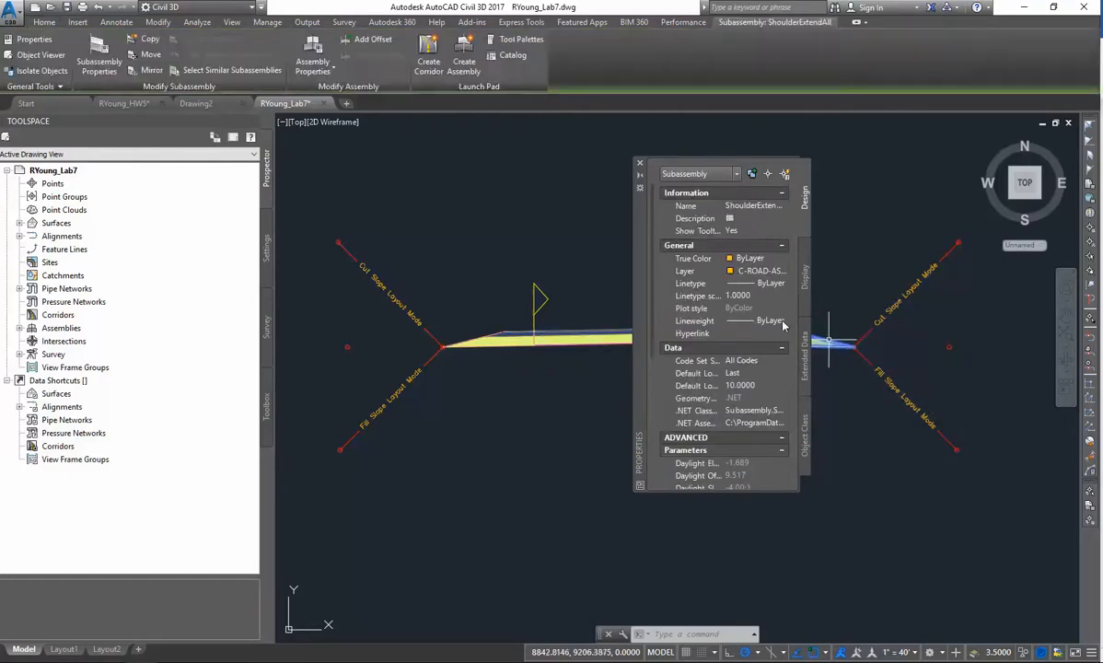
drag(639, 221, 500, 219)
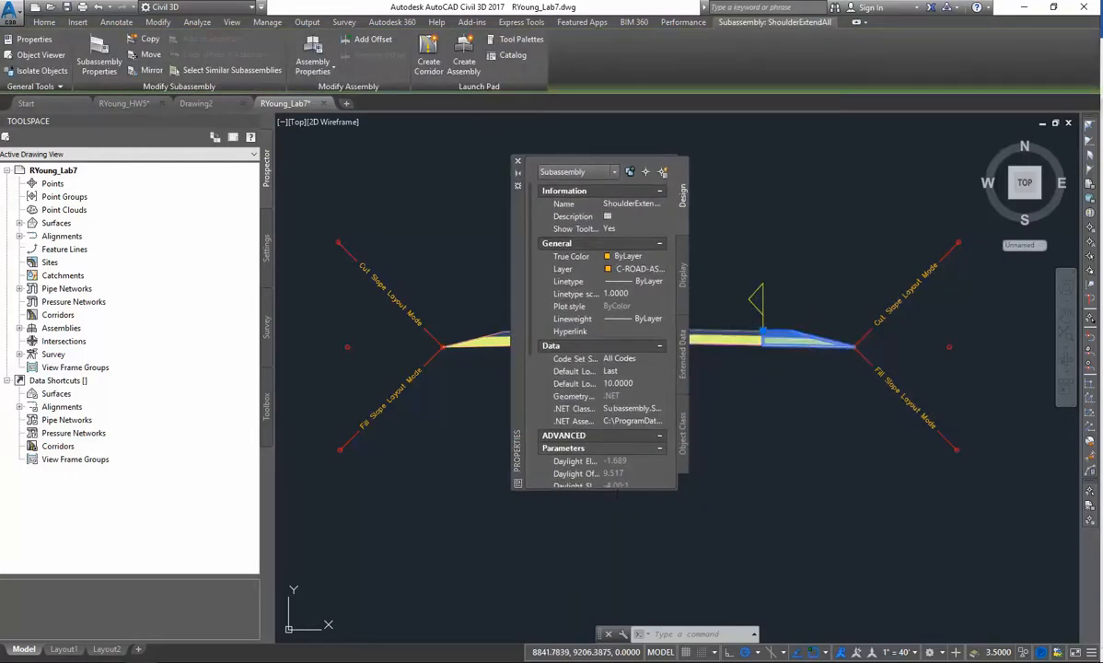
scroll(529, 350, down, 5)
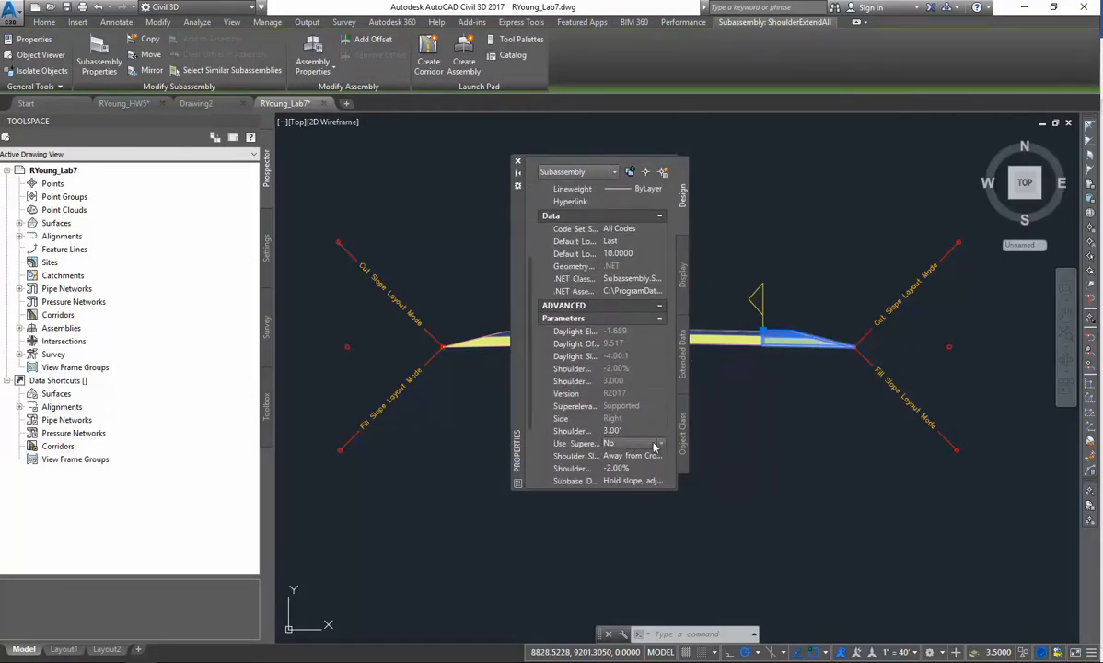
click(612, 443)
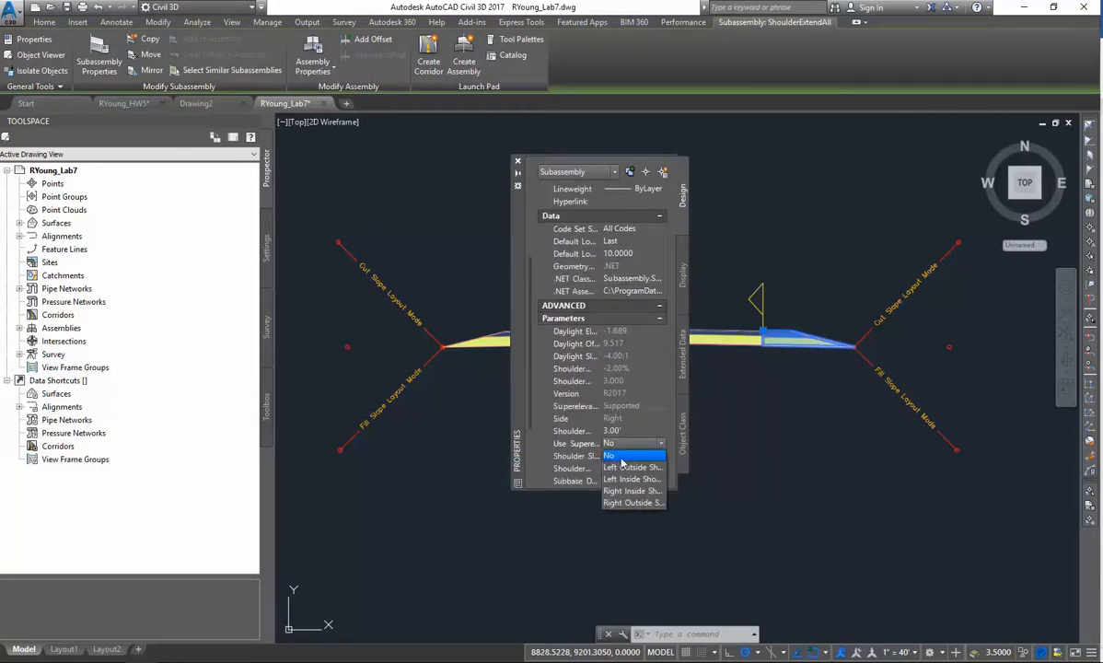
click(632, 455)
click(632, 447)
click(631, 451)
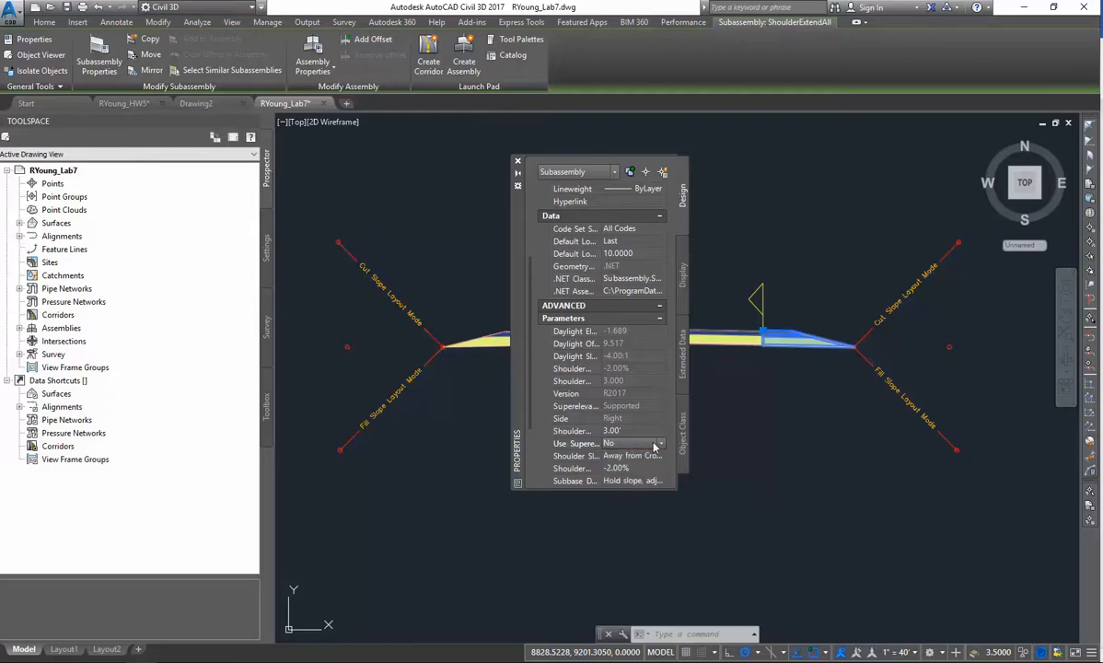
- Set the superelevation parameter listed below the daylight width to Yes for the right shoulder
scroll(649, 433, down, 3)
click(626, 417)
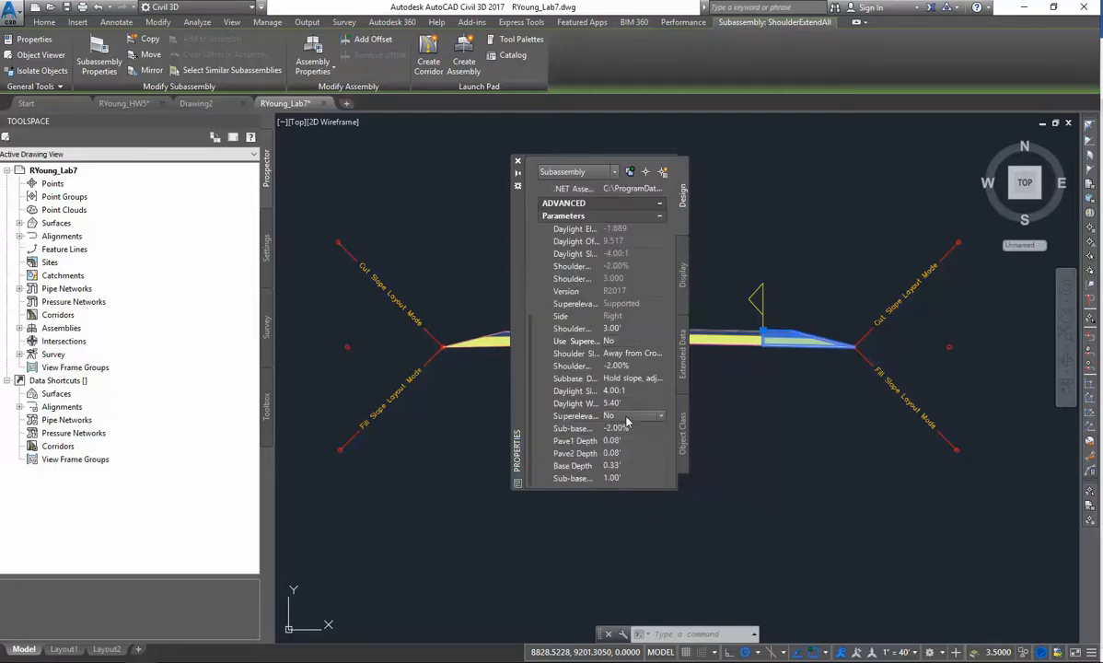
click(660, 417)
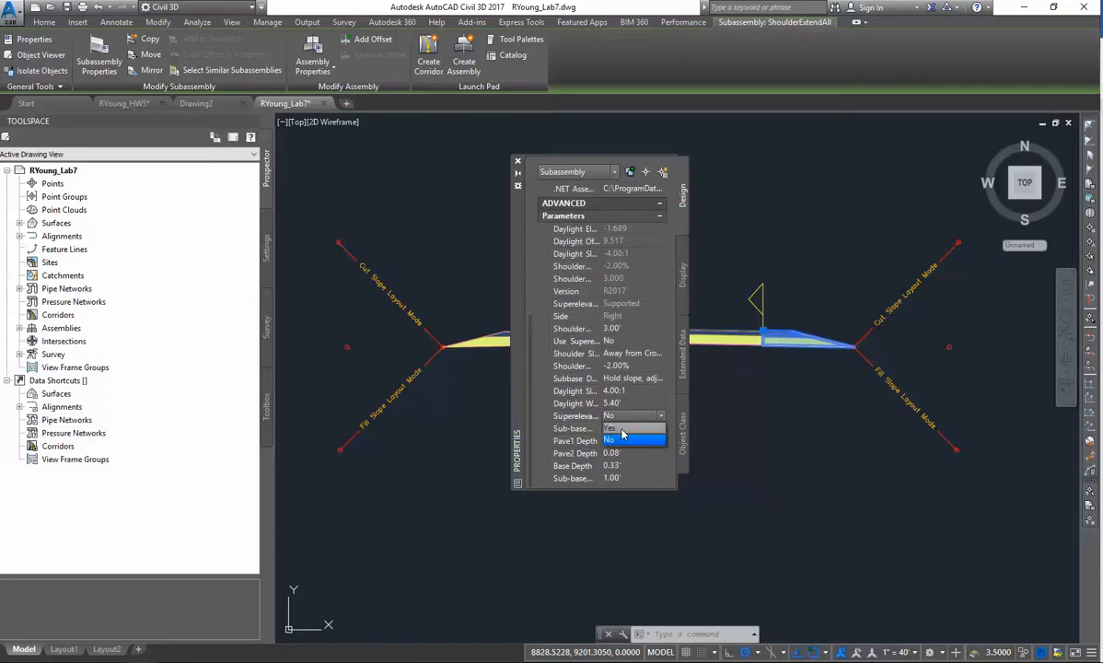
click(622, 432)
- Set the right shoulder's Use Superelevation parameter to Right Outside Shoulder, and deselect the subassembly
click(612, 341)
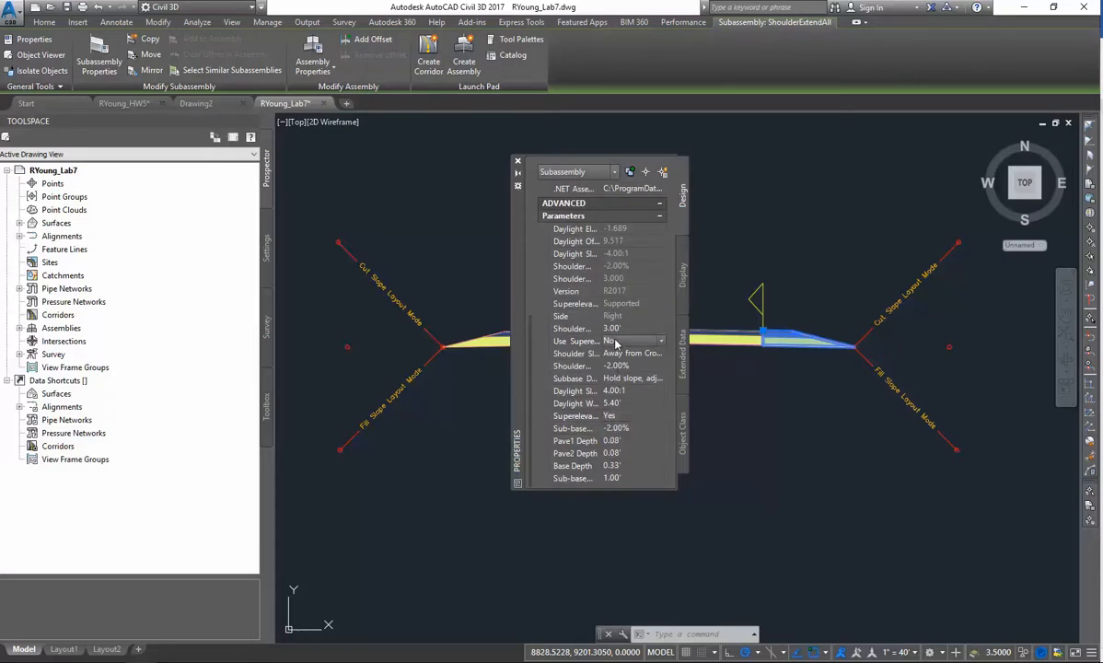
click(661, 342)
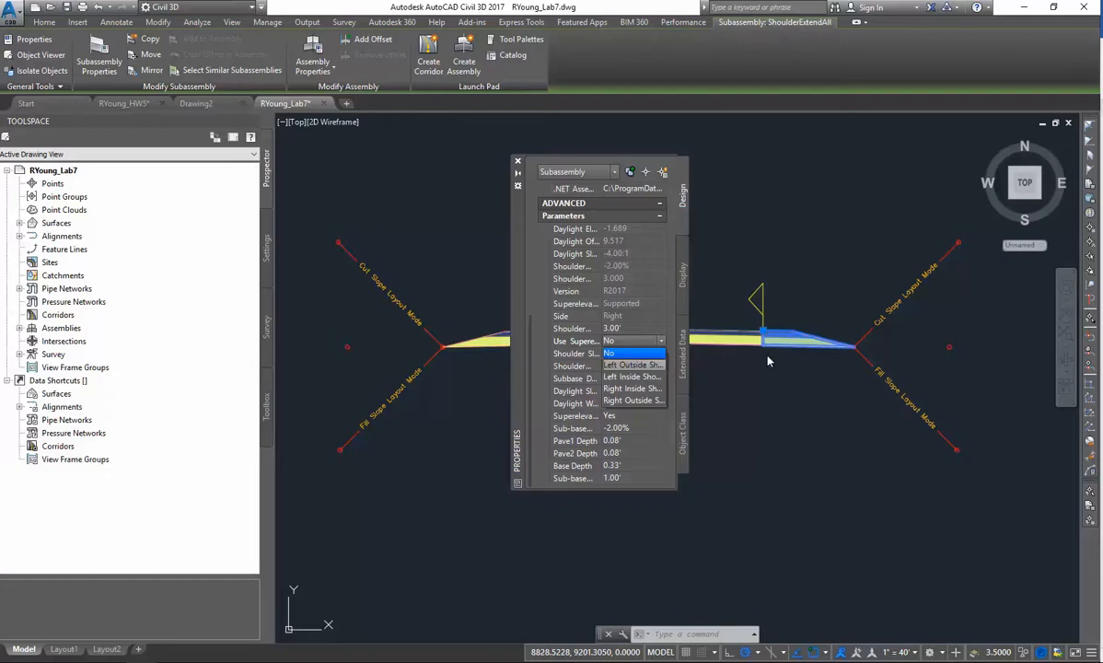
click(645, 401)
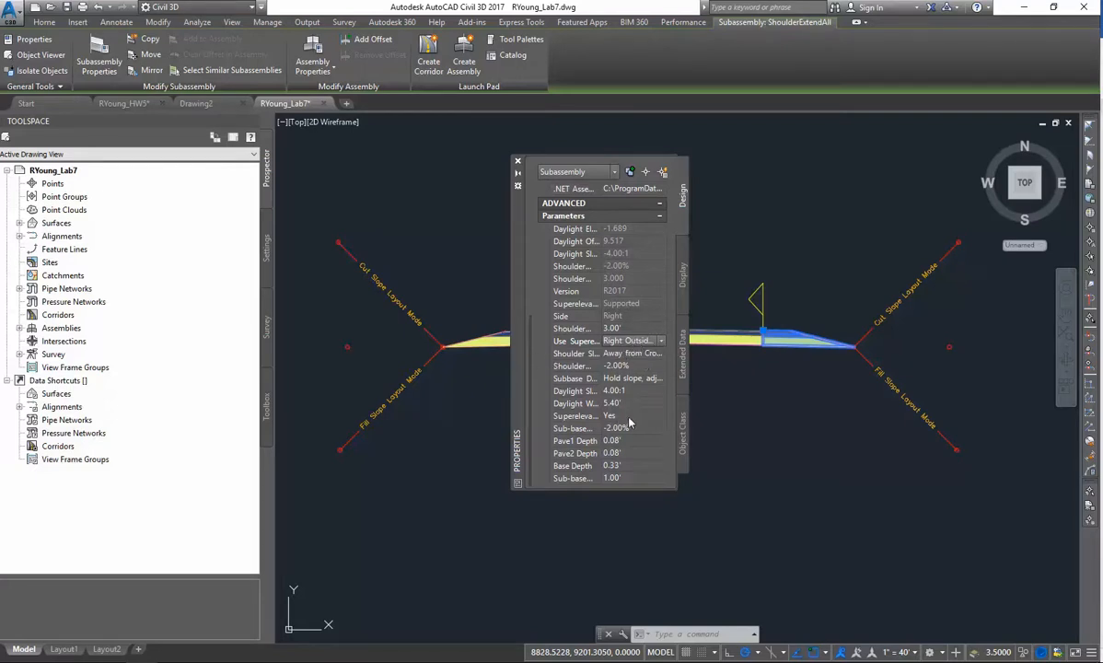
key(Escape)
key(Escape)
- Set the left shoulder's Use Superelevation parameter to Left Outside Shoulder, and deselect the subassembly
click(511, 344)
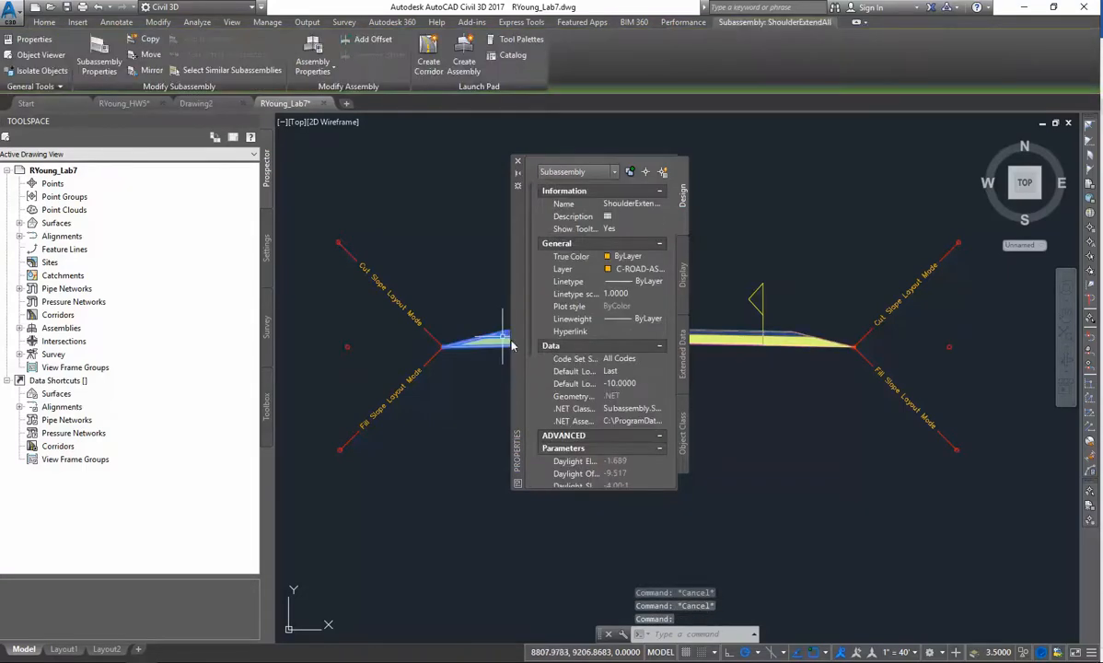
scroll(544, 390, down, 5)
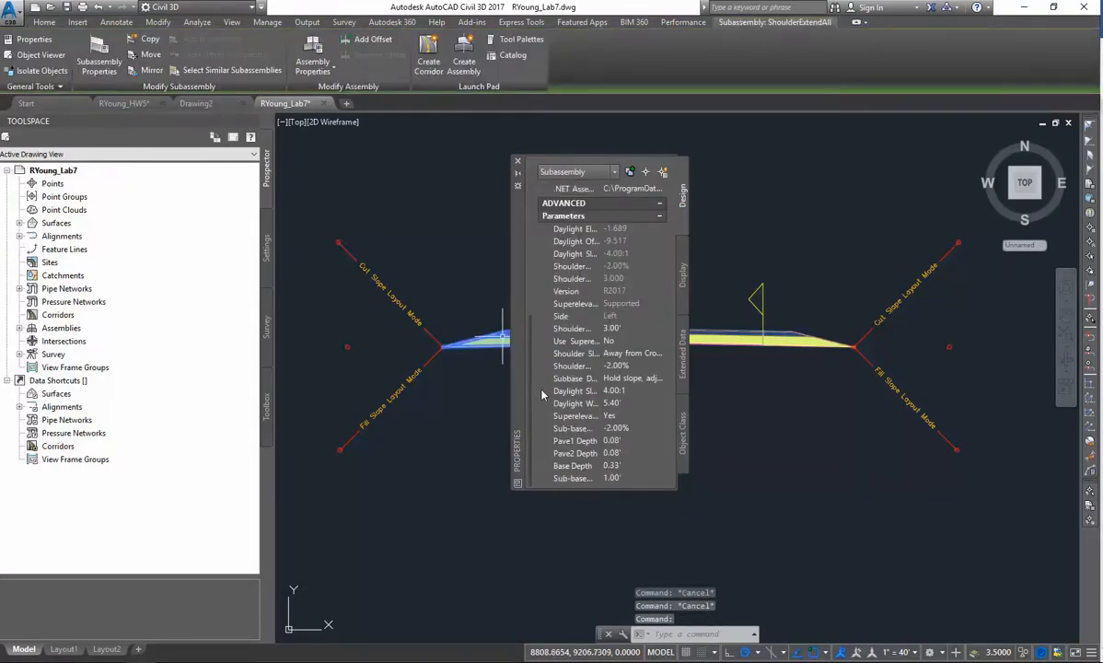
click(622, 343)
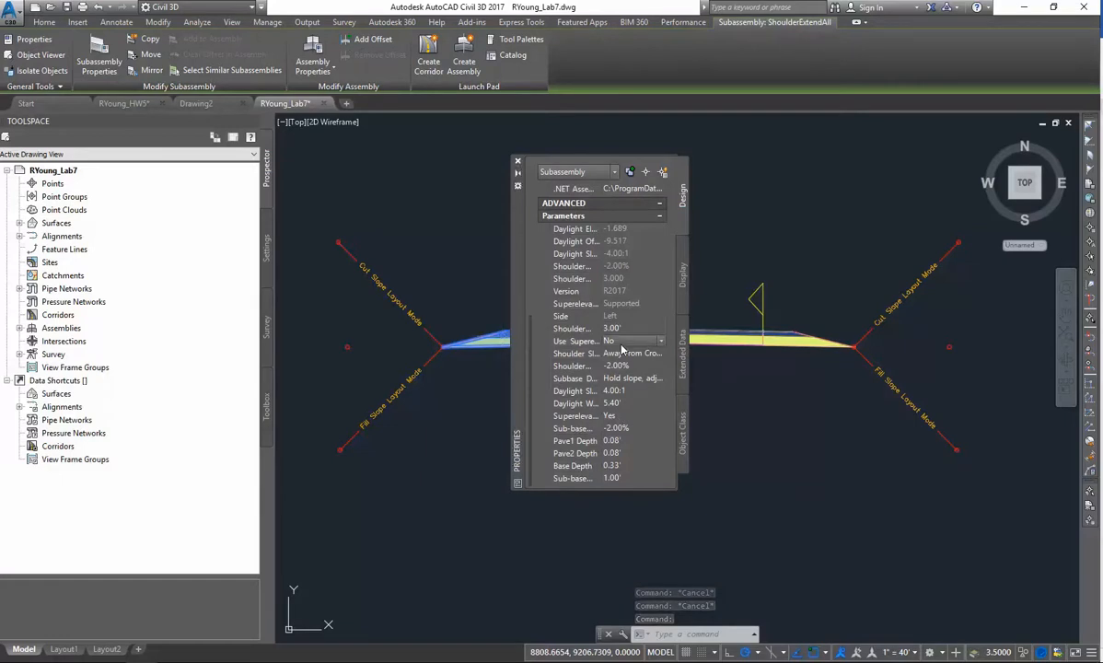
click(659, 342)
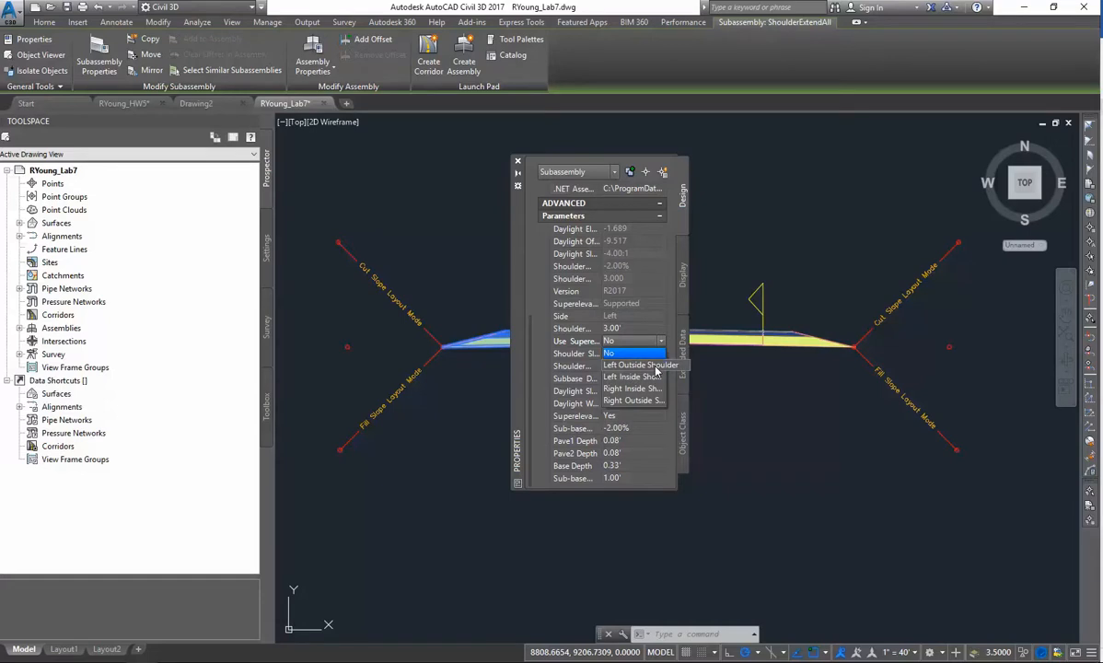
click(656, 366)
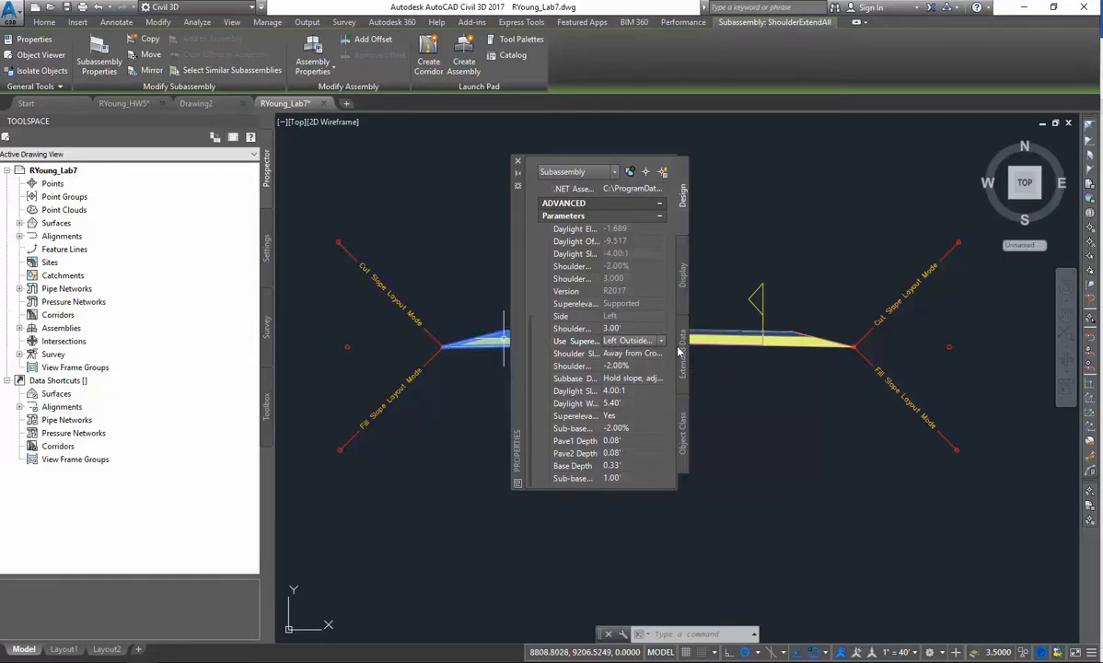
key(Escape)
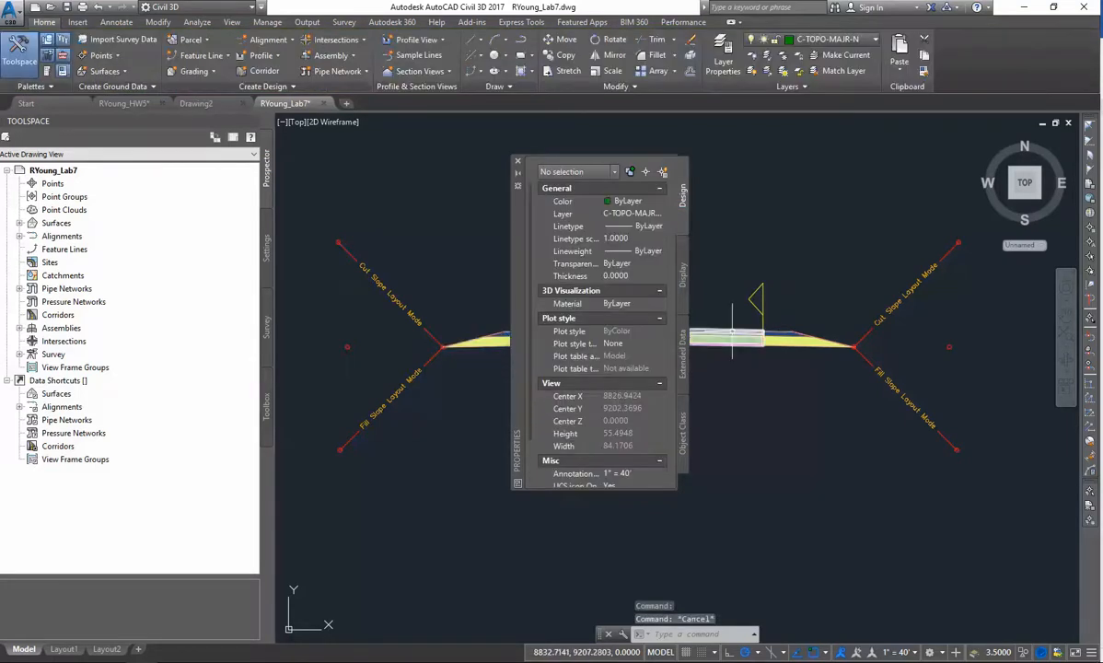
- Set the right lane subassembly's Use Superelevation parameter to Right Lane Inside, and deselect the lane
click(733, 337)
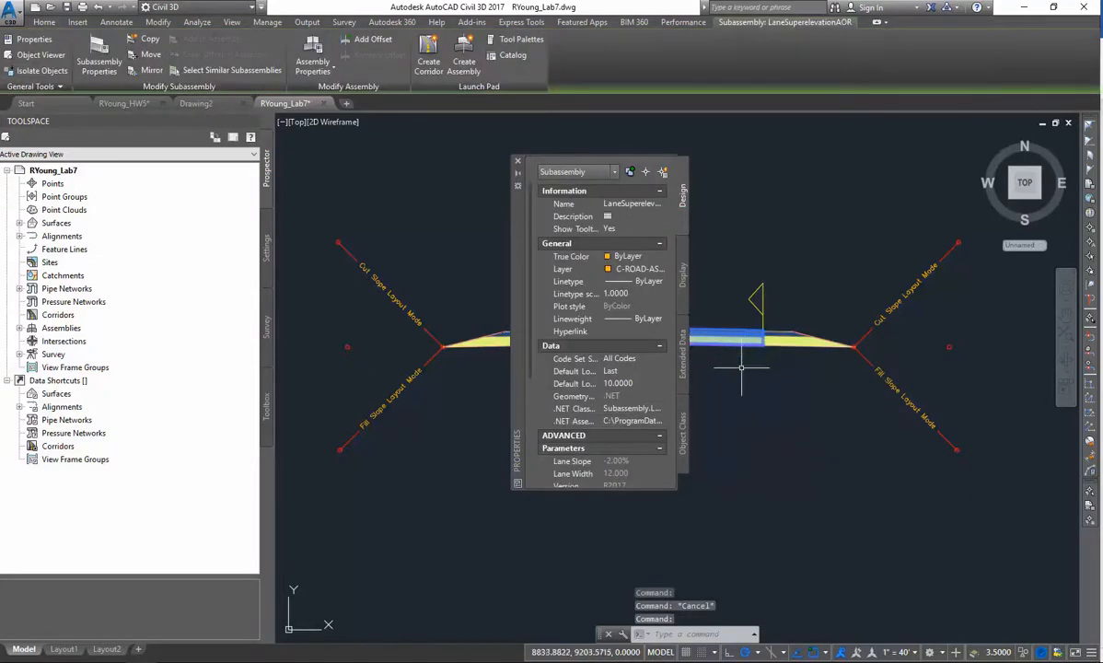
drag(531, 351, 531, 476)
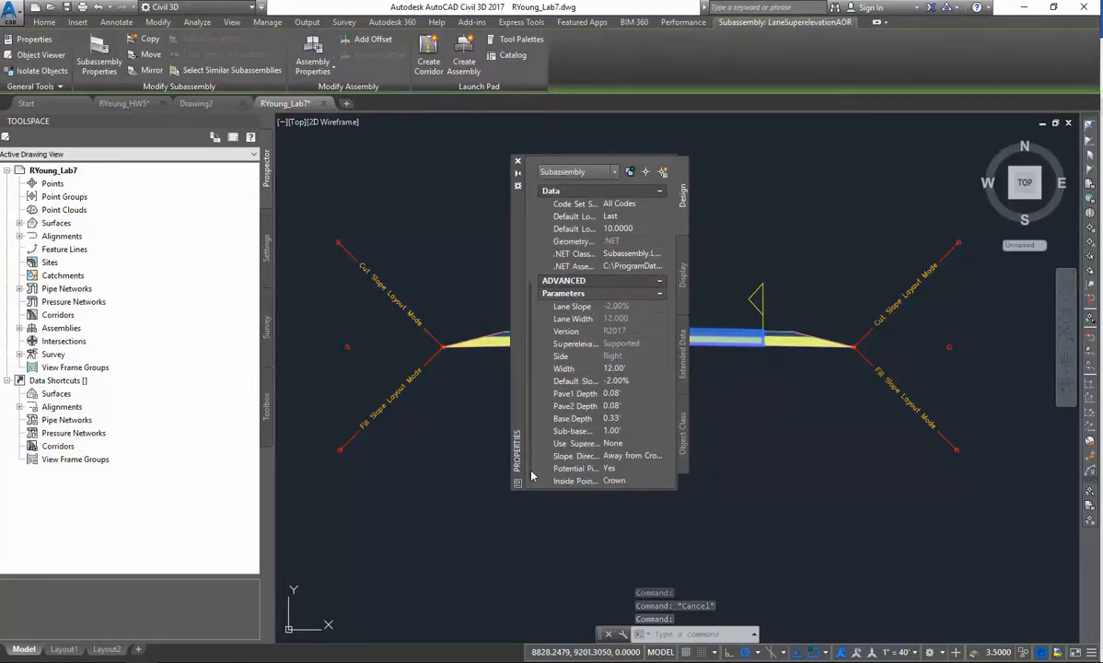
click(632, 448)
click(659, 445)
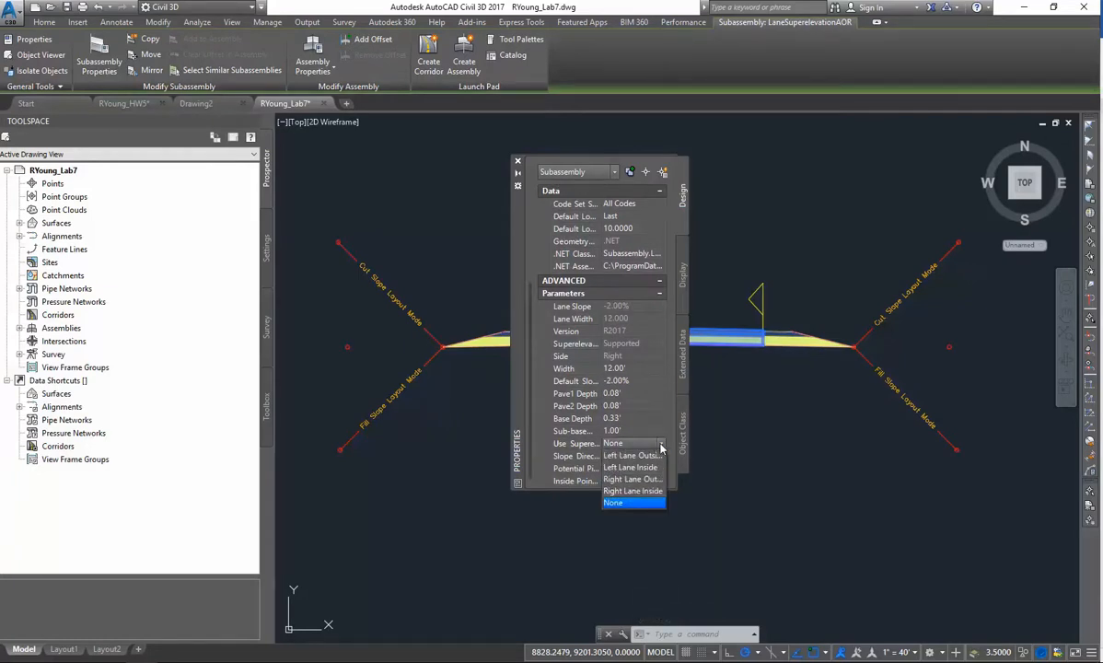
click(651, 490)
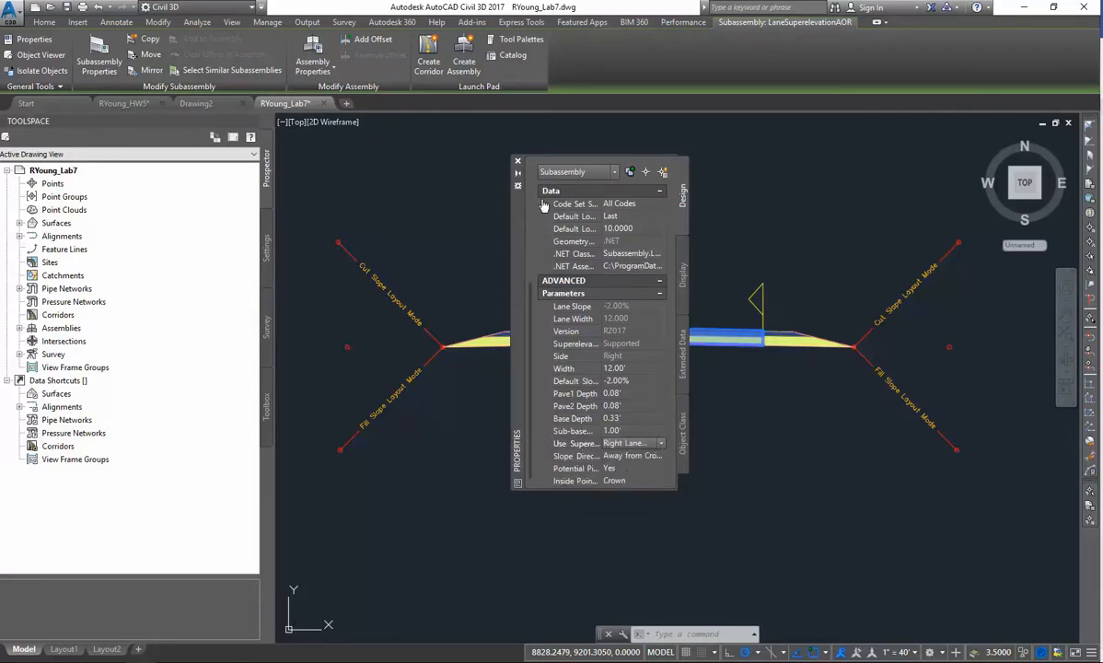
key(Escape)
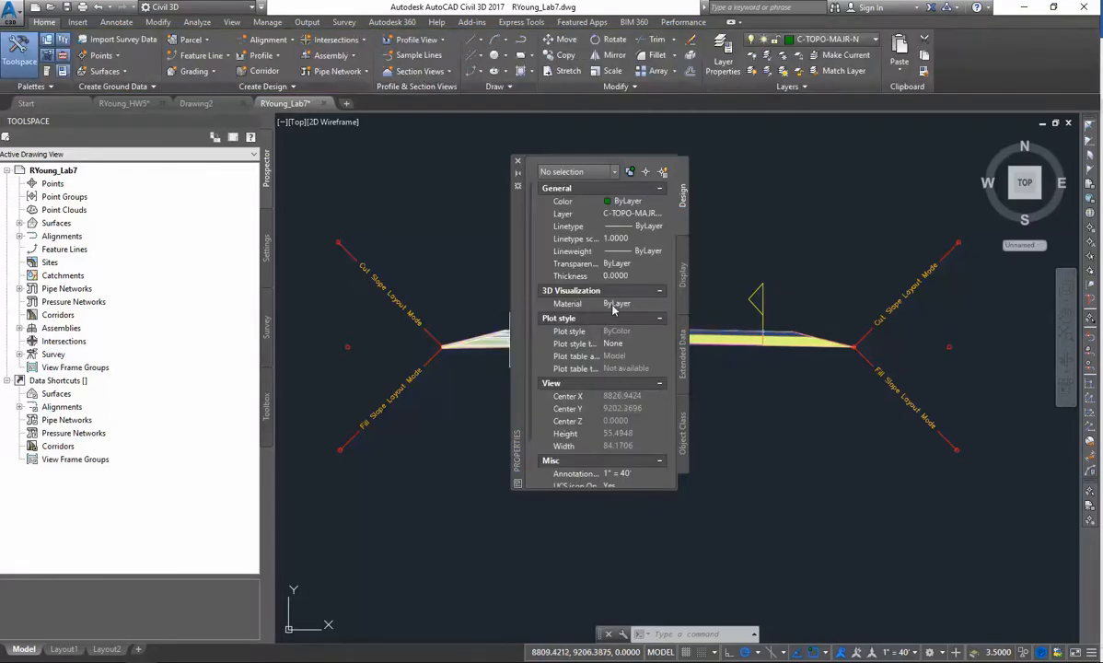
- Set the left lane subassembly's Use Superelevation parameter to Left Lane Outside, with the Properties palette moved off it and closed at the end
drag(516, 221, 705, 229)
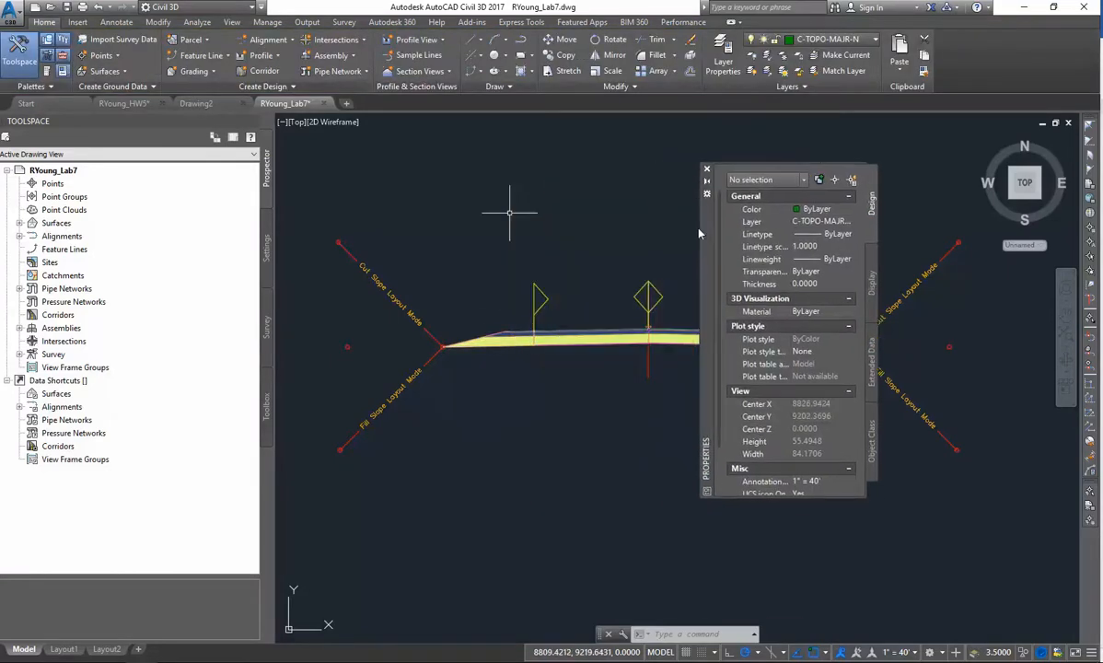
click(602, 326)
scroll(789, 460, down, 5)
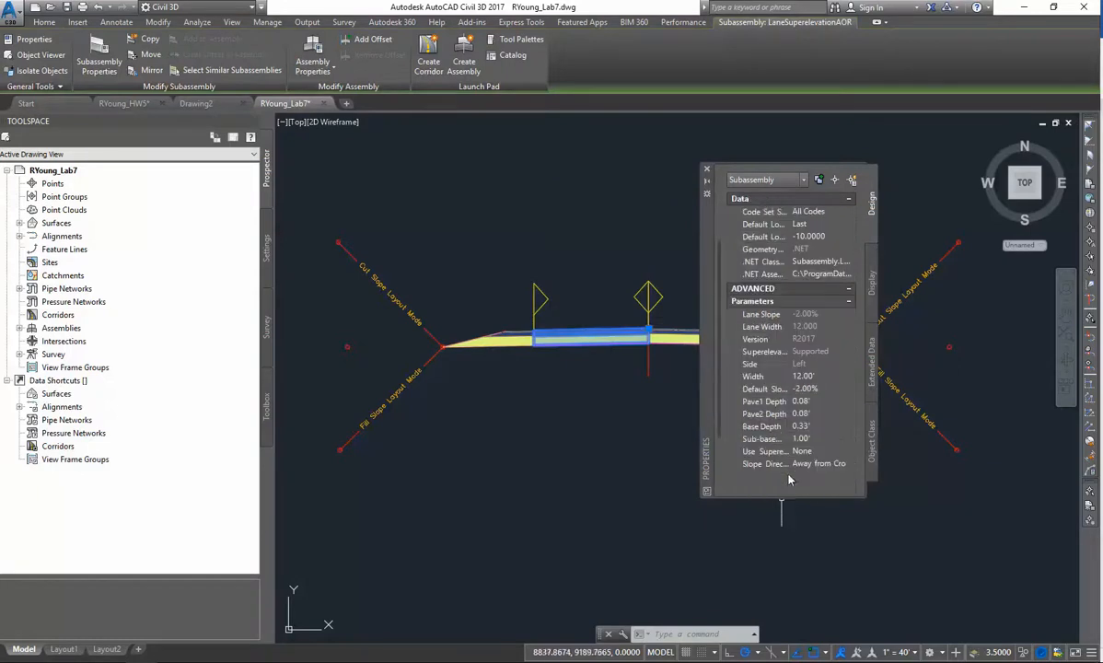
click(842, 439)
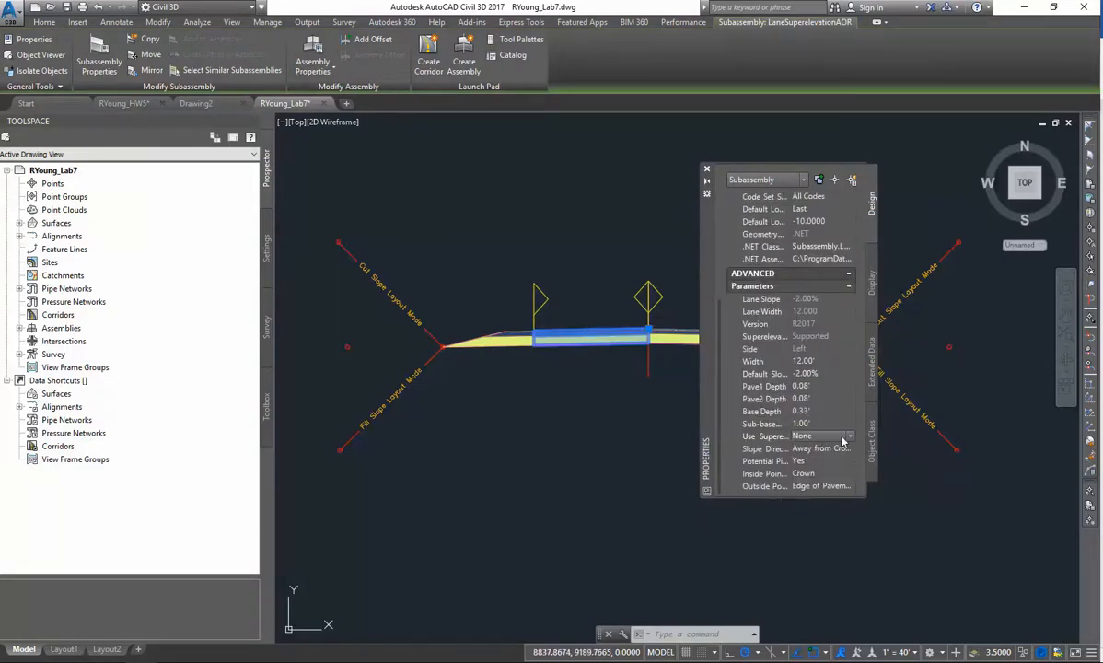
click(851, 437)
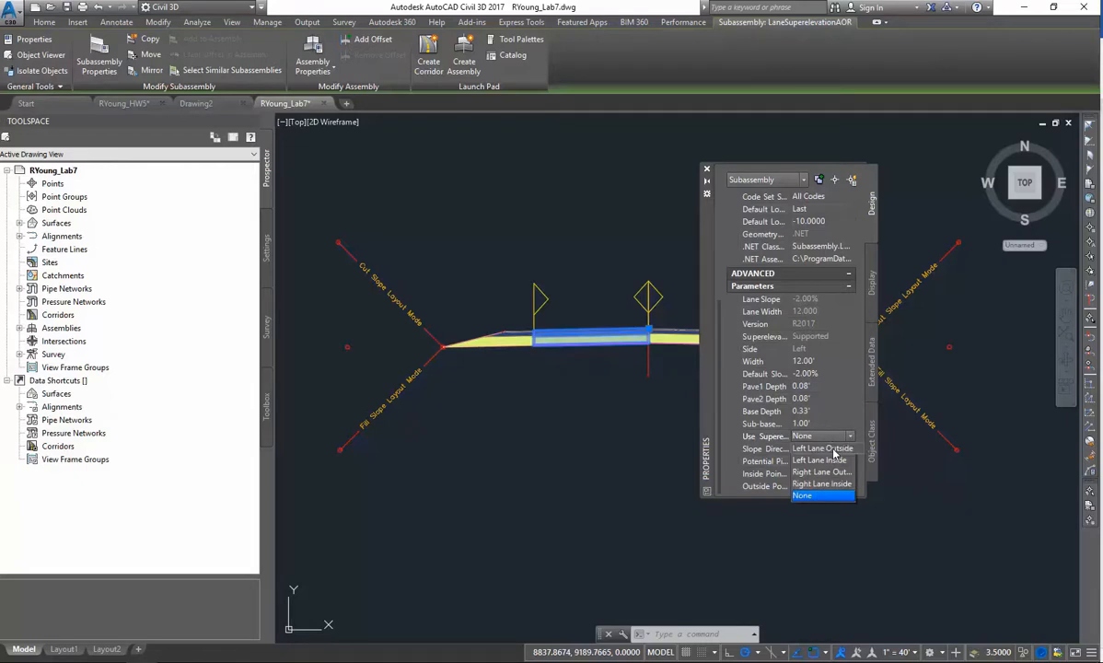
click(834, 451)
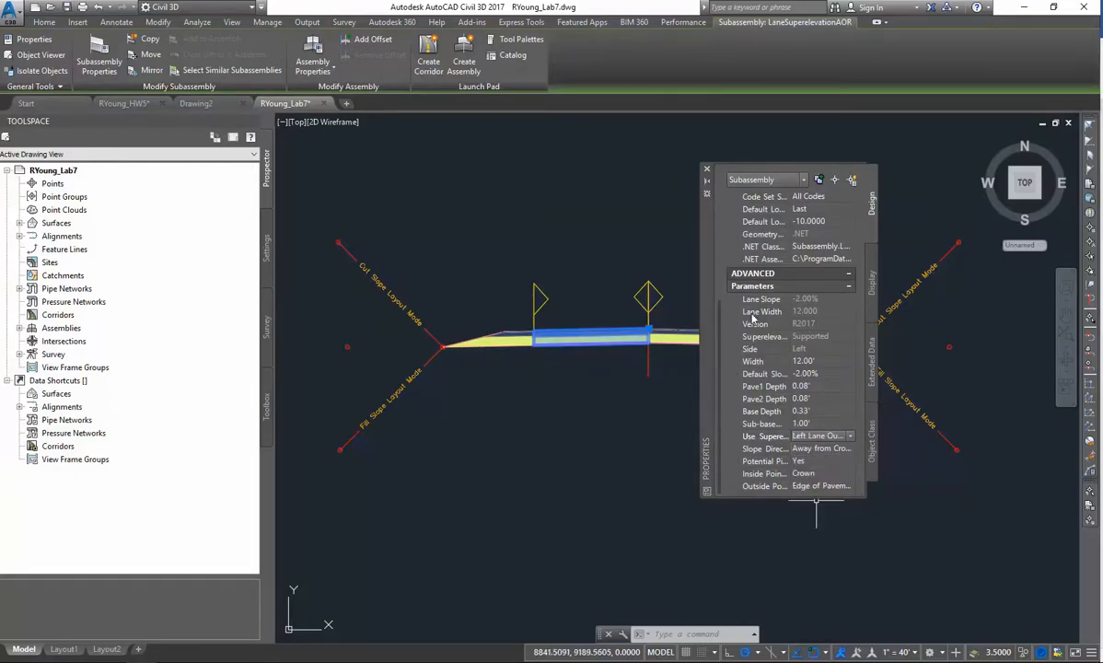
key(Escape)
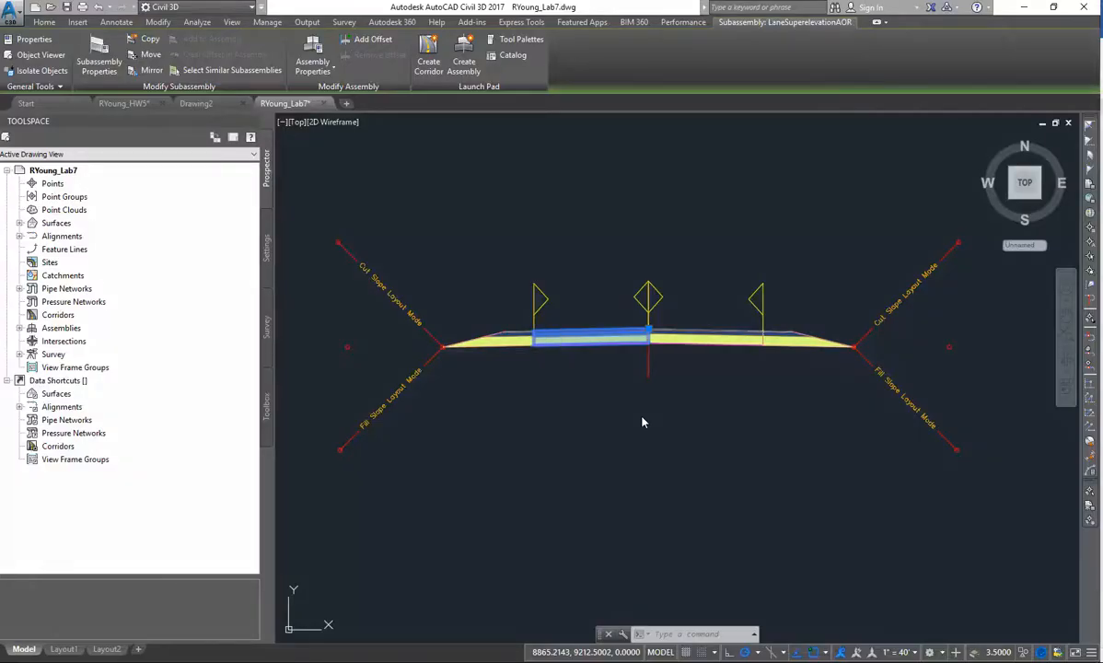
key(Escape)
key(Escape)
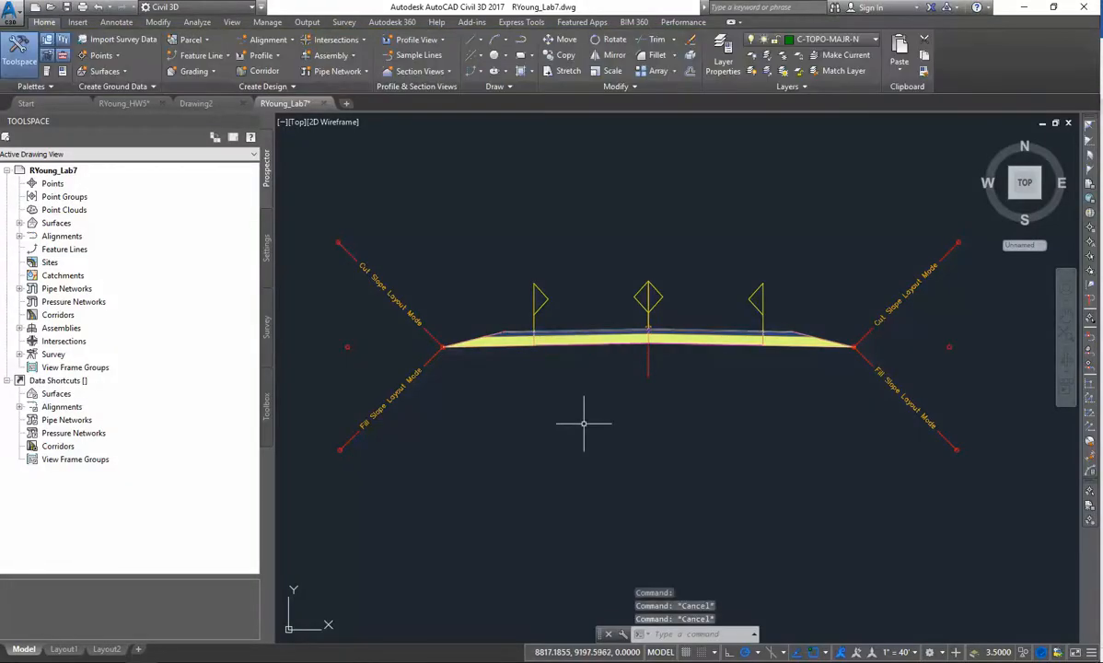
- Start a new corridor named New Road, keeping the Basic corridor style
text(ze)
key(Return)
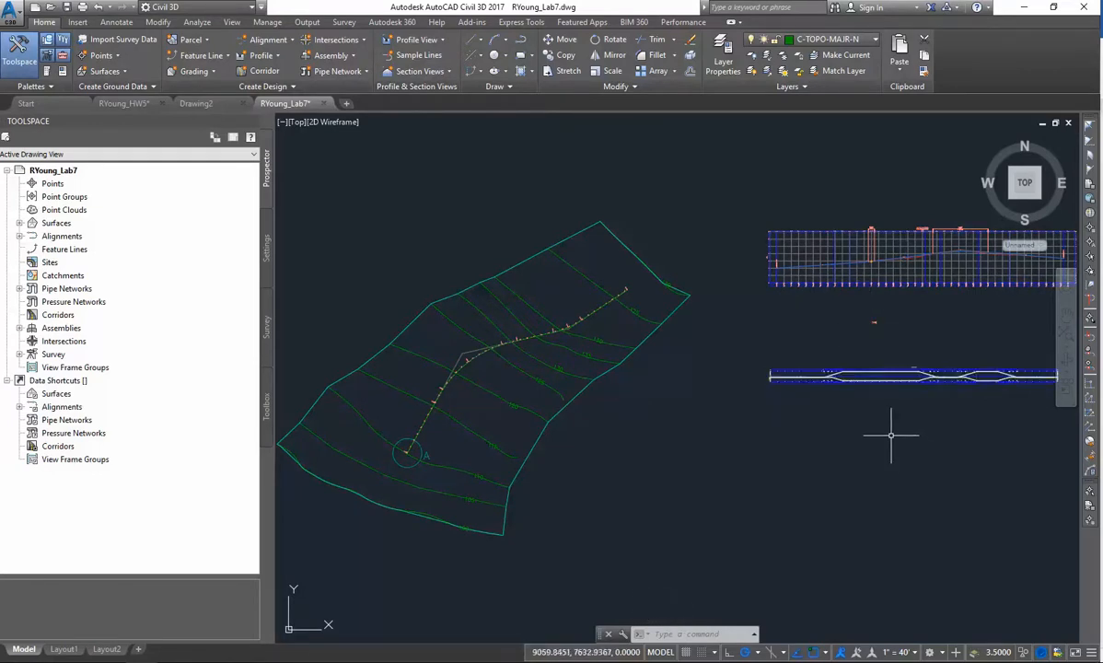
middle_drag(898, 414, 822, 397)
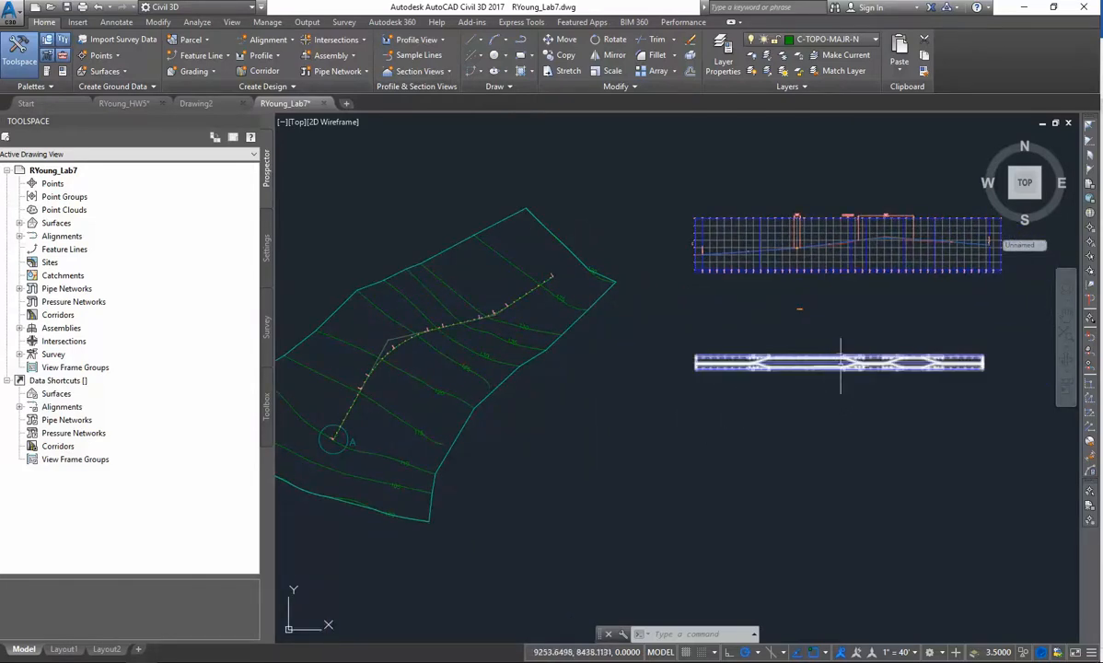
scroll(637, 397, down, 1)
middle_drag(637, 396, 732, 345)
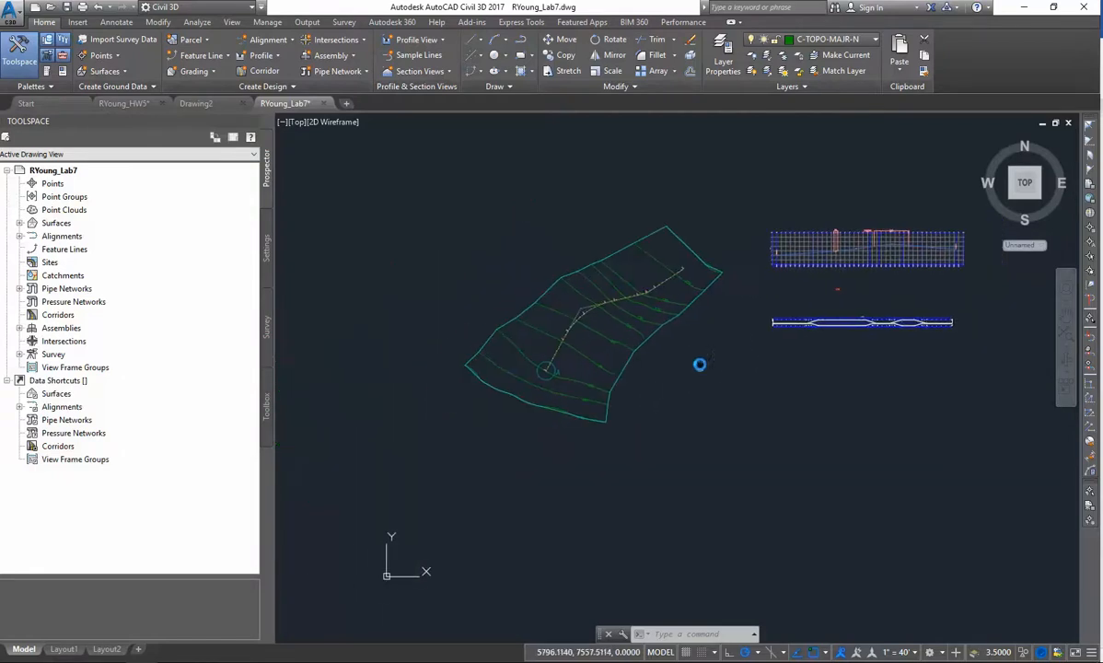
scroll(666, 373, up, 1)
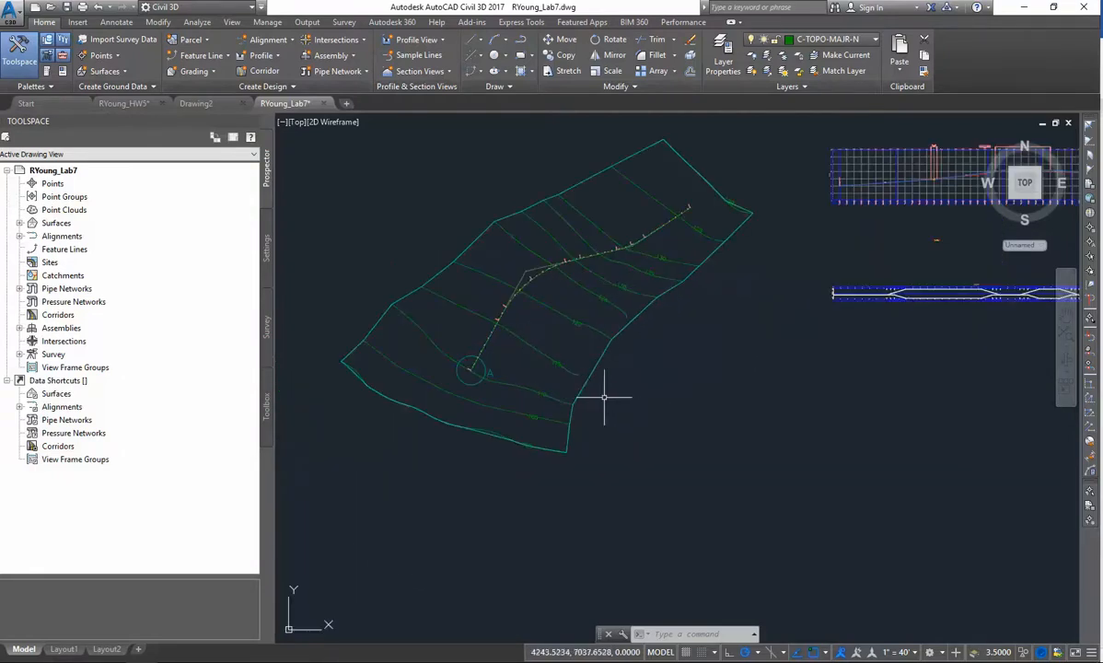
click(248, 67)
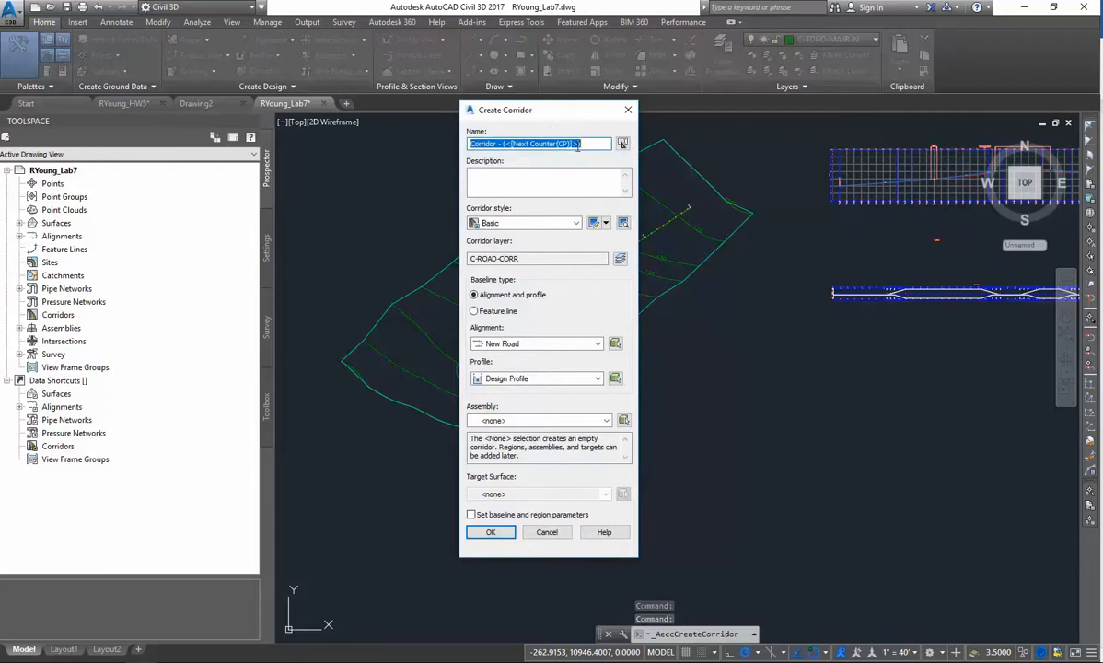
text(New Road)
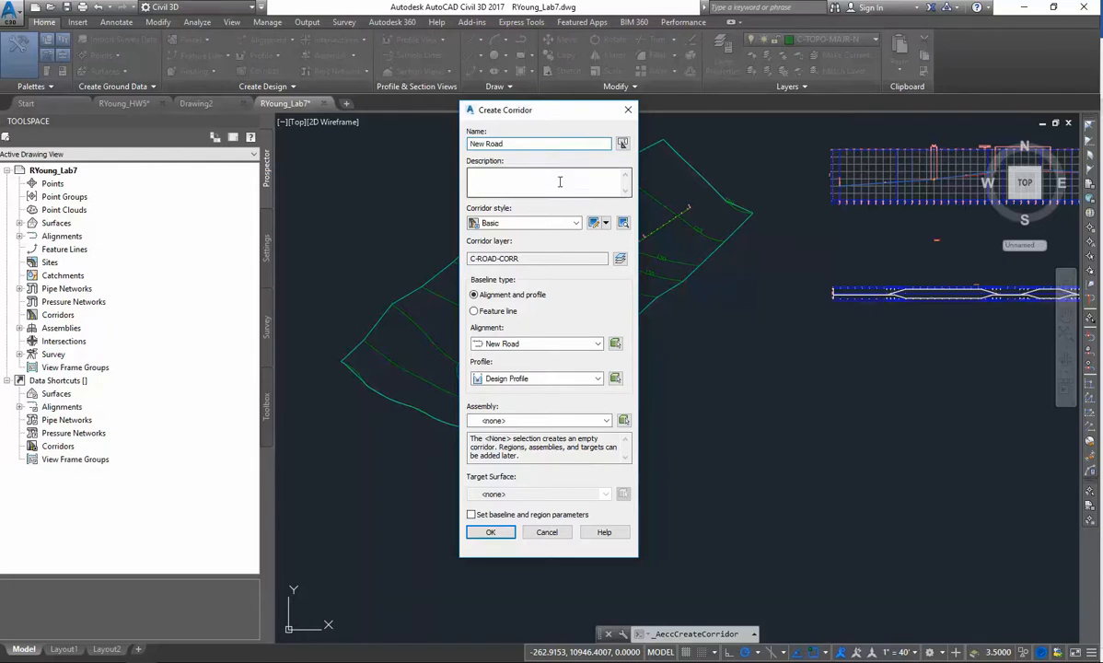
click(576, 225)
click(577, 225)
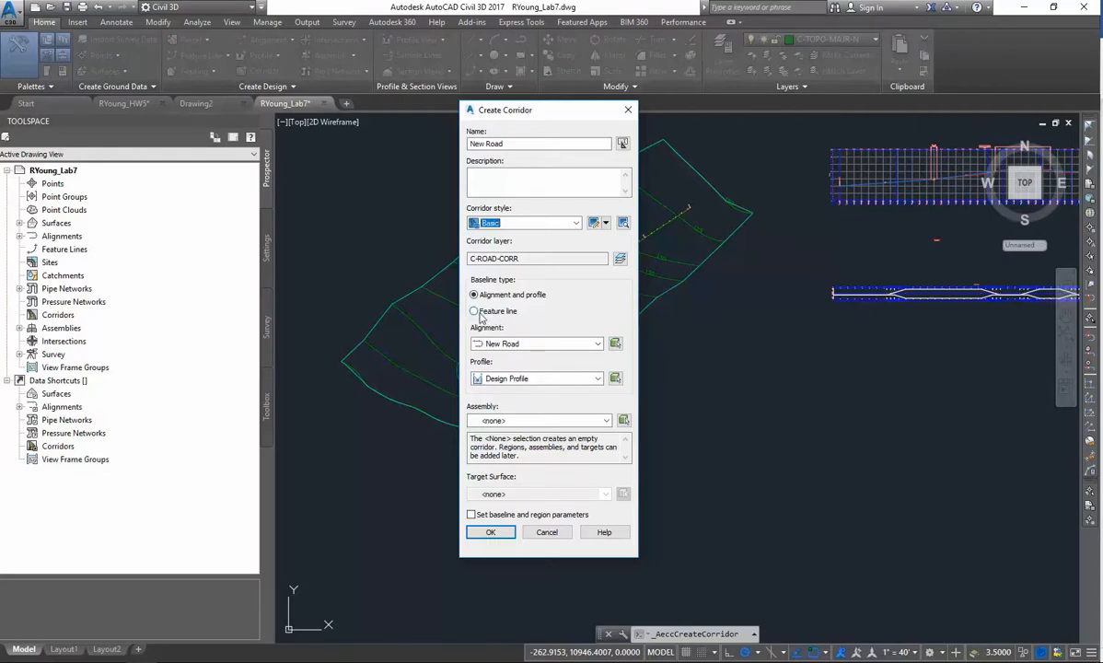
- Choose the New Road alignment and the Design Profile as the corridor's baseline
click(525, 344)
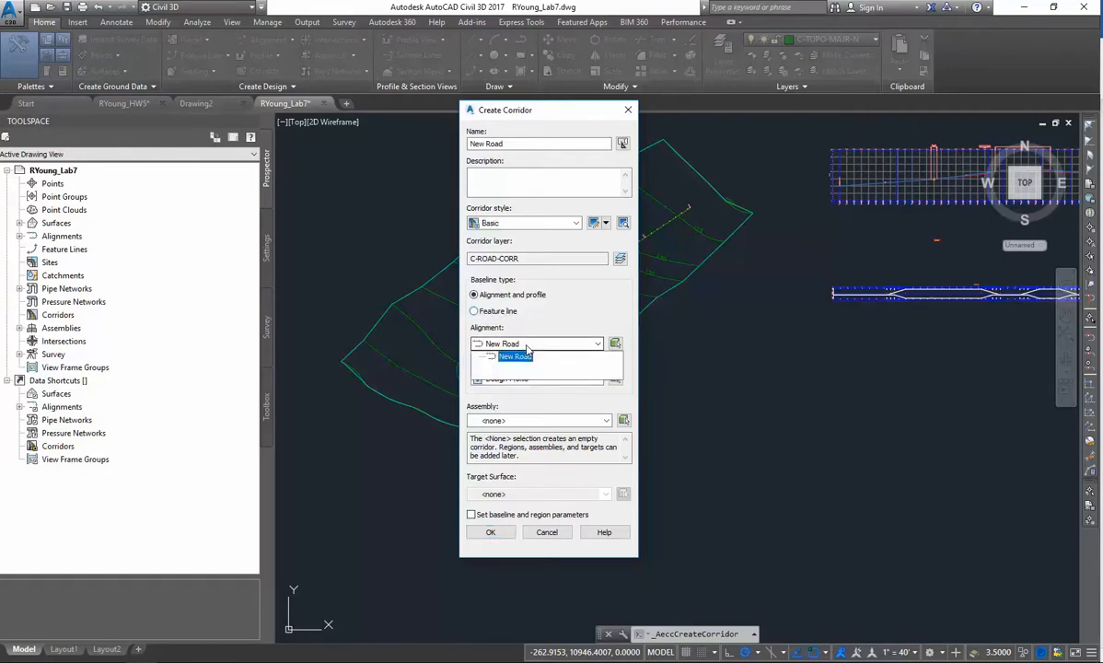
click(526, 351)
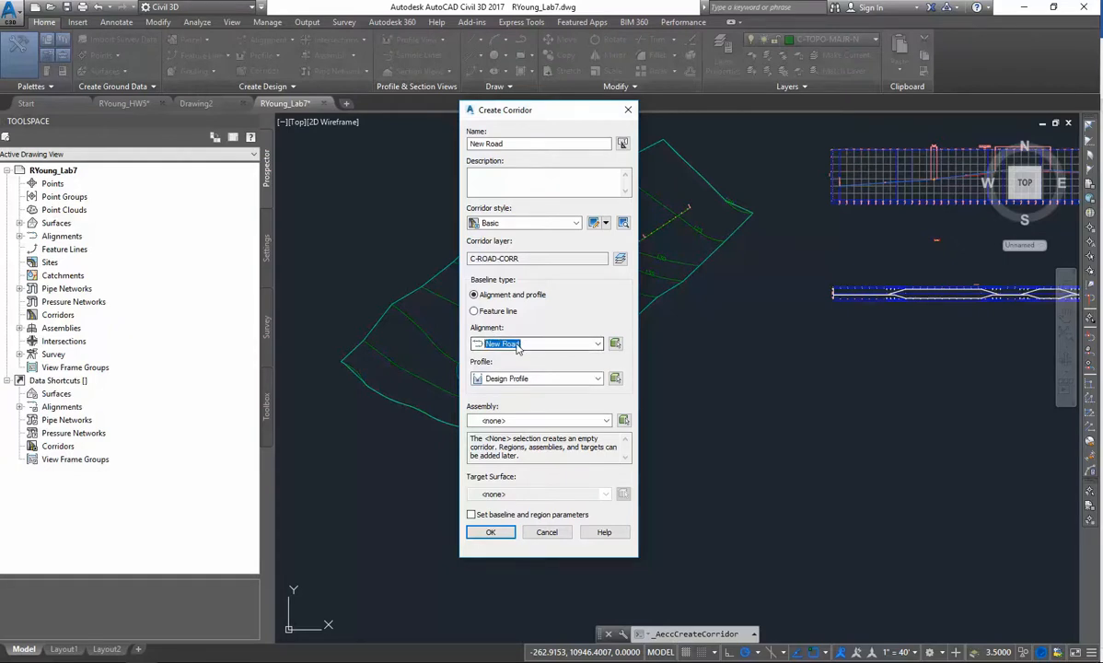
click(522, 346)
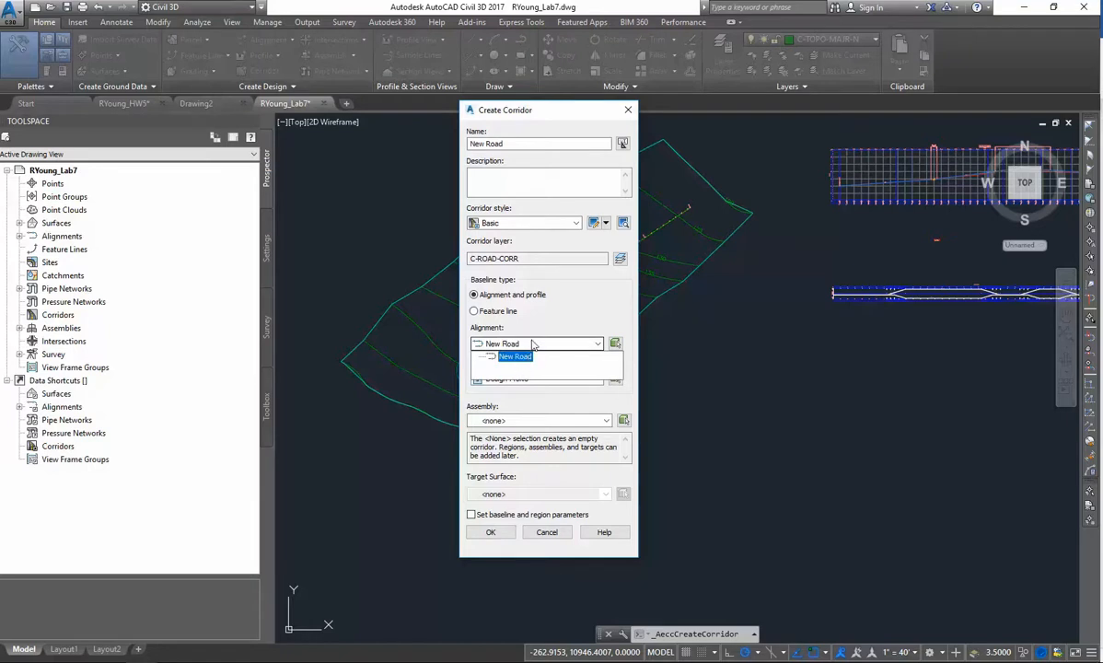
click(530, 349)
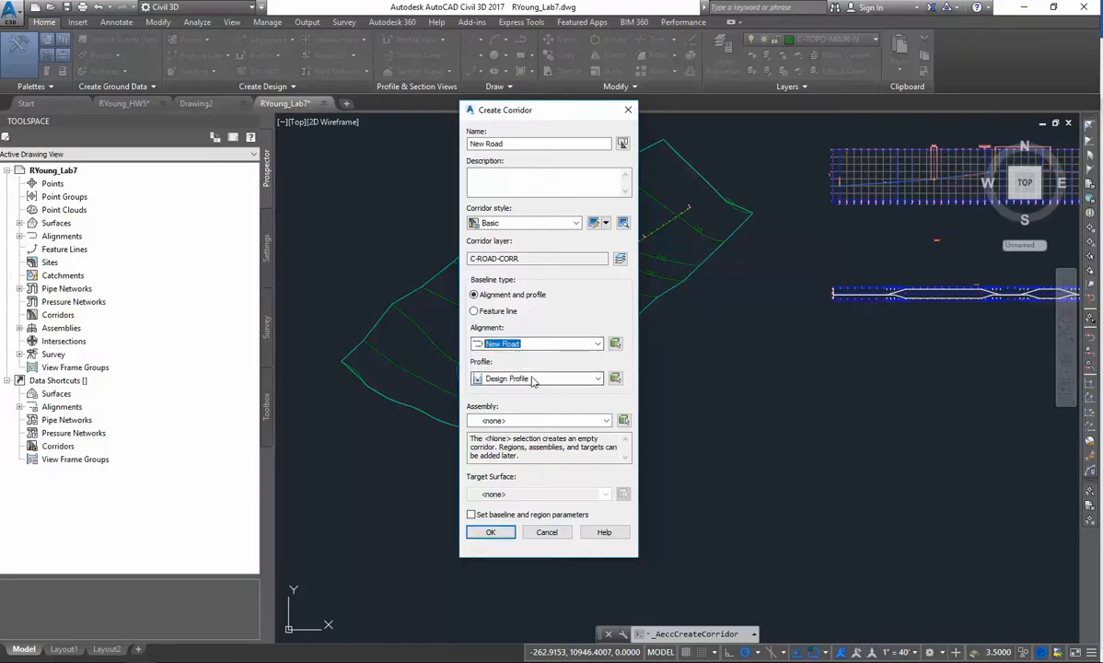
click(532, 379)
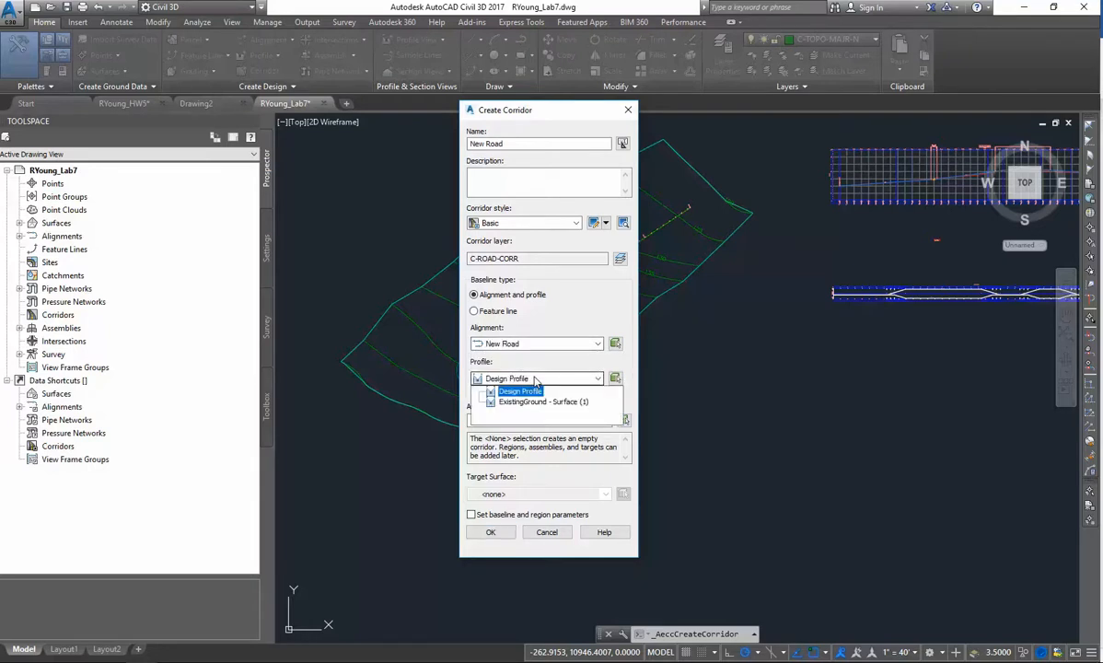
click(535, 381)
click(599, 379)
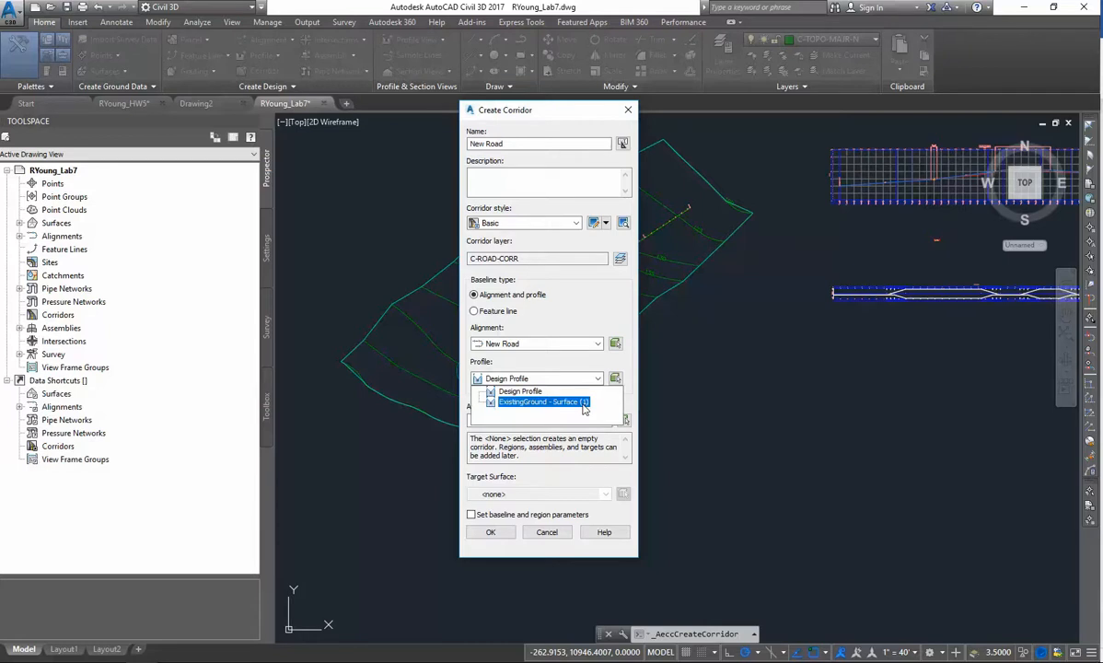
click(512, 391)
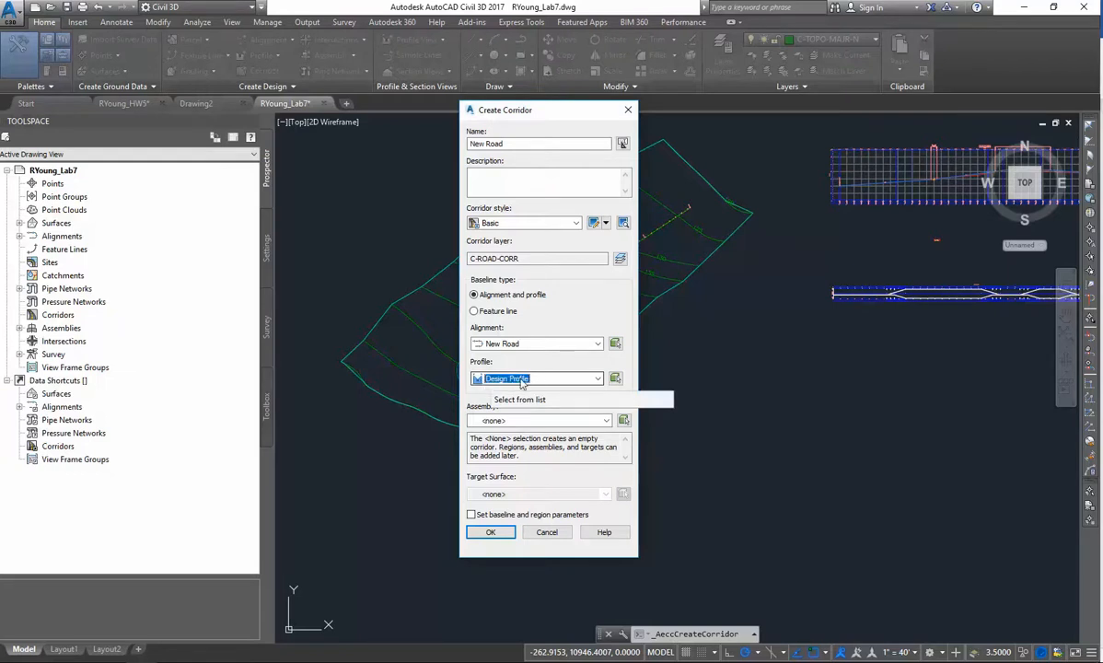
- Assign the Two-lane Road assembly and the ExistingGround target surface to the corridor, keeping Design Profile, and continue to the baseline and region parameters
click(528, 383)
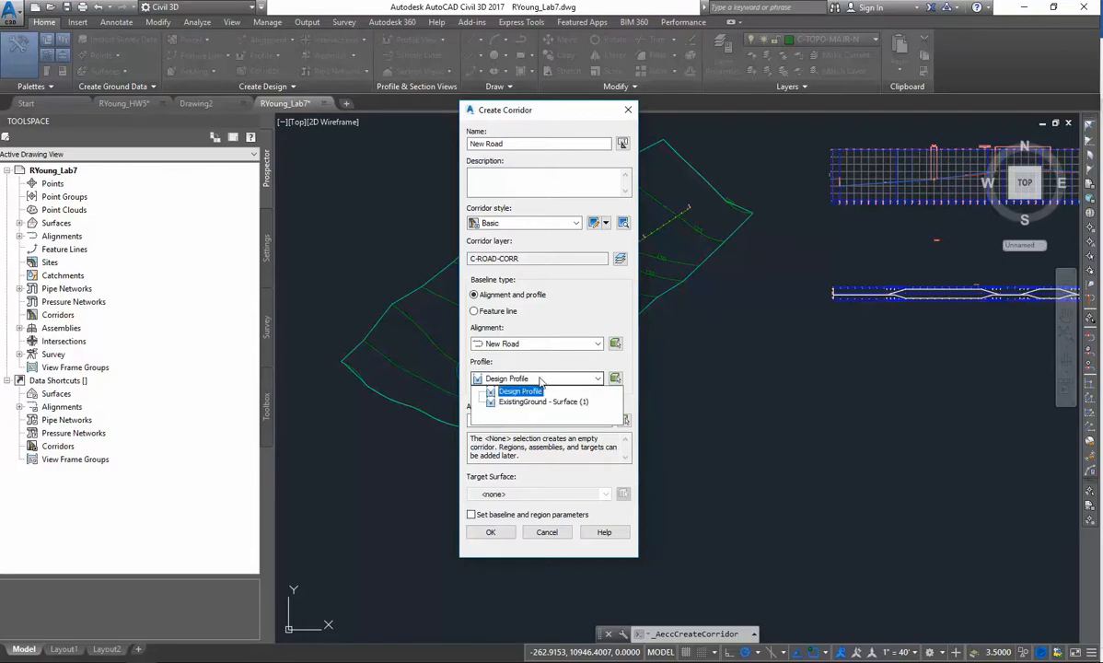
click(519, 391)
click(532, 420)
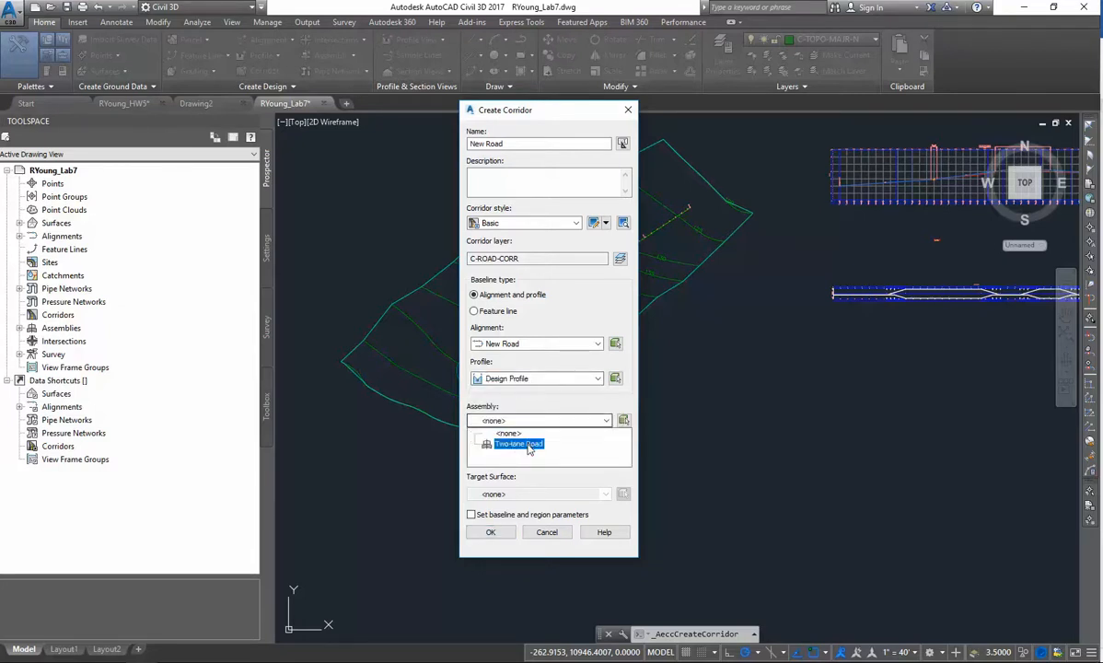
click(518, 443)
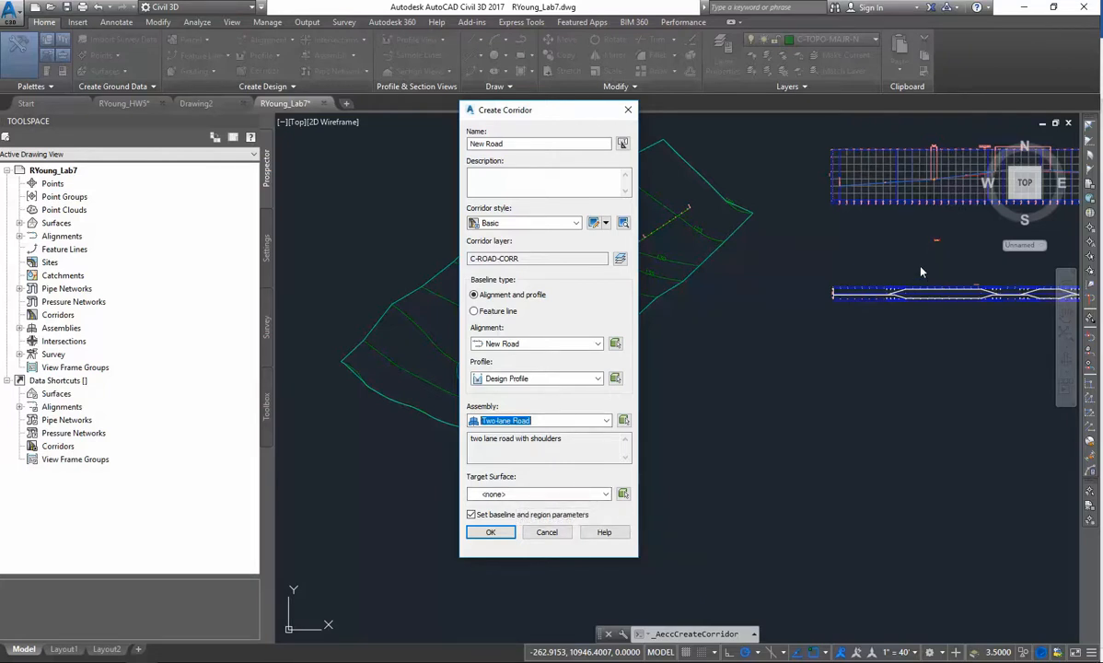
click(543, 502)
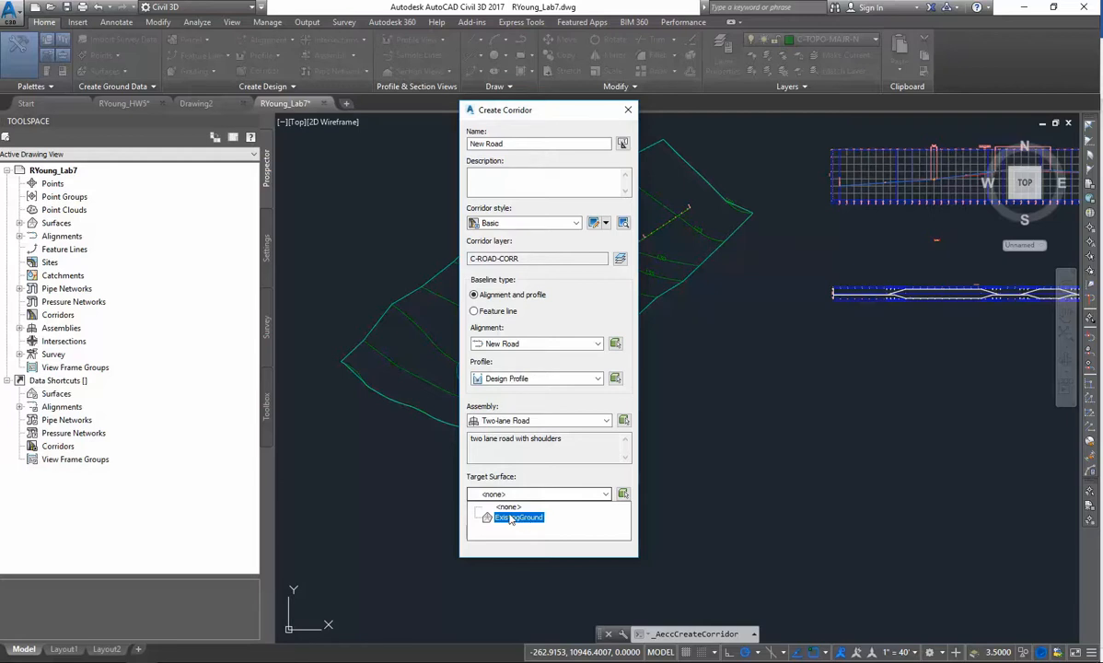
click(526, 517)
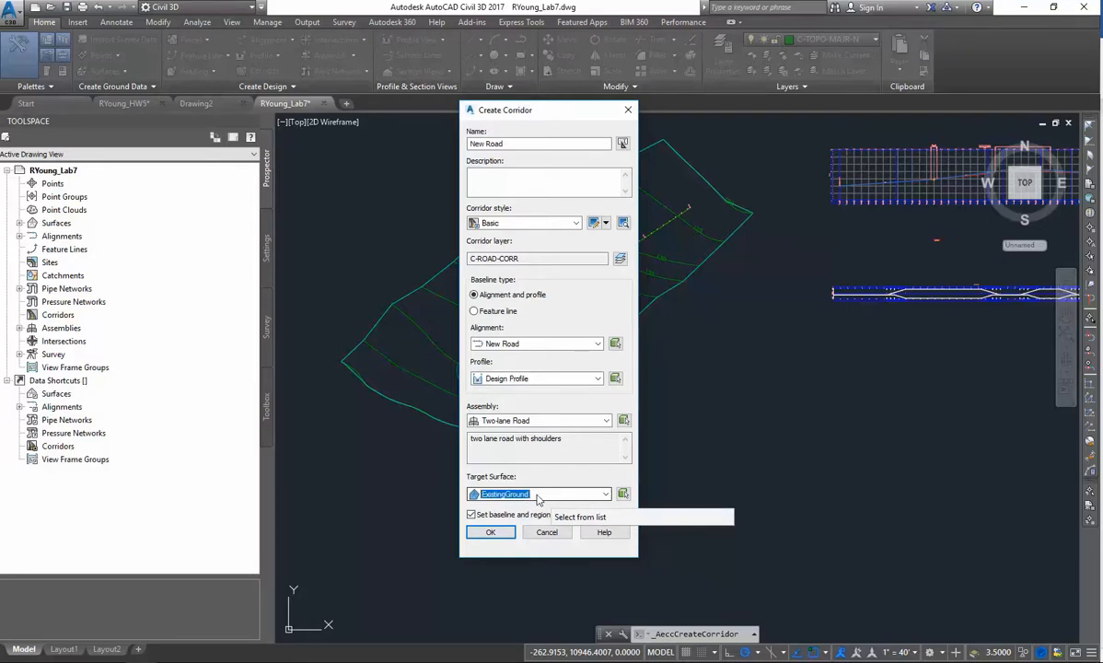
click(490, 532)
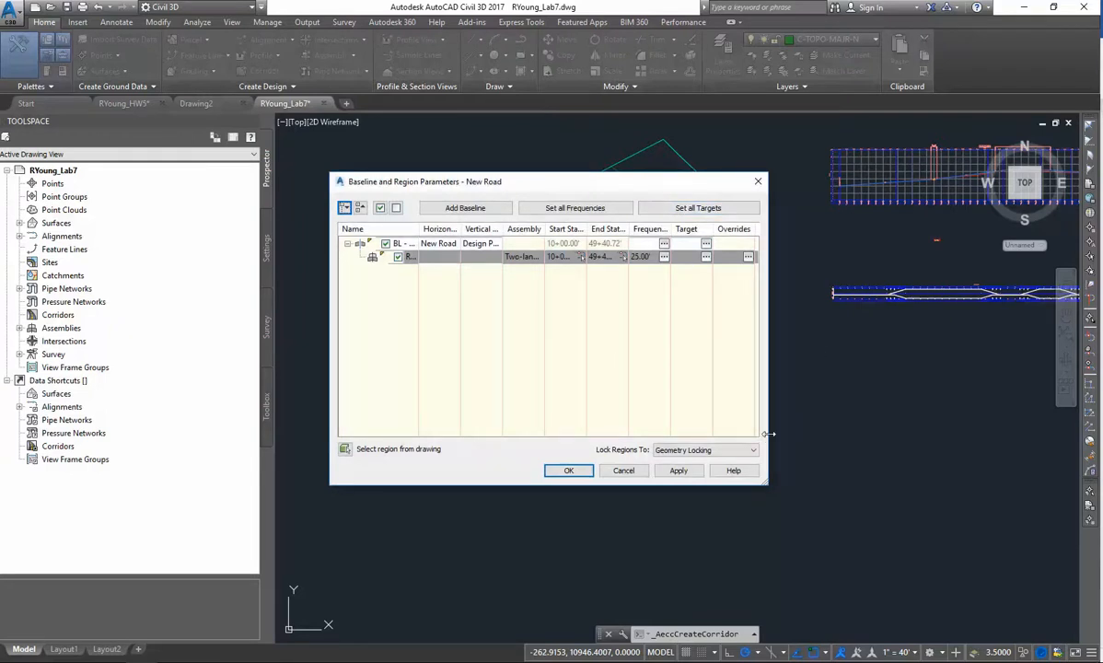
- Widen the baseline and region parameters and check the baseline's alignment and profile assignments, keeping New Road and Design Profile
drag(766, 442, 963, 470)
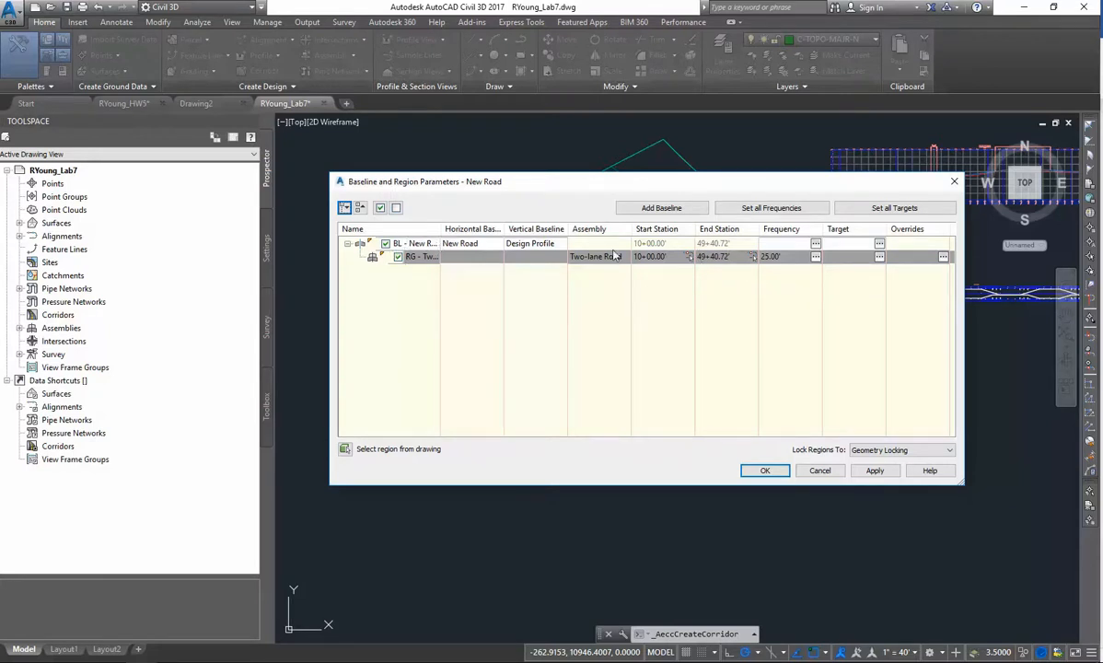
double_click(494, 244)
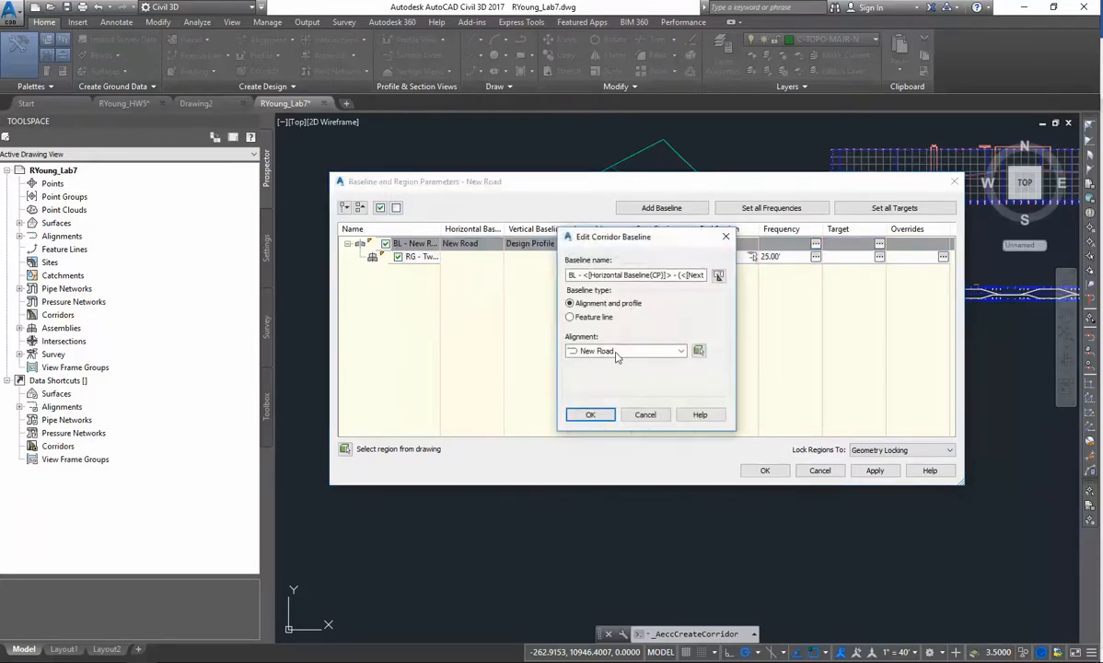
click(590, 414)
click(562, 244)
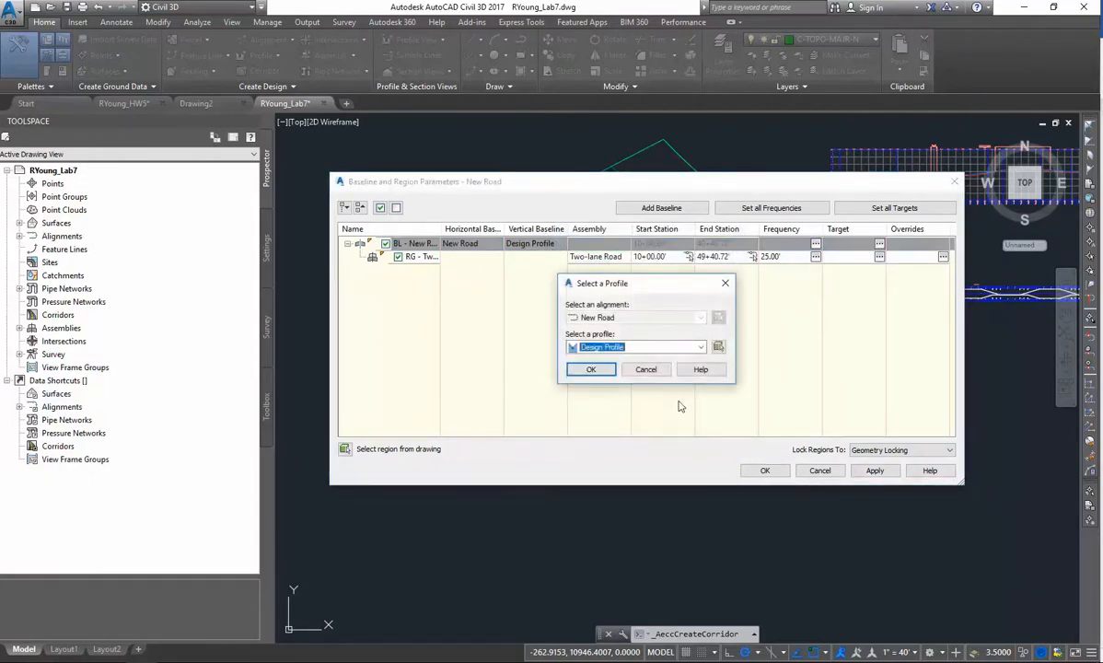
click(700, 347)
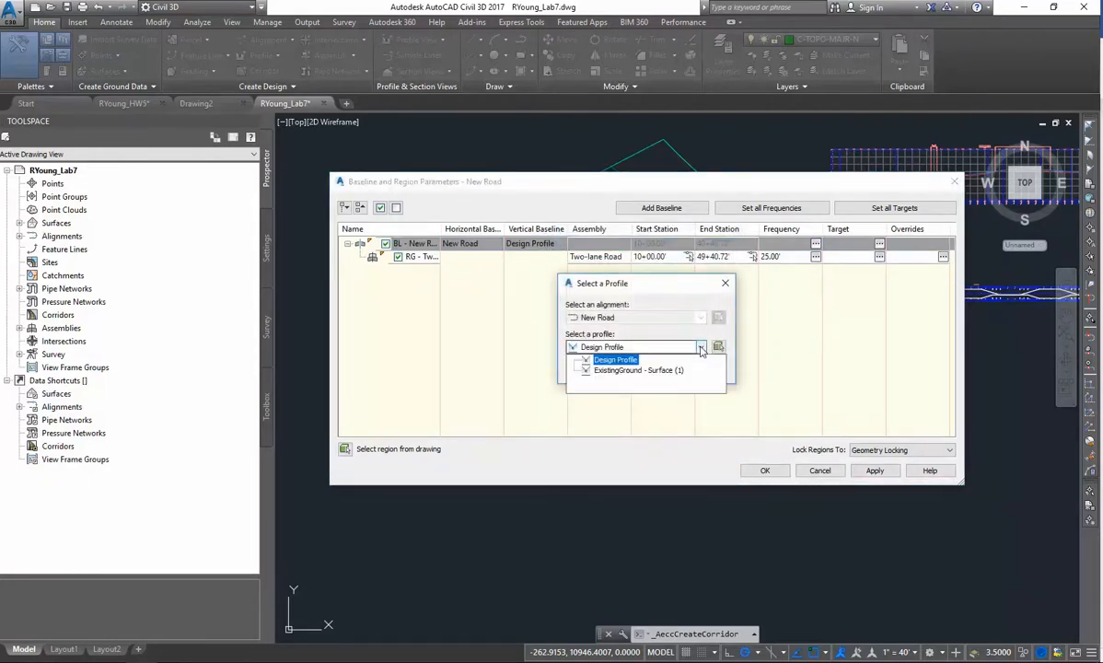
click(615, 359)
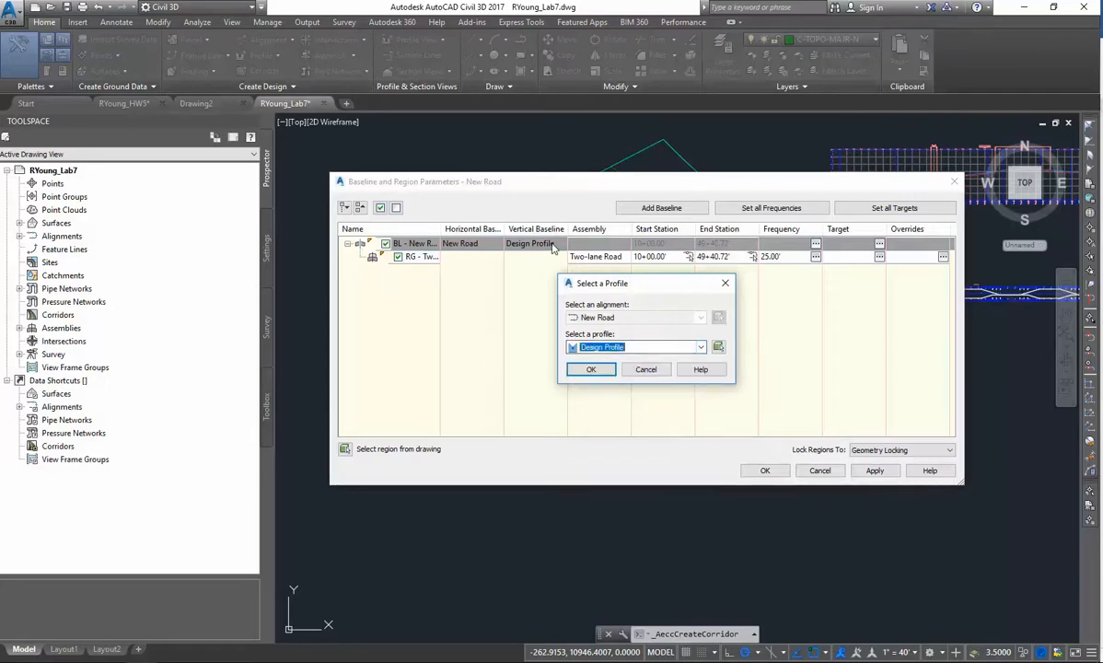
click(591, 369)
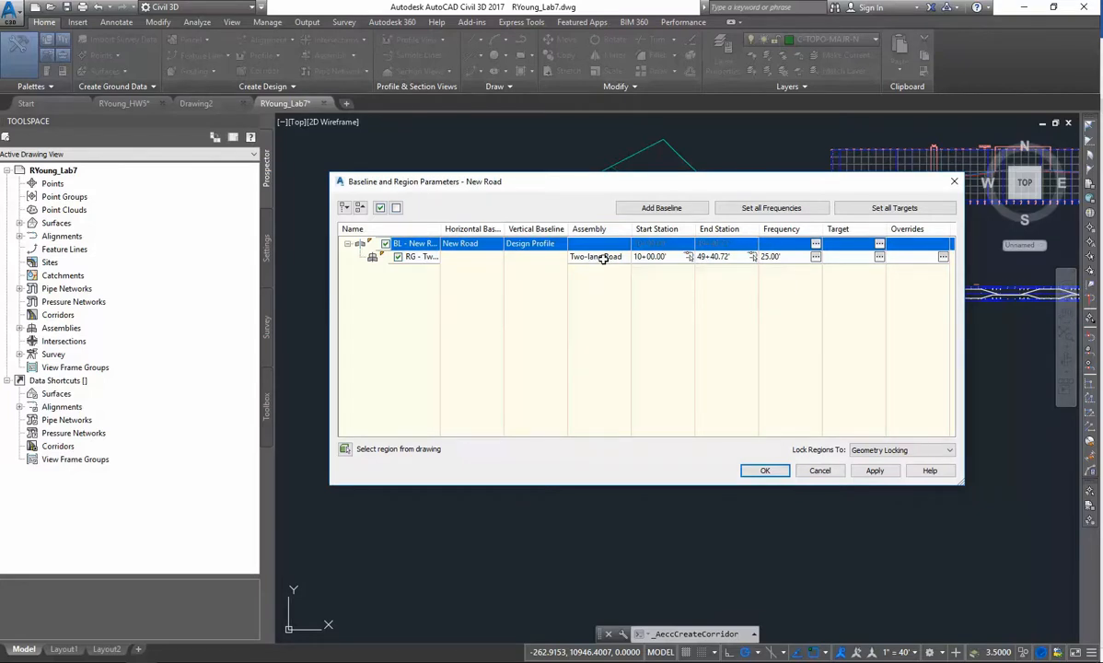
- Uncover the road in the drawing, accept the baseline and region parameters, and rebuild the corridor
mouse_move(636, 187)
mouse_down()
mouse_move(647, 313)
mouse_move(629, 392)
mouse_up()
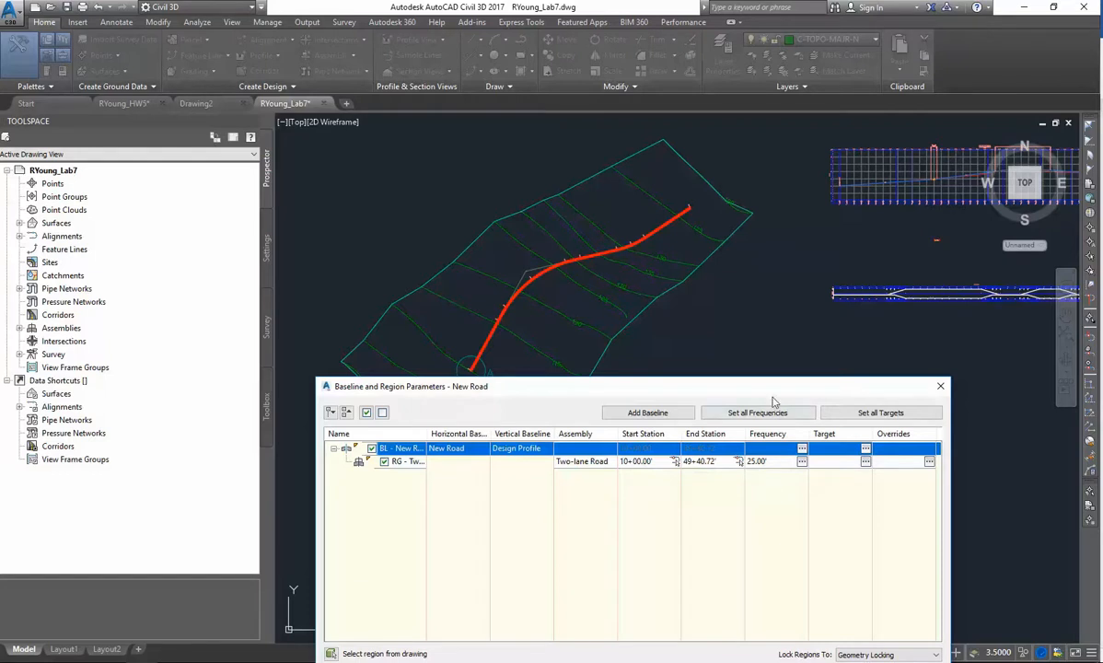
drag(774, 387, 772, 338)
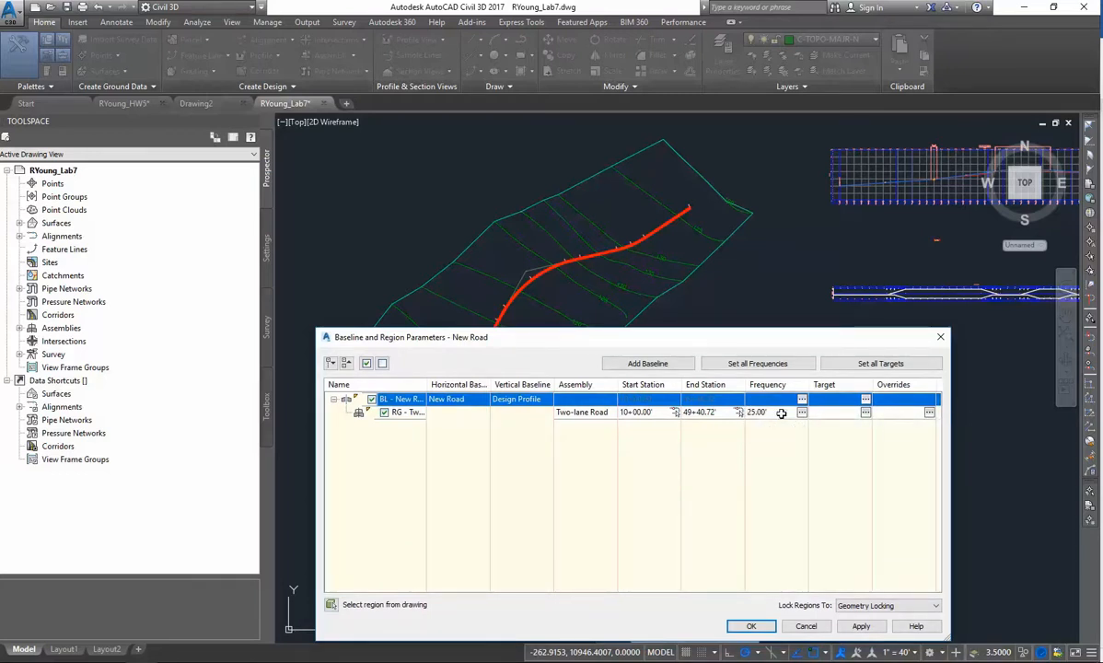
click(751, 627)
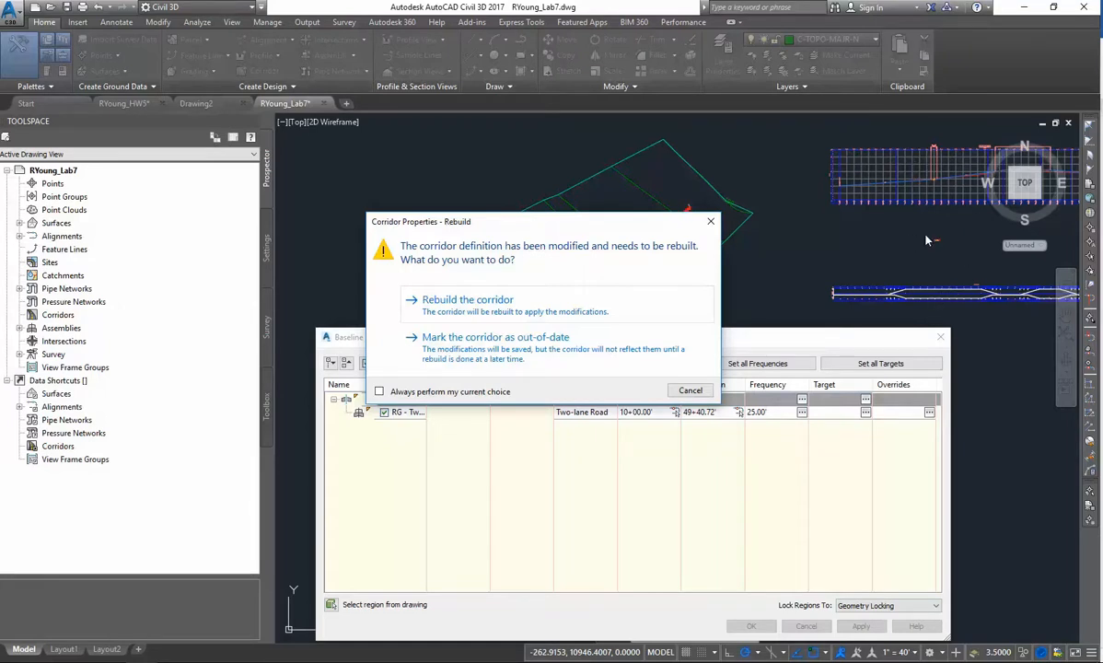
click(469, 302)
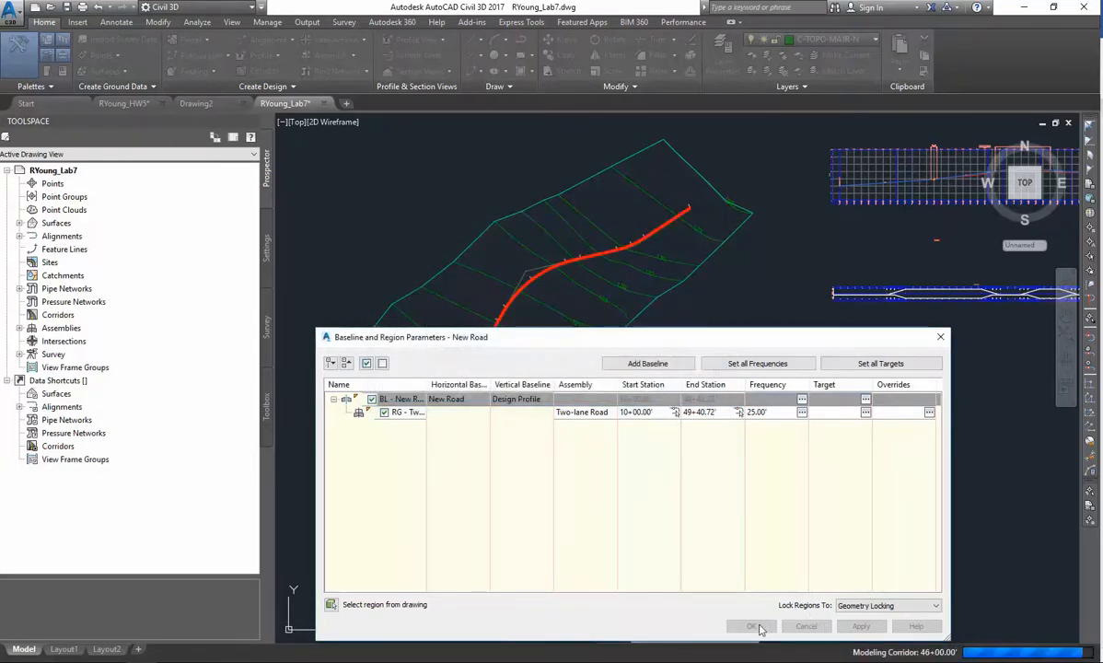
- Examine the new corridor's feature lines and cross-section lines between stations 12+00 and 13+00, including the outer ditch line
scroll(502, 367, up, 3)
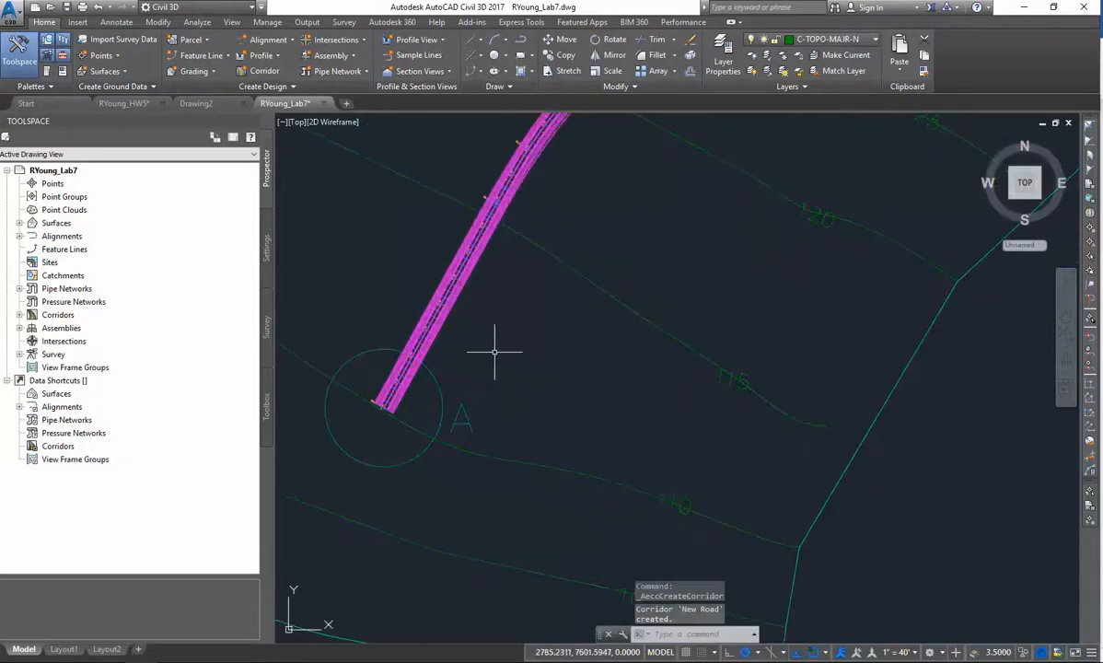
scroll(433, 339, up, 1)
scroll(424, 346, up, 1)
scroll(423, 348, up, 1)
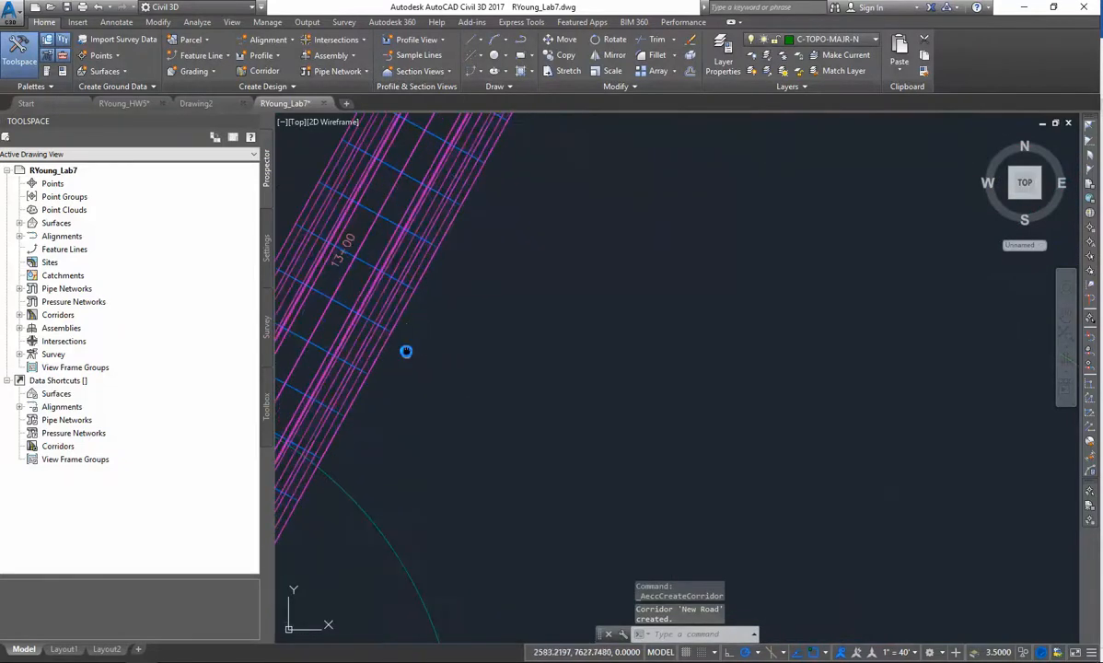
middle_drag(406, 351, 785, 414)
scroll(735, 416, up, 1)
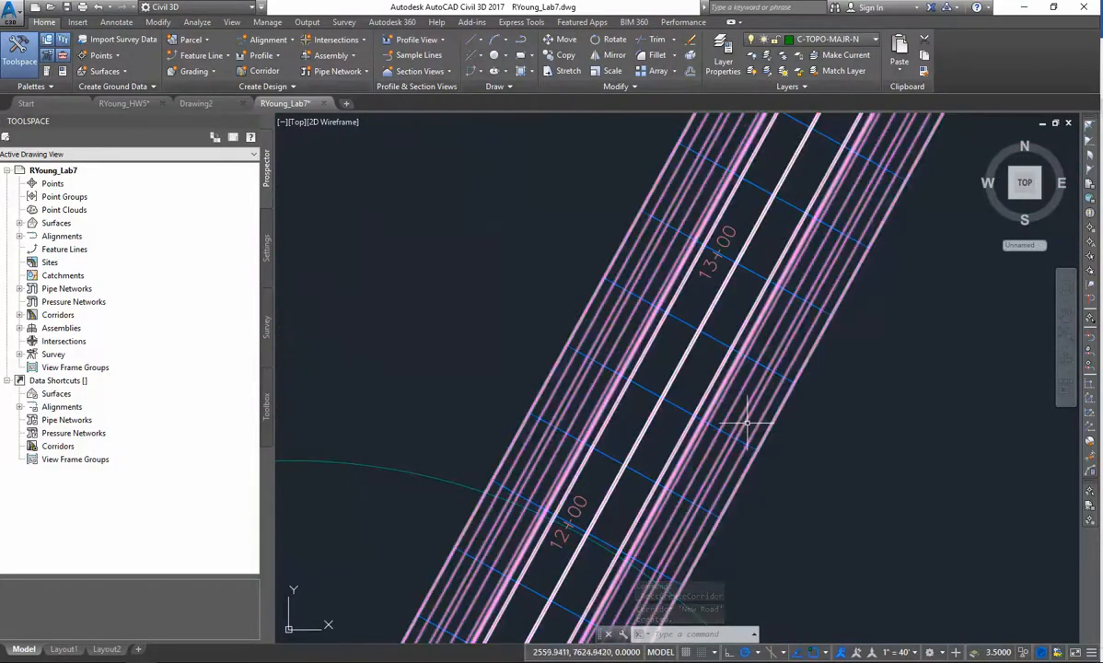
mouse_move(738, 416)
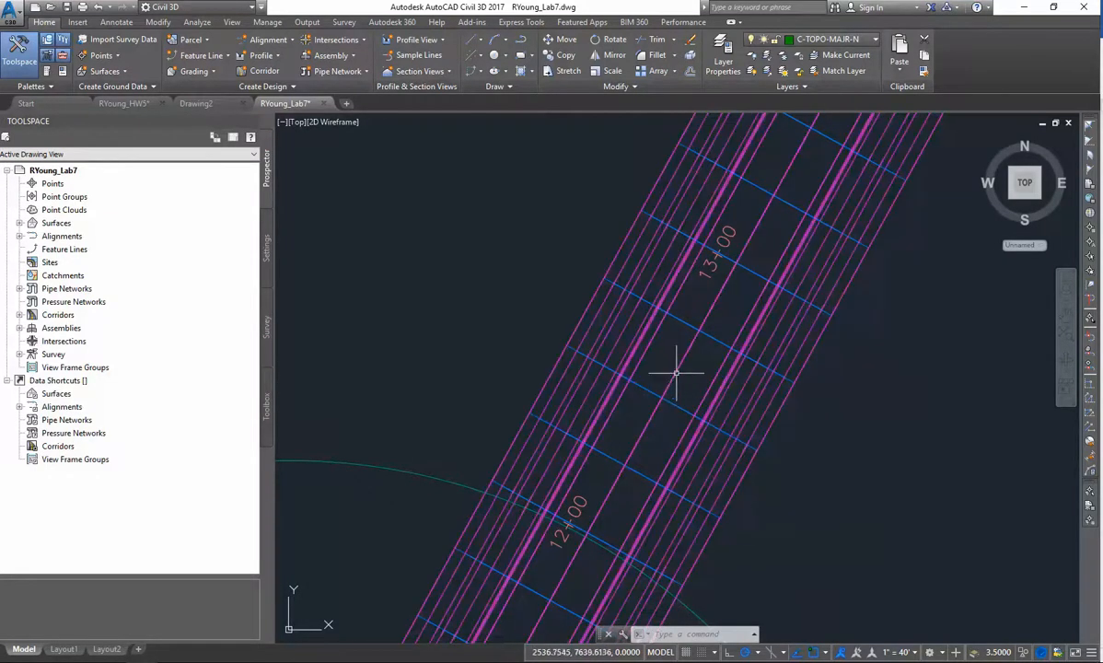
mouse_move(677, 370)
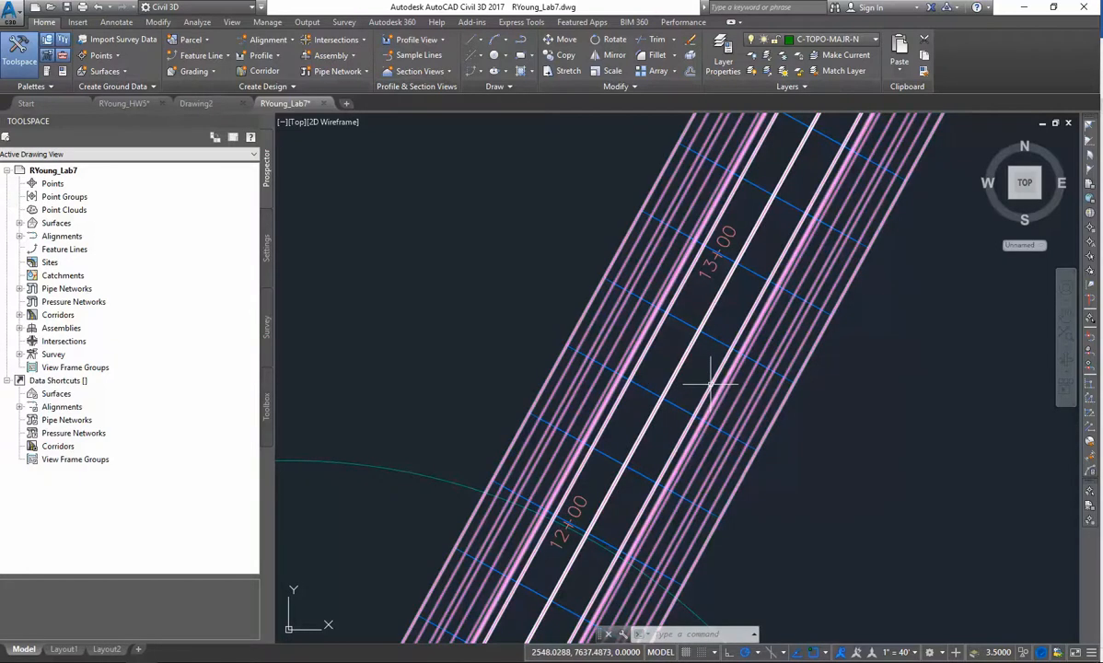
mouse_move(710, 382)
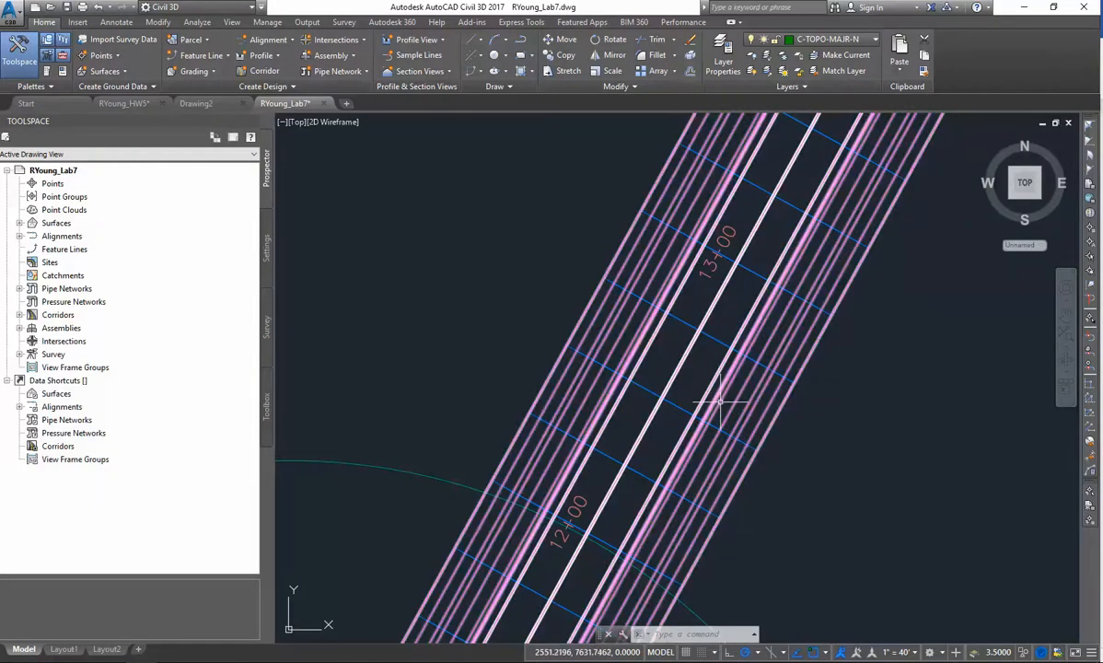
scroll(721, 402, up, 5)
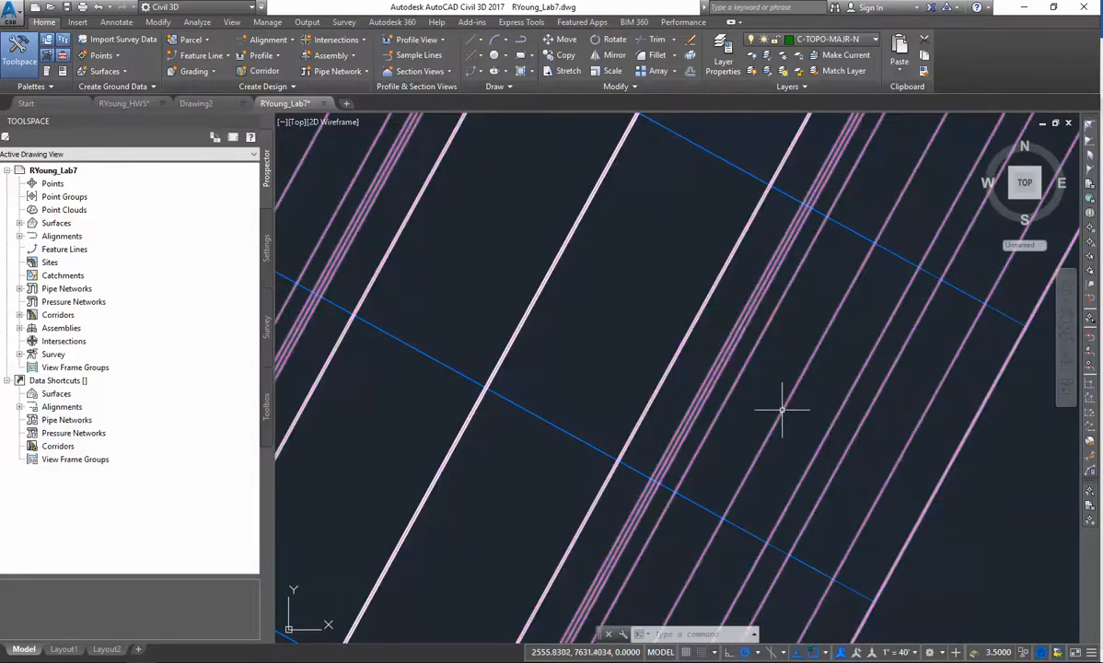
mouse_move(782, 409)
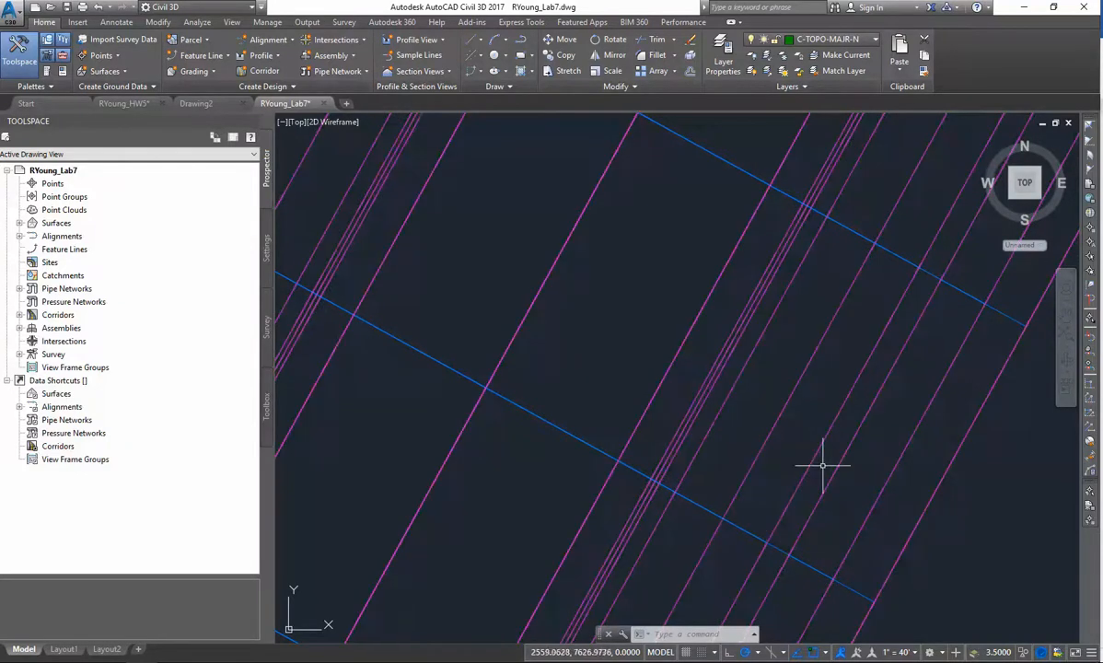
mouse_move(815, 457)
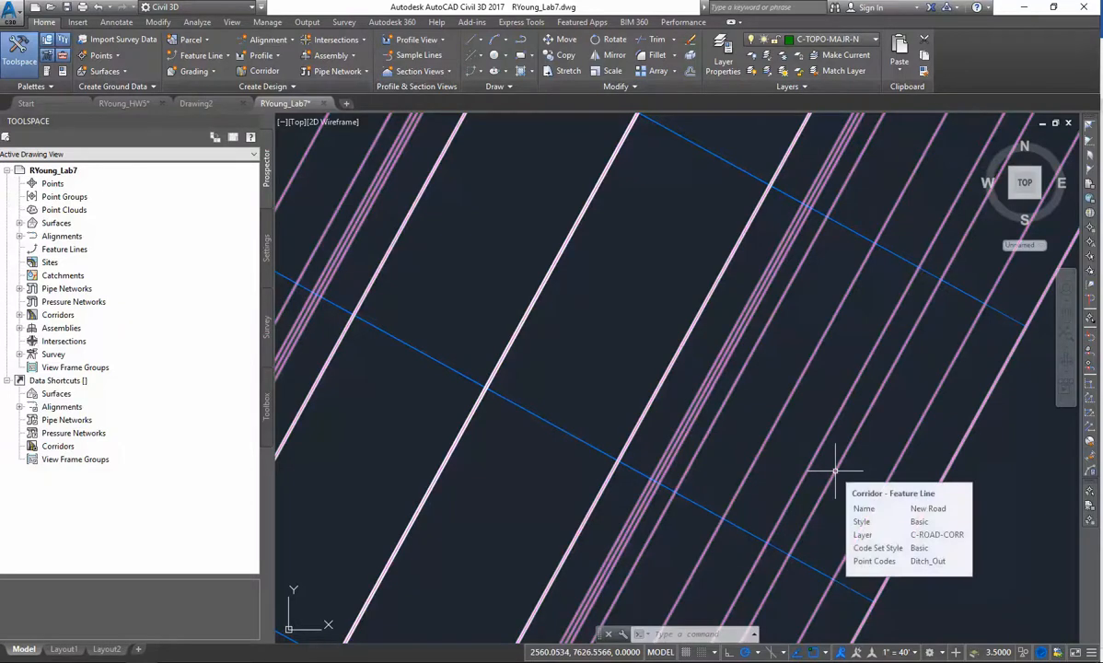
scroll(836, 470, down, 5)
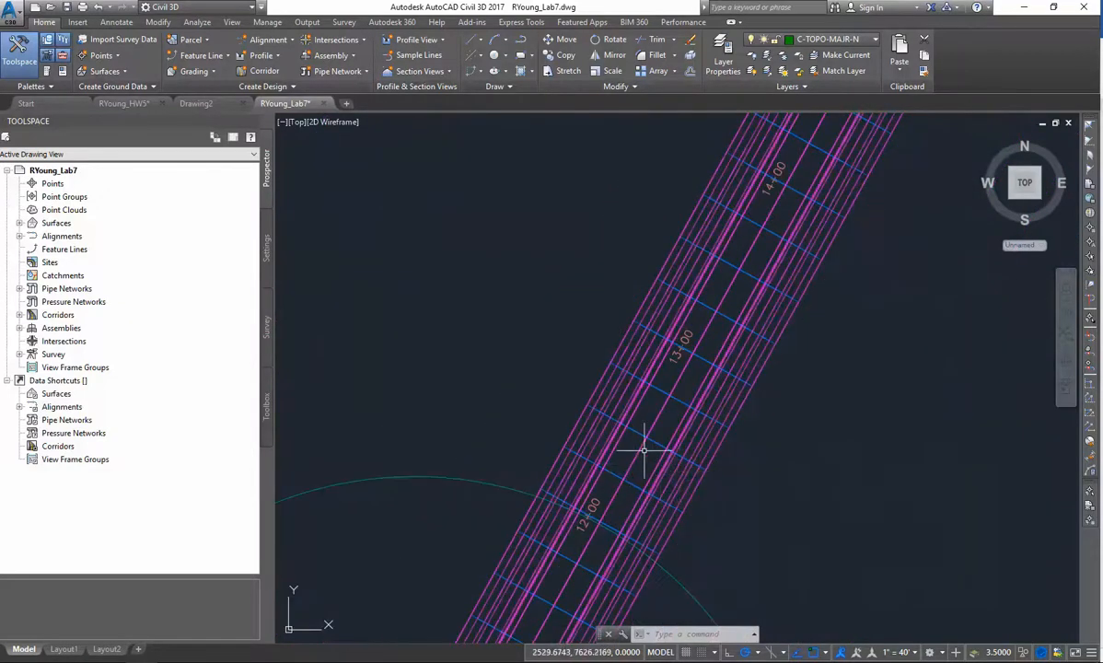
scroll(649, 450, up, 3)
scroll(658, 450, down, 3)
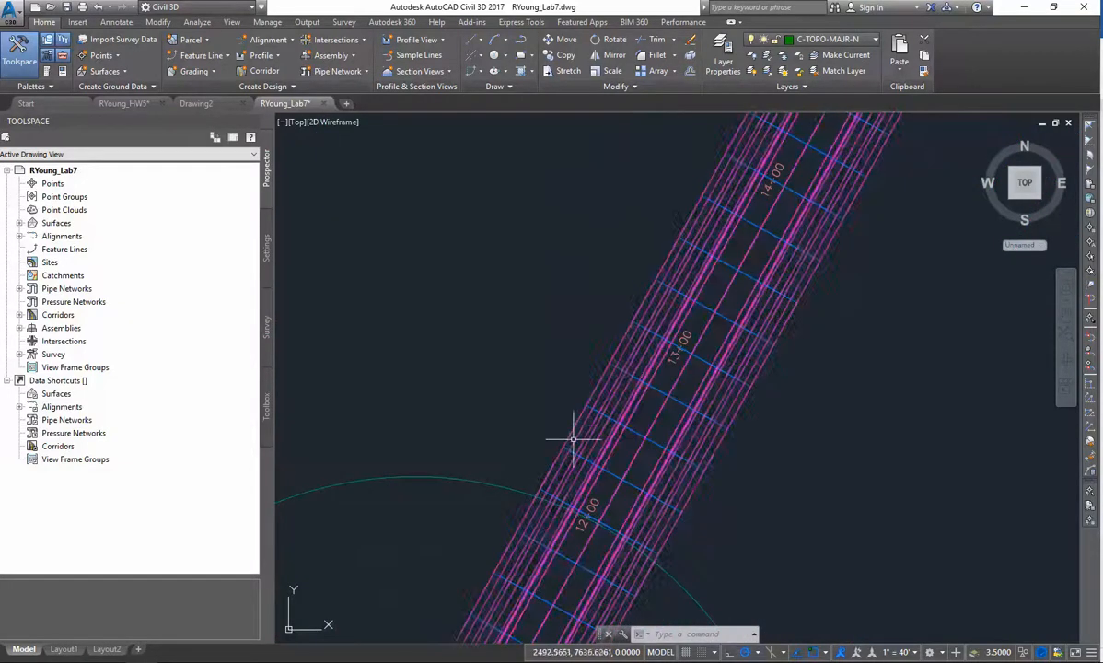
- Expand the drawing's Corridors collection and review the commands available for the New Road corridor
click(20, 315)
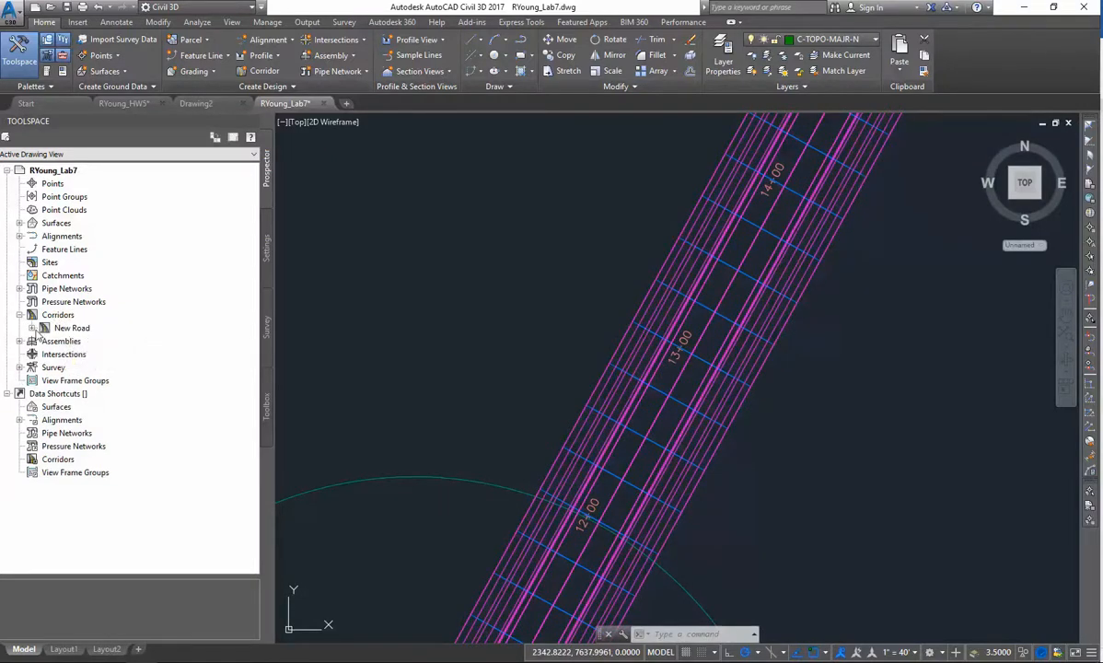
scroll(604, 475, down, 3)
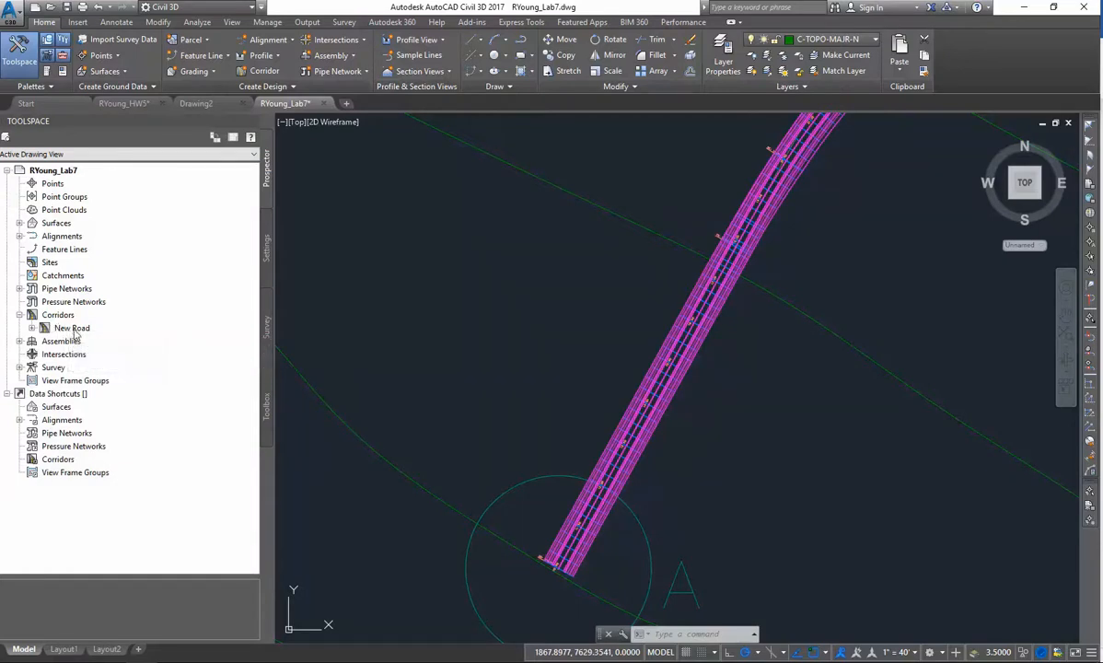
right_click(74, 328)
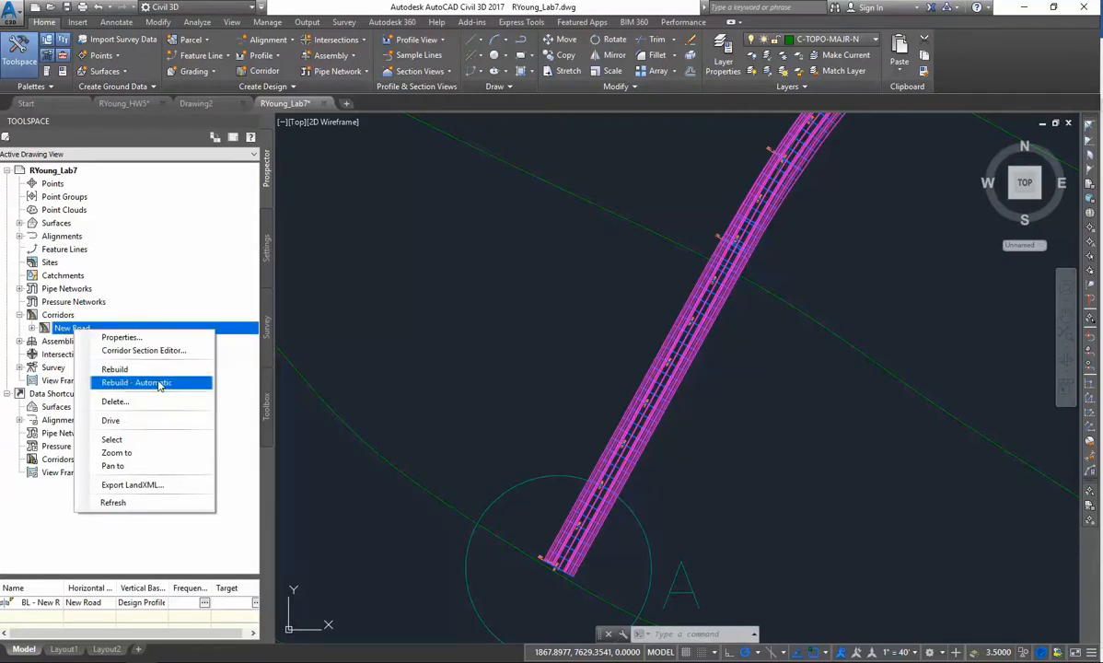
click(54, 326)
- Select the New Road corridor near station 25+00 and open it in the Section Editor
scroll(494, 491, down, 4)
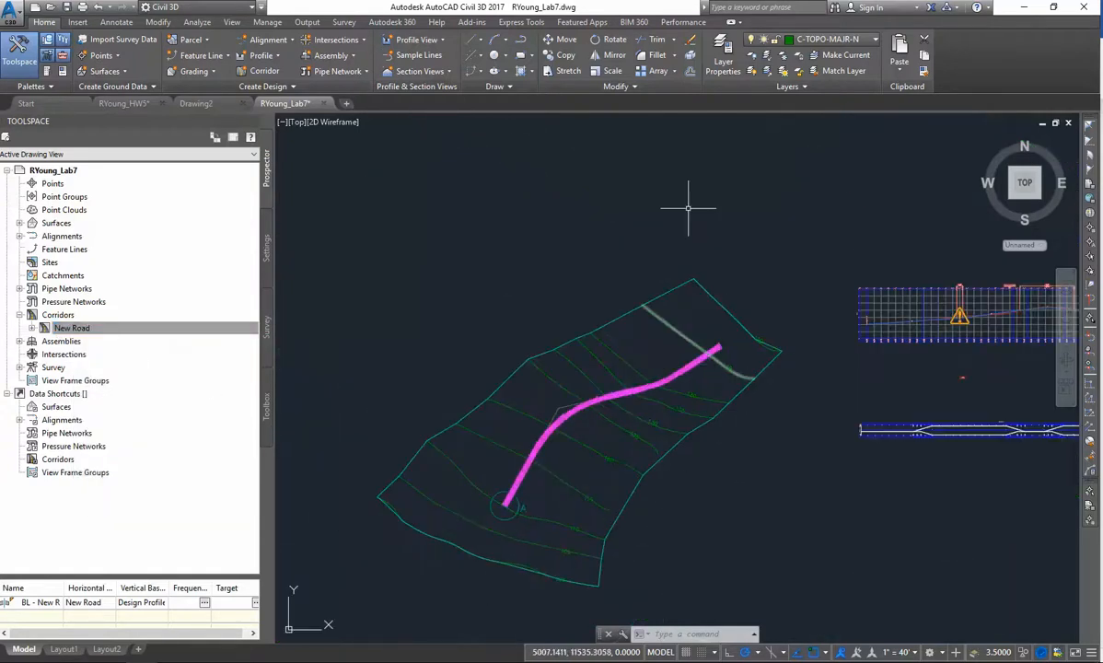
middle_drag(736, 424, 721, 359)
scroll(556, 374, up, 6)
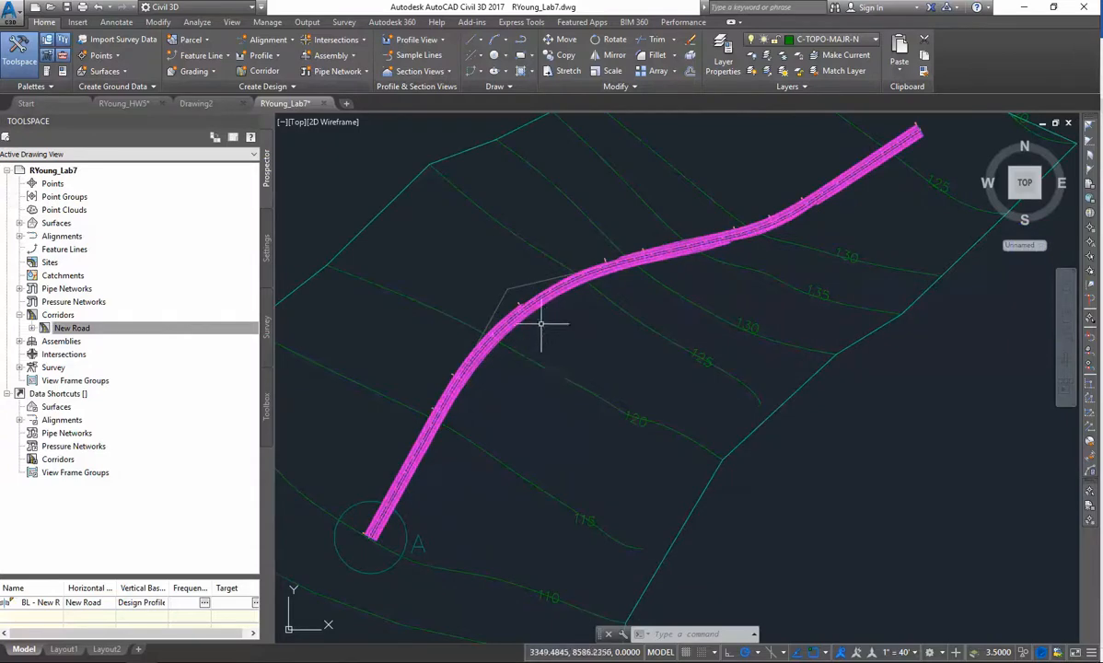
scroll(511, 308, down, 3)
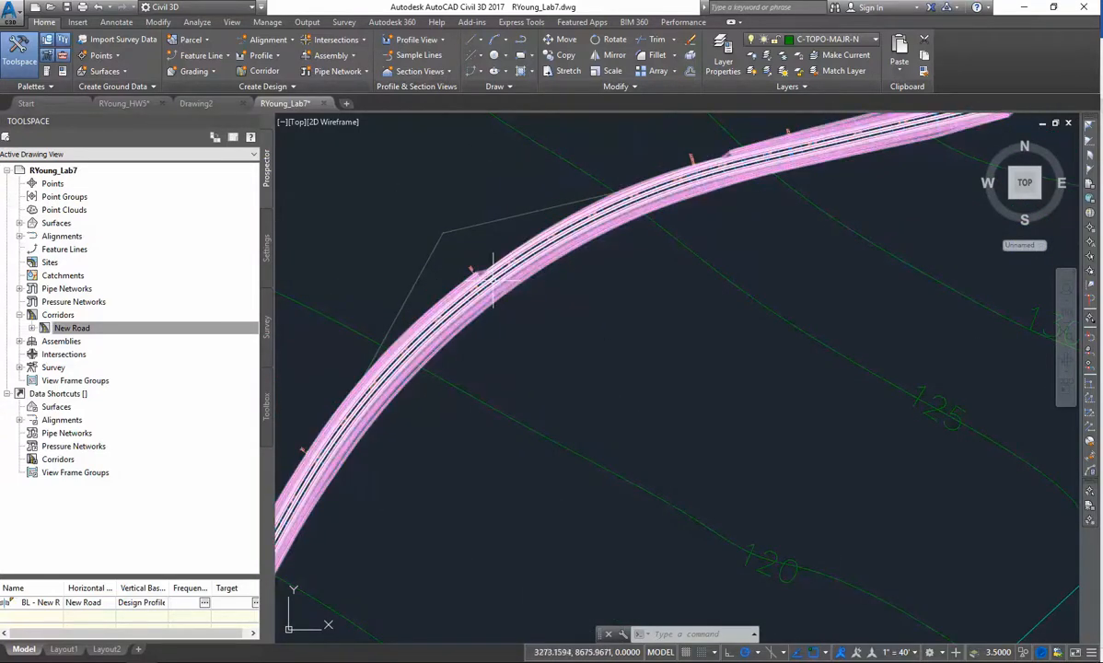
scroll(463, 277, up, 2)
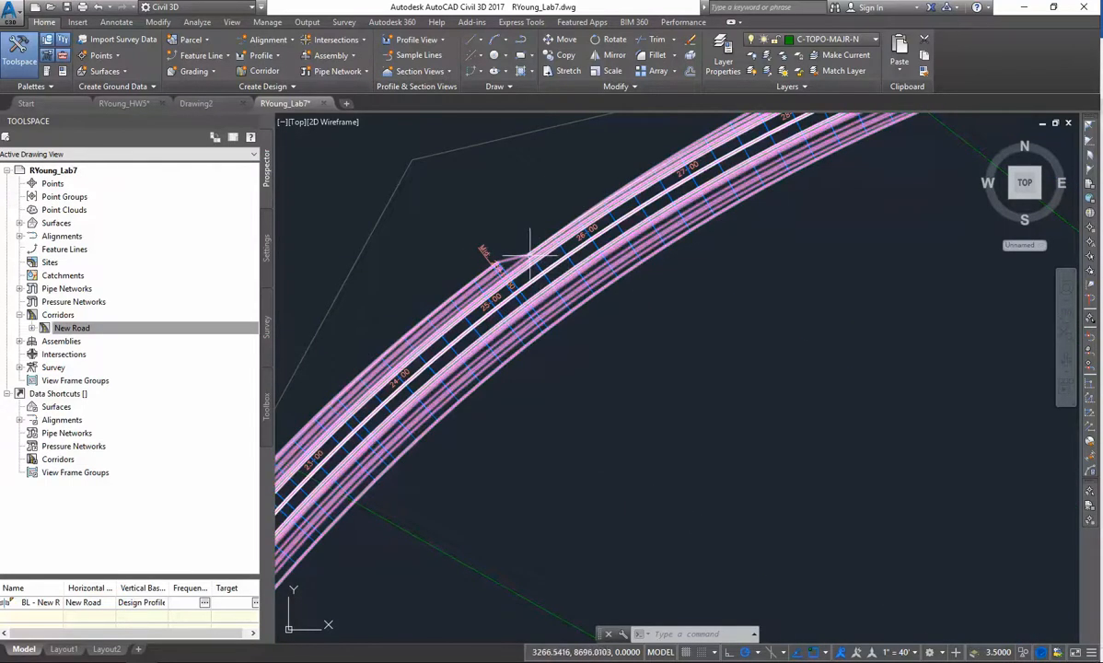
click(512, 276)
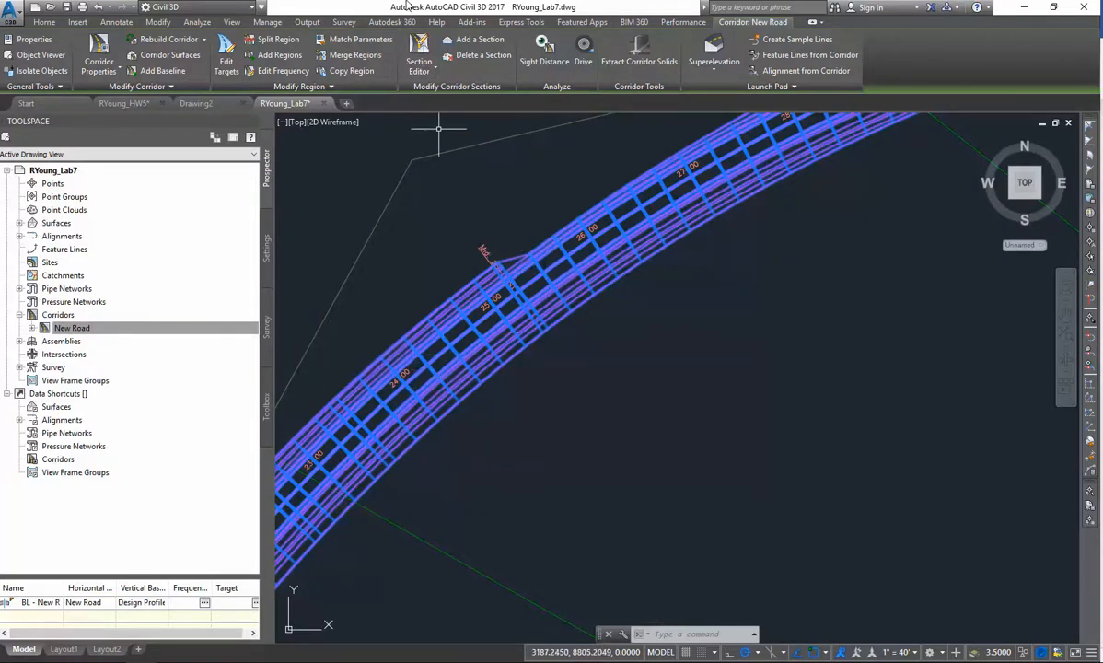
click(421, 57)
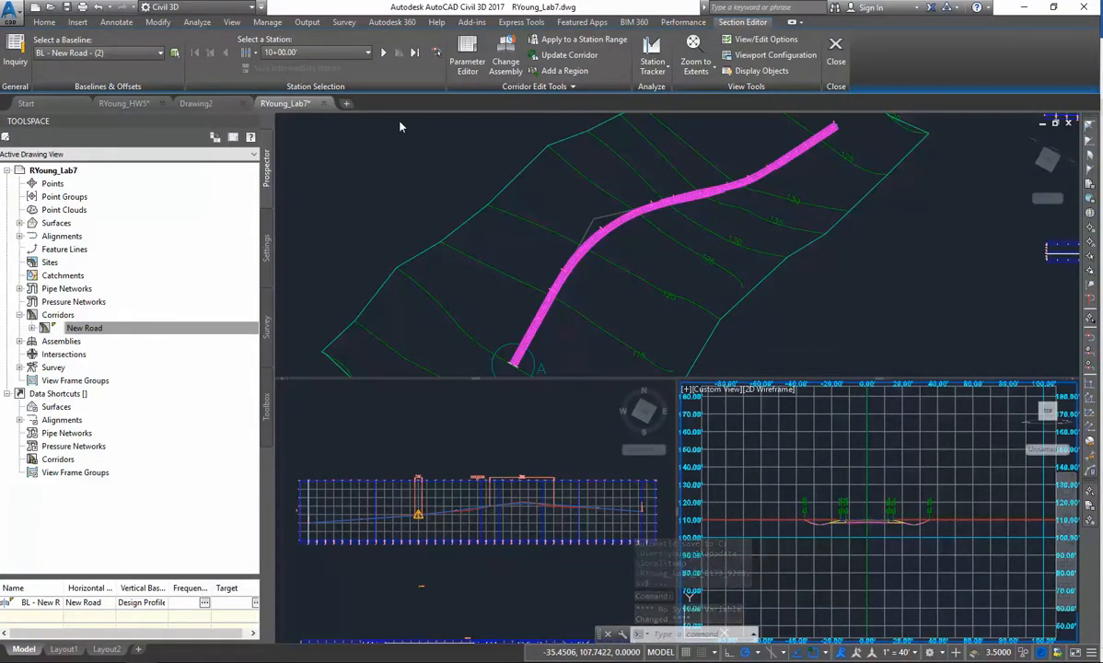
- Advance through the corridor cross sections station by station from 10+00 to 11+00
click(384, 53)
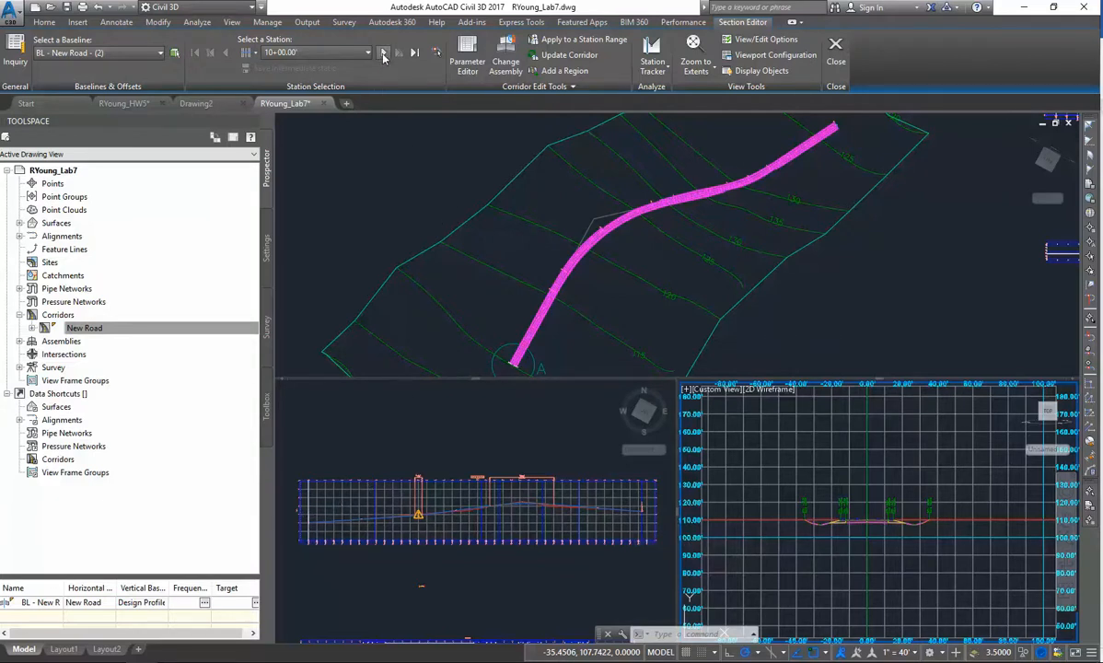
click(384, 52)
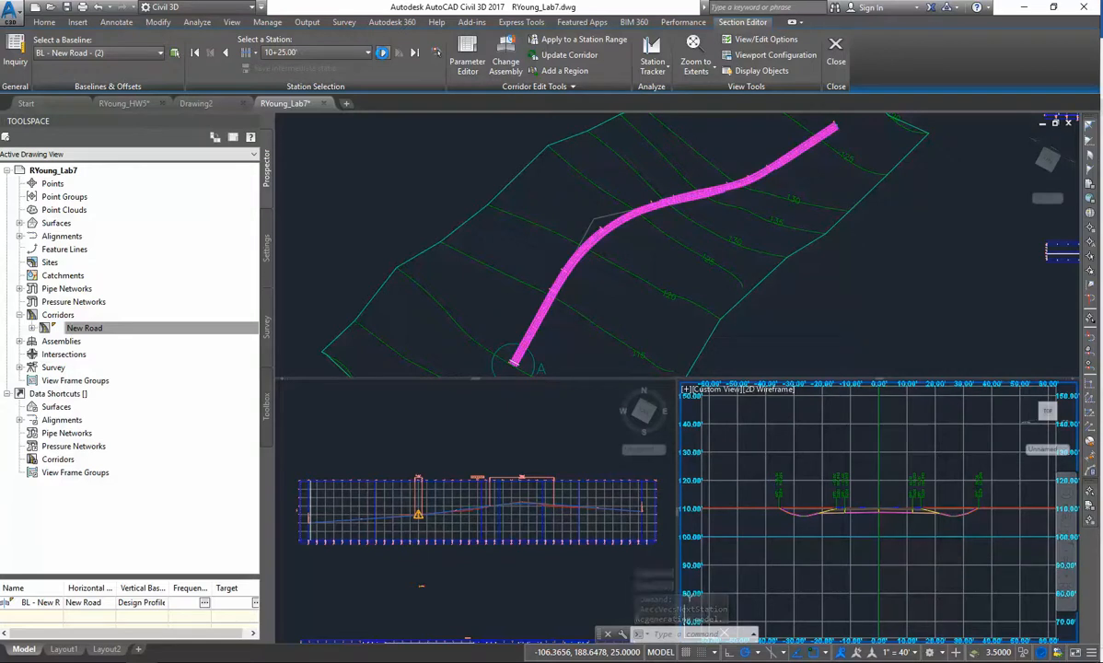
click(382, 52)
click(381, 52)
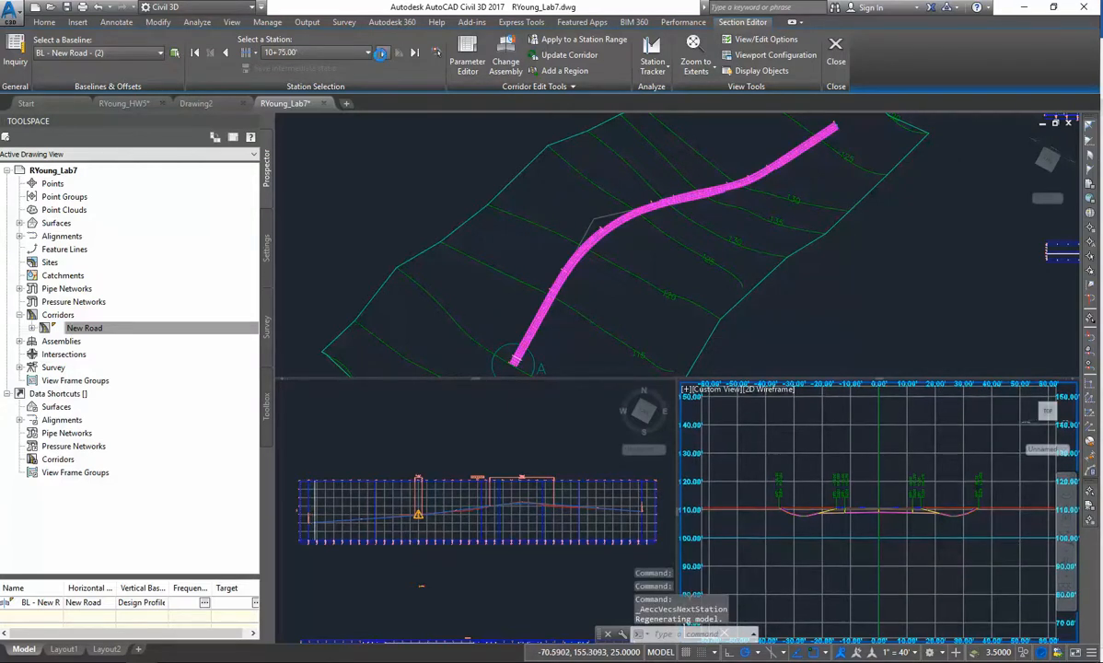
click(381, 53)
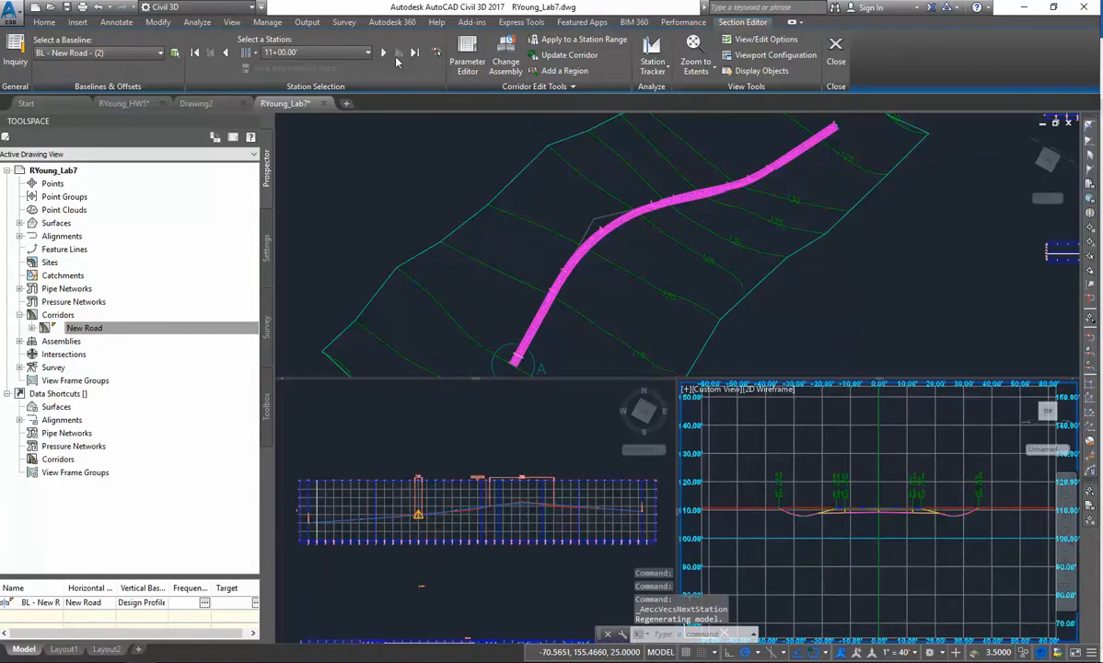
- Jump to the corridor cross section at station 24+00
click(367, 53)
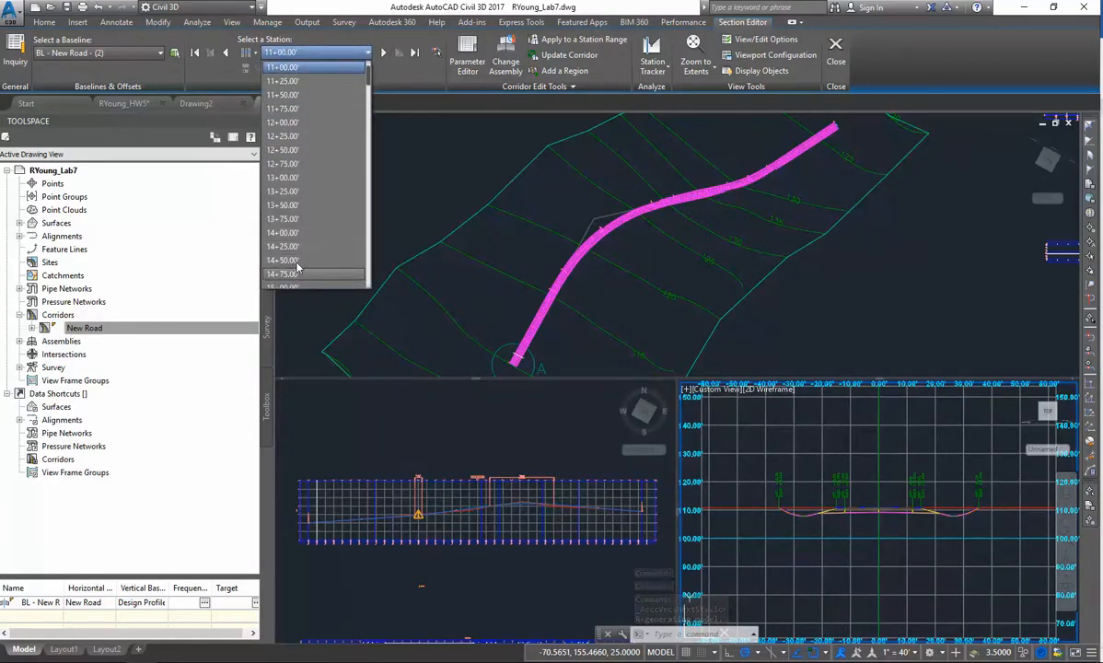
scroll(296, 267, down, 10)
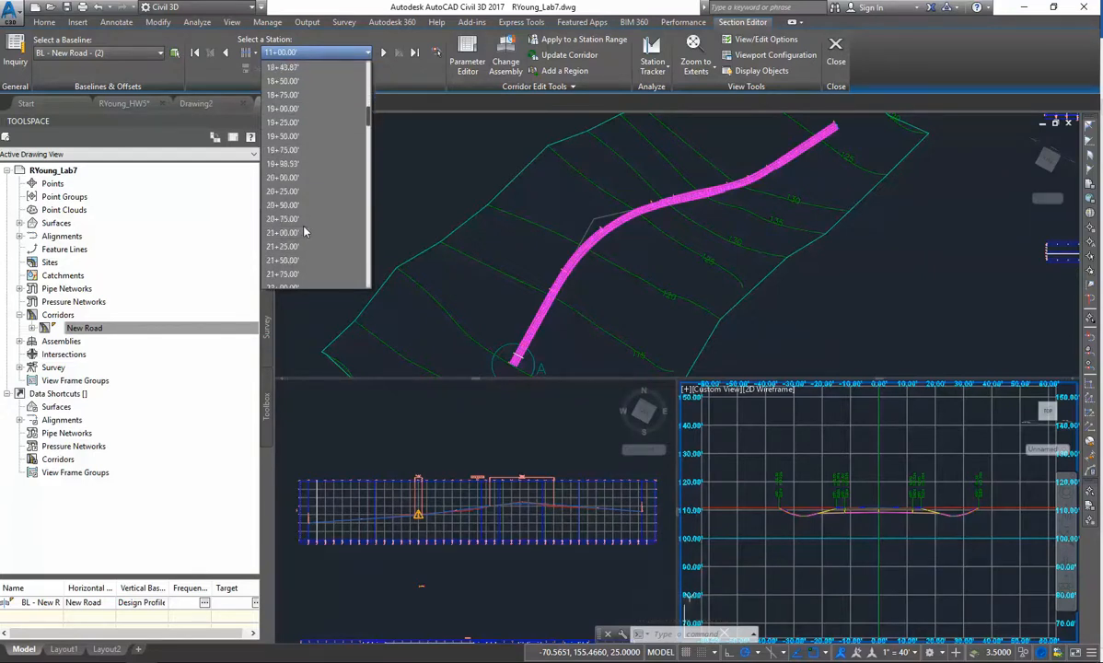
scroll(294, 152, down, 4)
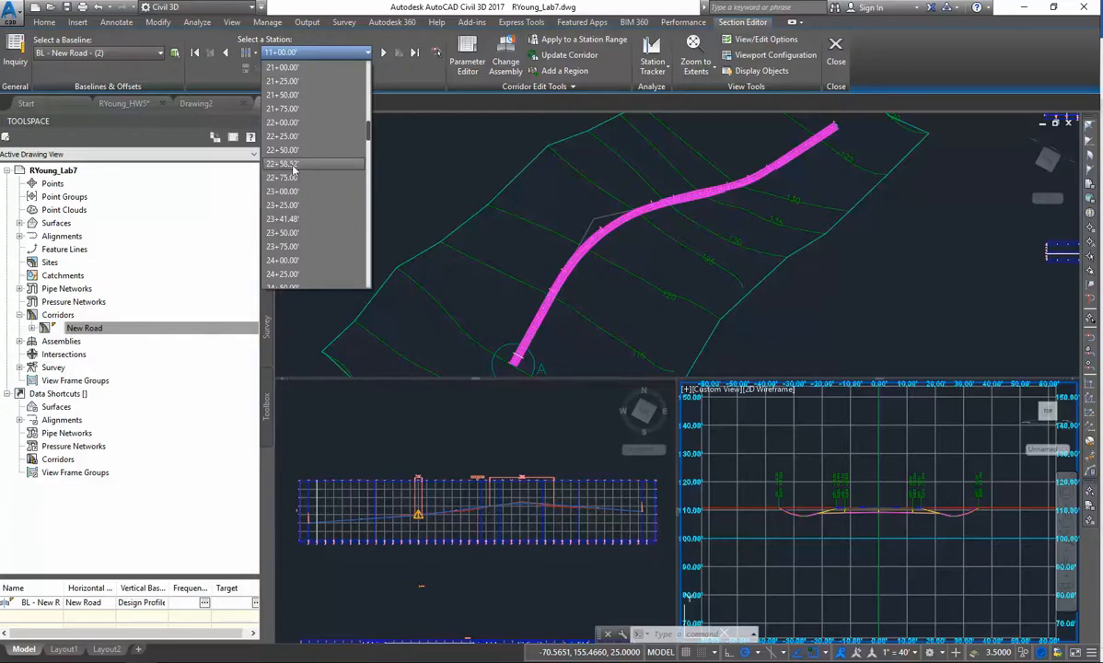
click(271, 262)
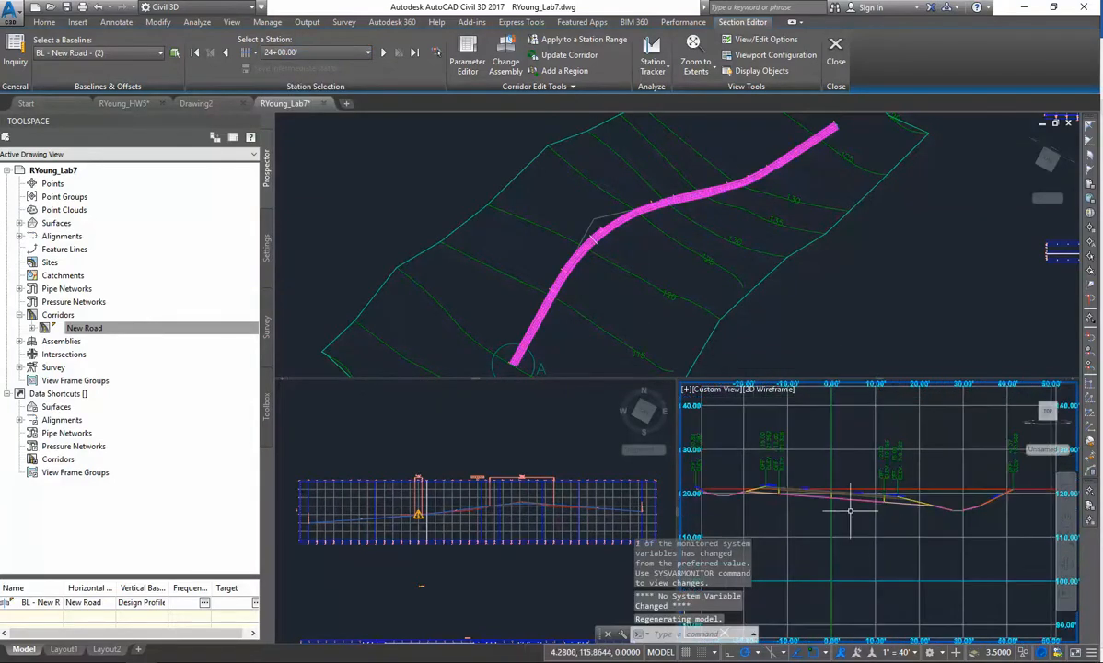
- Examine the left lane edge, shoulder and subbase slope in the station 24+00 cross section
scroll(833, 507, up, 3)
scroll(833, 506, up, 2)
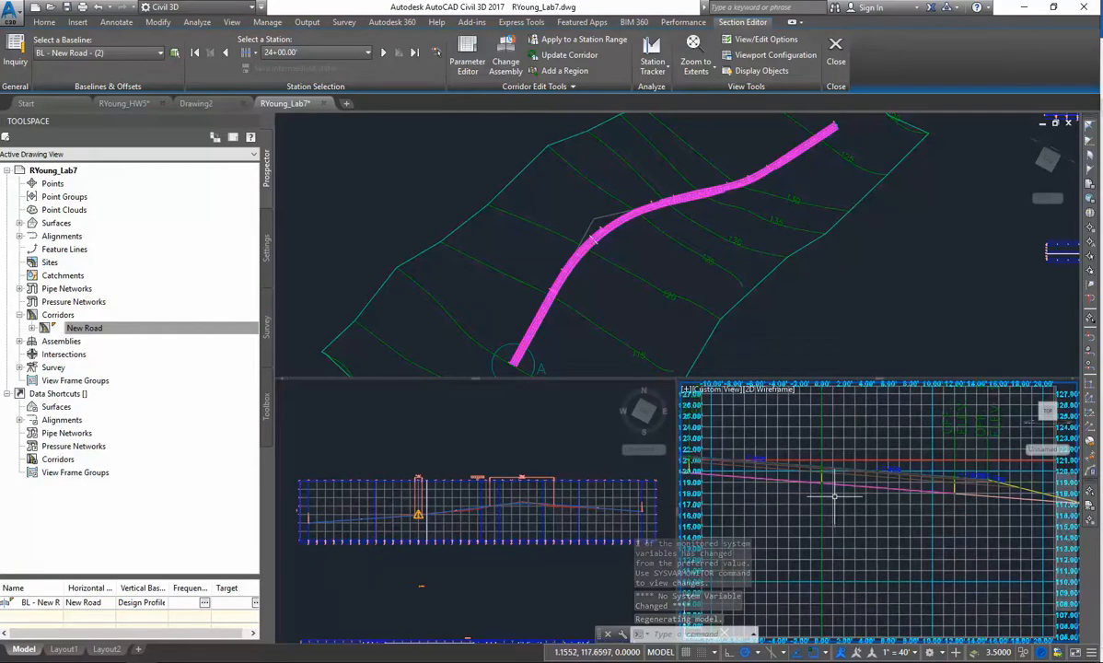
middle_drag(834, 496, 967, 539)
scroll(765, 505, up, 2)
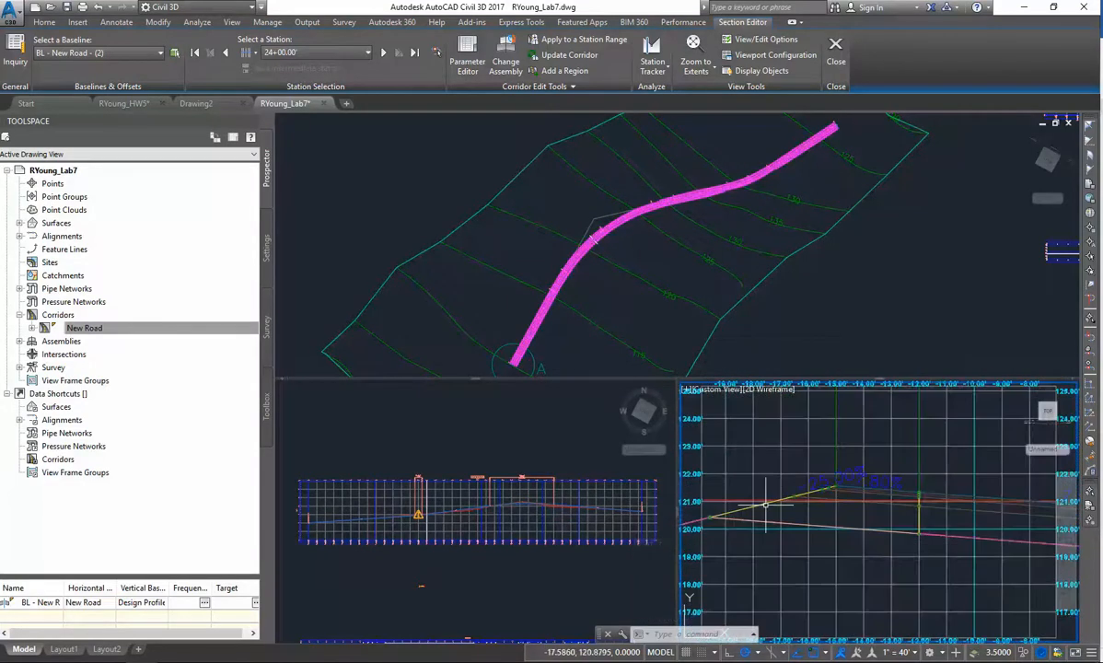
scroll(810, 497, up, 3)
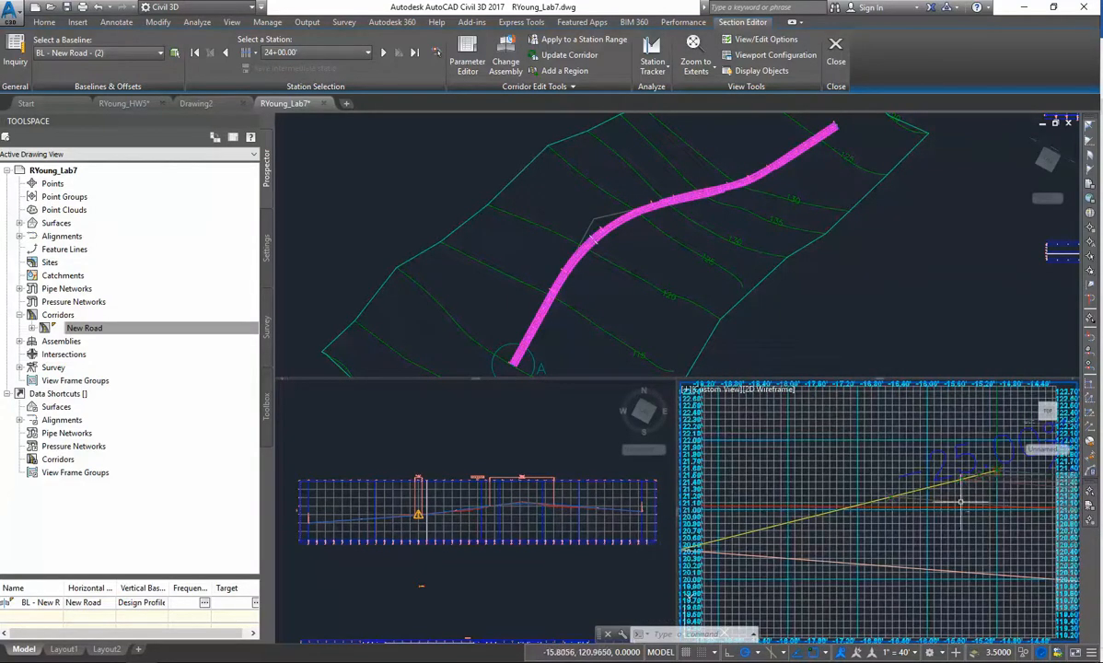
scroll(920, 474, down, 4)
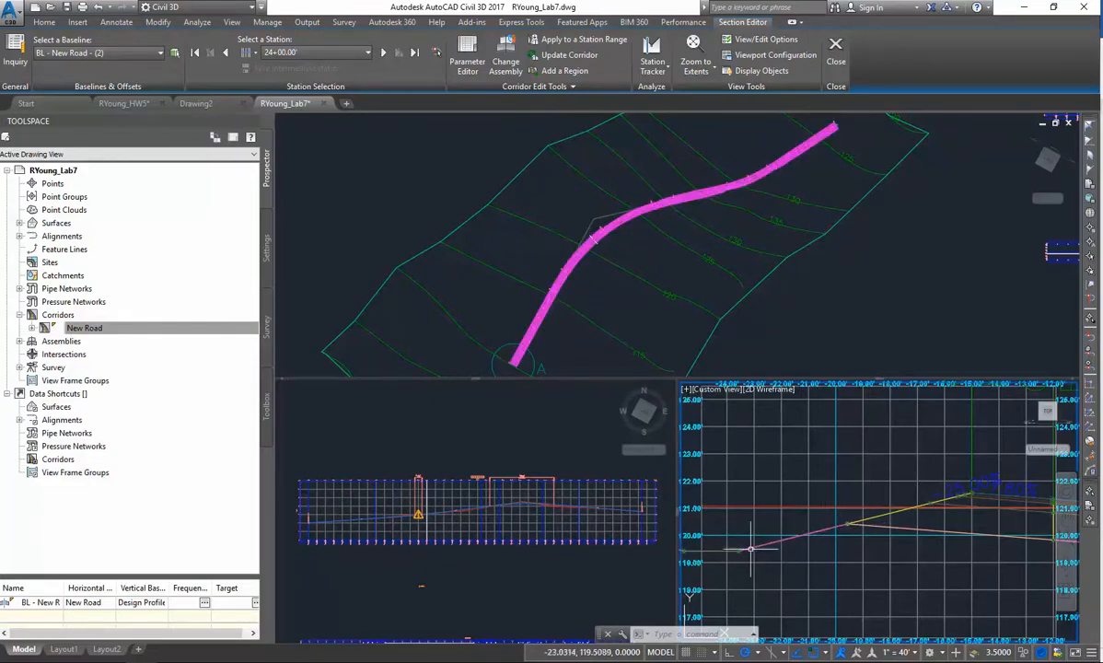
- Examine the left ditch, its Daylight_Sub point and its tie-in to the existing ground at station 24+00
scroll(759, 558, down, 2)
scroll(759, 559, down, 2)
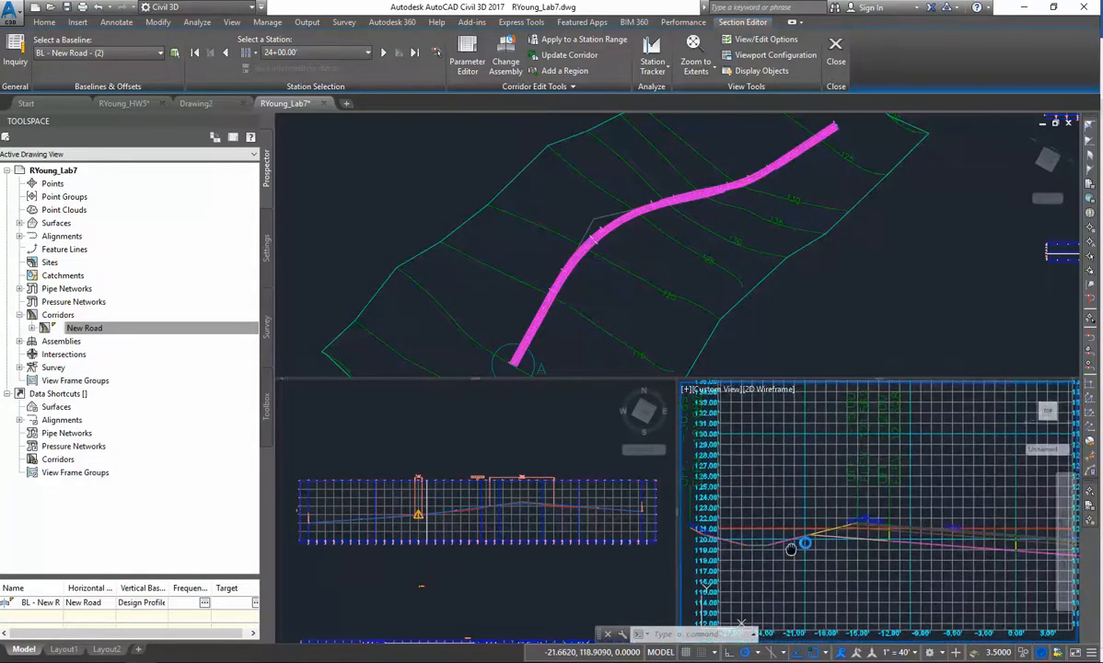
scroll(847, 541, up, 2)
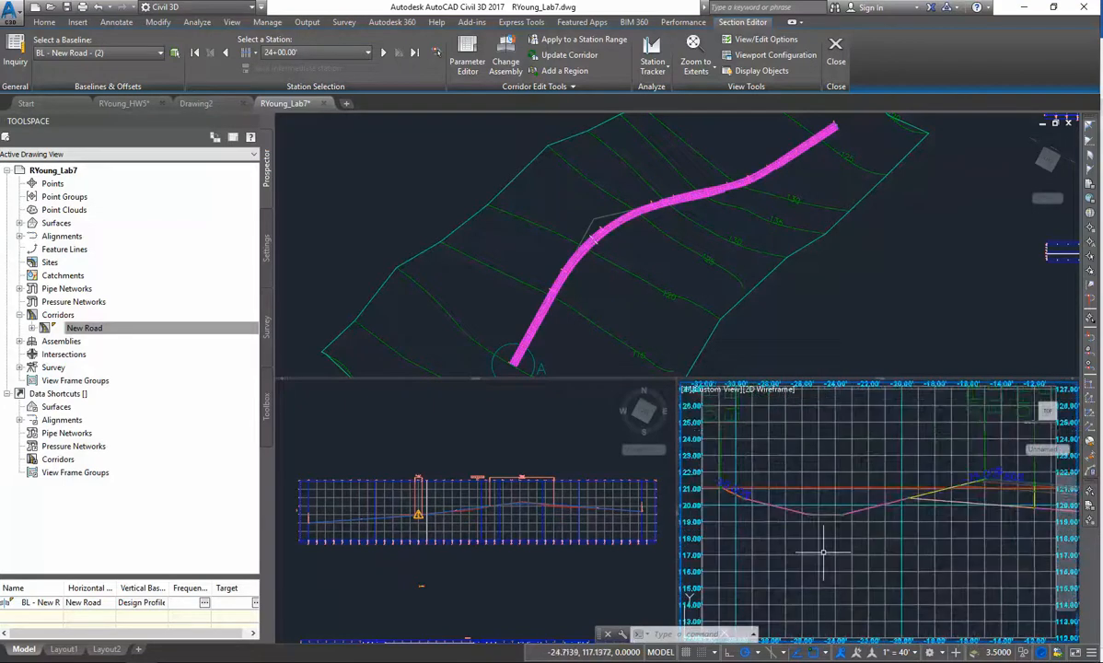
scroll(892, 497, up, 3)
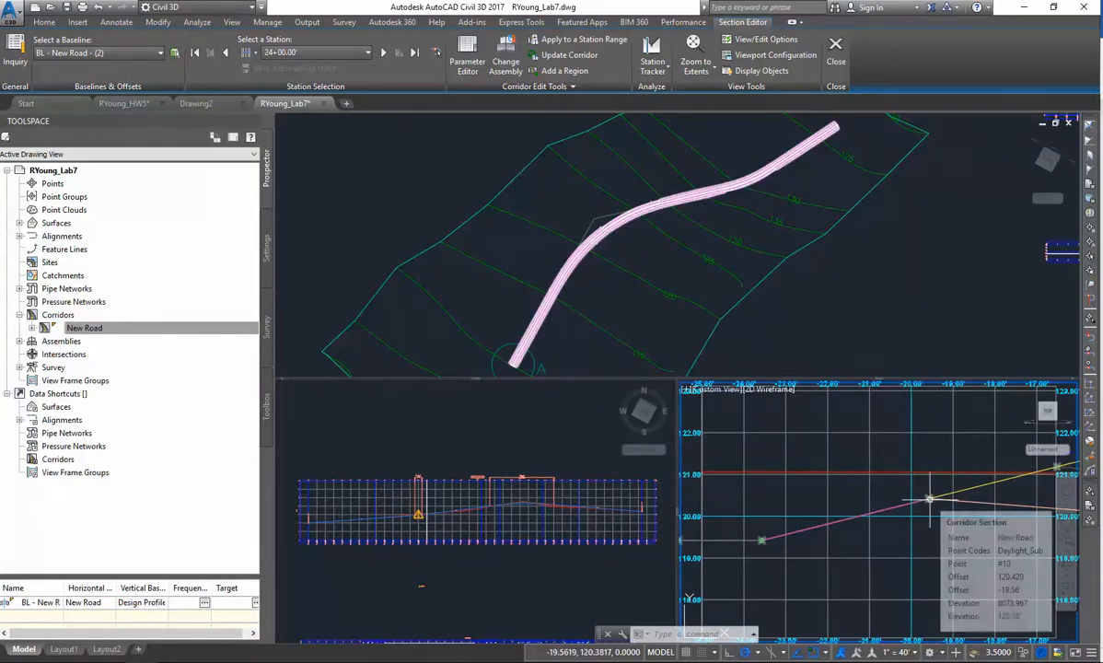
scroll(835, 548, down, 2)
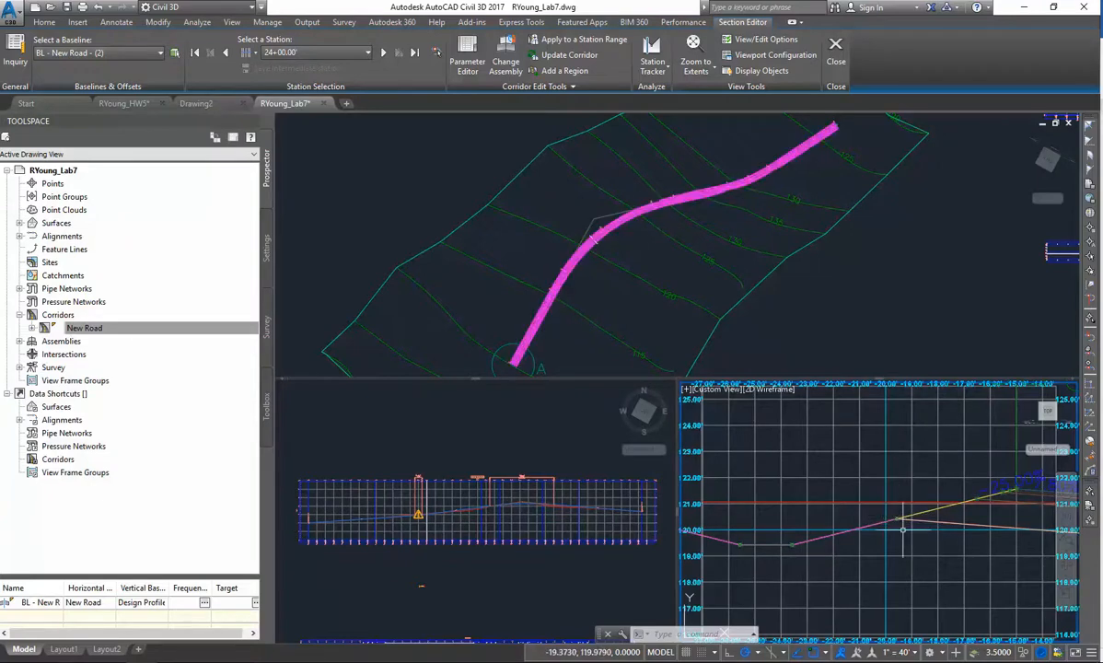
scroll(884, 539, down, 2)
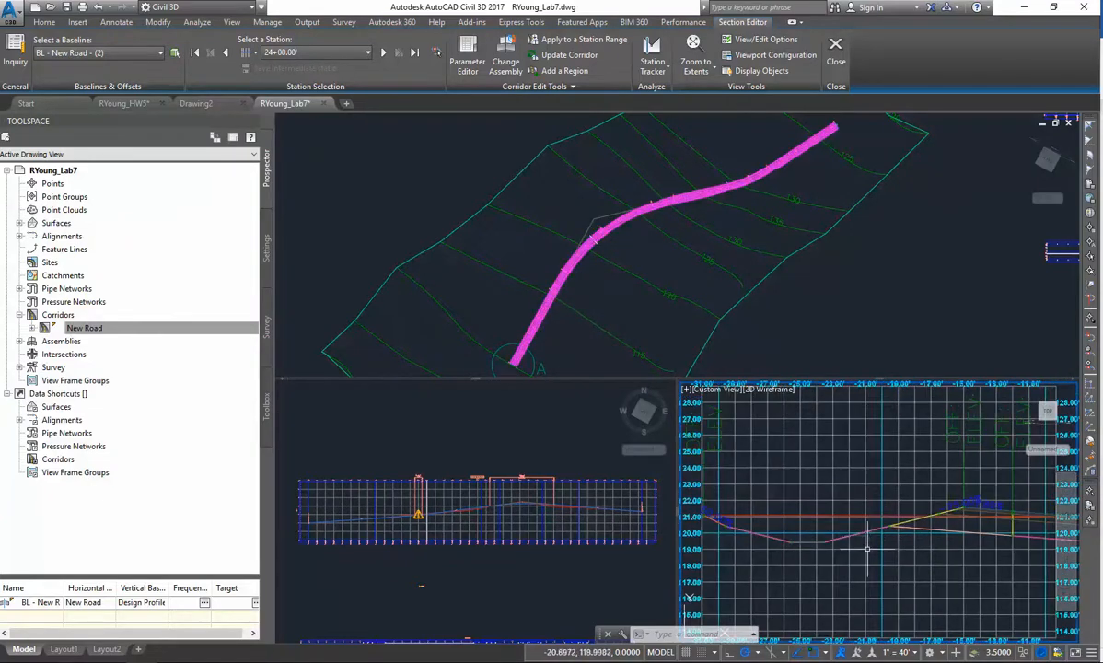
middle_drag(868, 548, 884, 524)
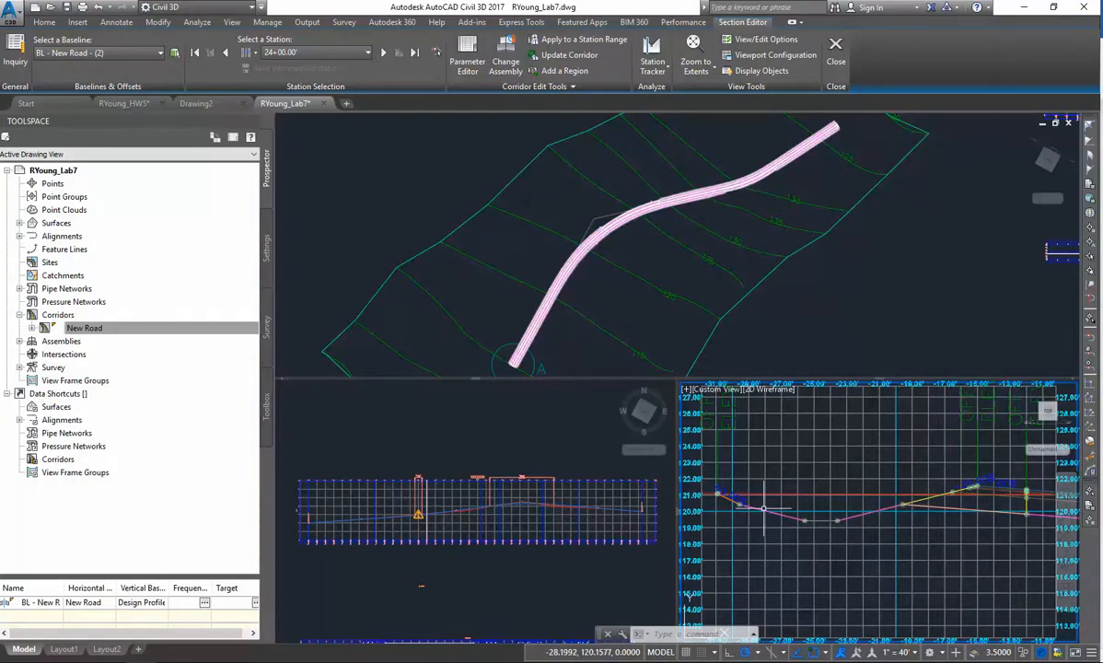
scroll(888, 523, down, 2)
scroll(888, 524, up, 3)
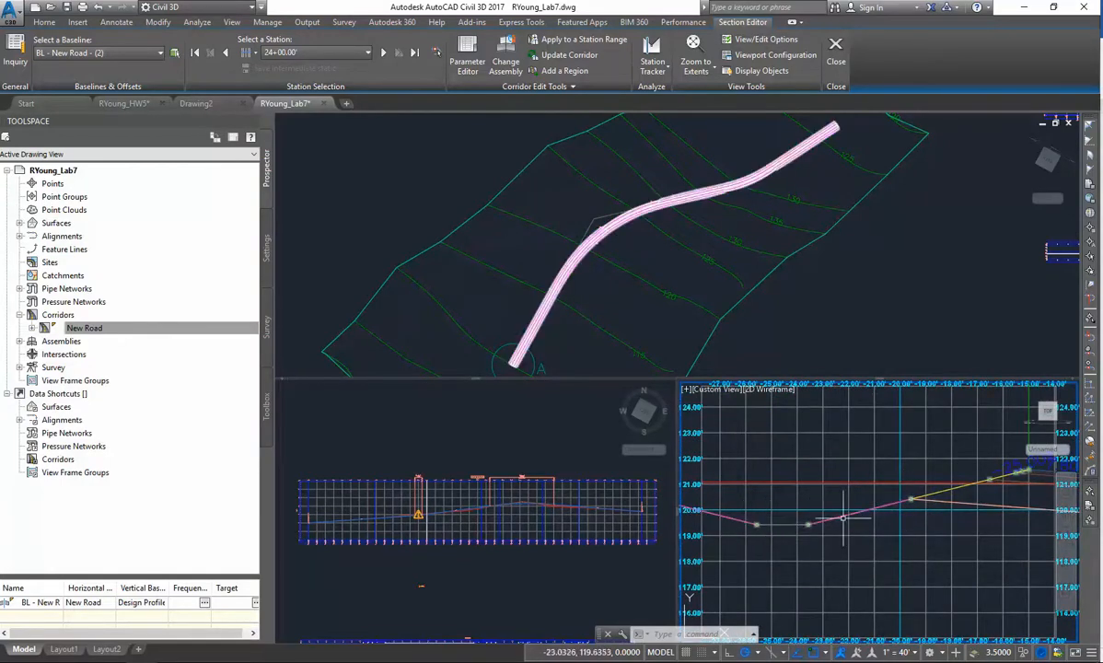
scroll(756, 522, up, 1)
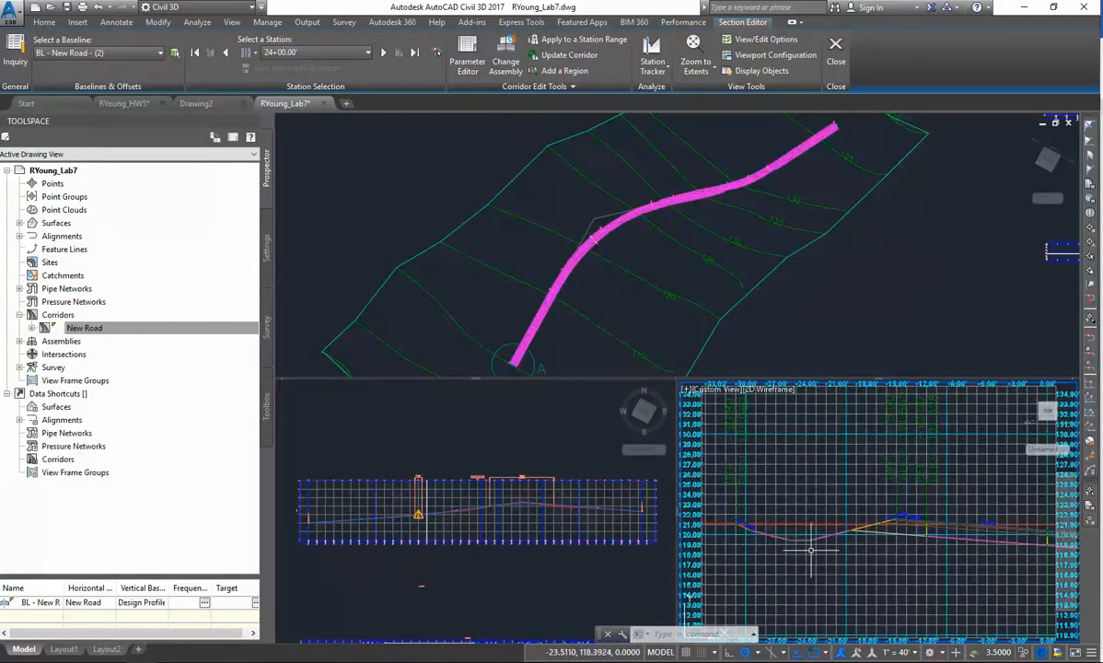
scroll(736, 520, up, 1)
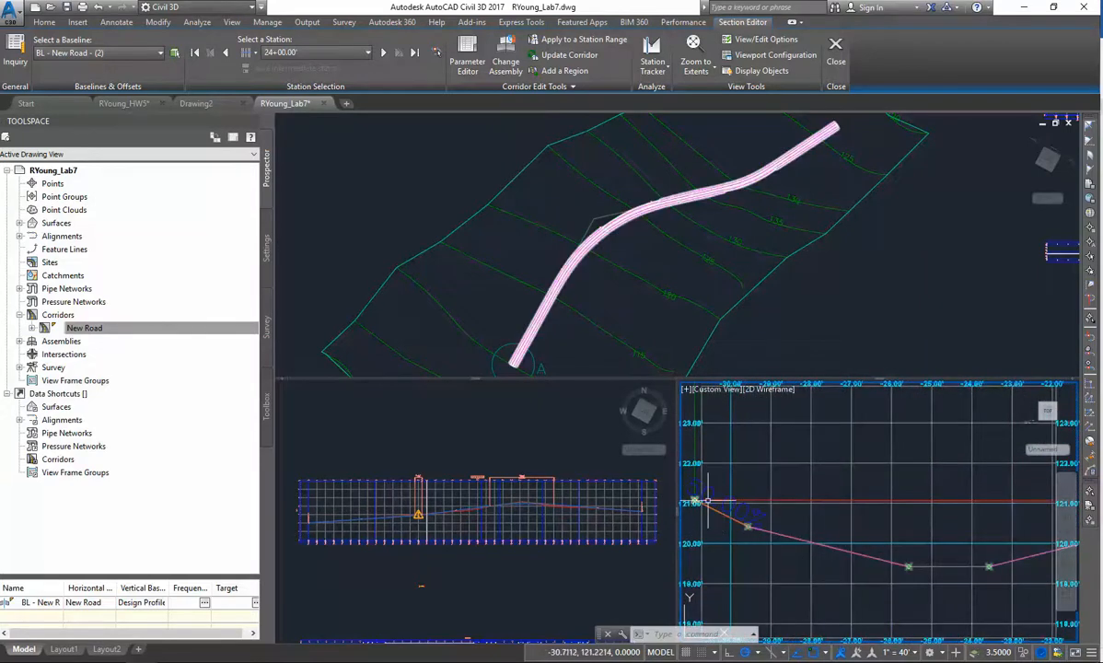
- Examine the deeper right ditch at station 24+00 and compare it across the full road section
scroll(894, 556, down, 5)
scroll(949, 561, up, 1)
middle_drag(953, 562, 756, 538)
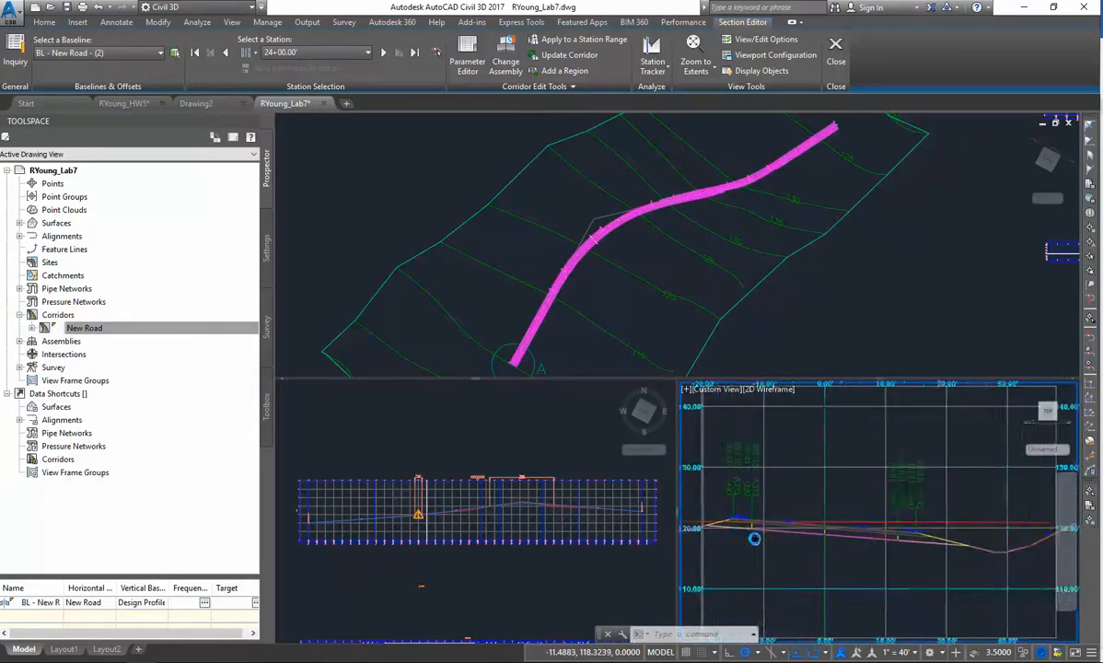
scroll(759, 540, down, 1)
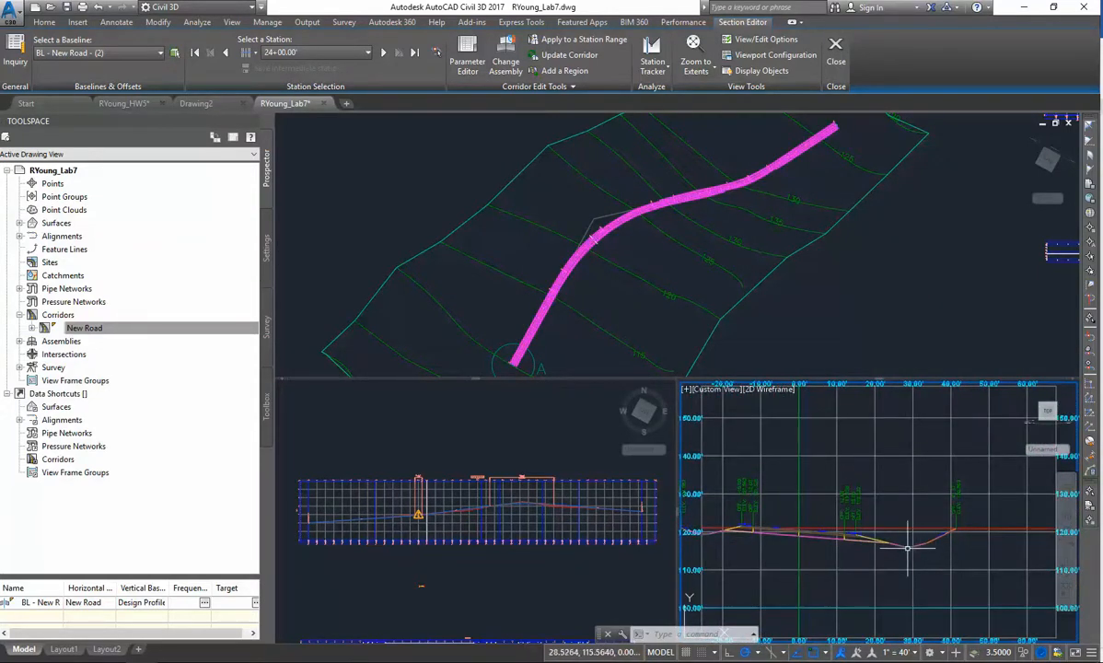
scroll(912, 549, up, 3)
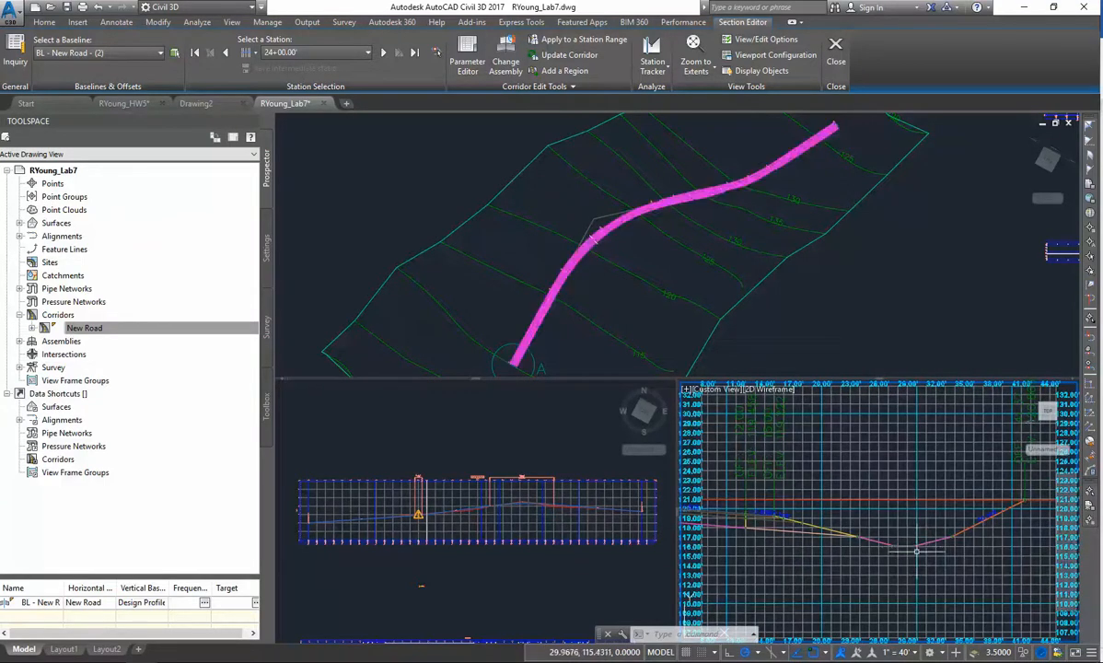
scroll(865, 552, down, 3)
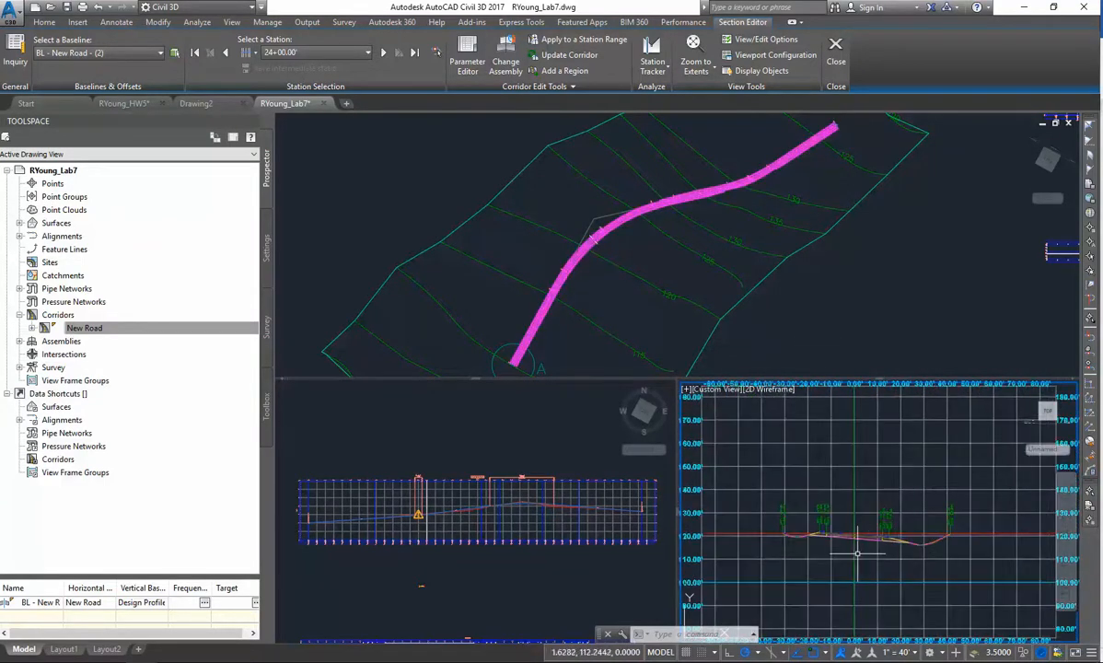
scroll(865, 551, up, 2)
middle_drag(873, 550, 906, 540)
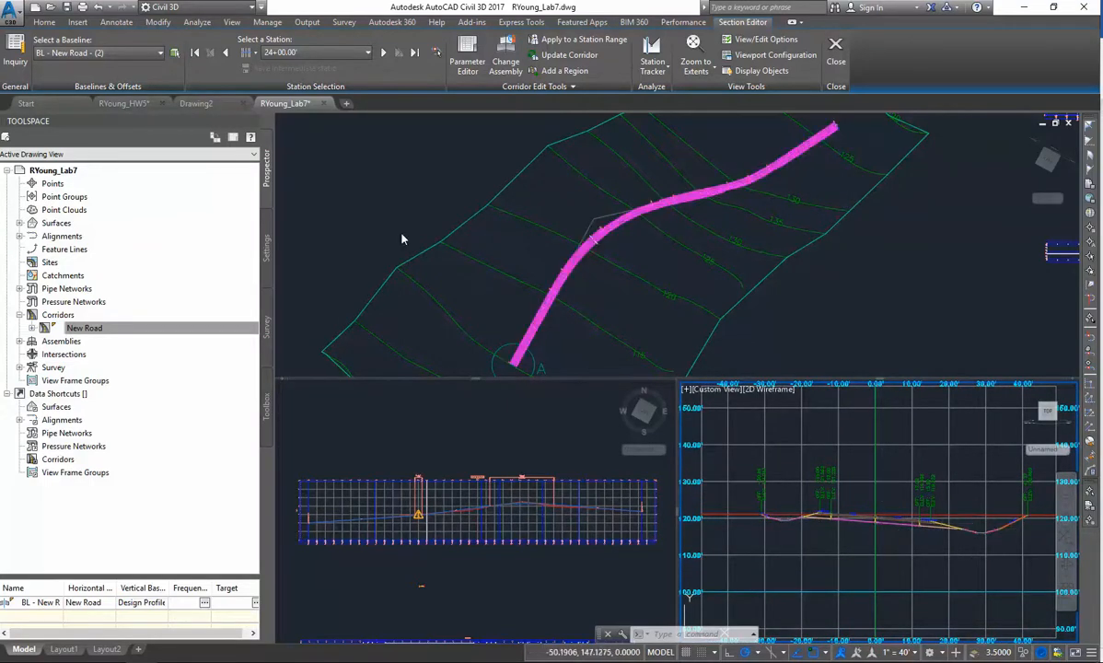
- Advance through the corridor cross sections from station 24+00 to 28+75, watching how the ditches and side slopes change
click(383, 53)
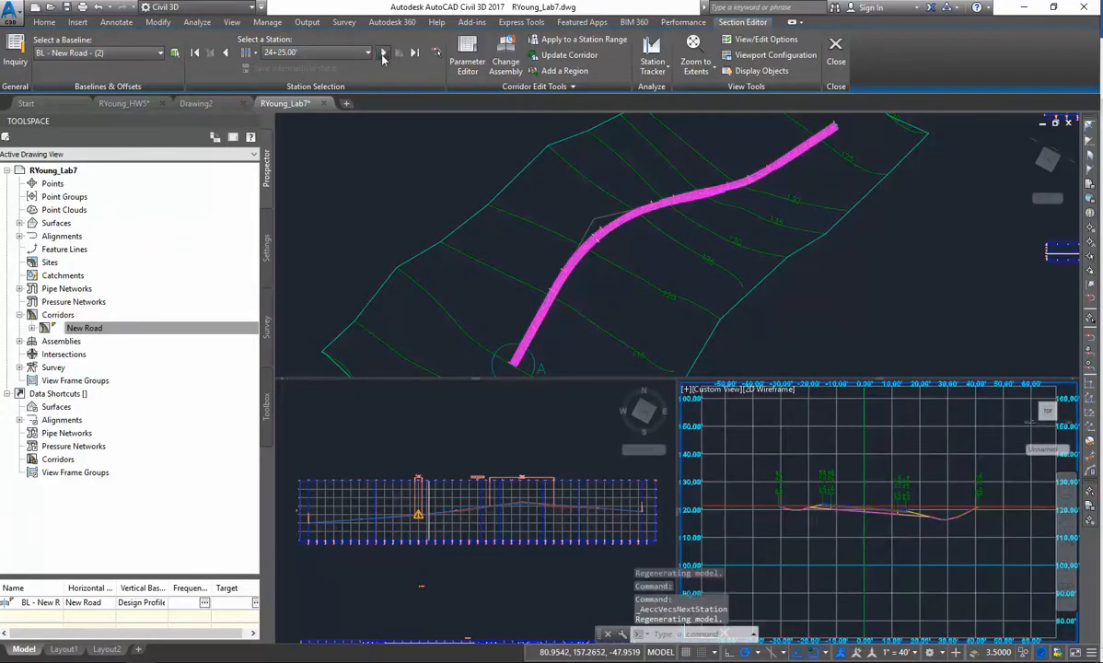
click(383, 53)
click(383, 53)
click(383, 55)
click(383, 54)
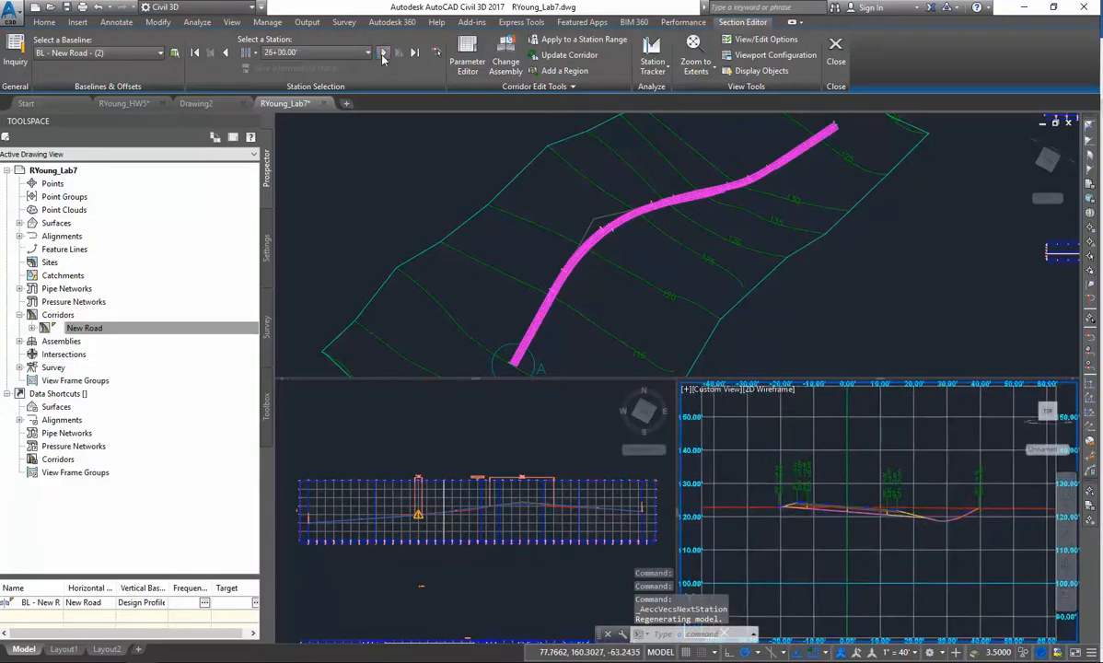
click(383, 55)
click(383, 55)
click(383, 54)
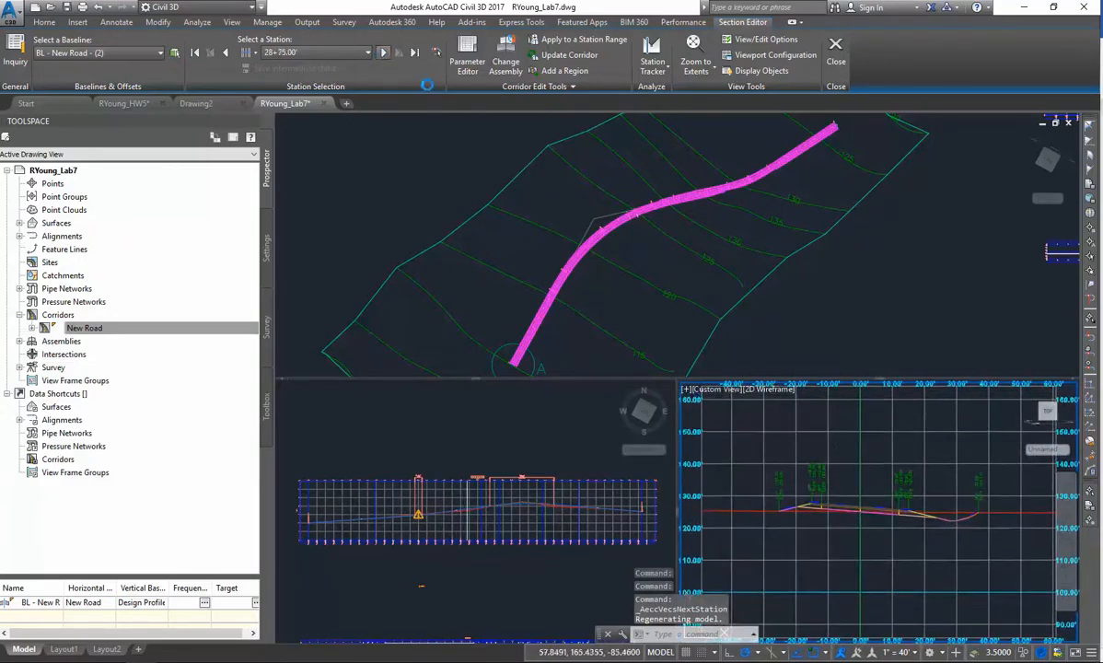
- Examine the left shoulder, side slope and tie-in to the existing ground in the station 28+75 cross section
scroll(808, 534, up, 2)
scroll(808, 534, down, 2)
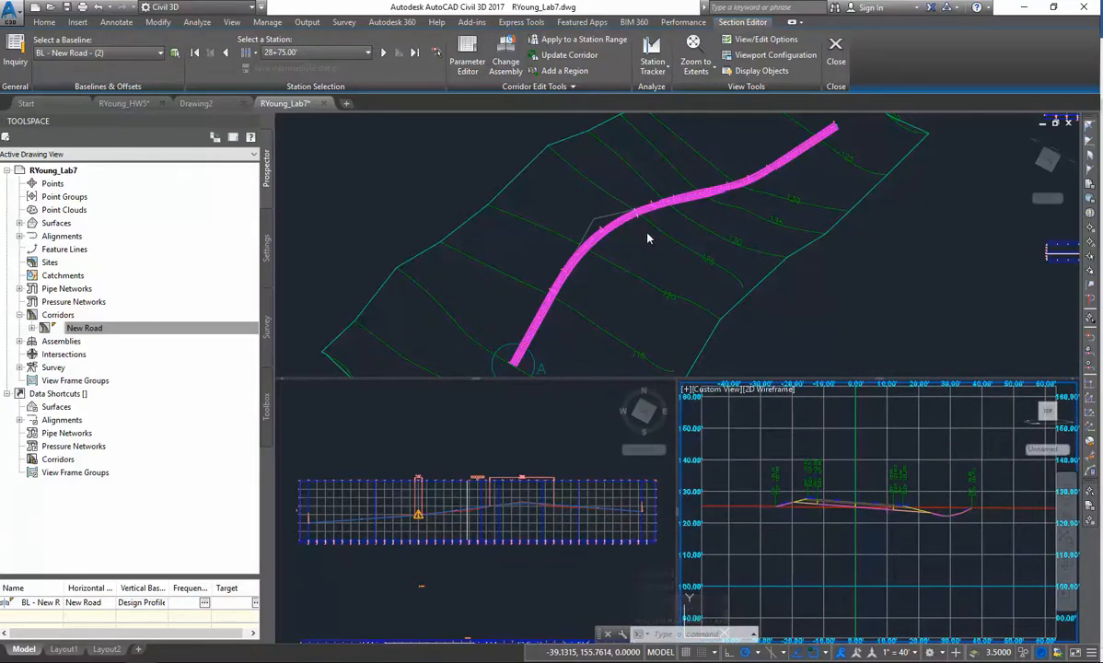
scroll(791, 511, up, 5)
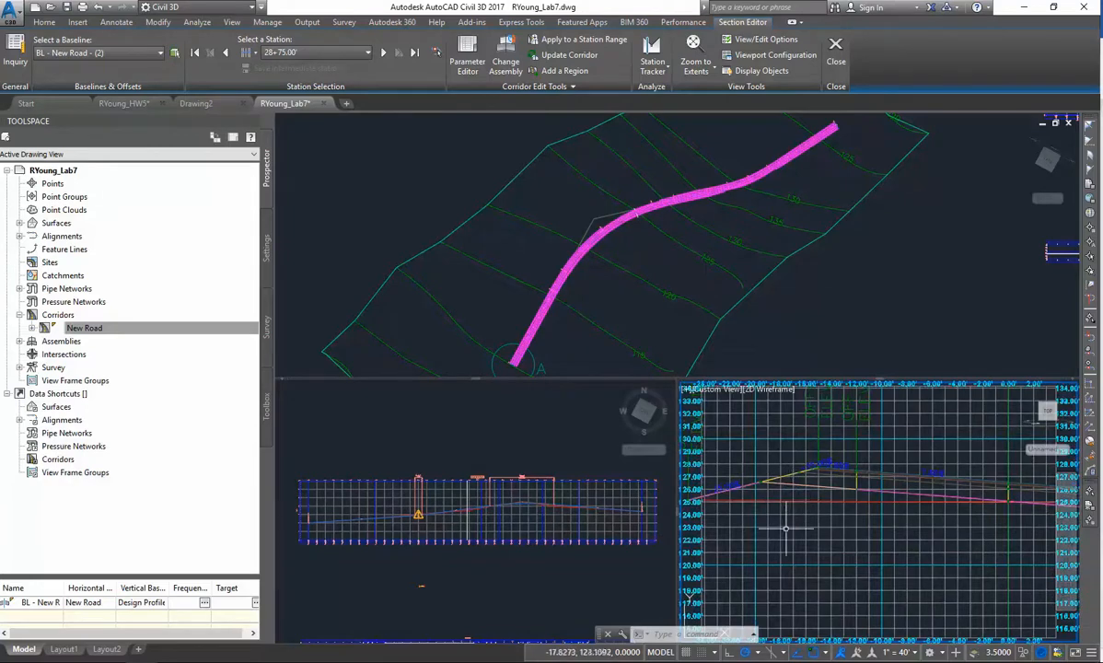
middle_drag(786, 529, 843, 524)
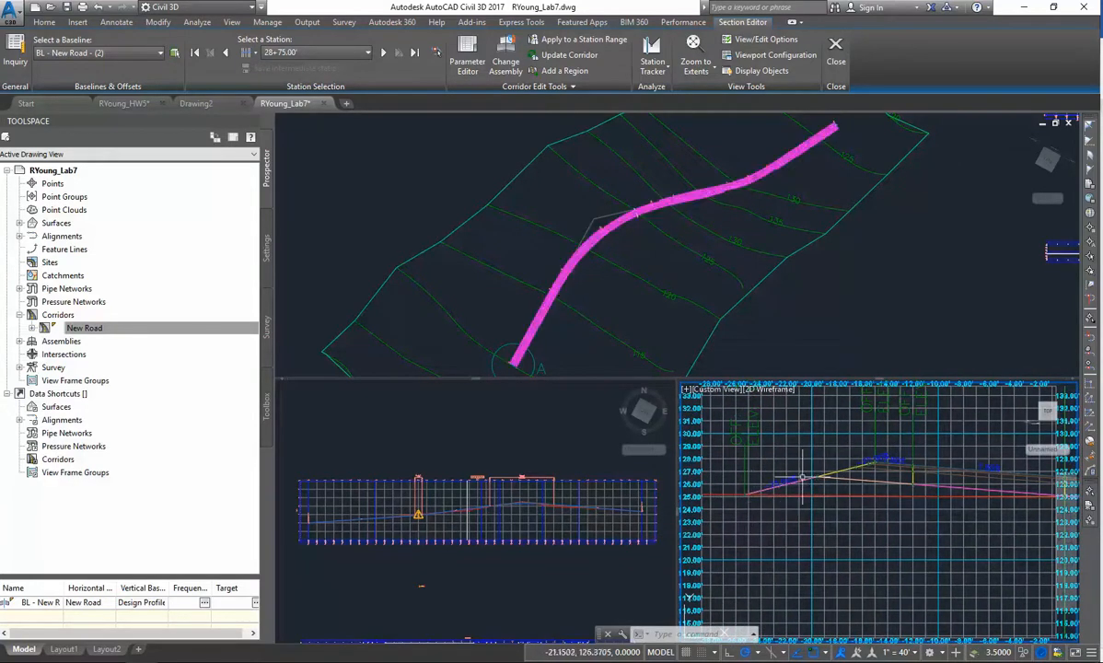
click(815, 476)
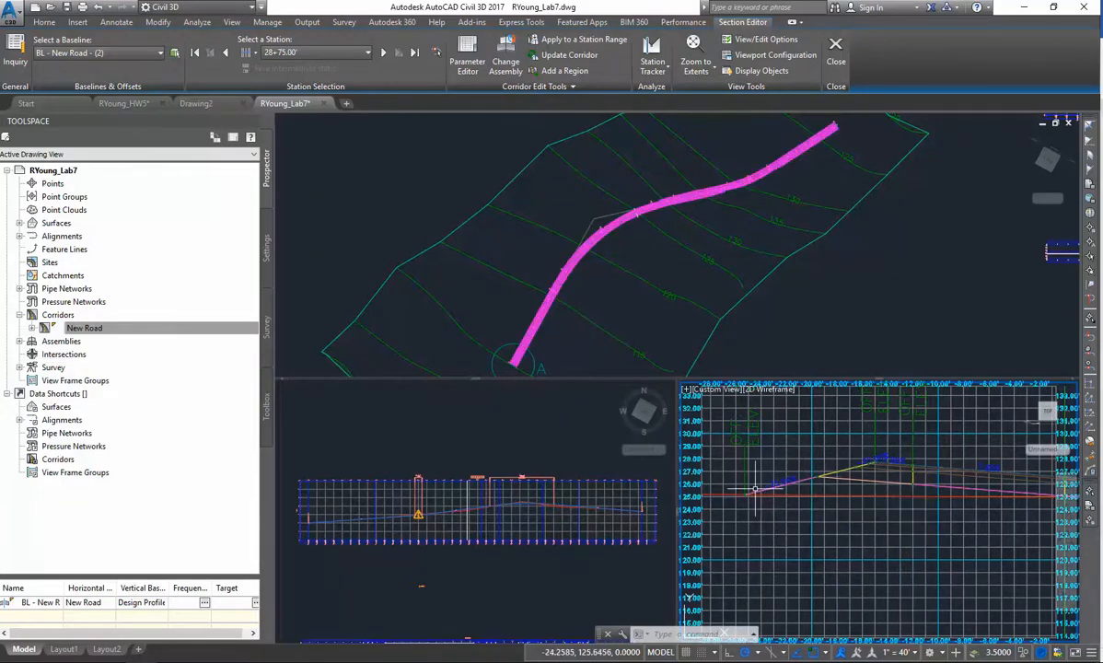
scroll(796, 488, up, 3)
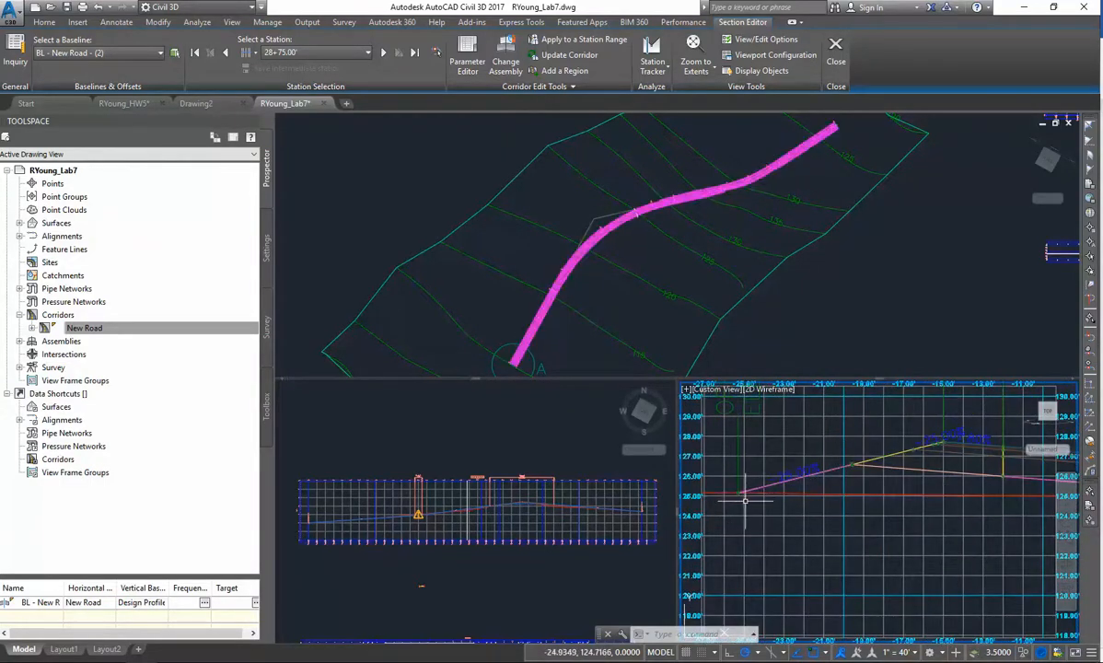
scroll(742, 494, down, 4)
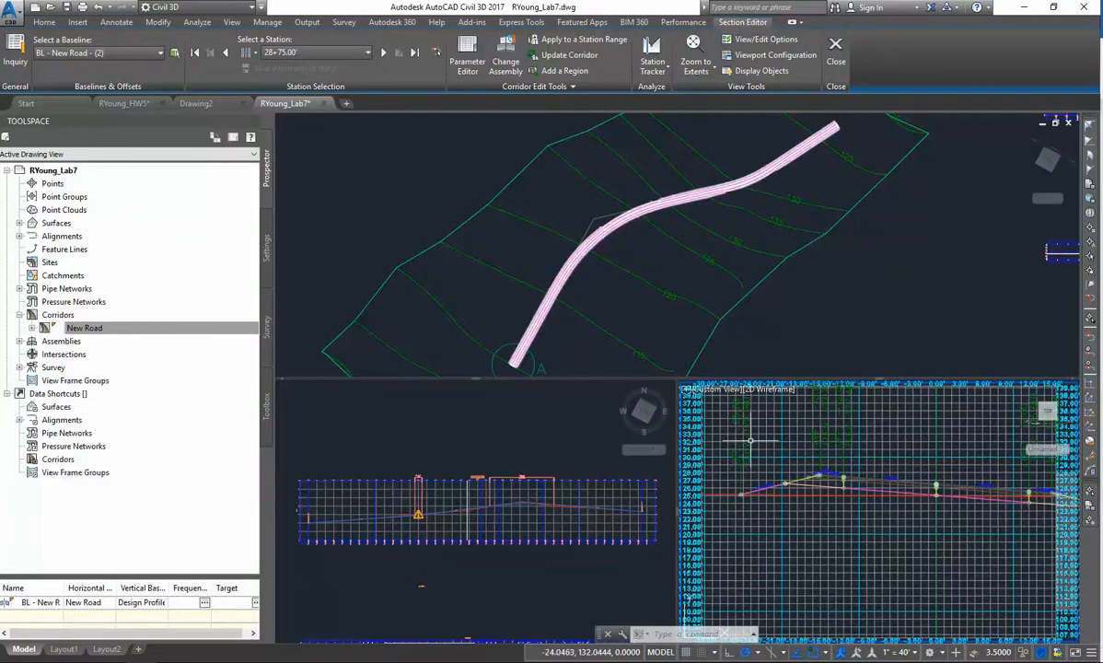
scroll(750, 442, down, 1)
scroll(743, 432, up, 1)
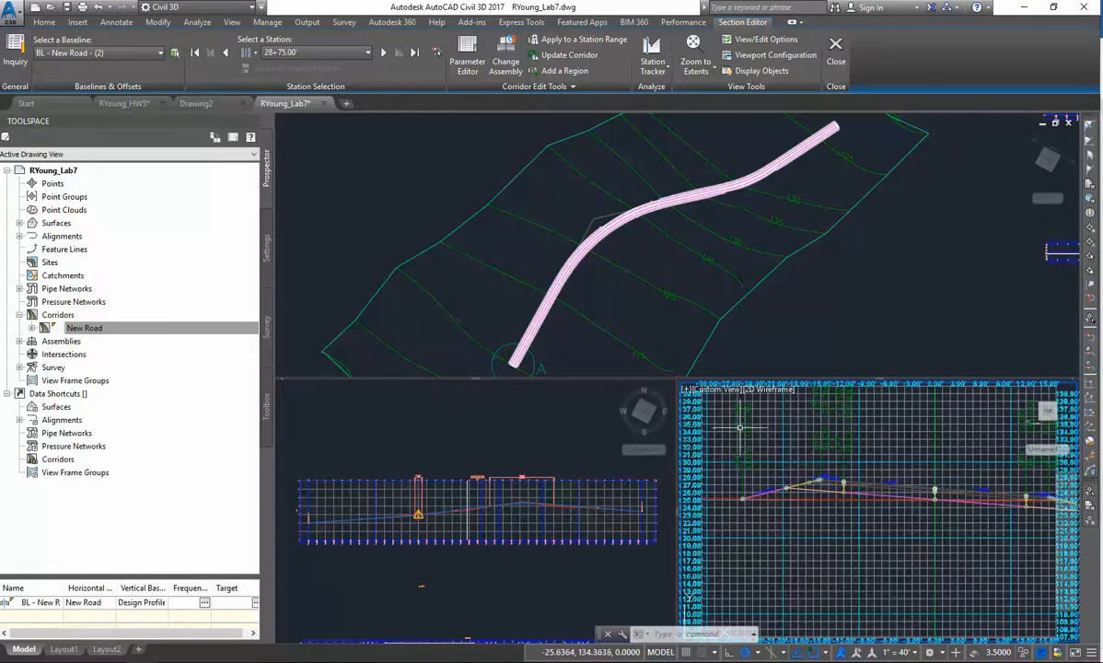
scroll(803, 460, down, 2)
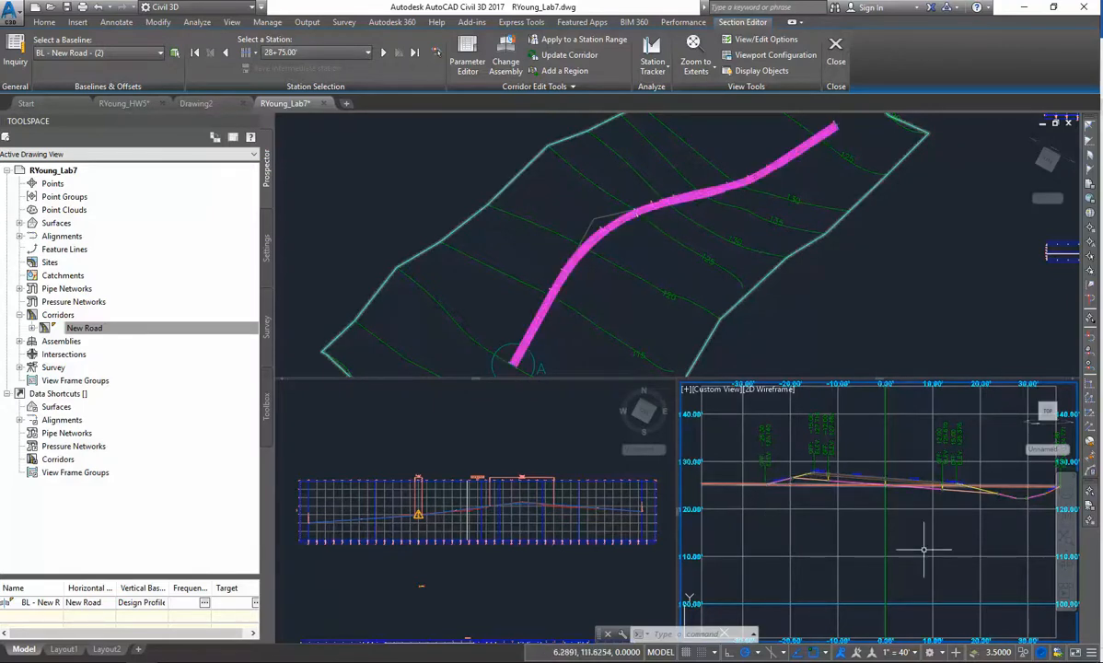
- Examine the lanes and subbase around the centerline against the existing ground line at station 28+75
scroll(976, 534, down, 5)
scroll(985, 538, down, 2)
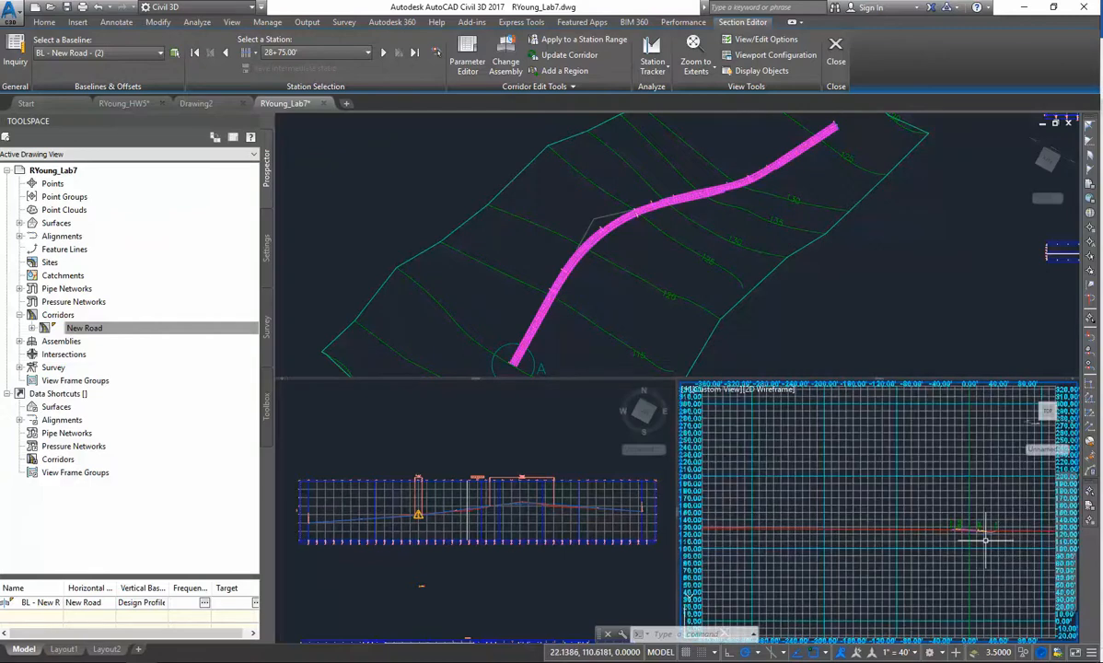
scroll(983, 536, up, 4)
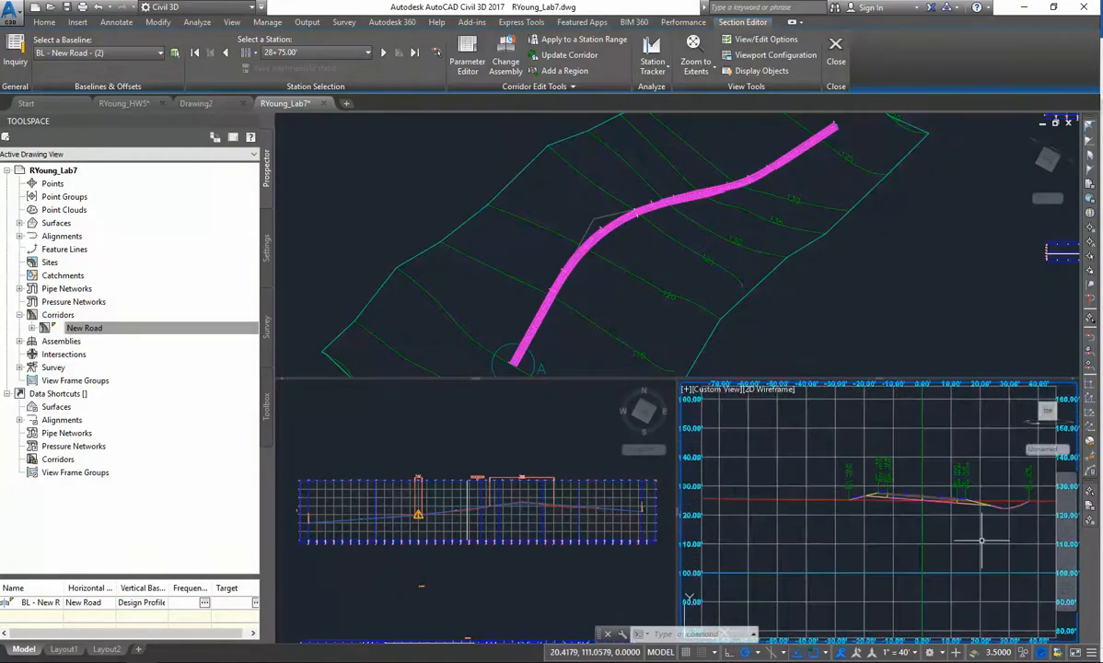
scroll(950, 510, up, 2)
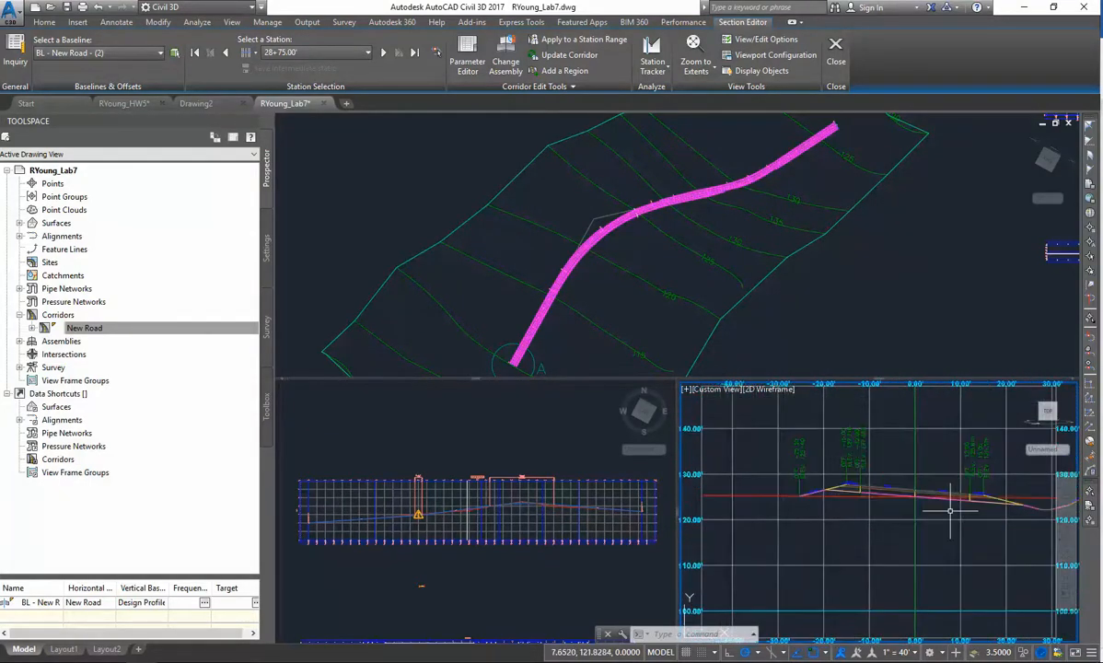
scroll(929, 502, up, 6)
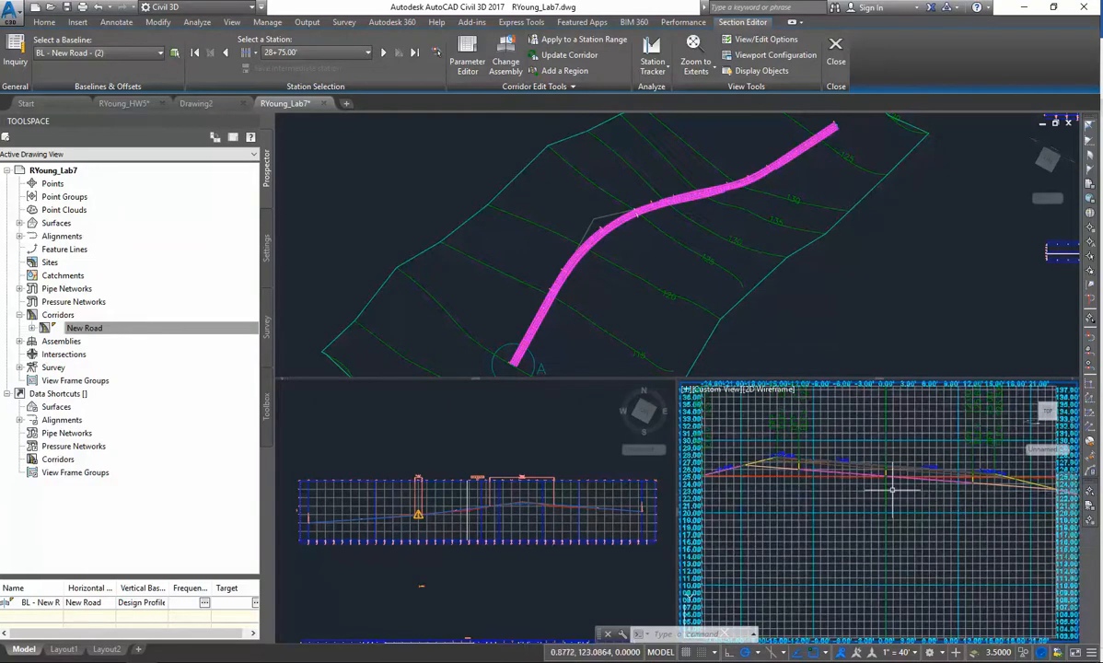
scroll(888, 486, down, 1)
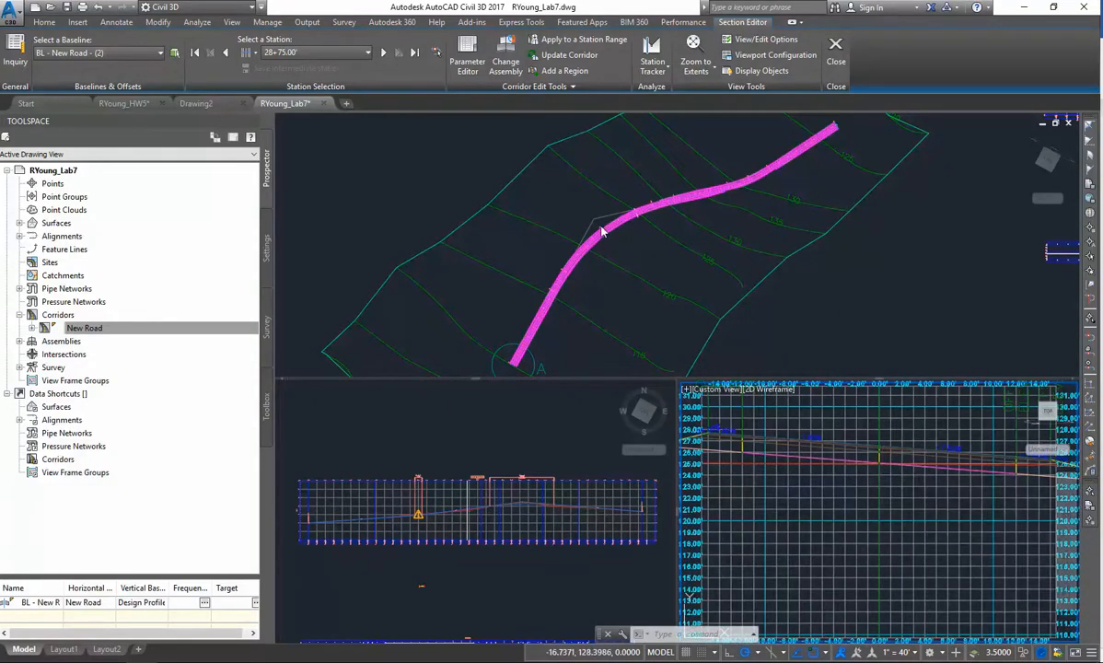
click(784, 469)
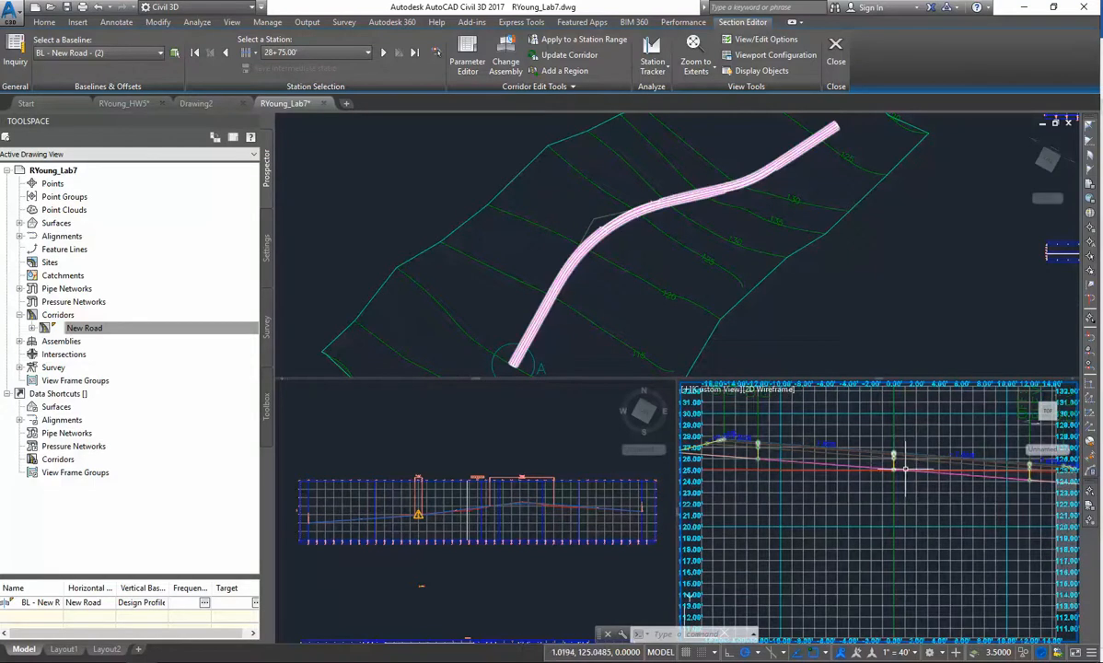
scroll(842, 483, down, 1)
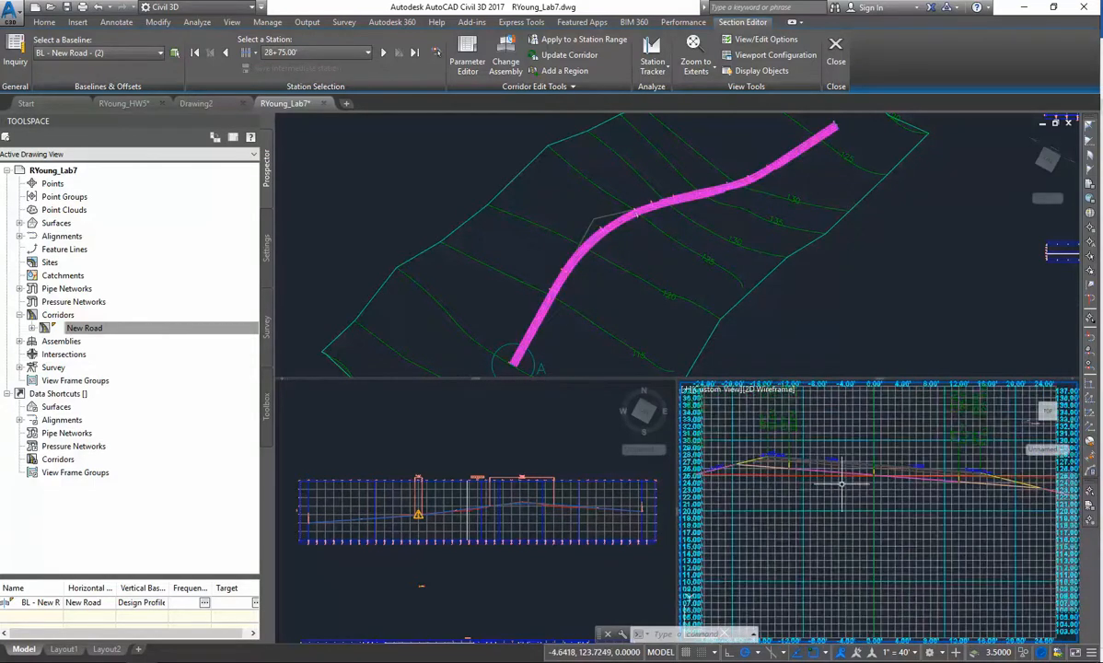
scroll(898, 482, up, 1)
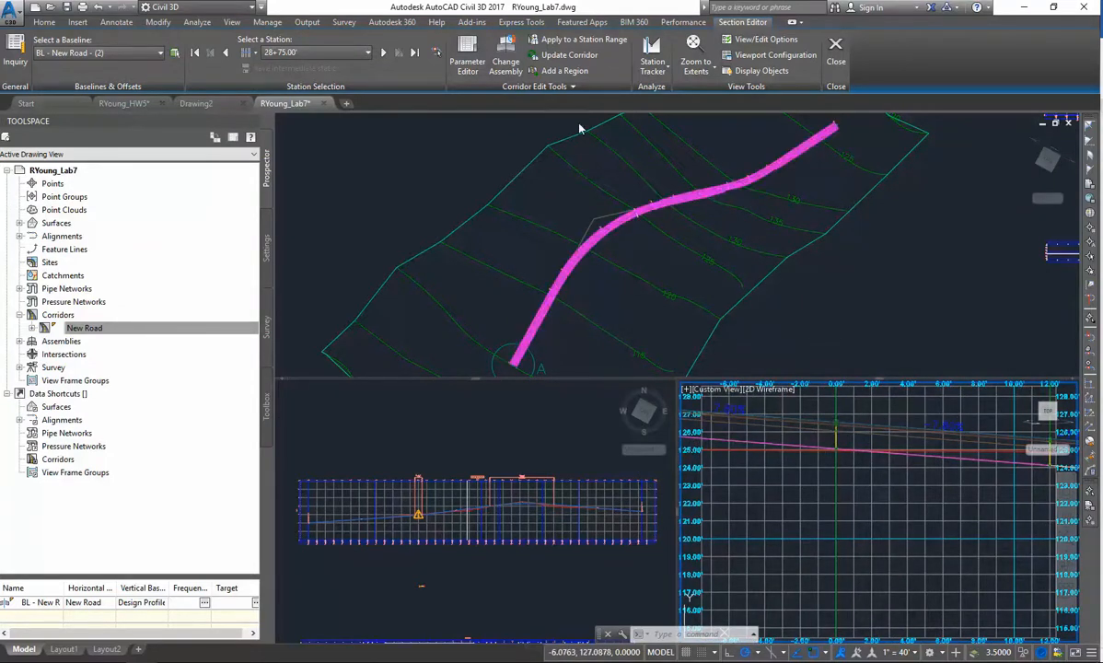
- Advance through the corridor cross sections from station 28+75 to 32+00, watching the superelevation and left ditch change
click(383, 53)
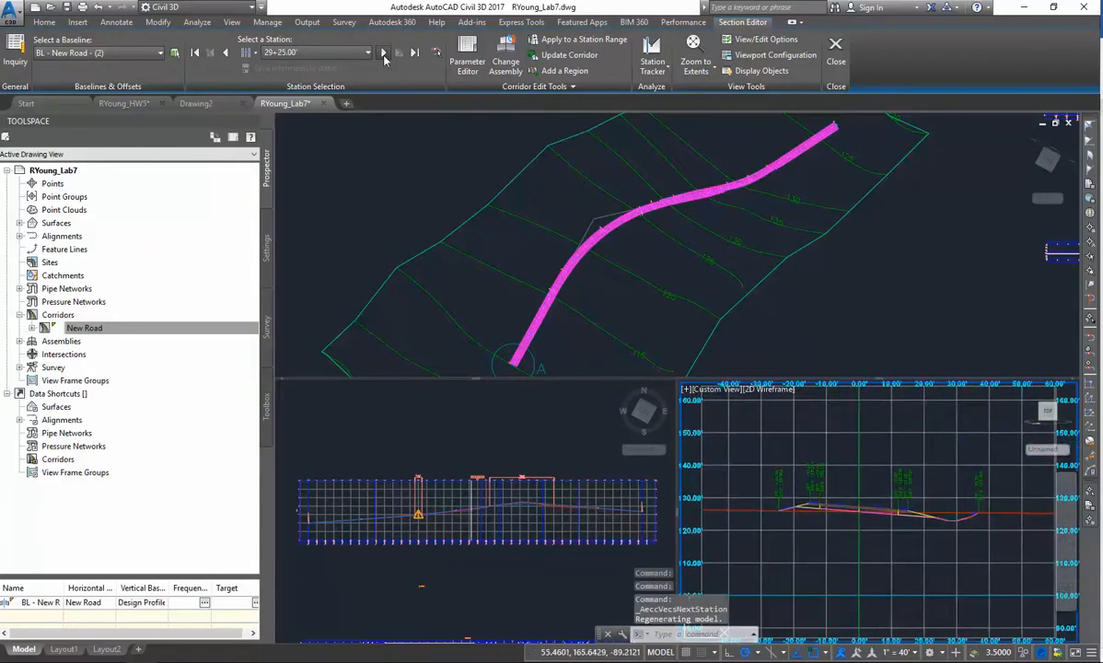
click(384, 54)
click(384, 55)
click(384, 54)
click(384, 55)
click(384, 54)
click(384, 55)
click(384, 54)
click(383, 54)
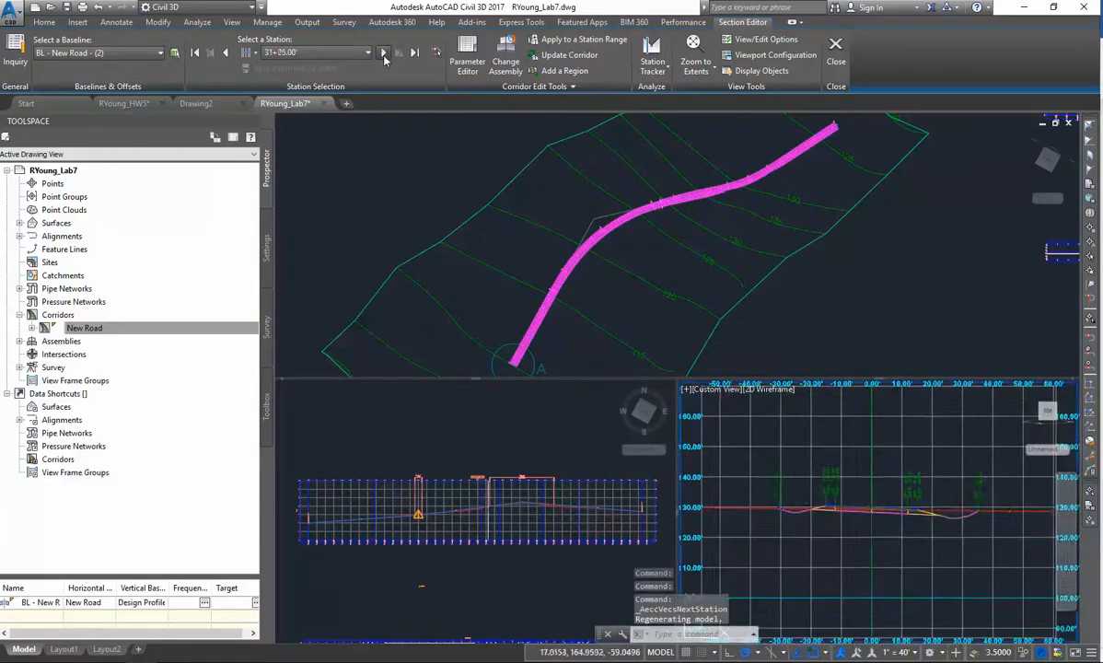
click(383, 54)
click(384, 54)
click(384, 55)
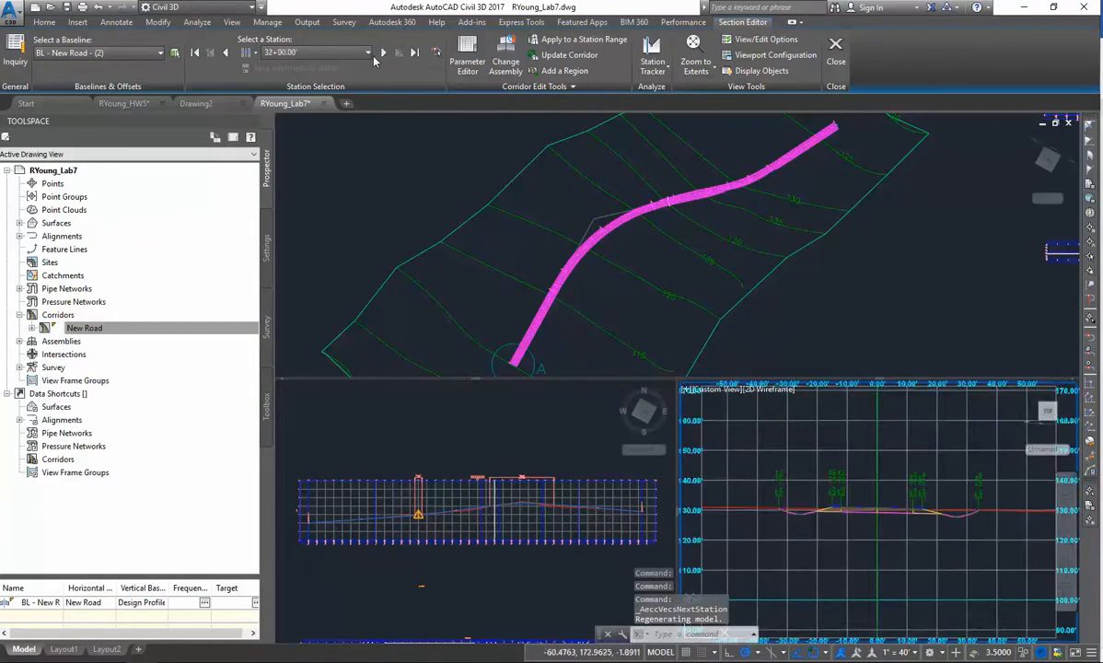
- Step back through the corridor cross sections from station 32+00 to 28+25
click(225, 55)
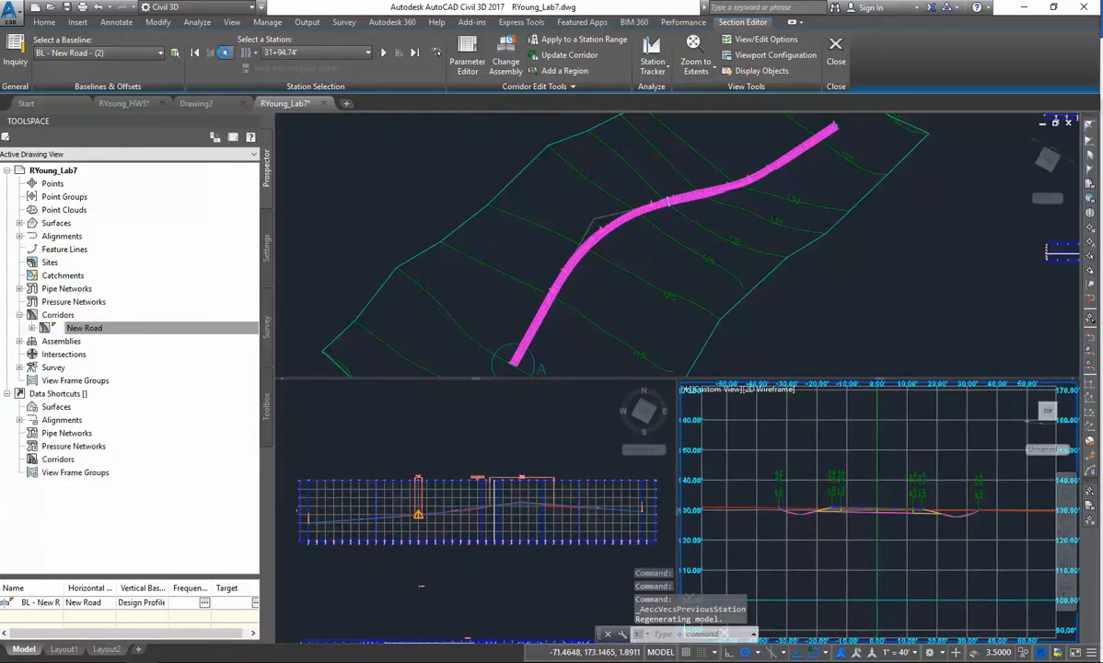
click(225, 54)
click(226, 54)
click(225, 55)
click(226, 54)
click(226, 55)
click(225, 54)
click(225, 55)
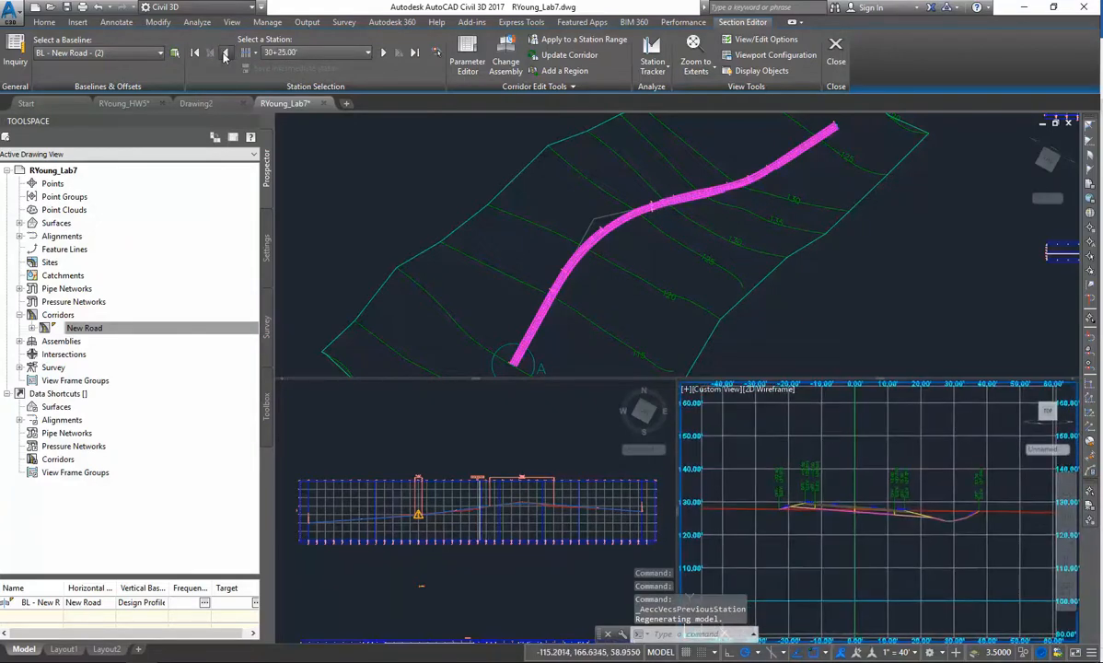
click(225, 54)
click(226, 55)
click(226, 55)
click(225, 54)
click(225, 54)
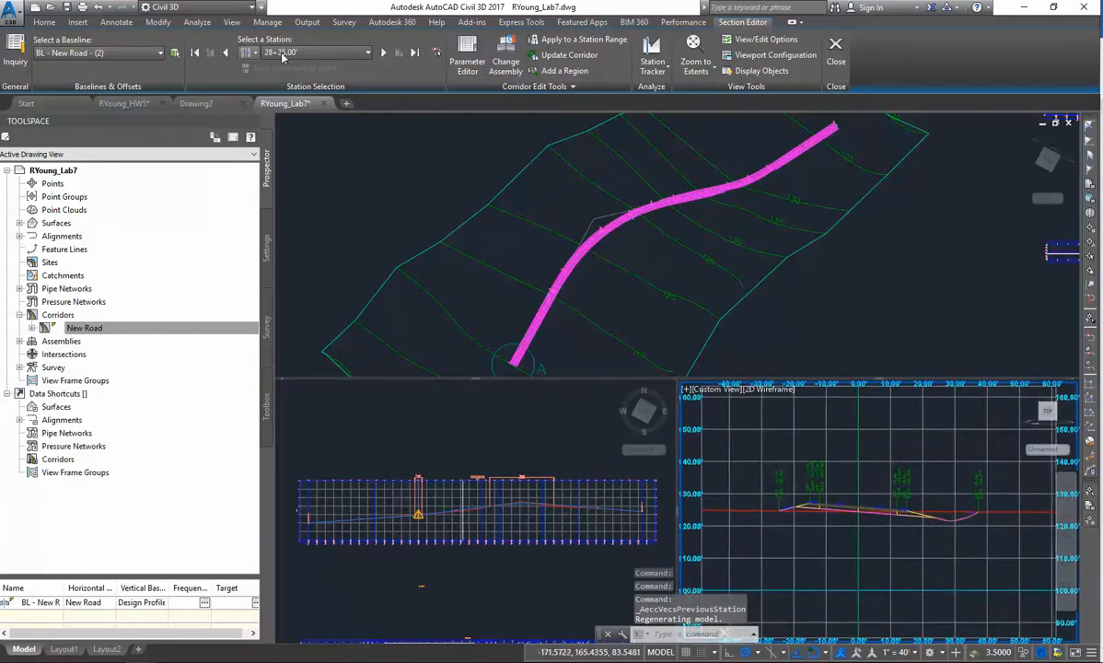
- Advance through the corridor cross sections from station 28+25 to 42+25, comparing the lane slopes and ditches along the second curve
click(383, 54)
click(383, 53)
click(383, 53)
click(382, 53)
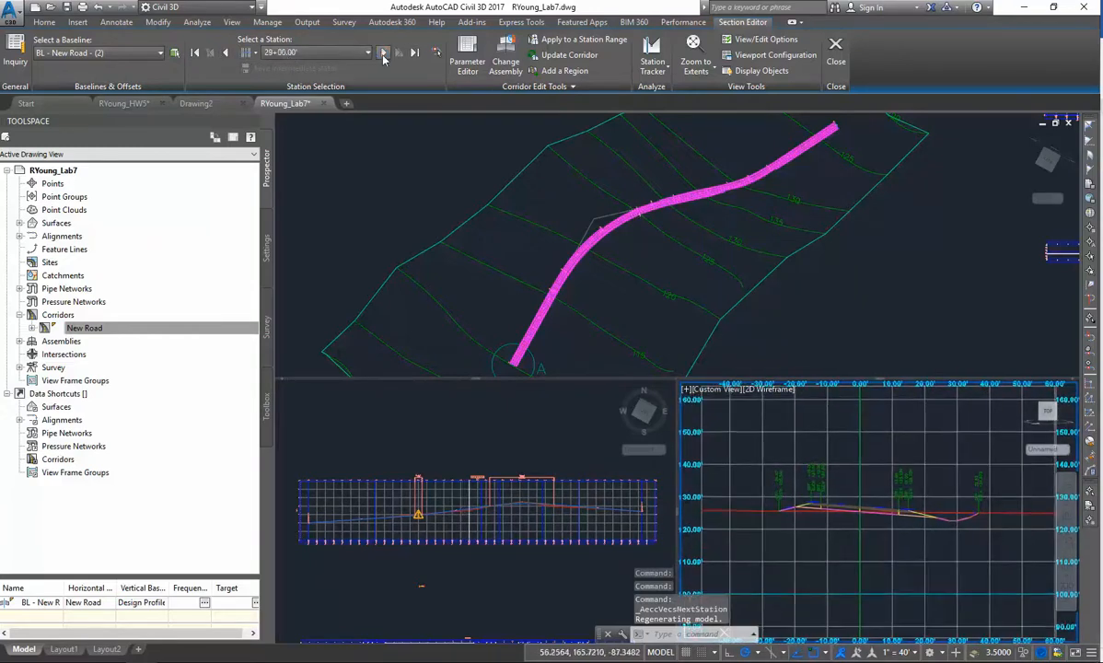
click(382, 53)
click(382, 54)
click(381, 54)
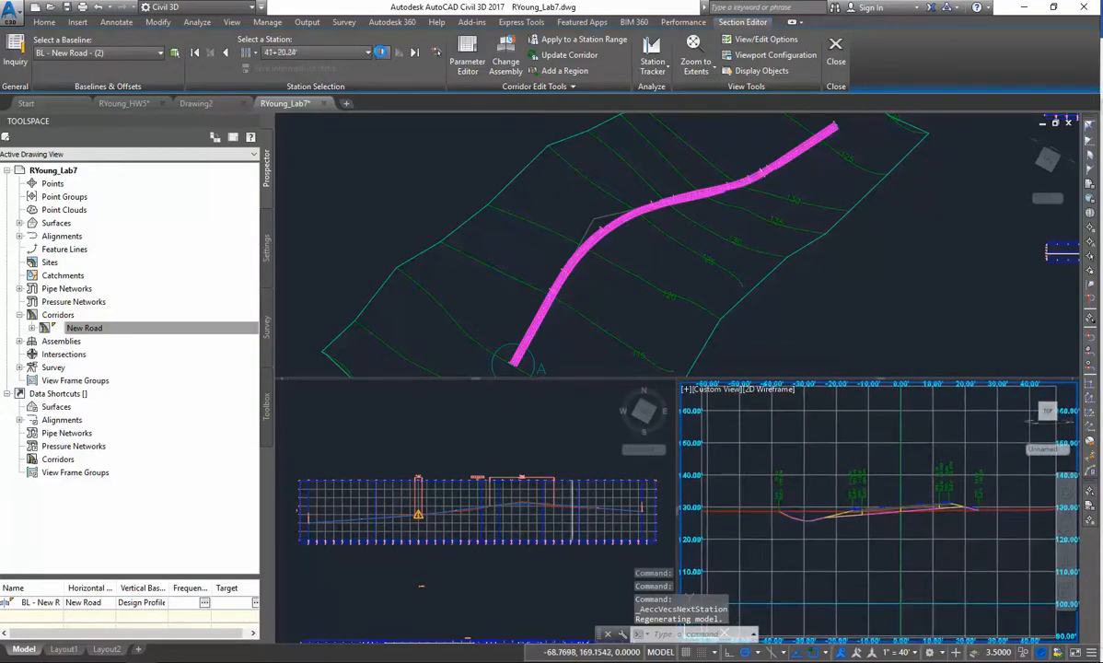
click(383, 53)
click(382, 53)
click(383, 53)
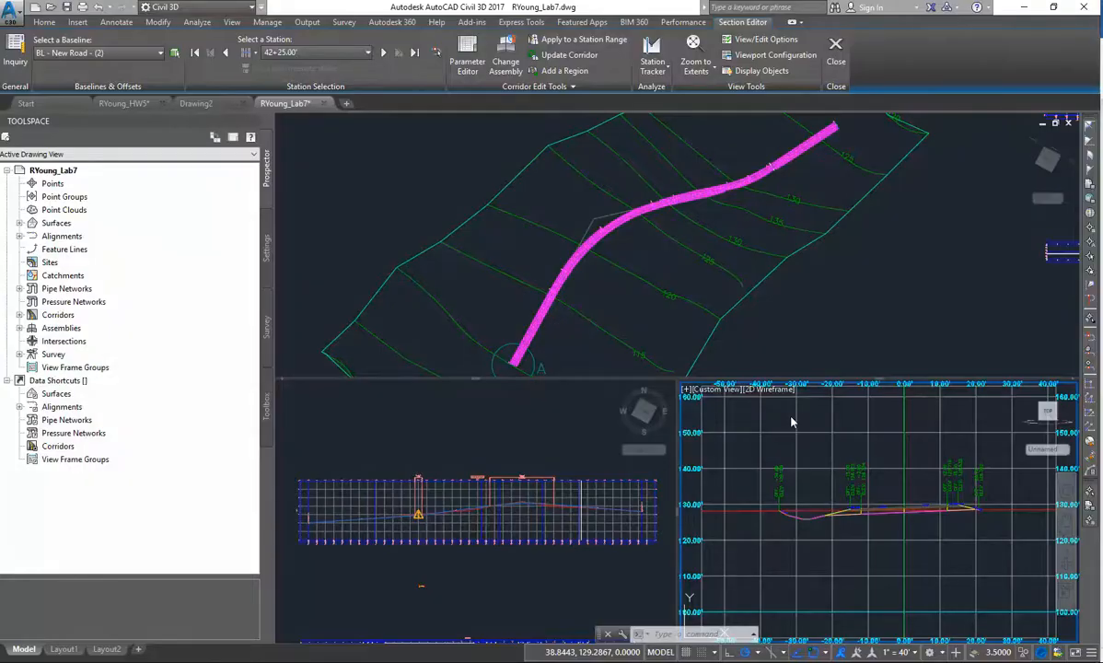
- Close the Section Editor and bring the whole New Road corridor into the plan view
click(836, 46)
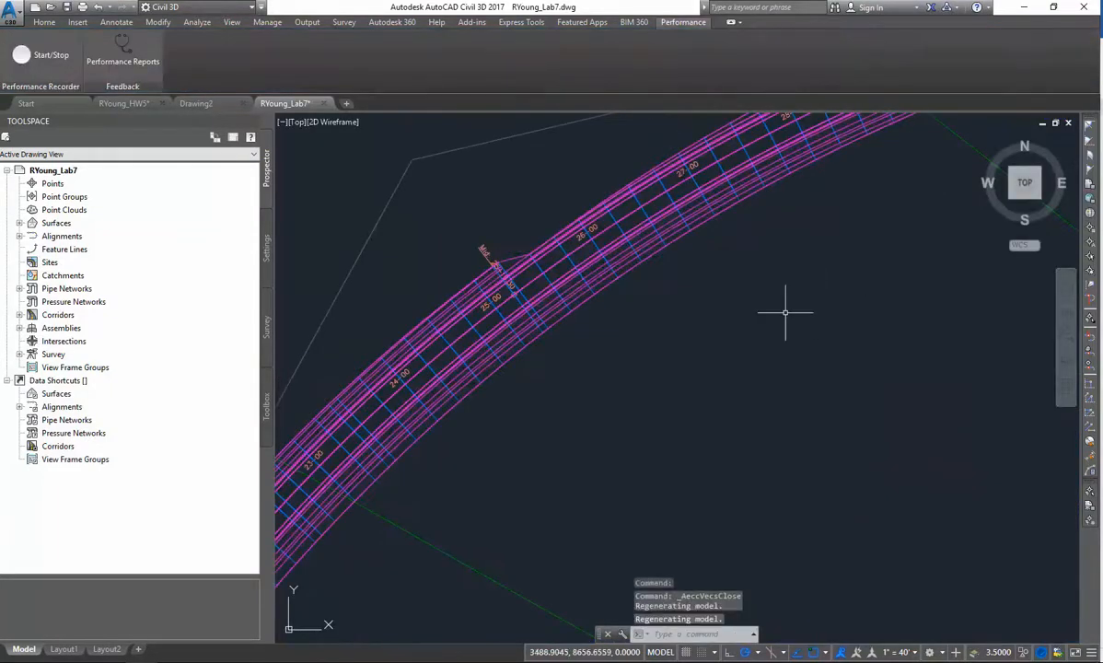
scroll(657, 379, down, 8)
scroll(701, 419, up, 3)
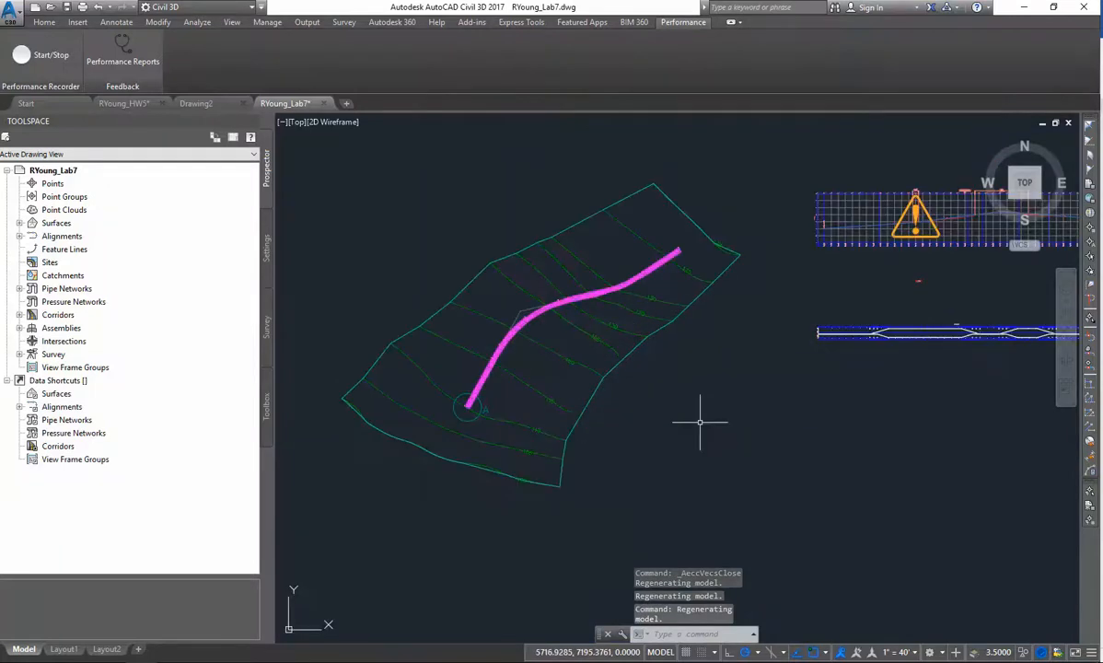
scroll(572, 379, up, 5)
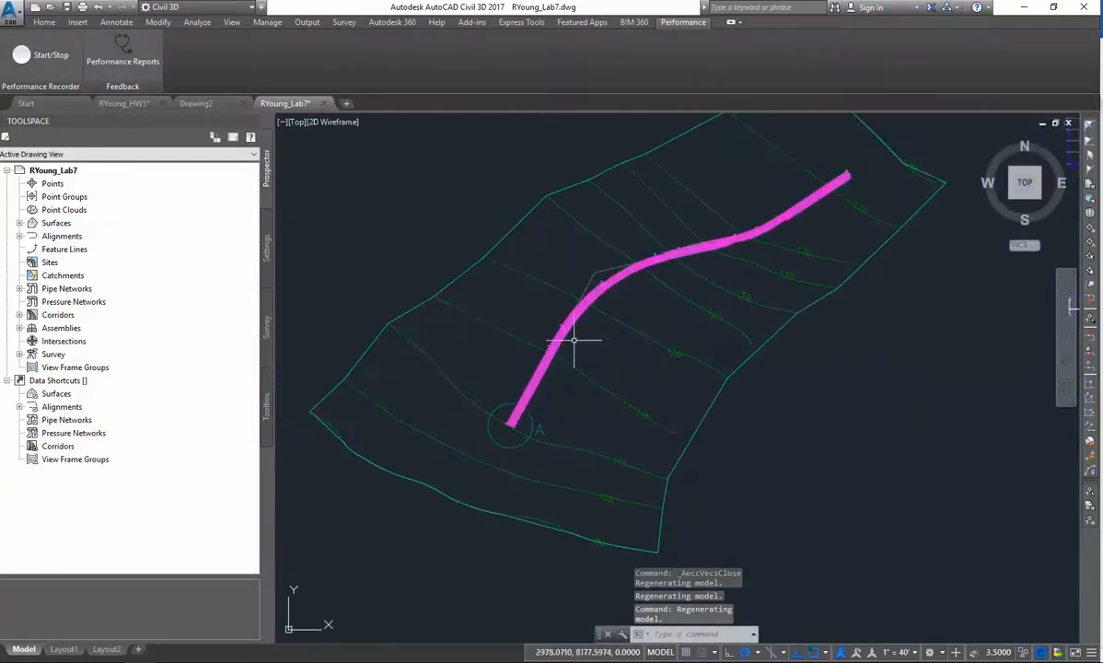
- Examine the New Road corridor in plan, from its starting tangent through the first curve and across its full length
scroll(581, 364, up, 5)
scroll(581, 365, down, 3)
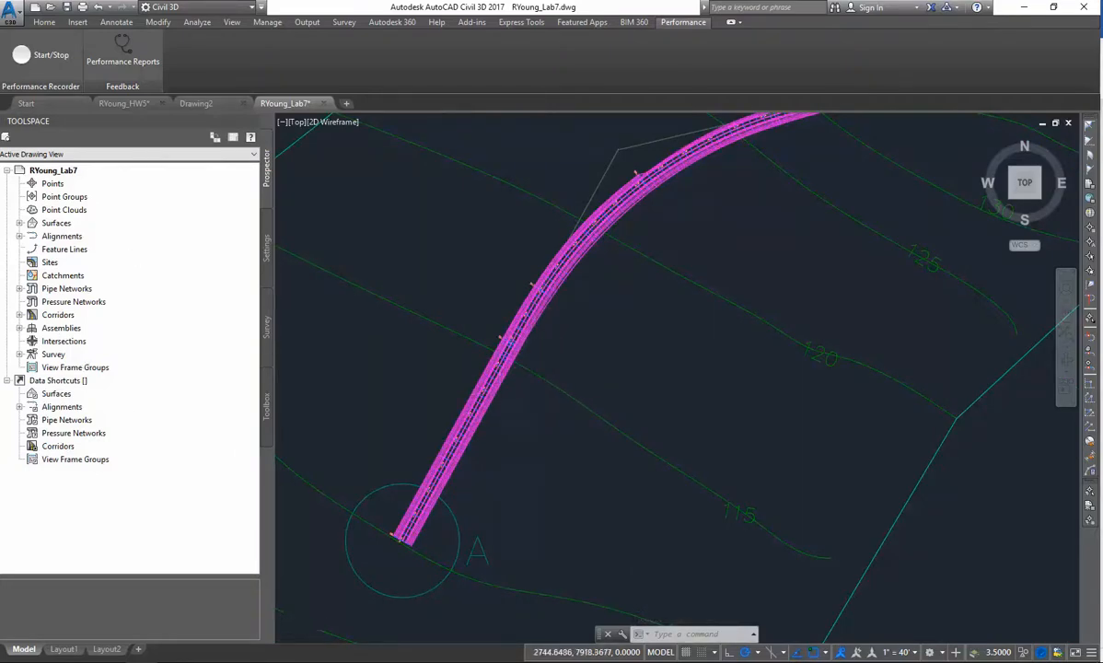
scroll(500, 394, up, 2)
scroll(498, 396, down, 2)
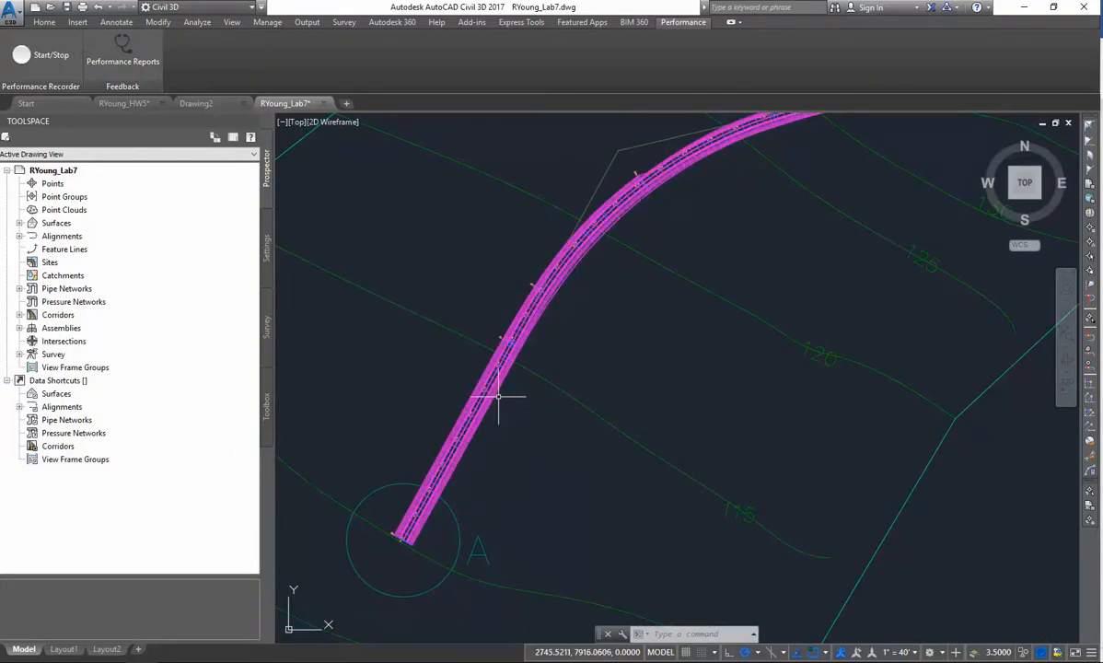
scroll(571, 405, up, 2)
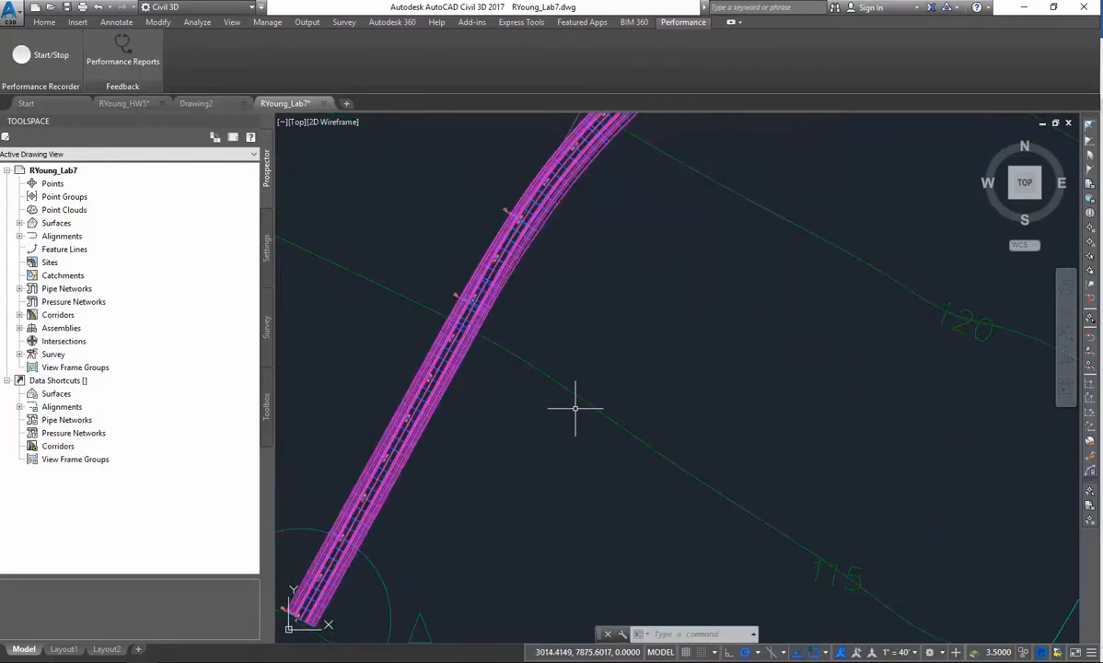
scroll(491, 380, down, 3)
scroll(490, 380, down, 2)
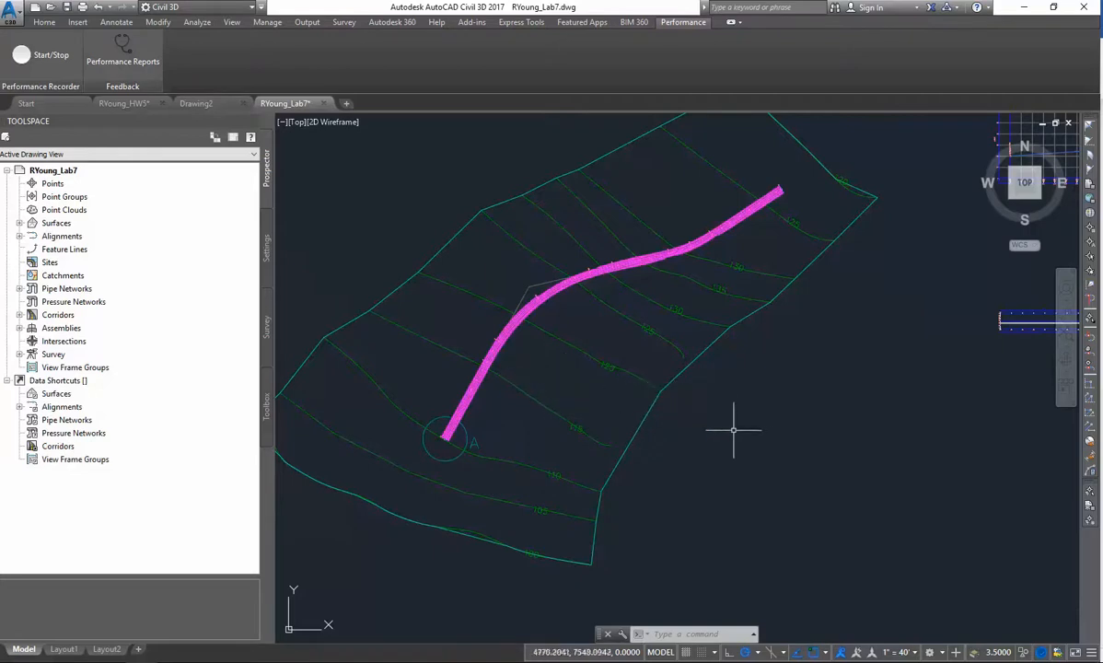
scroll(509, 347, up, 2)
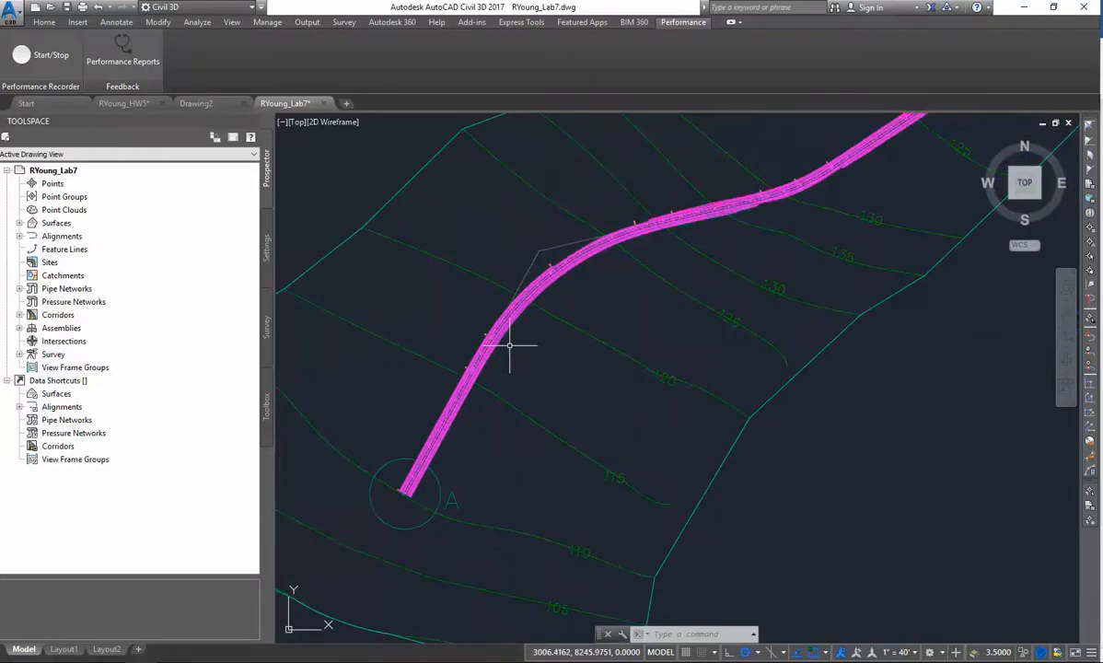
scroll(552, 276, up, 2)
scroll(552, 277, up, 3)
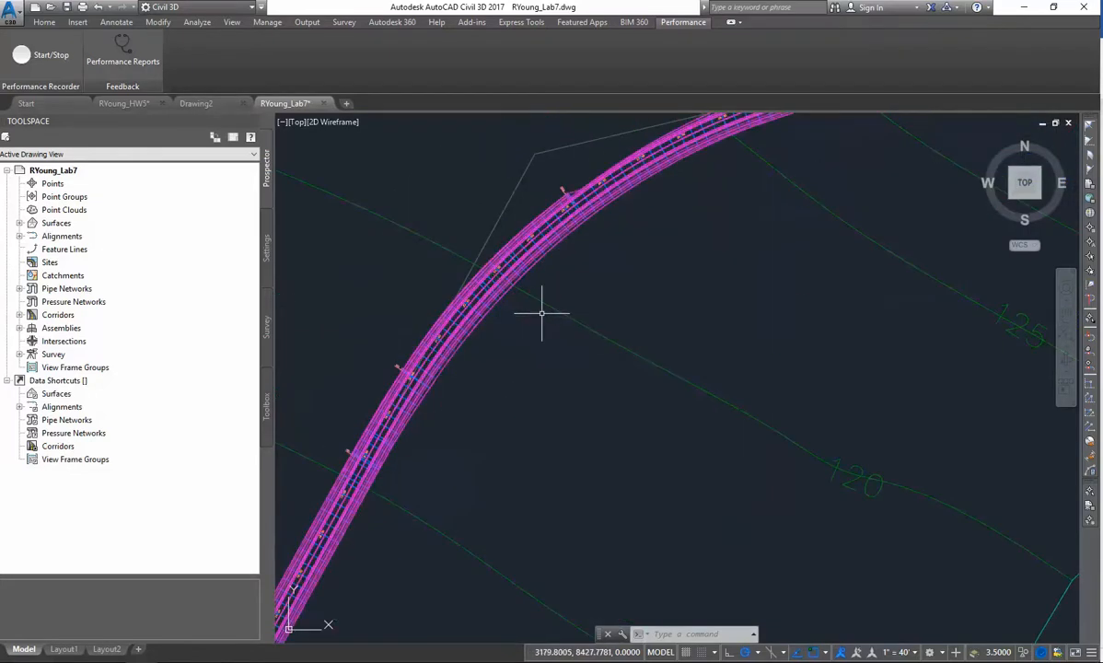
mouse_move(507, 327)
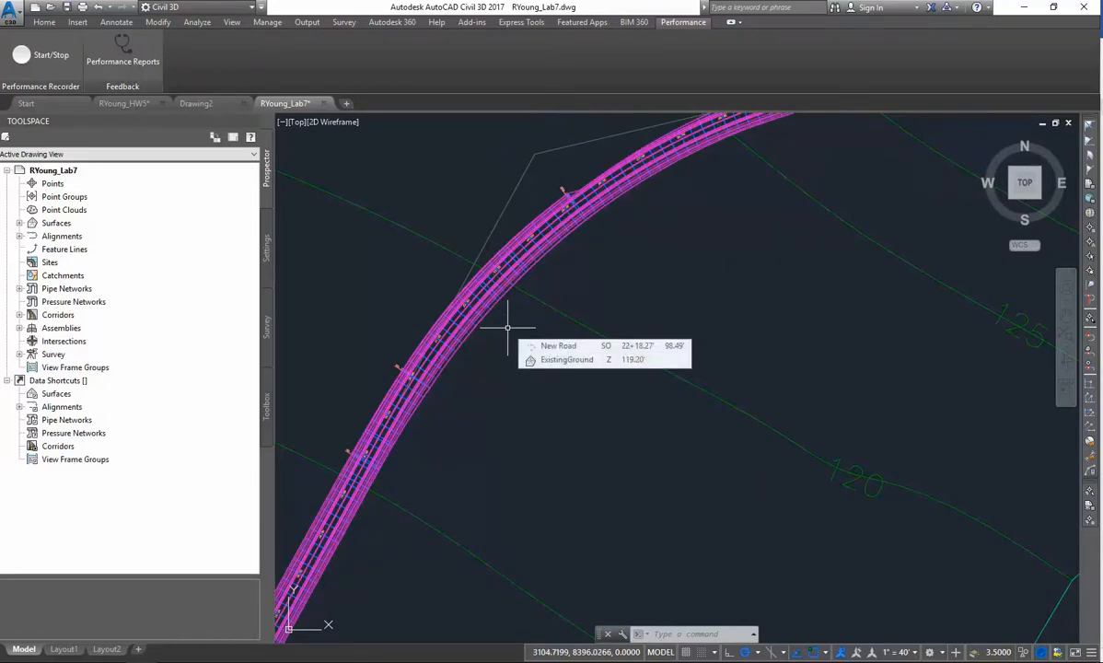
- Open the New Road corridor's properties and view its baseline and region parameters
scroll(516, 331, down, 3)
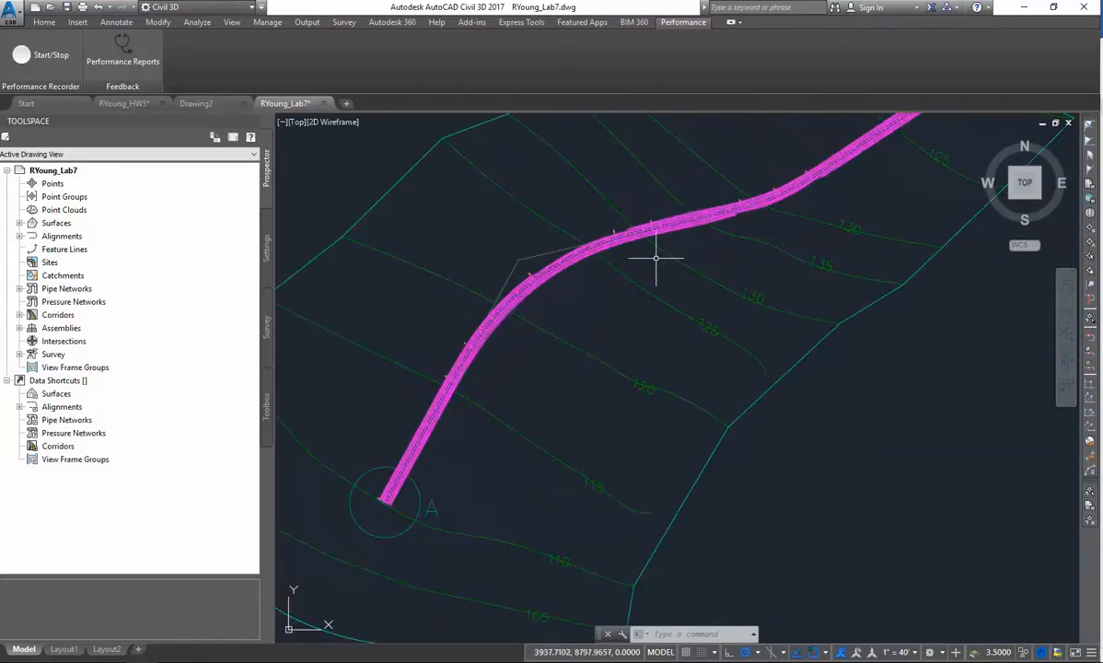
scroll(475, 313, up, 2)
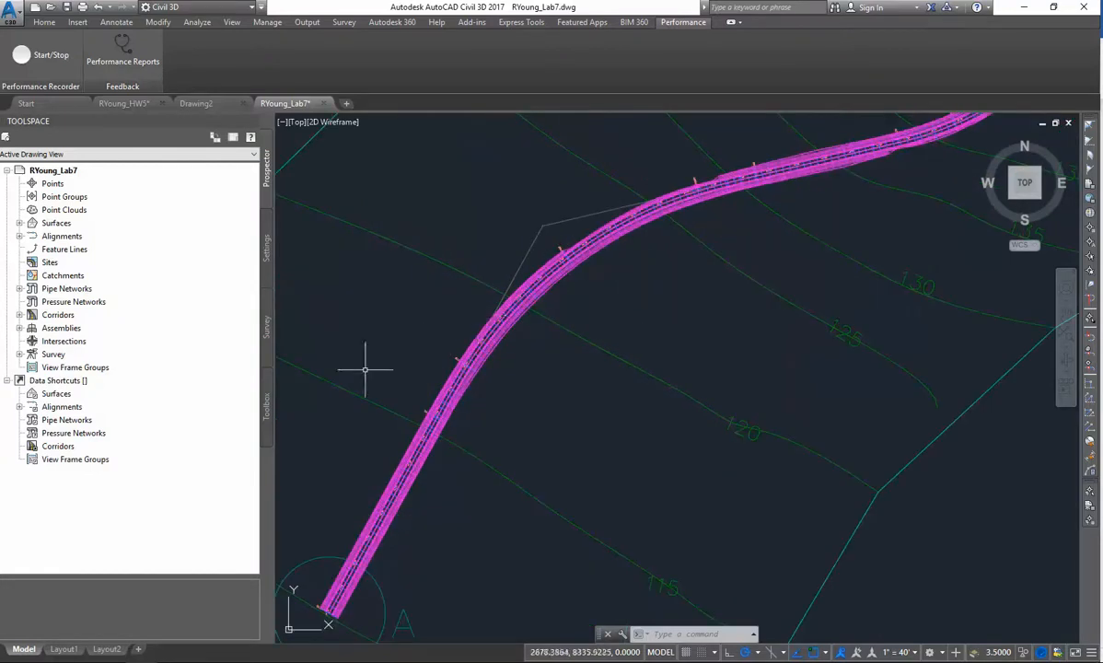
click(20, 314)
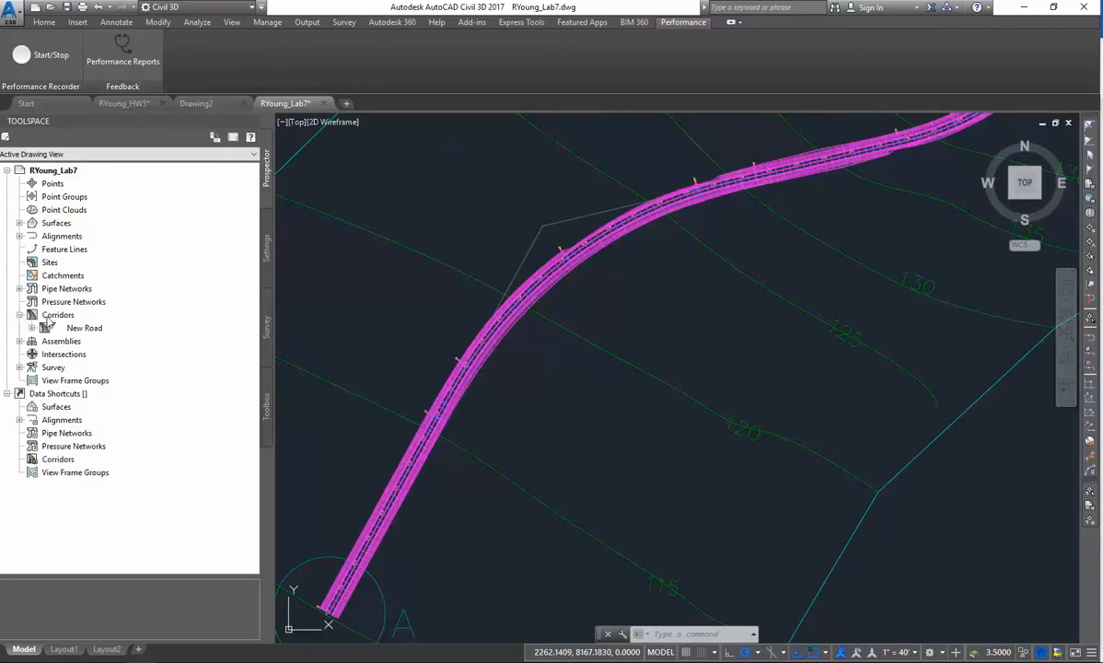
click(48, 23)
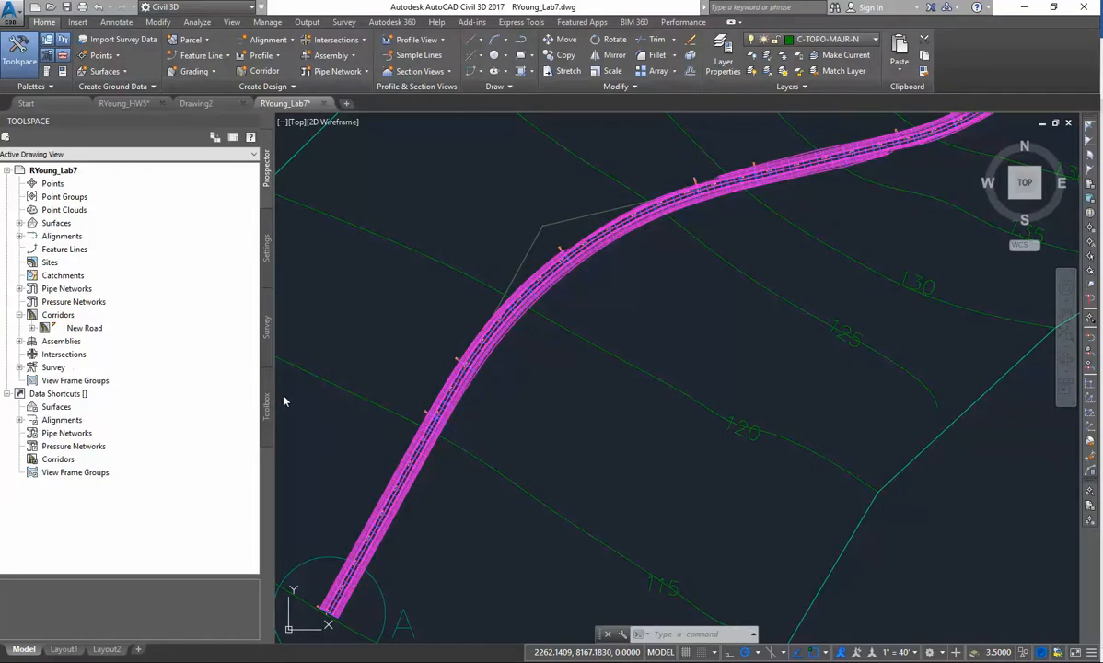
click(19, 314)
click(20, 315)
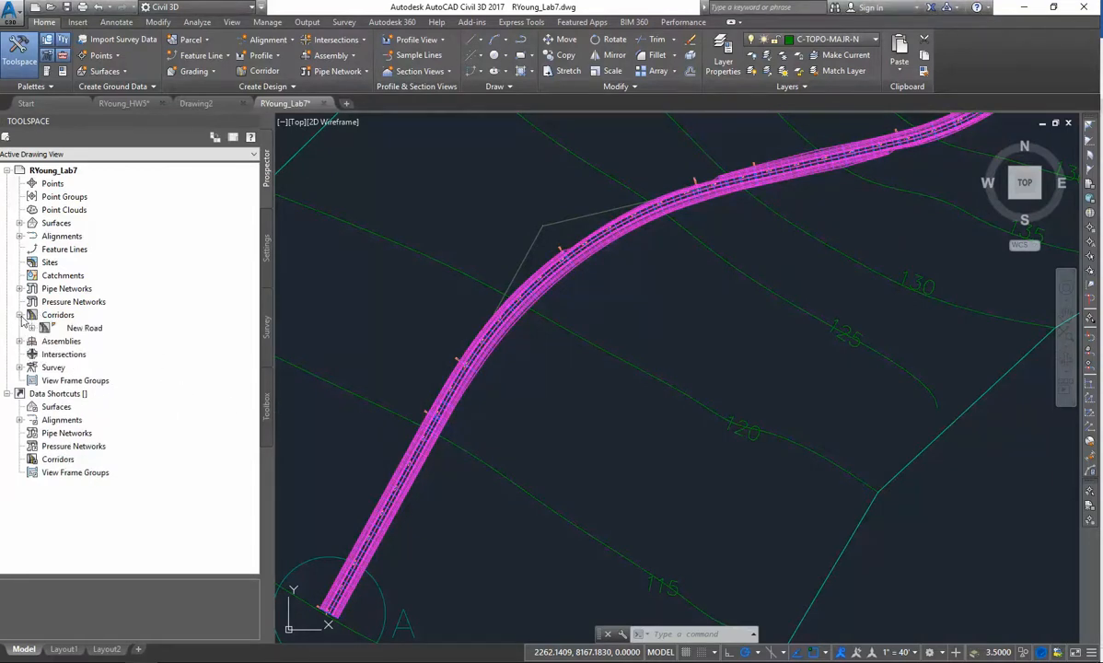
right_click(84, 328)
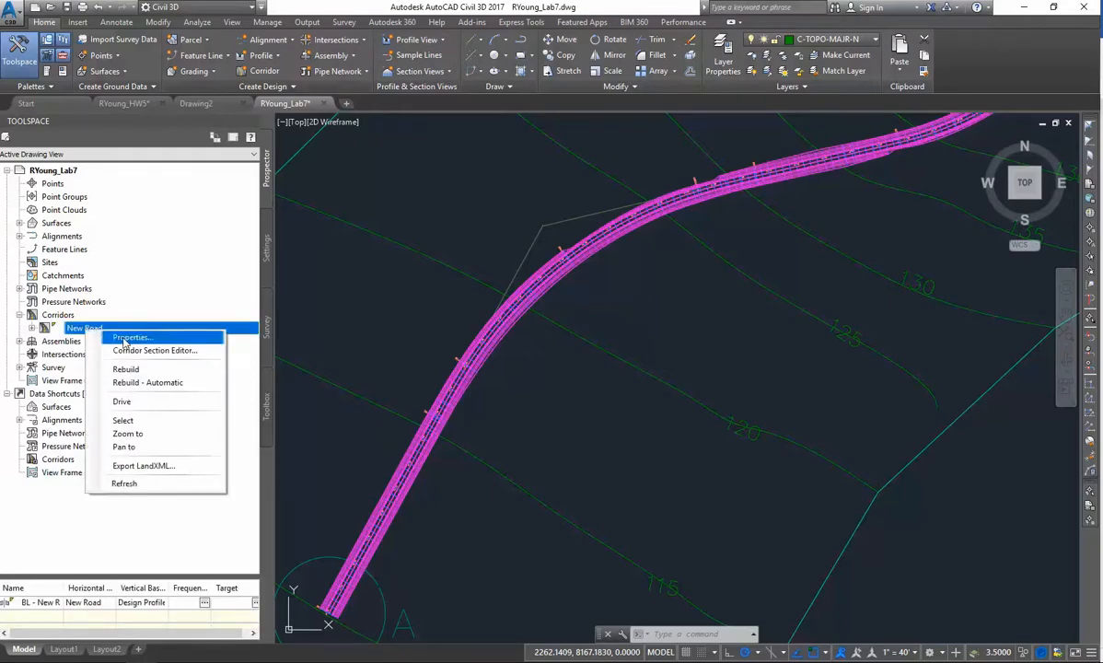
click(129, 338)
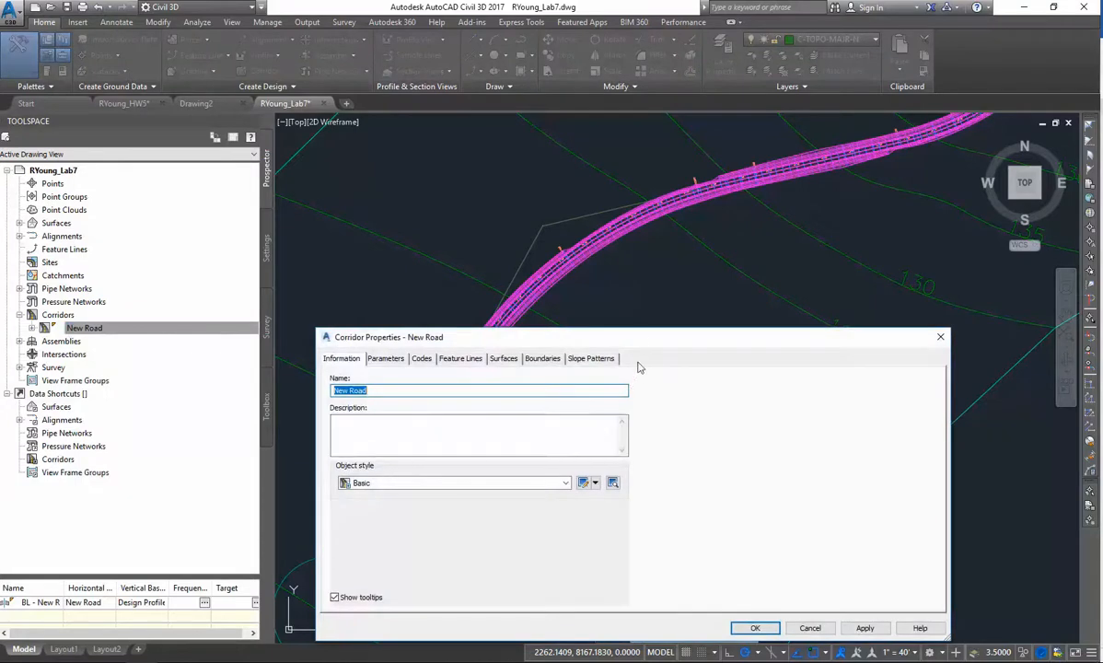
drag(641, 332, 668, 163)
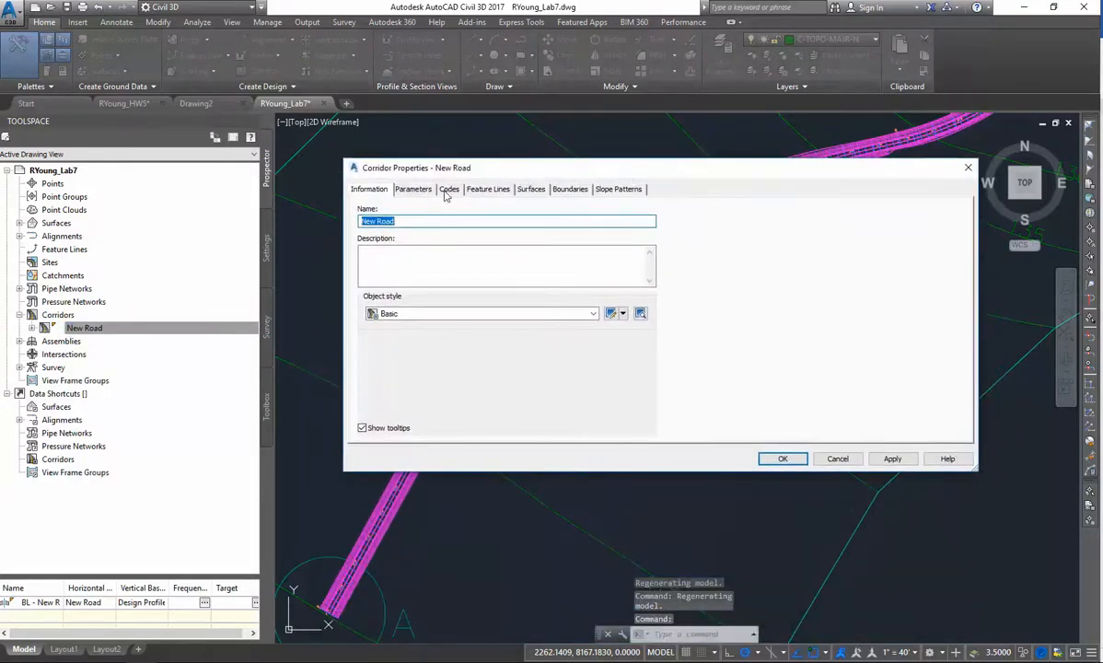
click(414, 189)
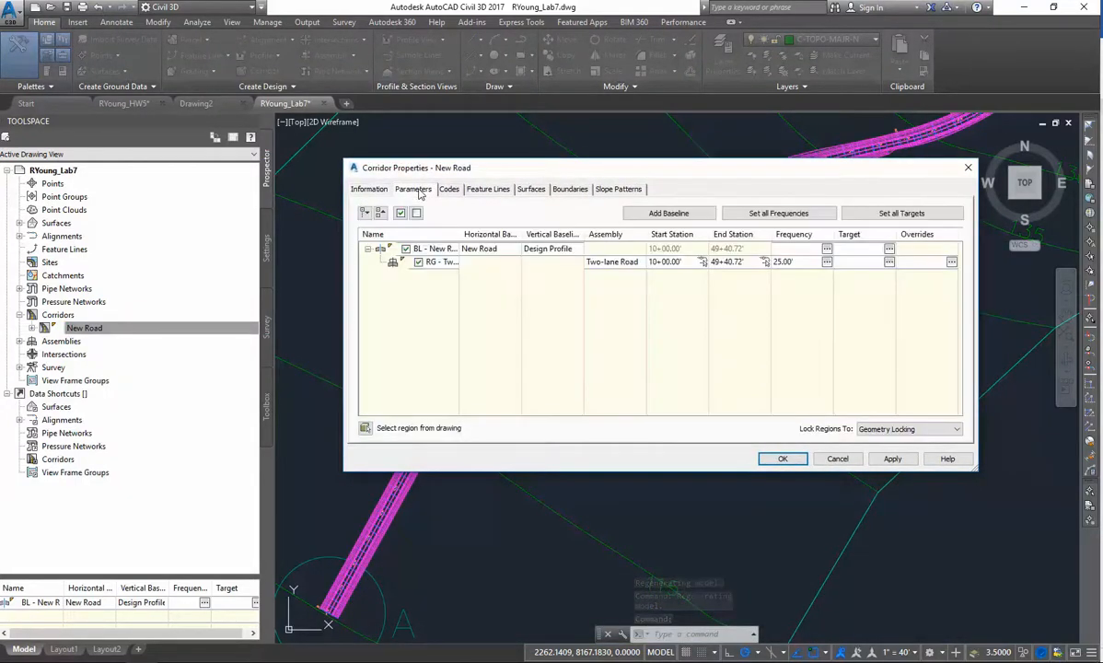
click(358, 189)
click(407, 190)
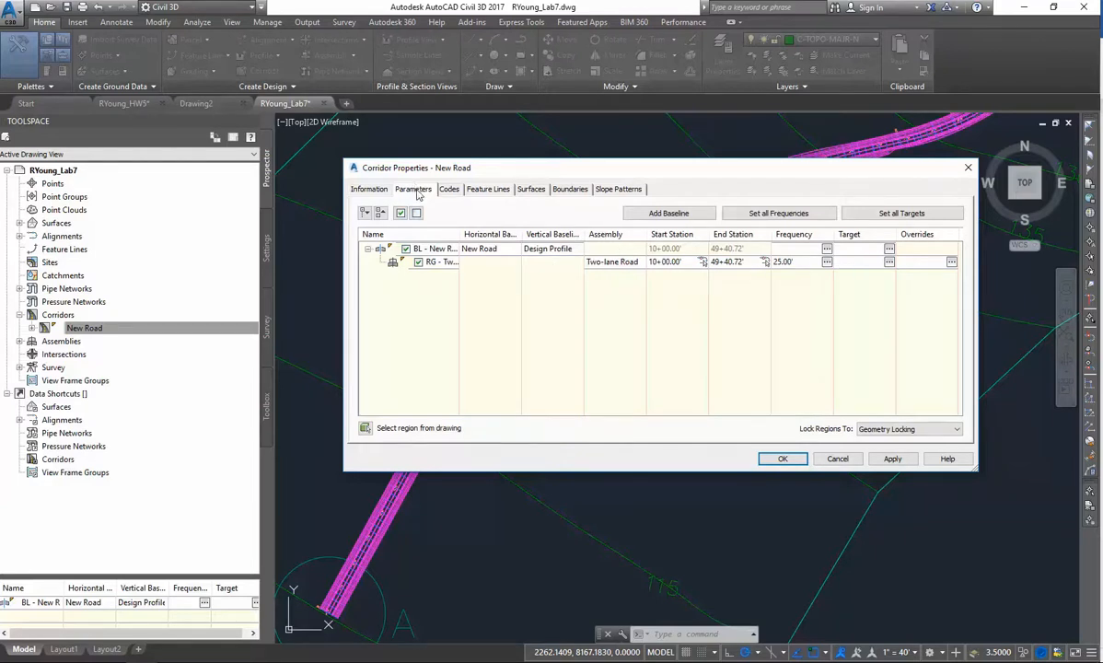
- Create a corridor surface for New Road and add the Top links to it as surface data
click(531, 189)
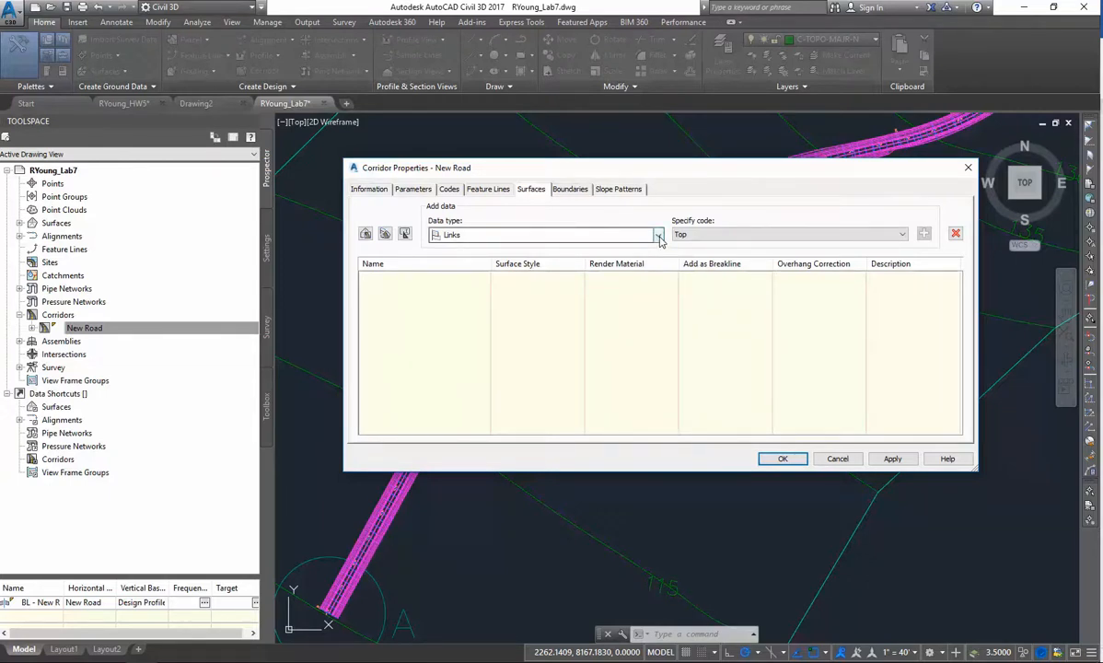
click(366, 235)
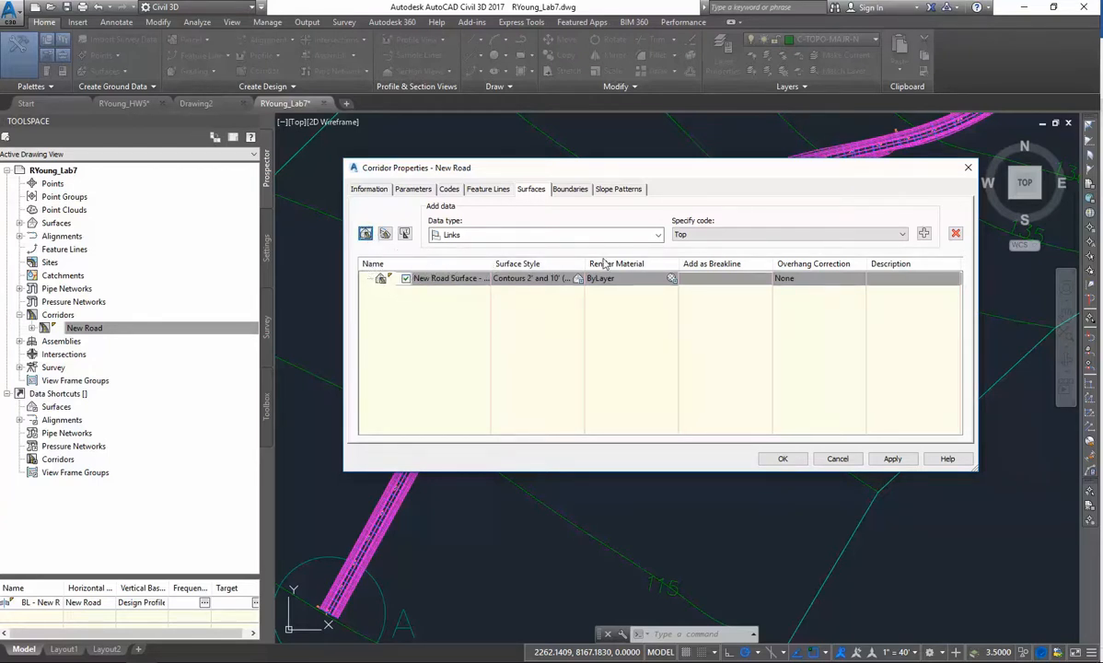
click(657, 236)
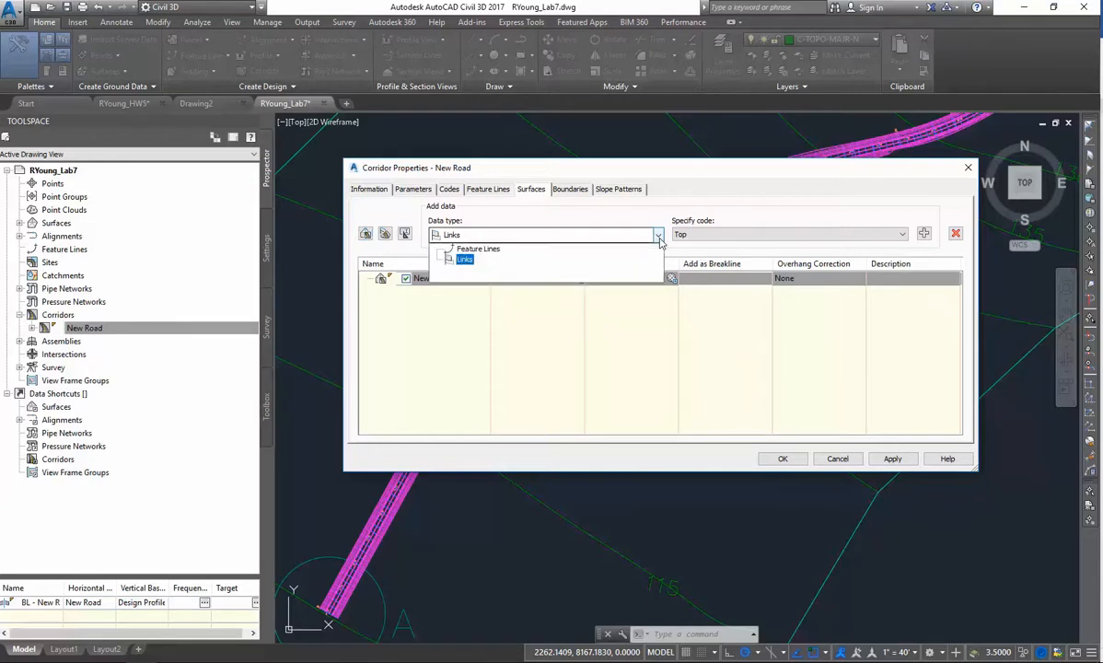
click(464, 260)
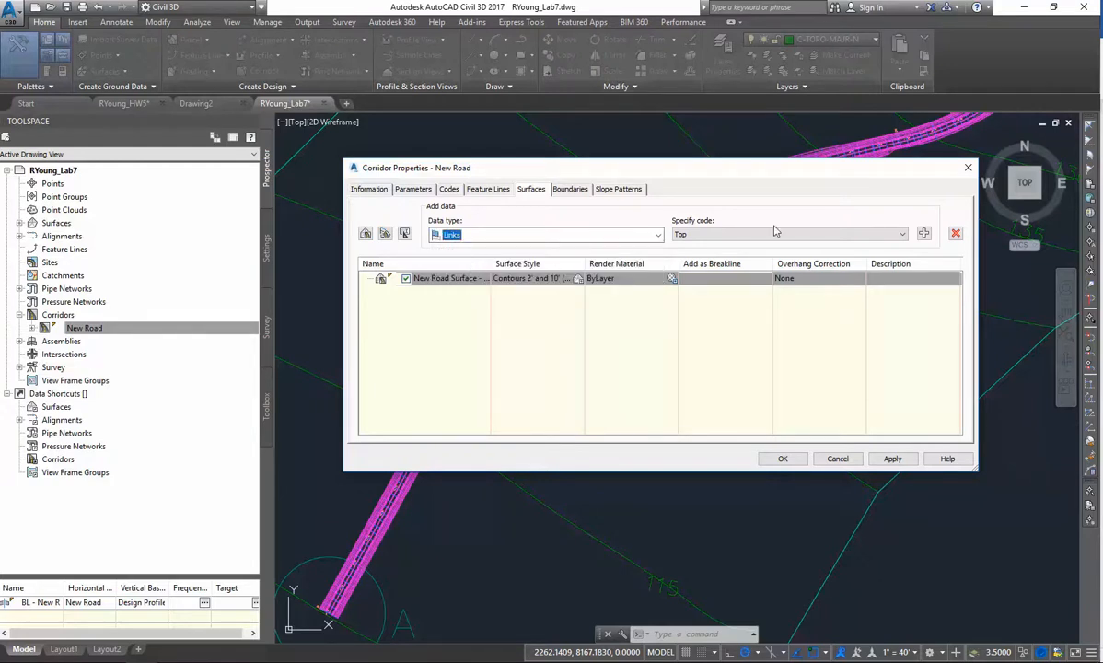
click(902, 234)
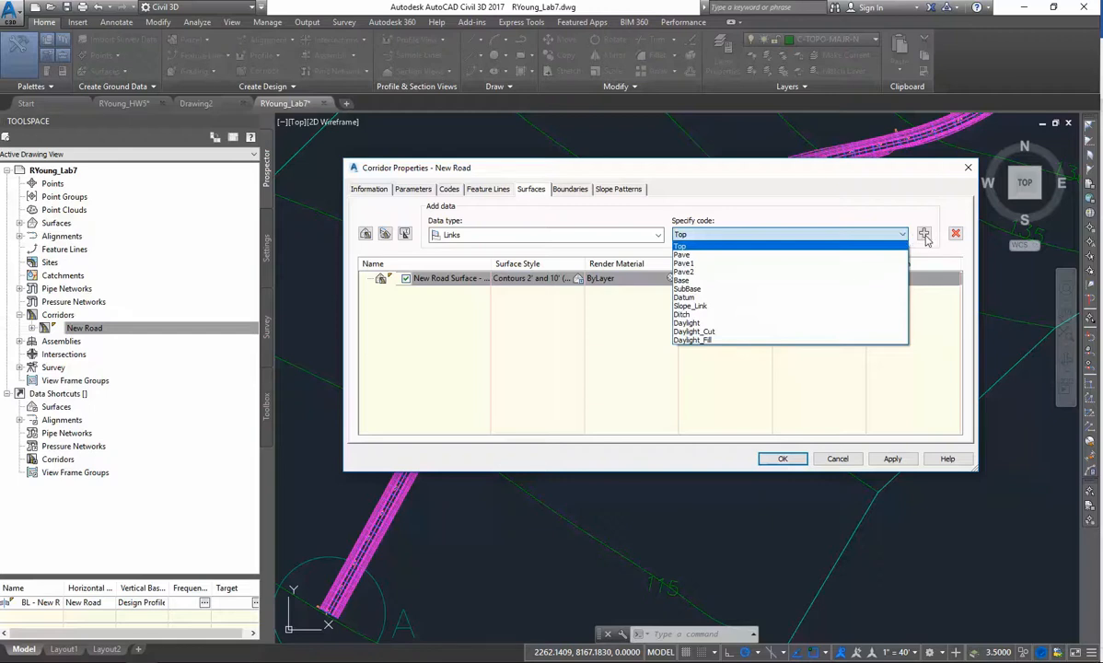
click(683, 252)
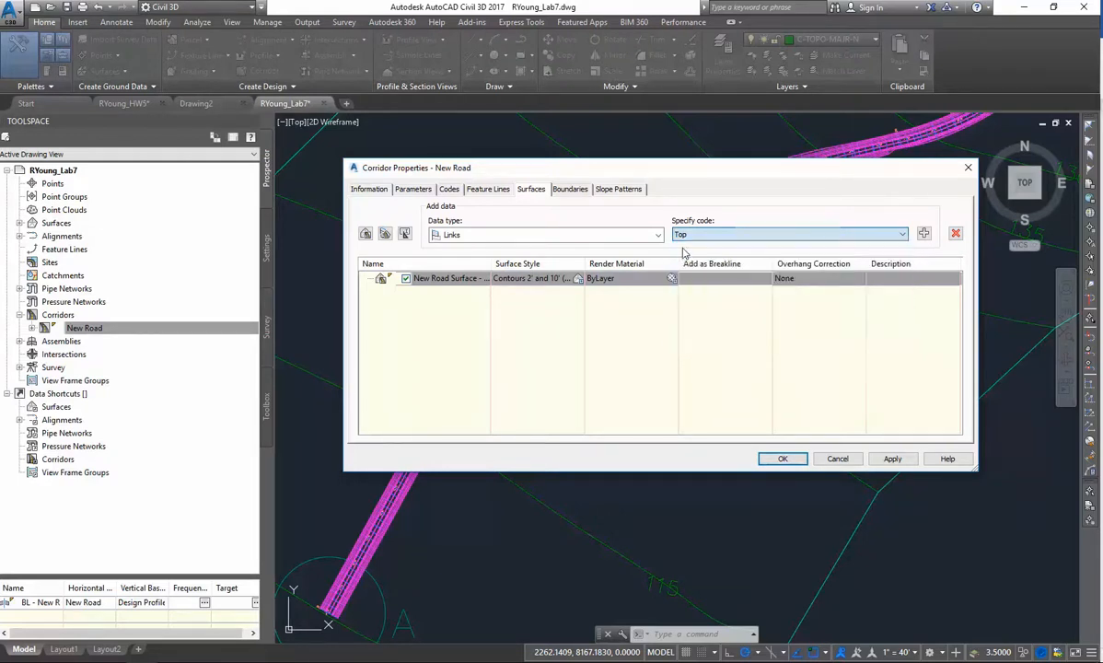
click(924, 235)
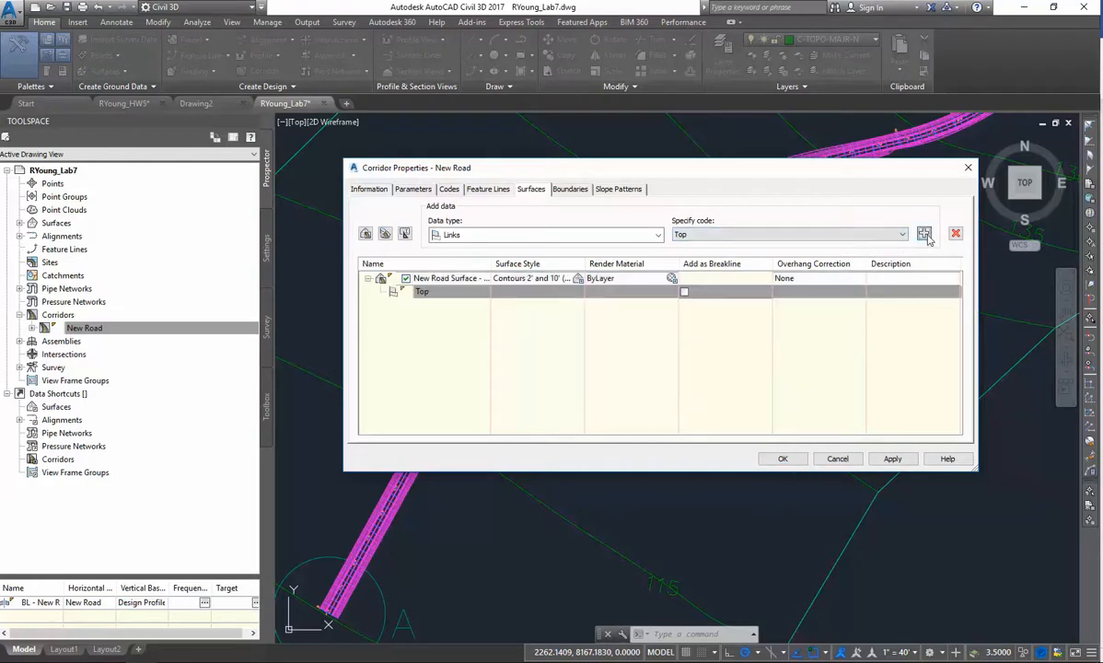
click(564, 235)
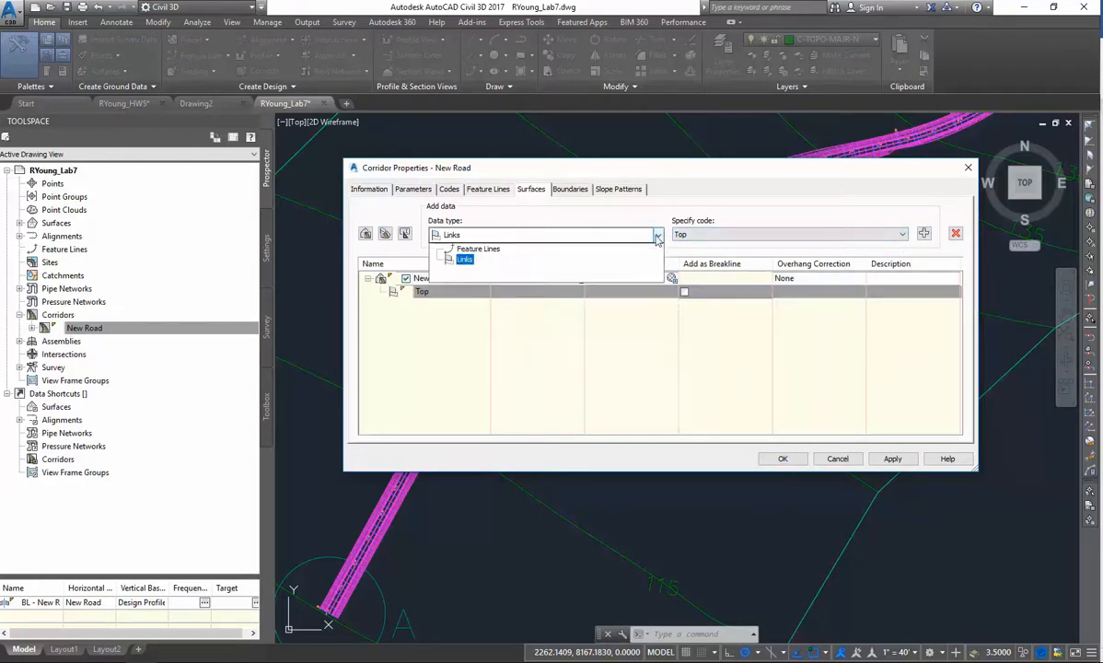
click(560, 250)
click(902, 235)
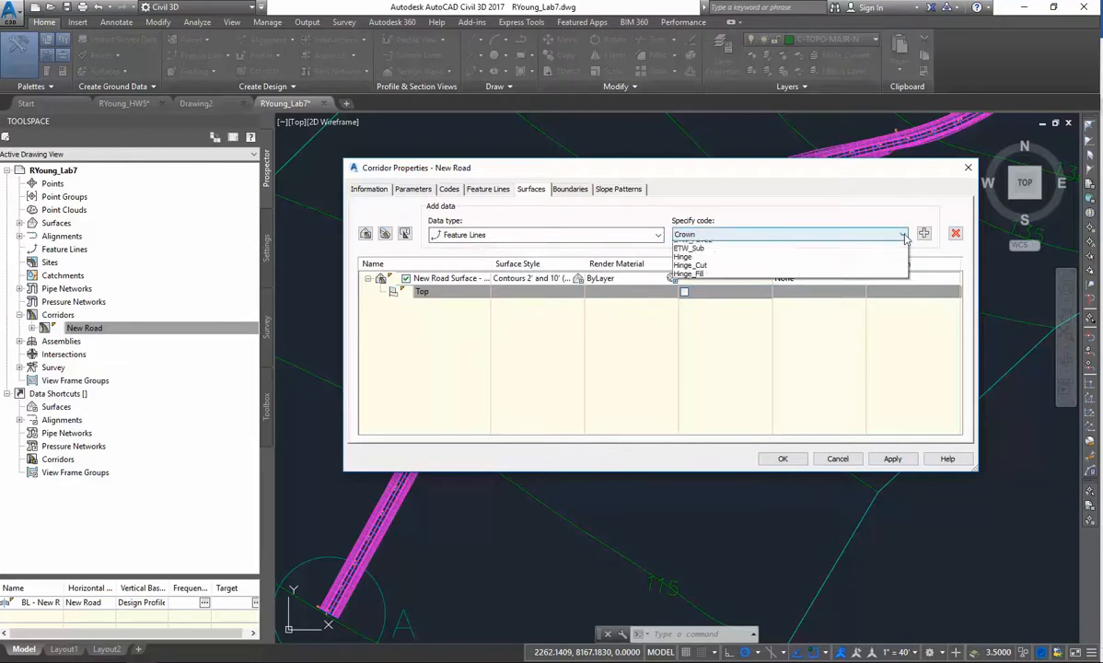
click(685, 249)
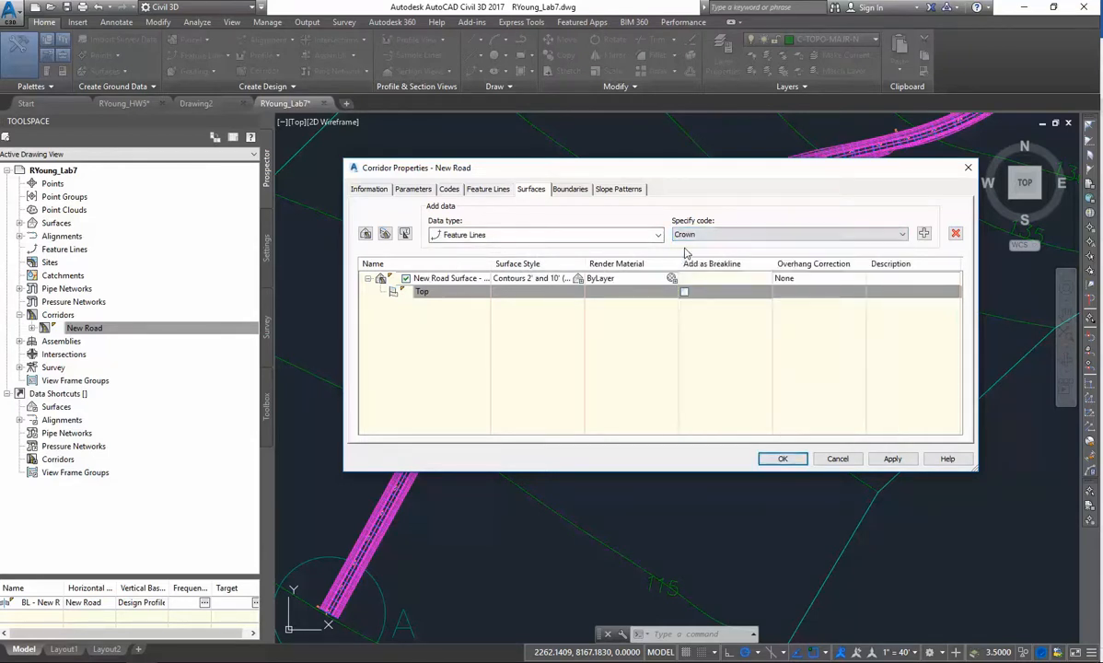
click(722, 234)
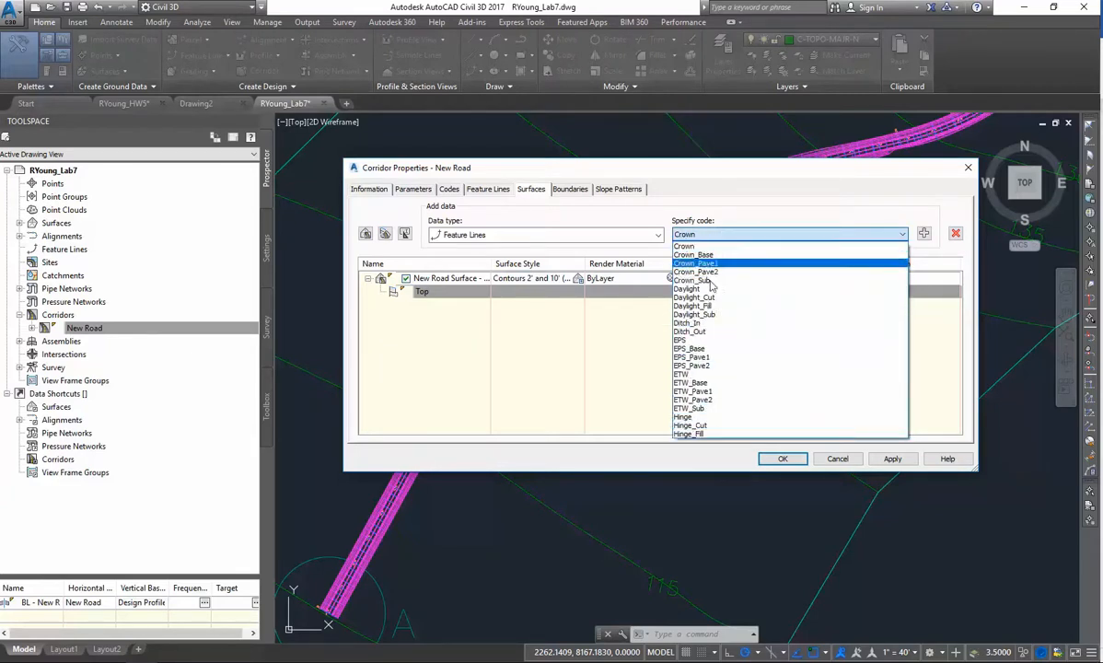
click(705, 234)
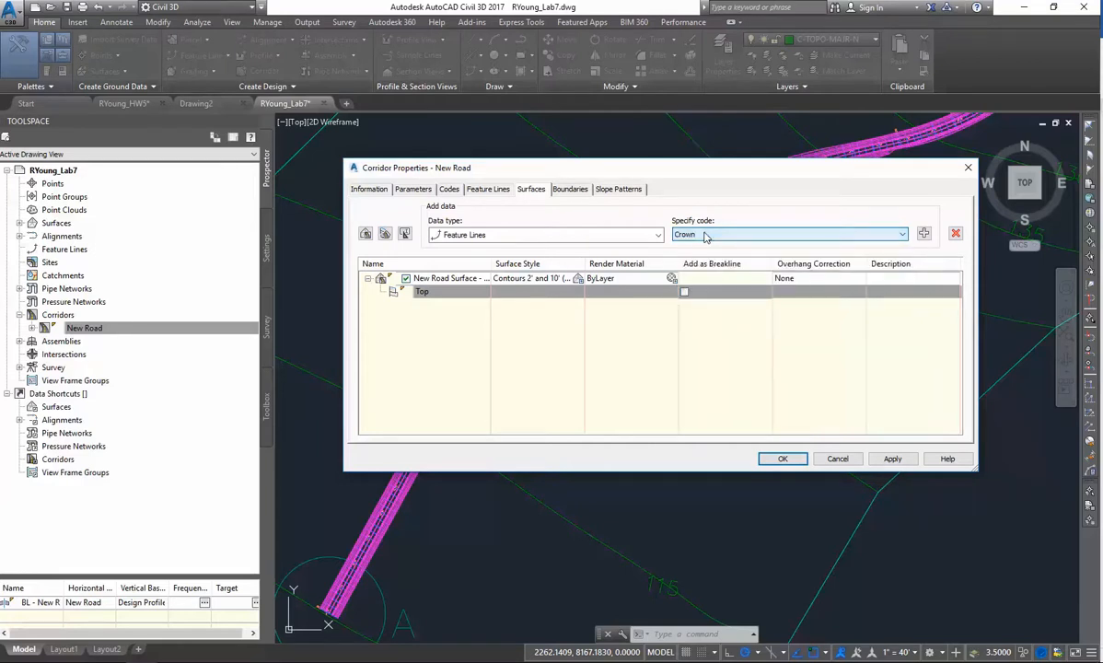
click(548, 235)
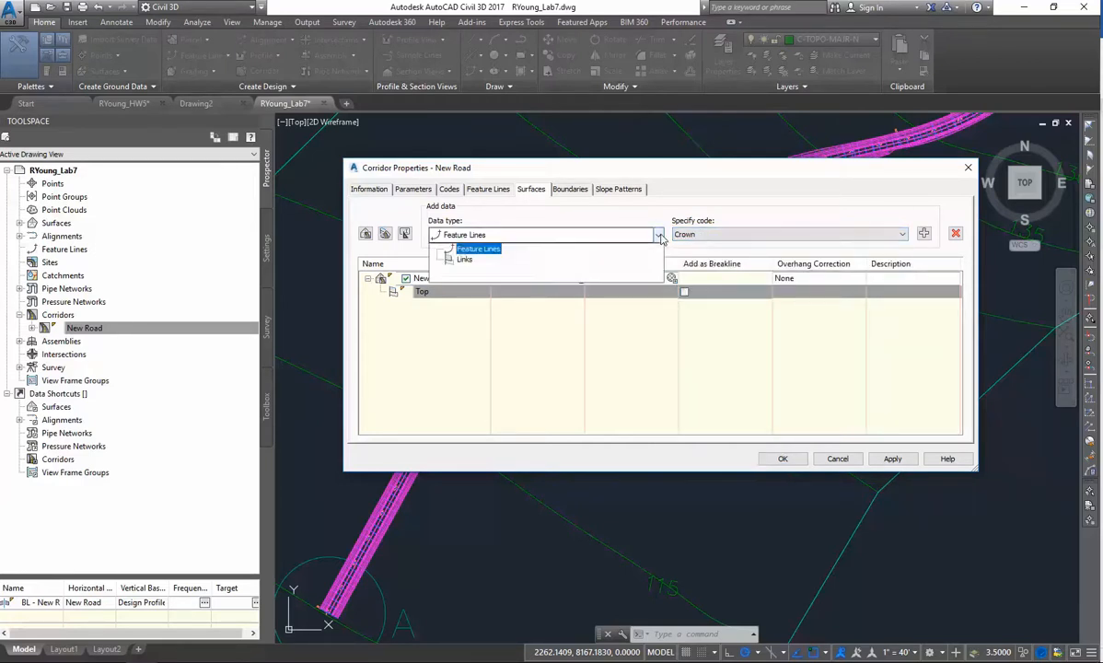
click(465, 260)
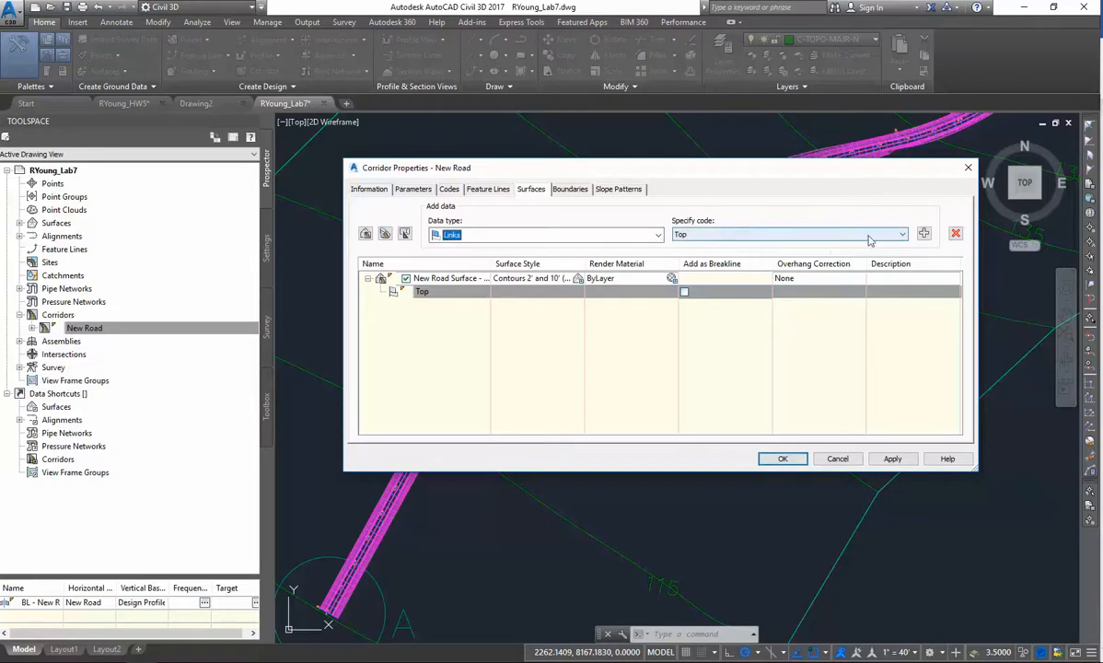
- Add the Daylight links and the Crown feature line to the New Road corridor surface
click(903, 235)
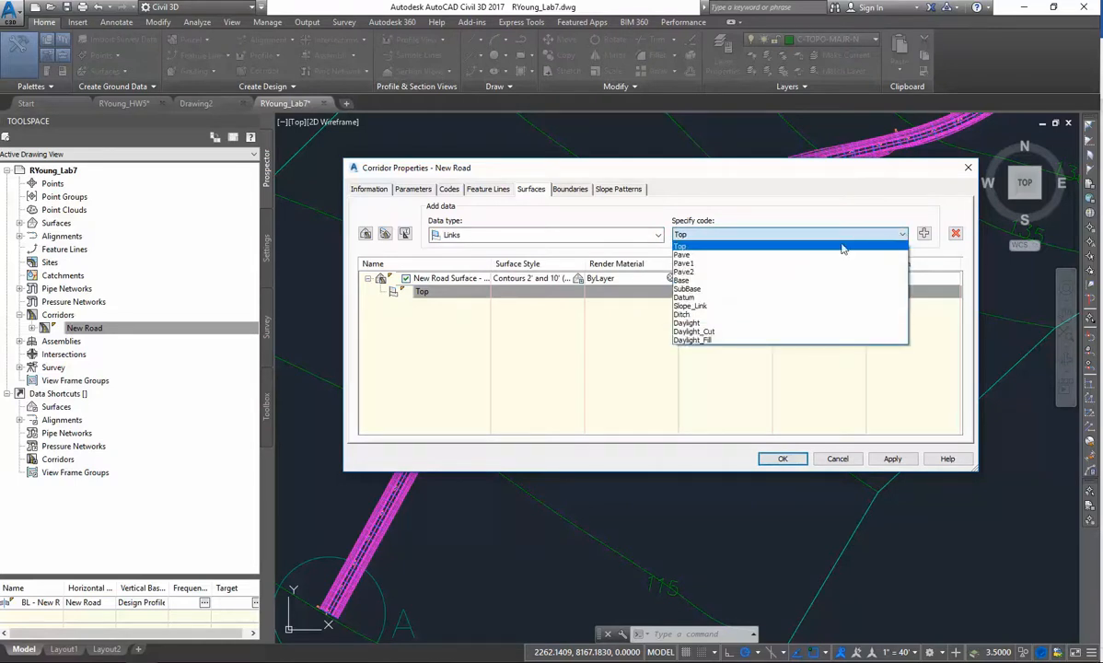
click(687, 323)
click(923, 233)
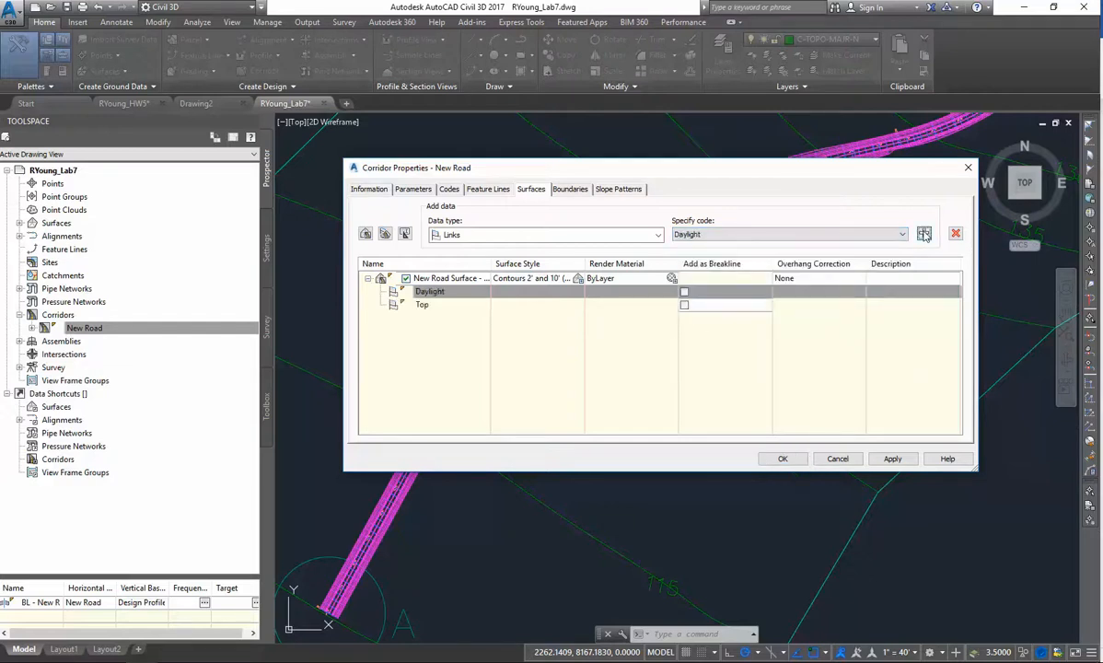
click(451, 235)
click(446, 246)
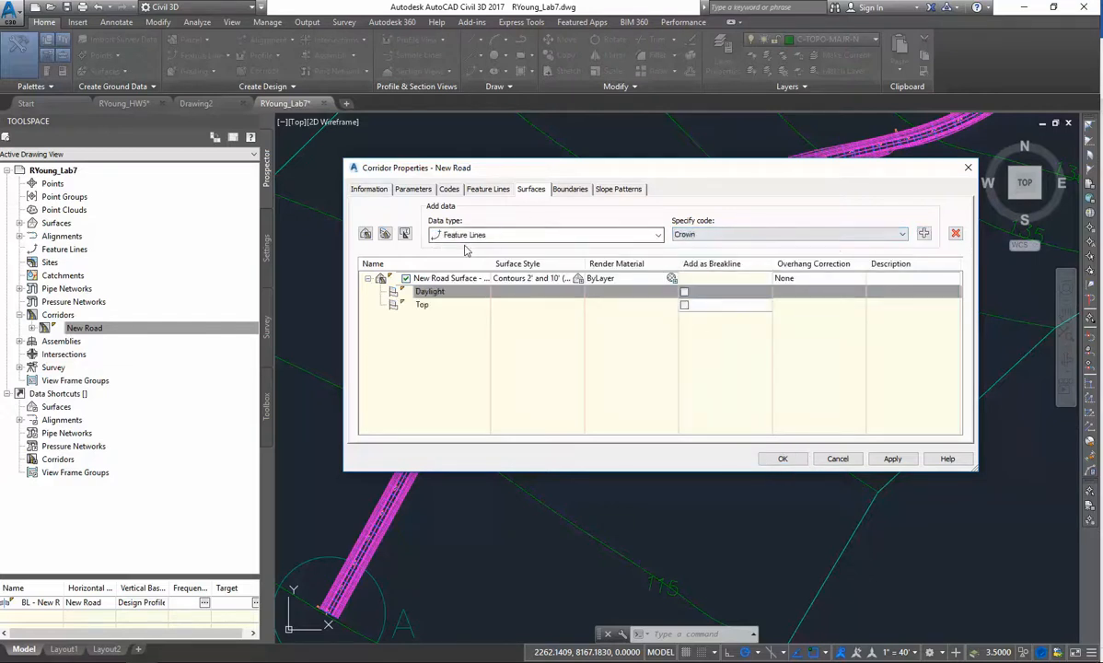
click(923, 233)
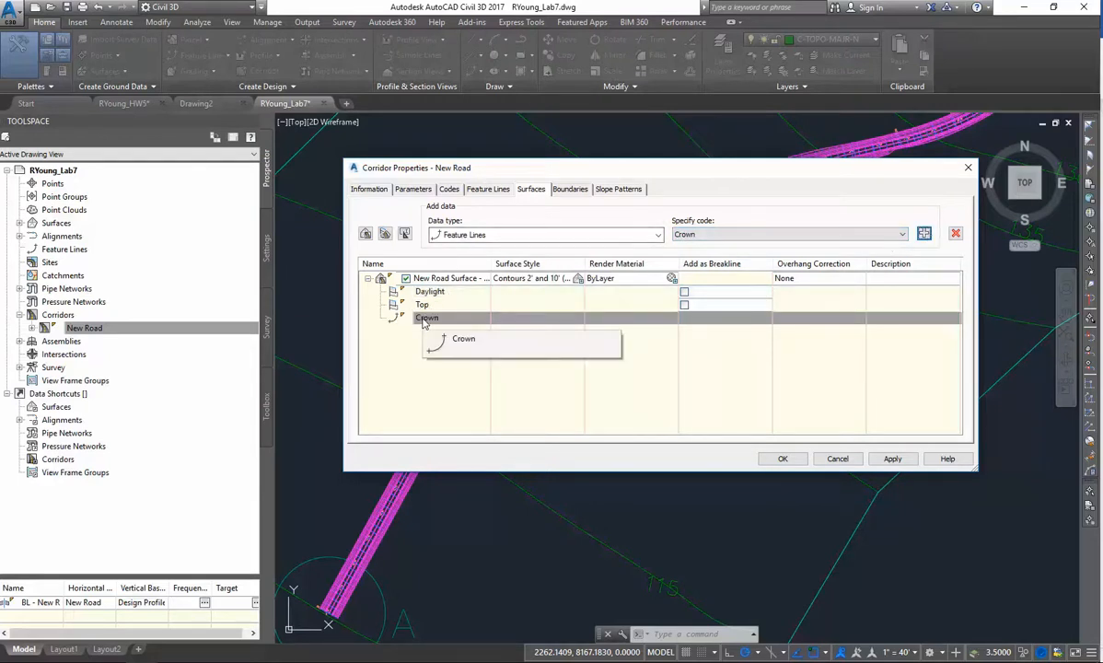
- Add a boundary to New Road Surface - (1) automatically from the Daylight feature lines, then apply it and rebuild the corridor
click(570, 189)
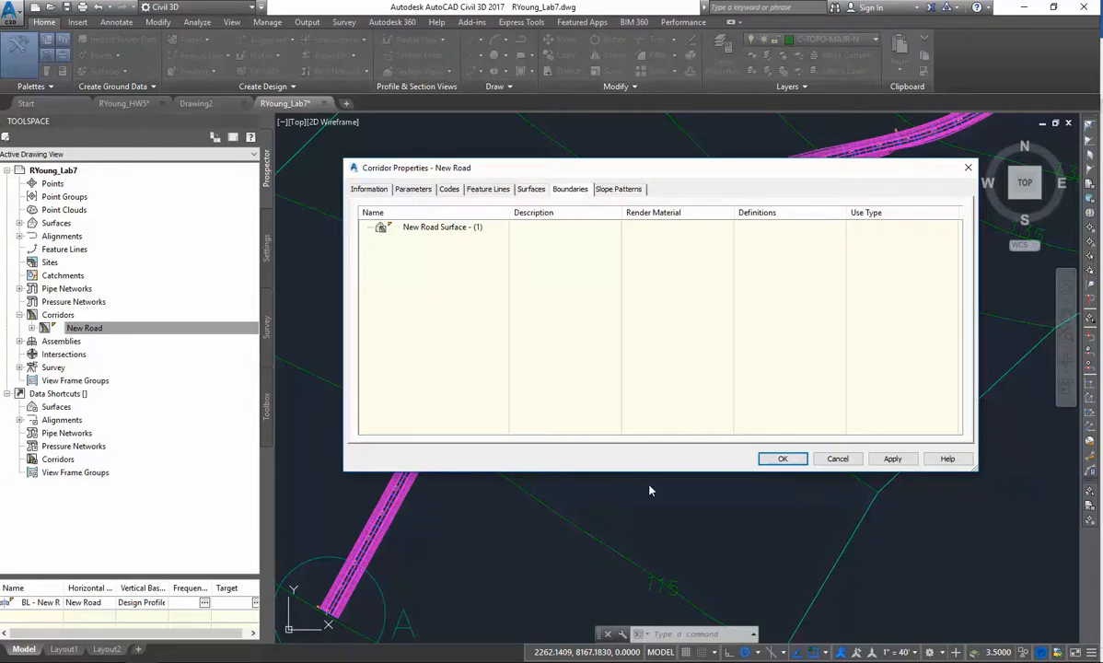
right_click(448, 236)
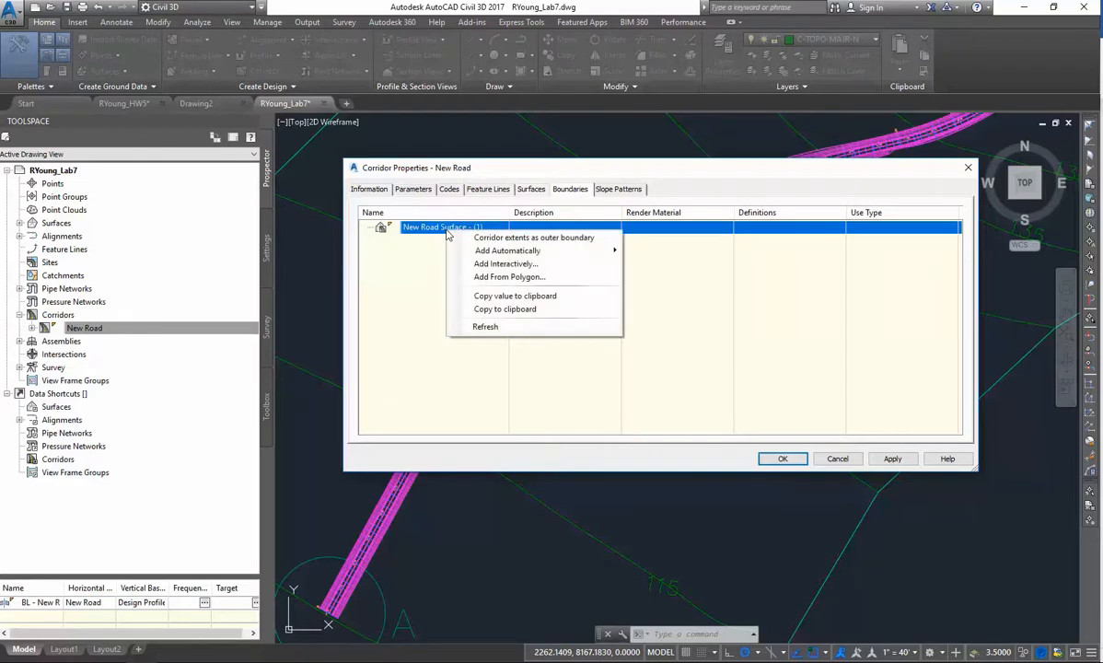
click(568, 194)
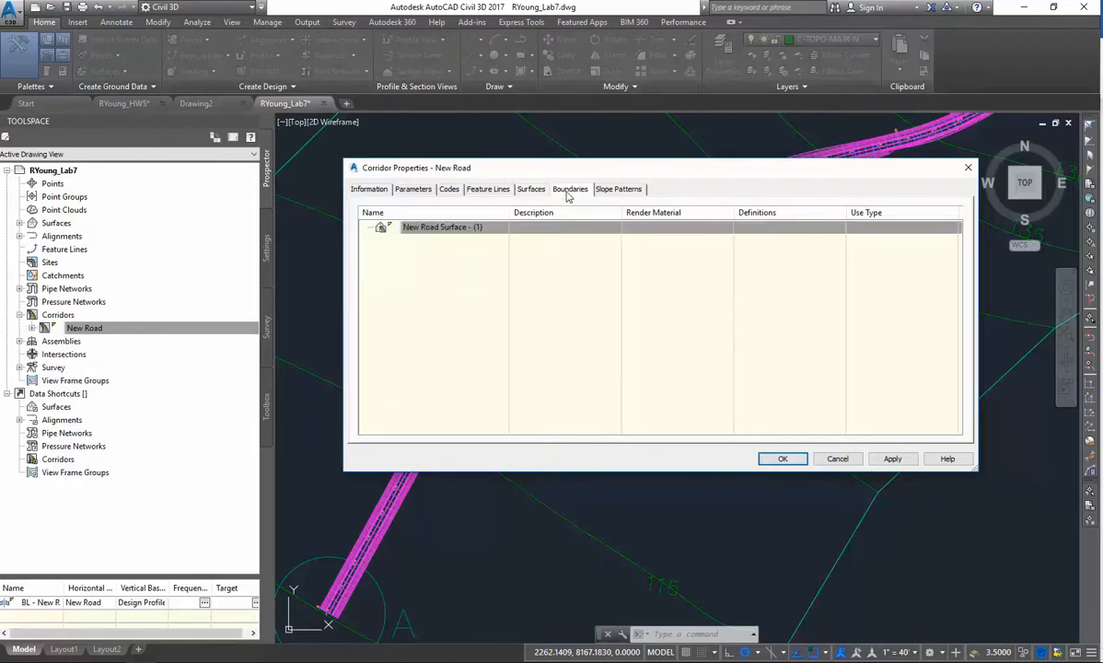
right_click(448, 230)
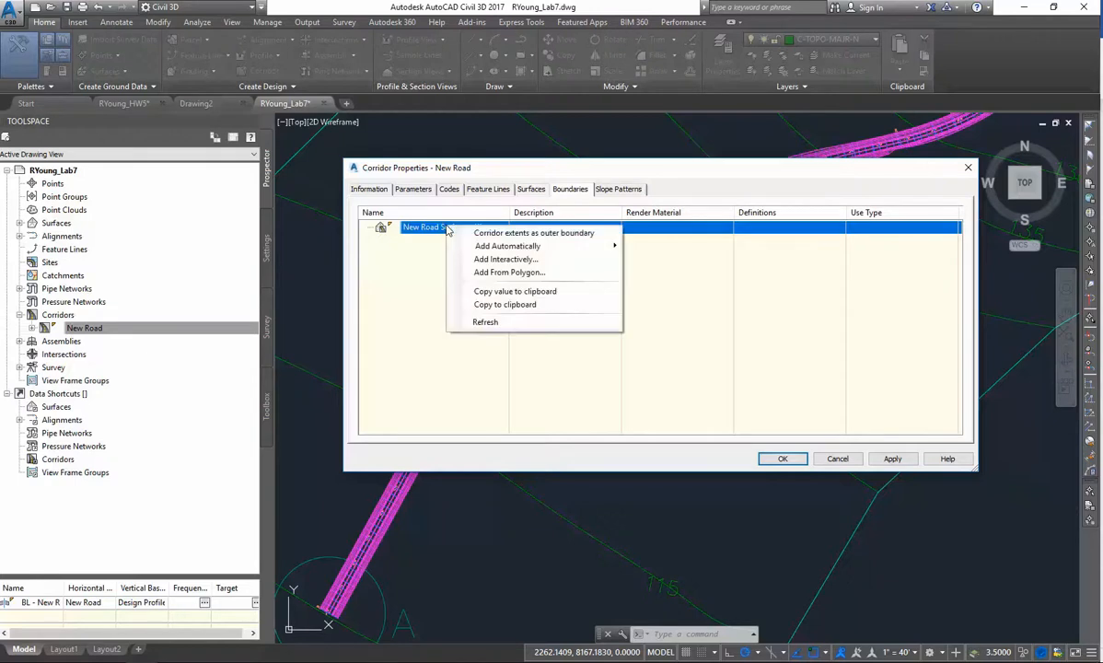
mouse_move(507, 245)
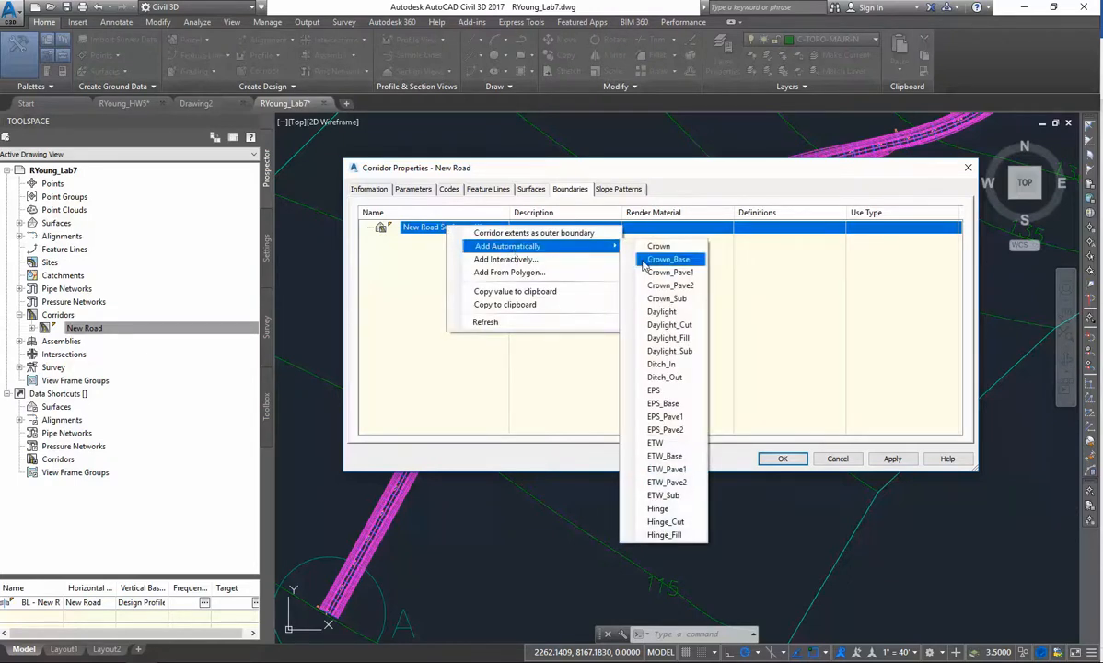
click(660, 313)
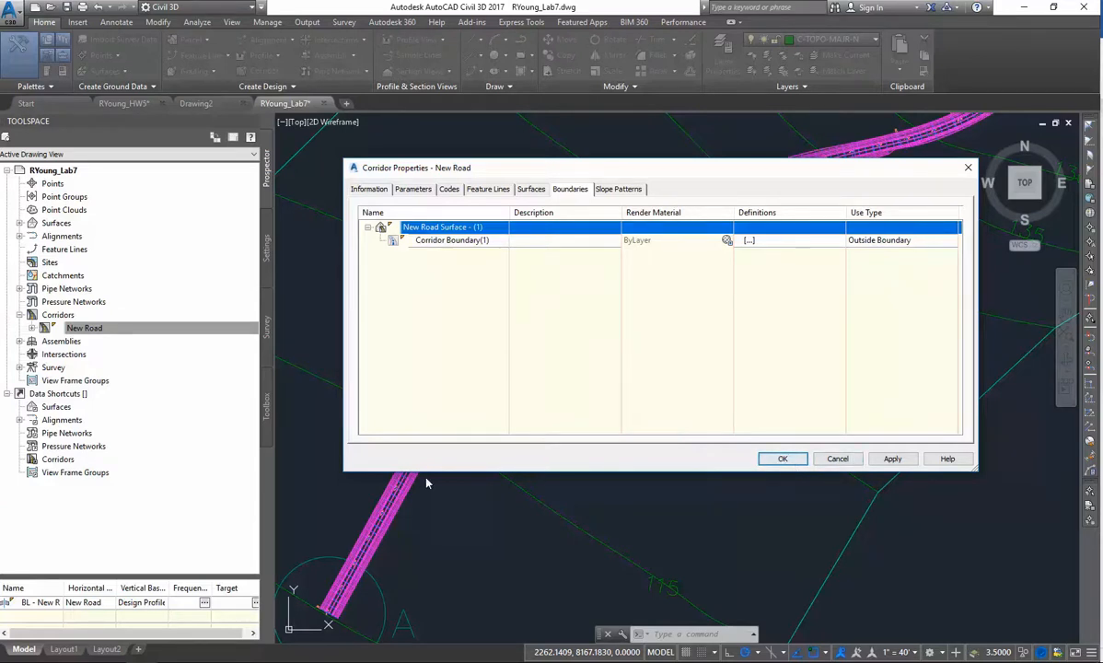
click(892, 458)
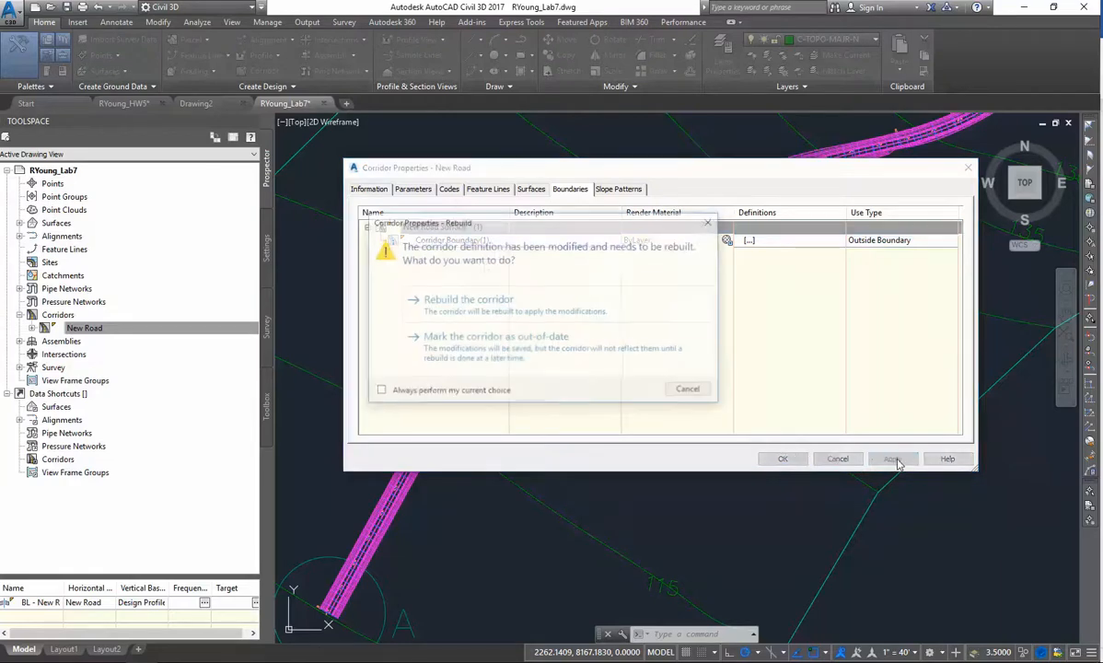
click(461, 302)
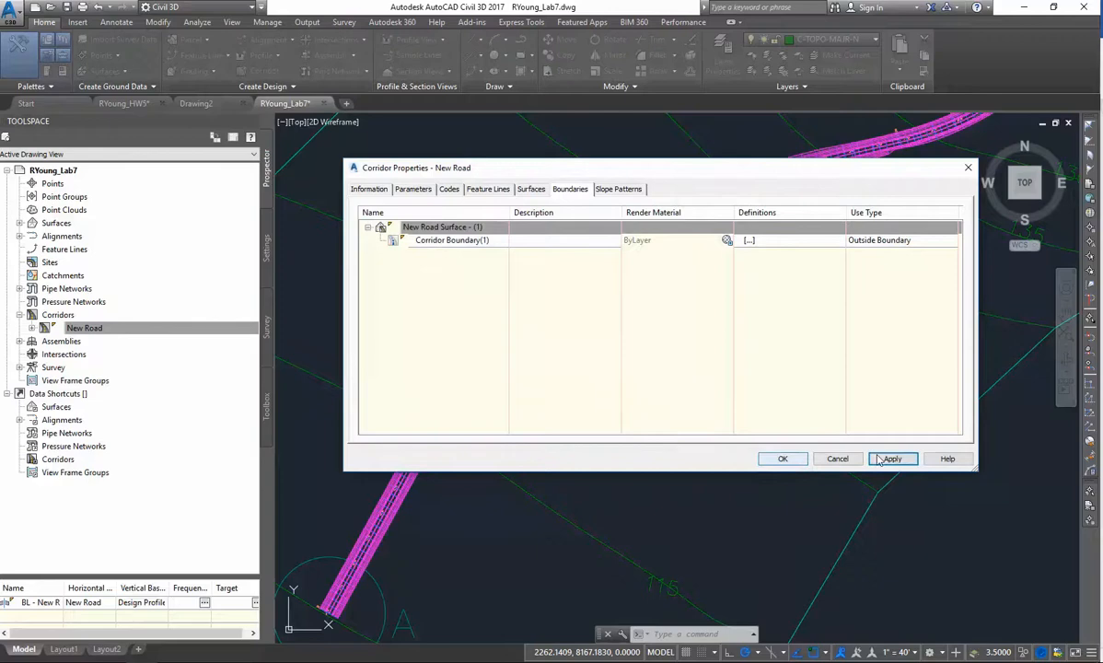
click(783, 459)
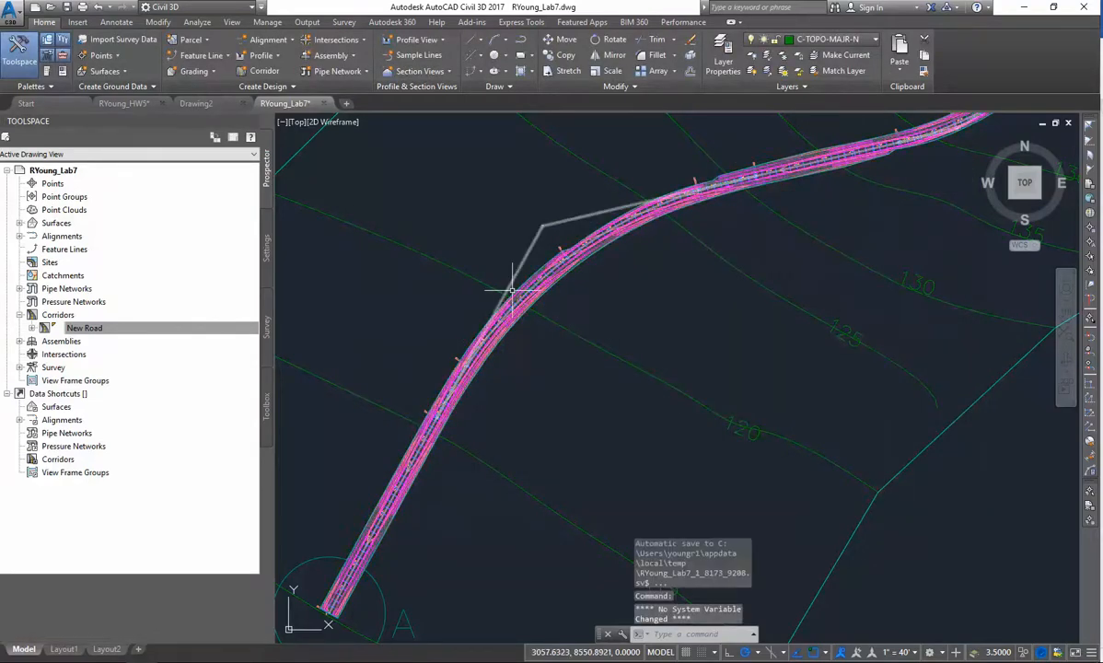
- List the drawing's surfaces and examine the New Road corridor surface in plan, along the first curve and the starting tangent
click(21, 225)
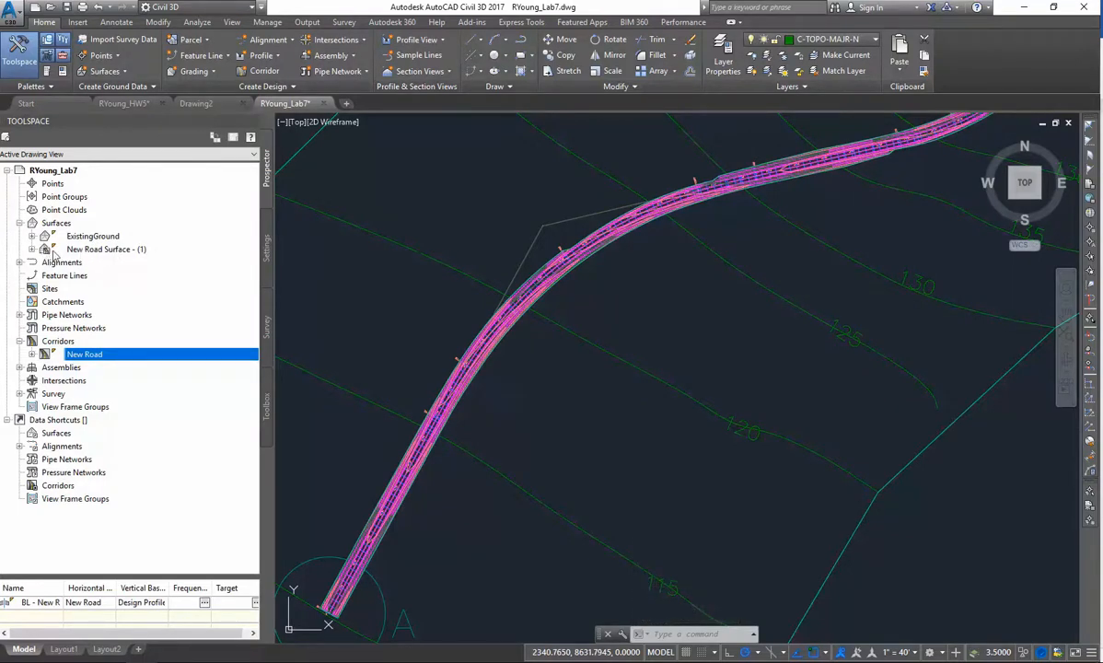
scroll(529, 372, up, 7)
scroll(536, 374, down, 2)
middle_drag(425, 323, 646, 368)
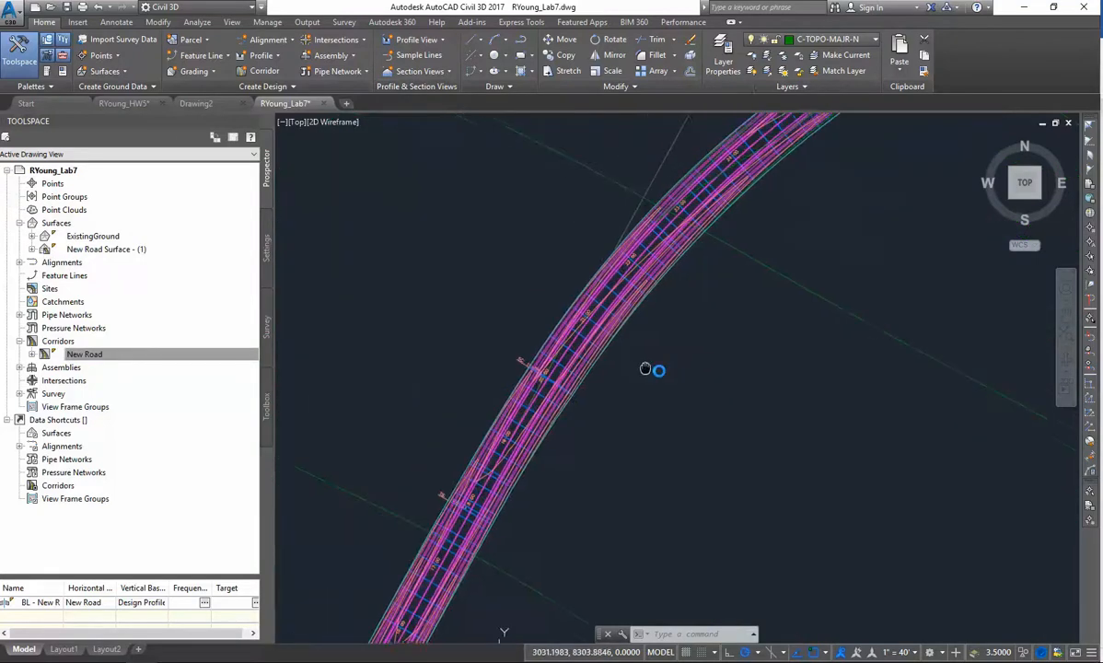
scroll(635, 364, up, 2)
scroll(599, 387, up, 2)
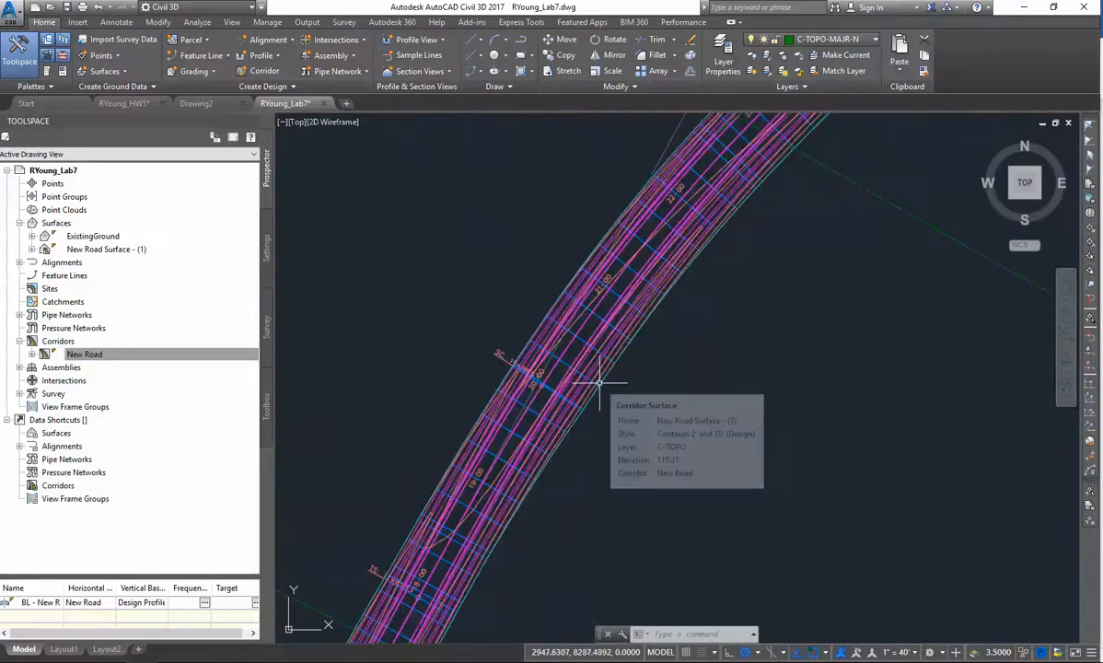
scroll(516, 476, down, 3)
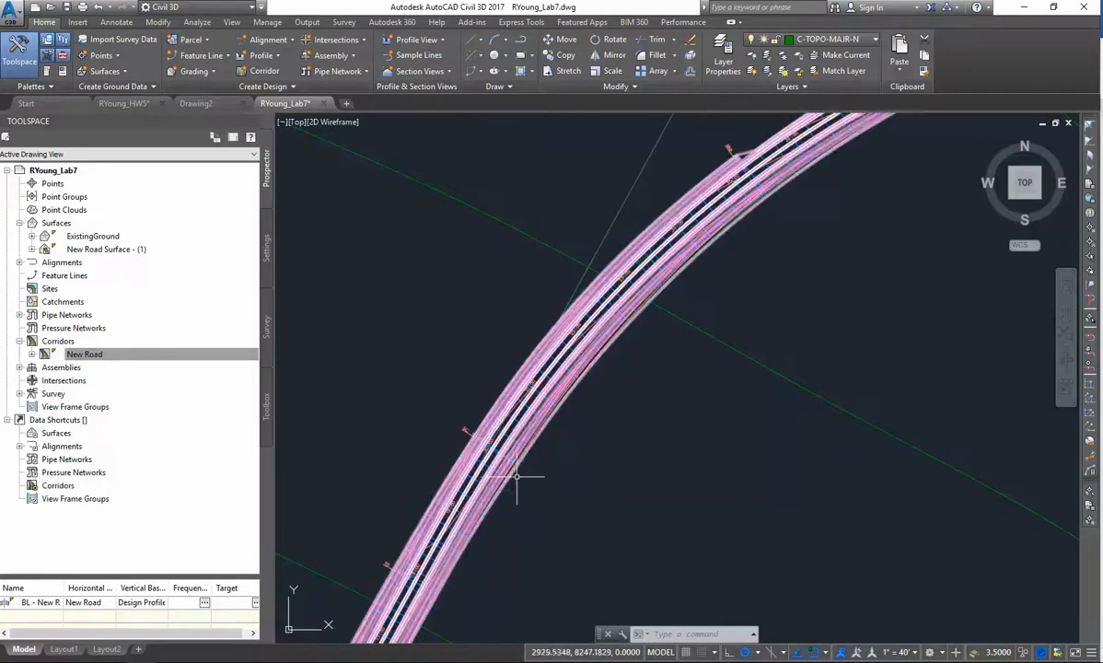
scroll(552, 473, down, 5)
scroll(570, 479, up, 1)
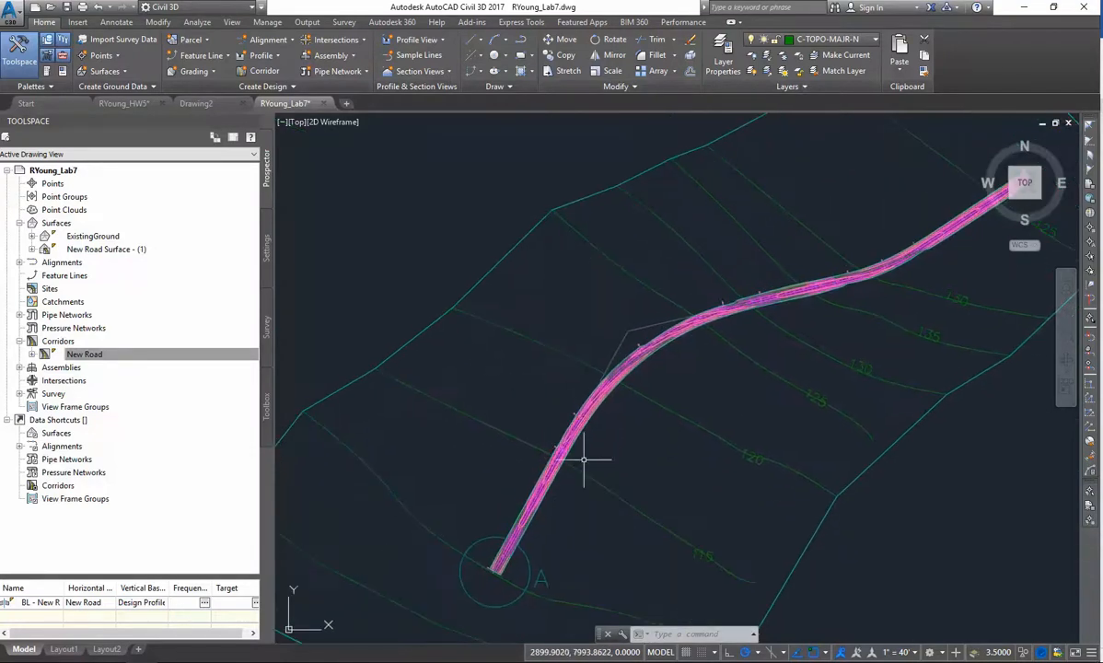
scroll(532, 495, up, 5)
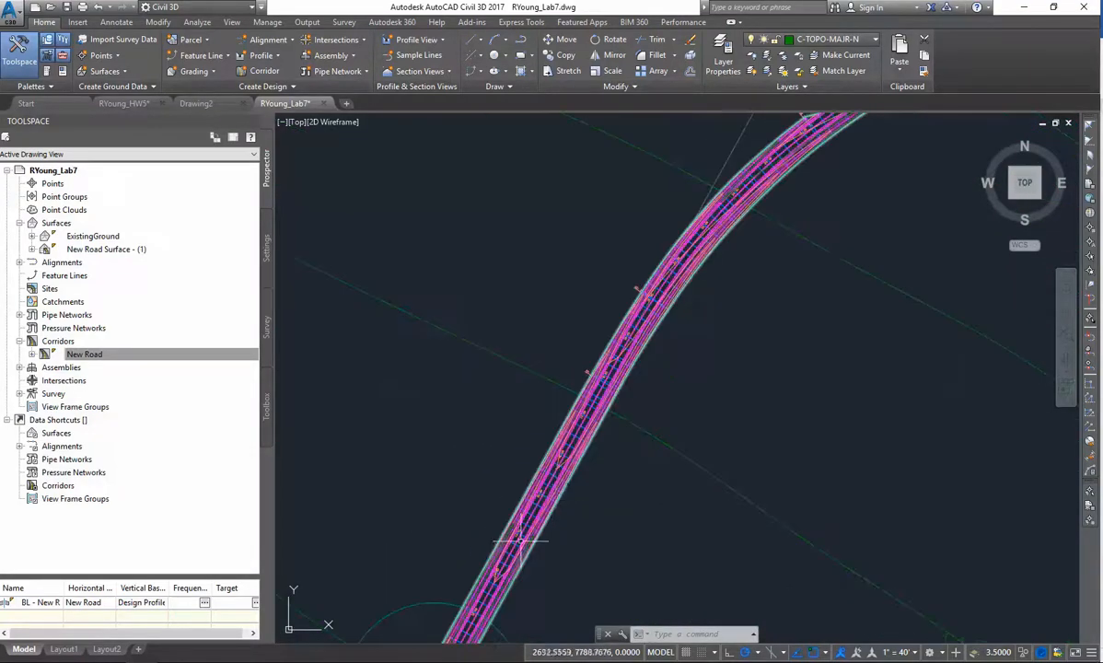
scroll(515, 551, down, 4)
middle_drag(544, 546, 550, 466)
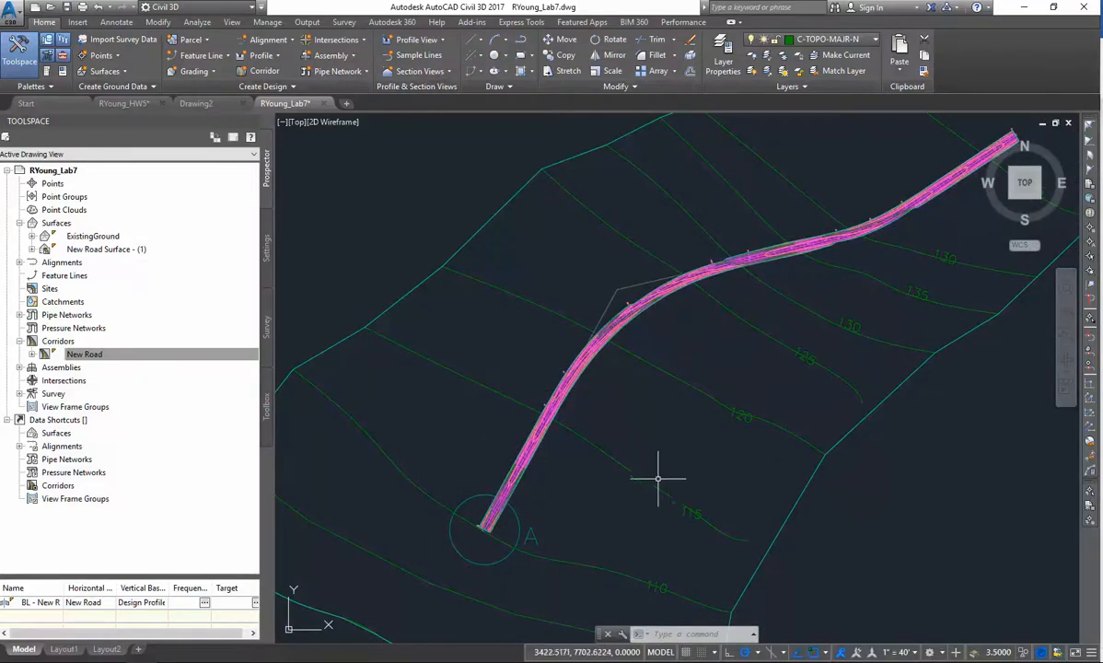
scroll(512, 441, up, 6)
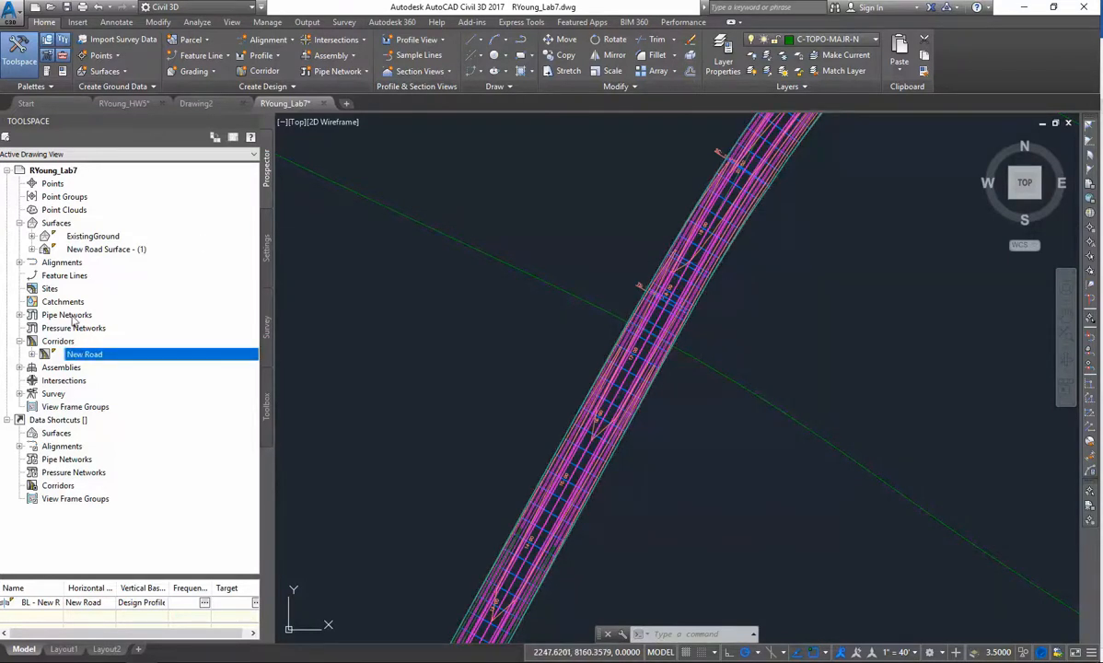
- Set the style of New Road Surface - (1) to Contours and Triangles and inspect its triangulation around station 16+00
right_click(84, 249)
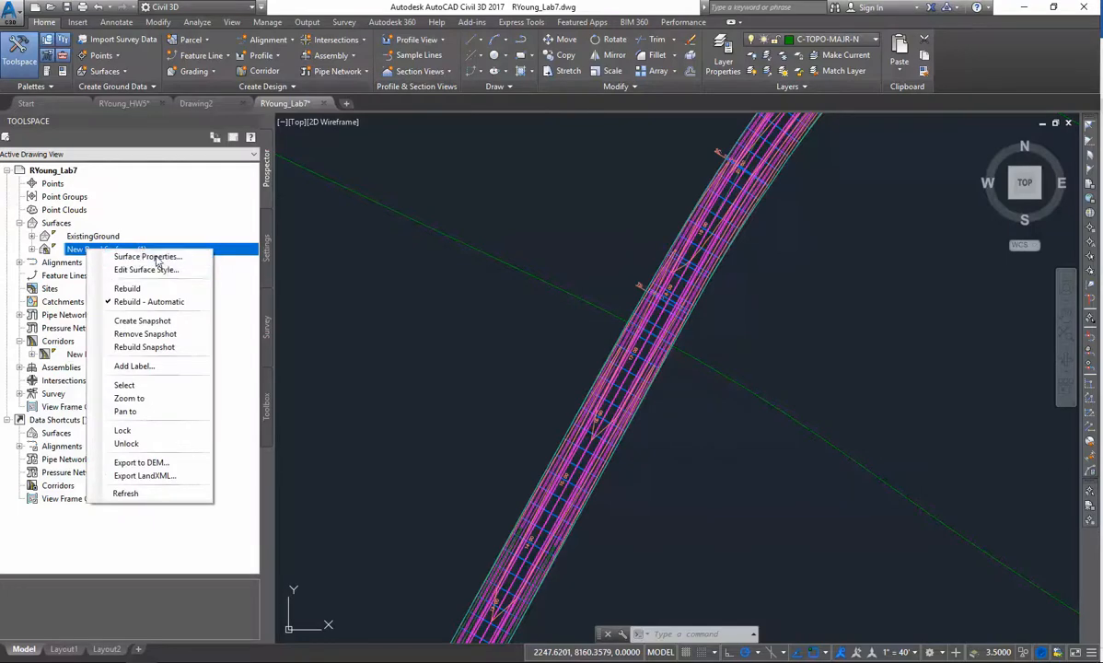
click(184, 251)
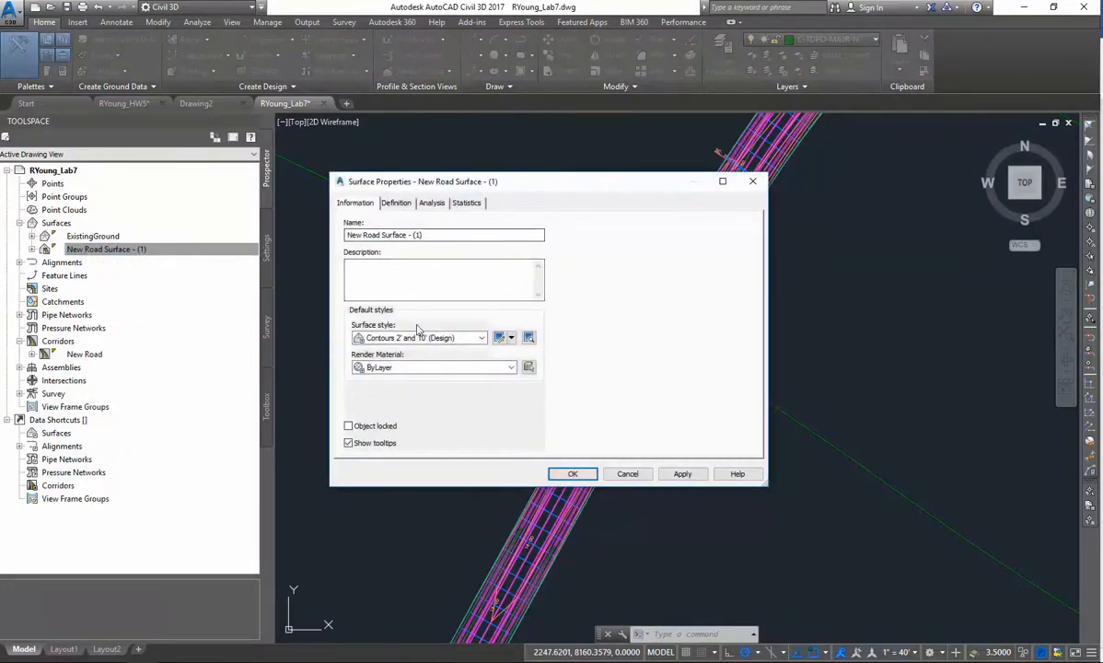
click(422, 338)
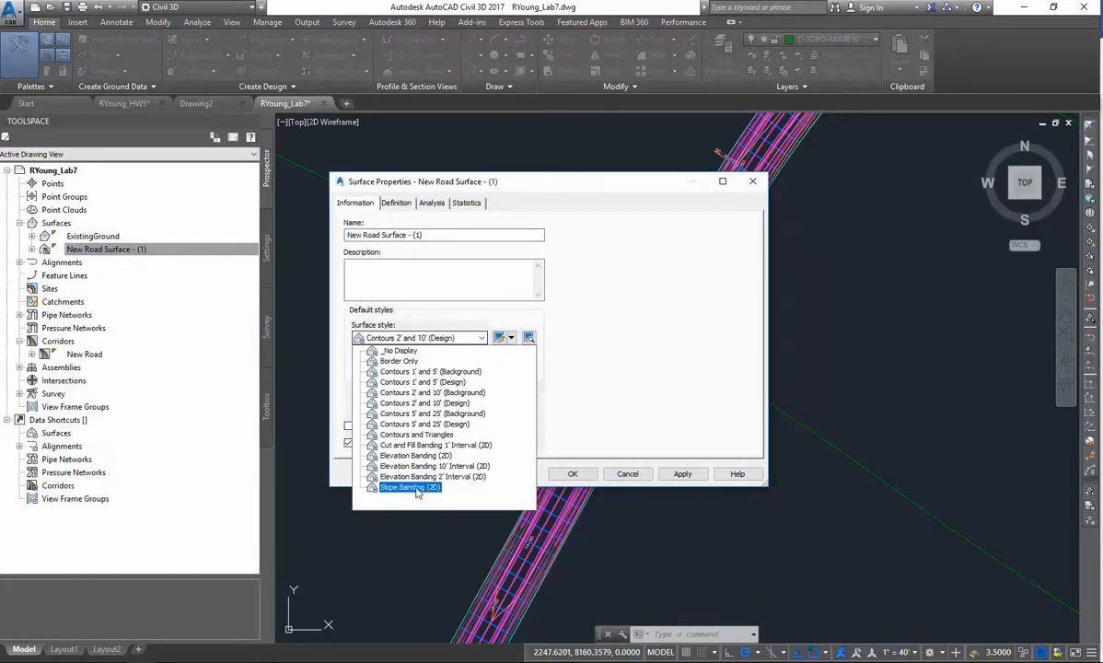
click(417, 435)
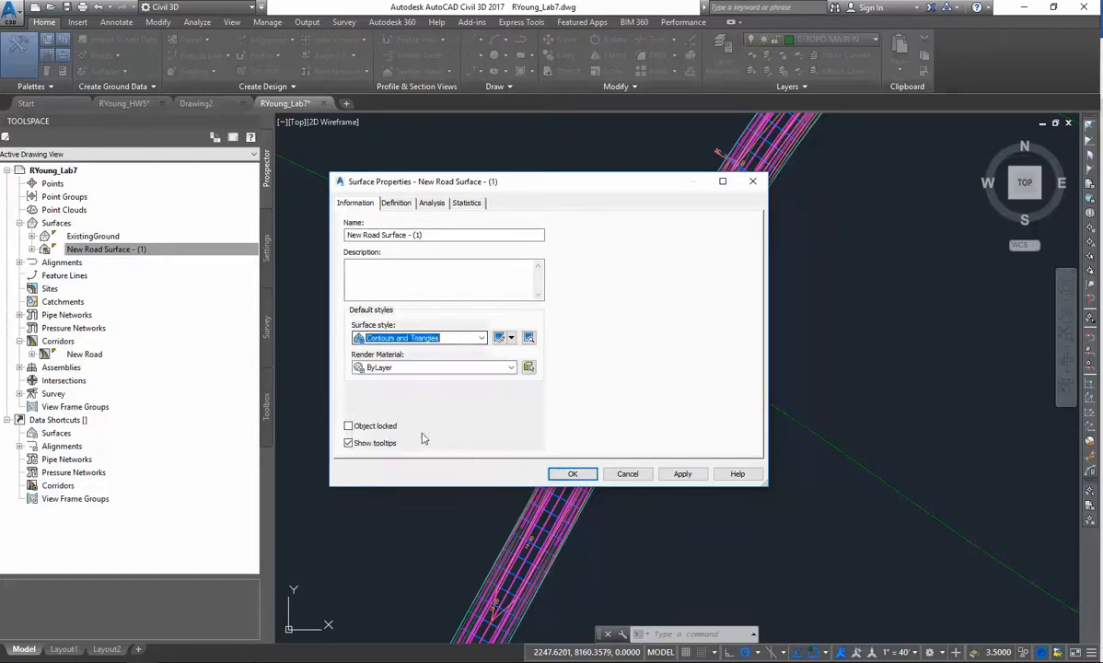
click(562, 472)
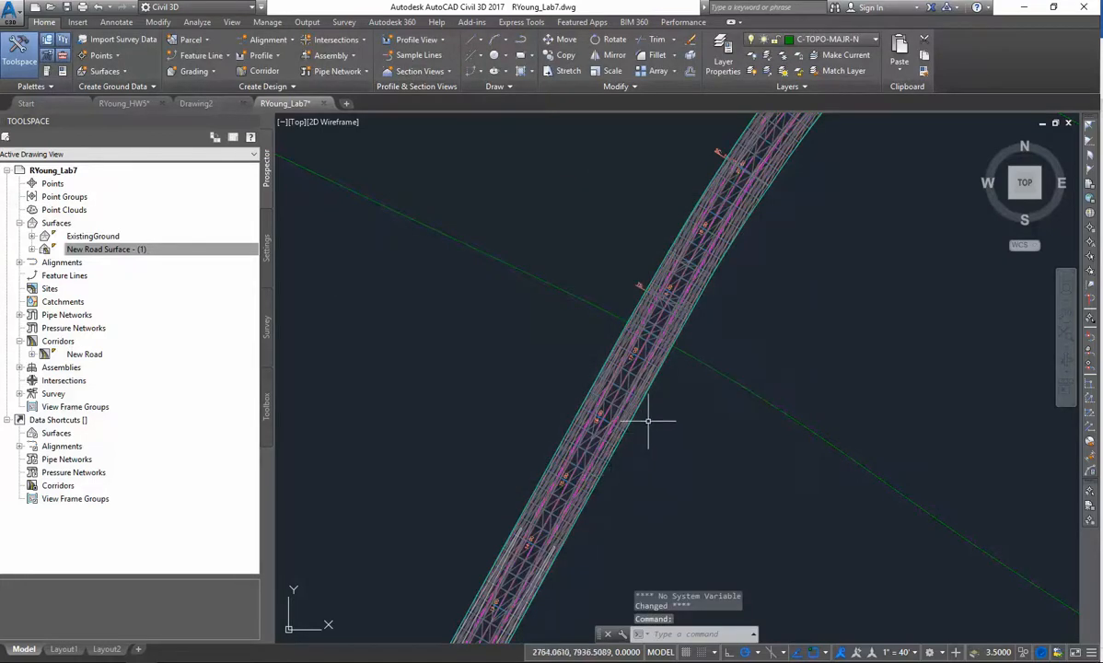
scroll(626, 416, down, 2)
scroll(616, 419, up, 5)
scroll(578, 396, up, 3)
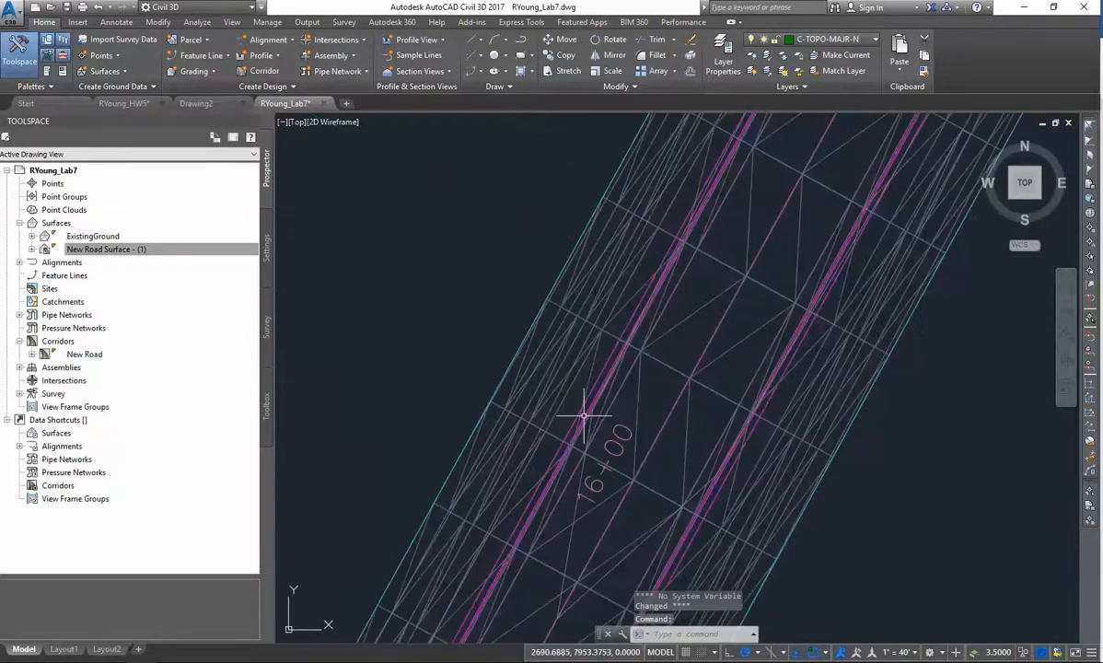
scroll(624, 398, down, 2)
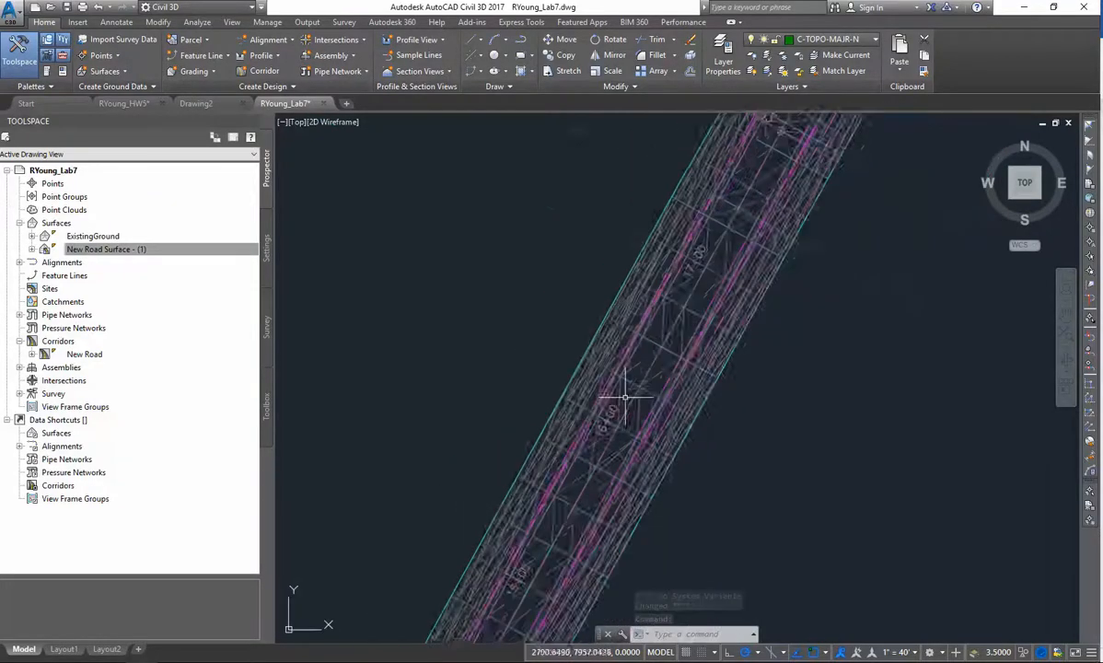
scroll(624, 398, down, 1)
scroll(650, 425, down, 1)
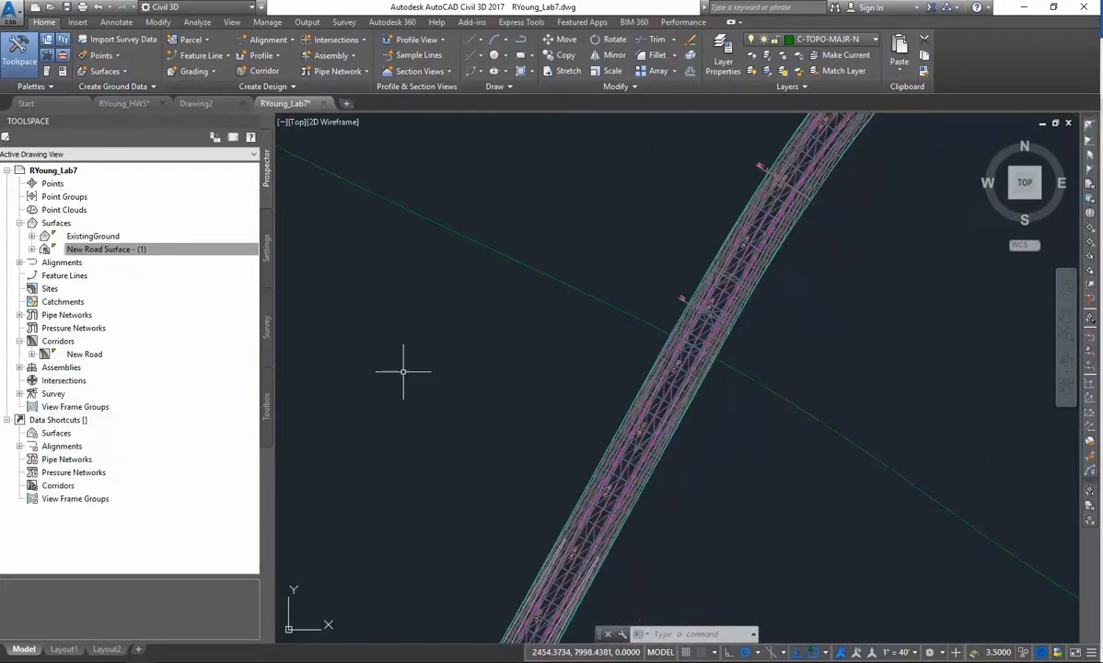
- Set the style of New Road Surface - (1) to Contours 1' and 5' (Design)
click(110, 249)
right_click(111, 252)
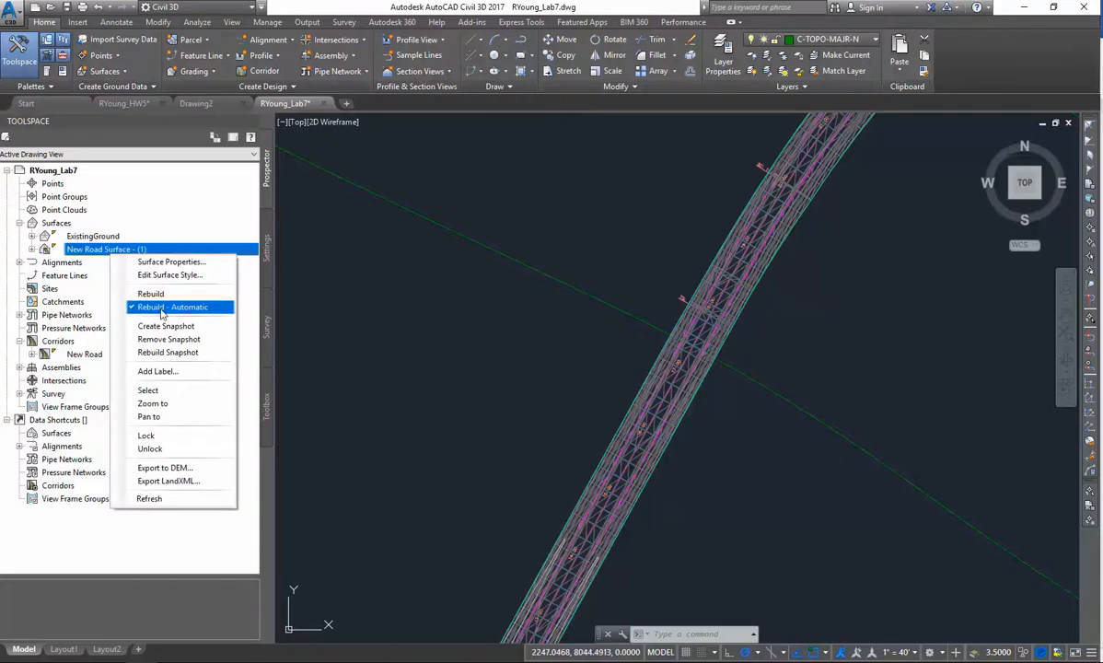
click(171, 262)
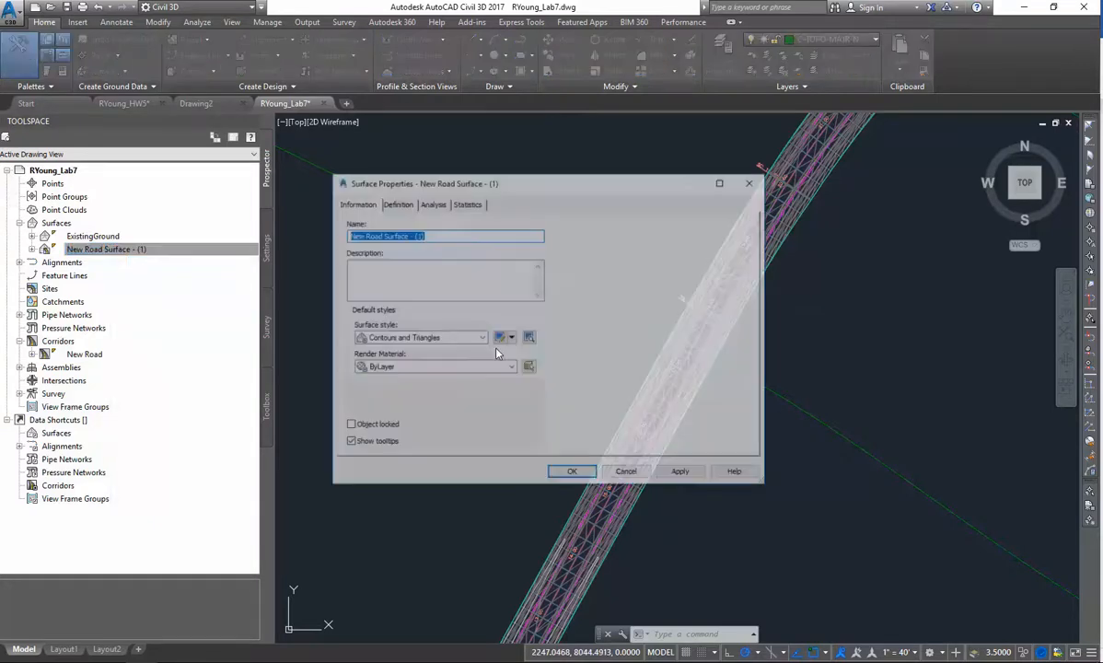
click(456, 338)
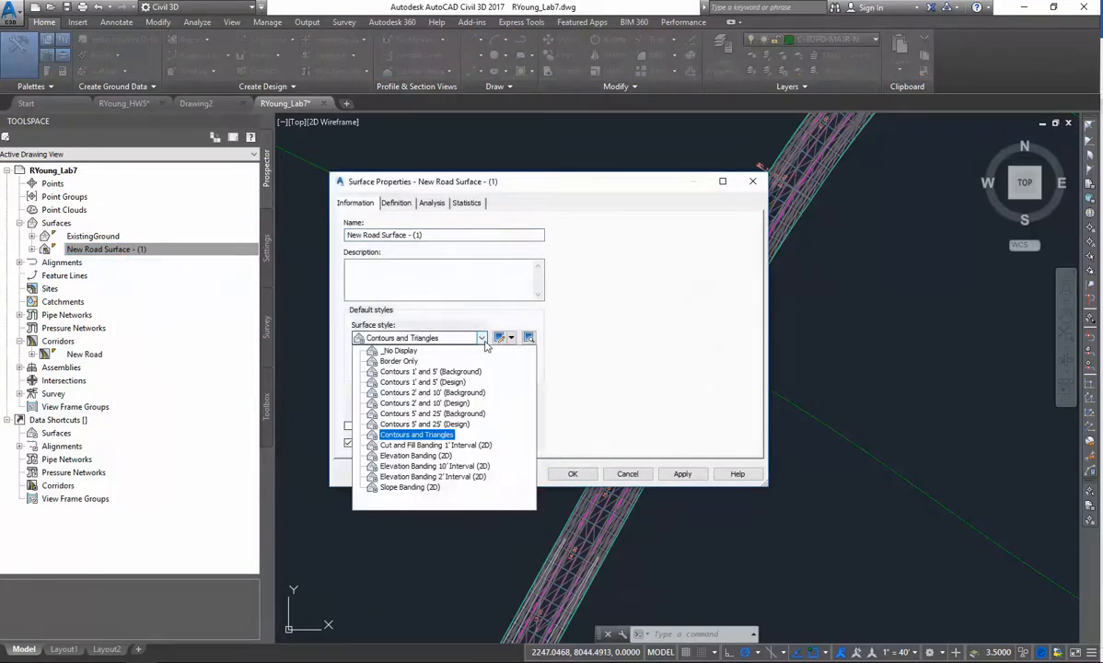
click(449, 382)
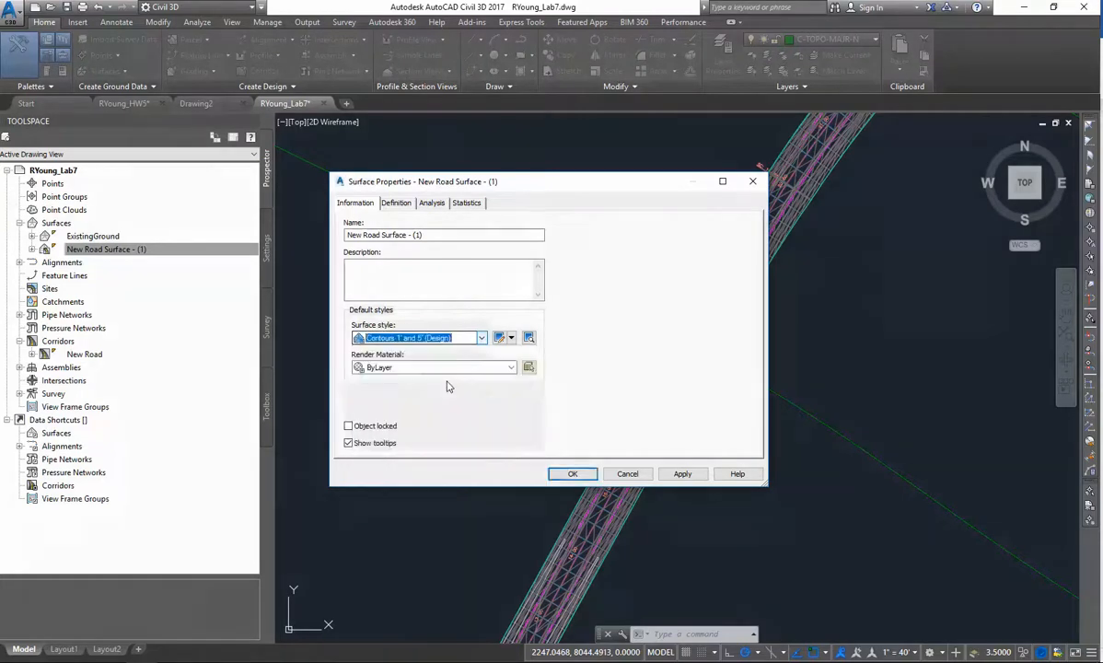
click(568, 472)
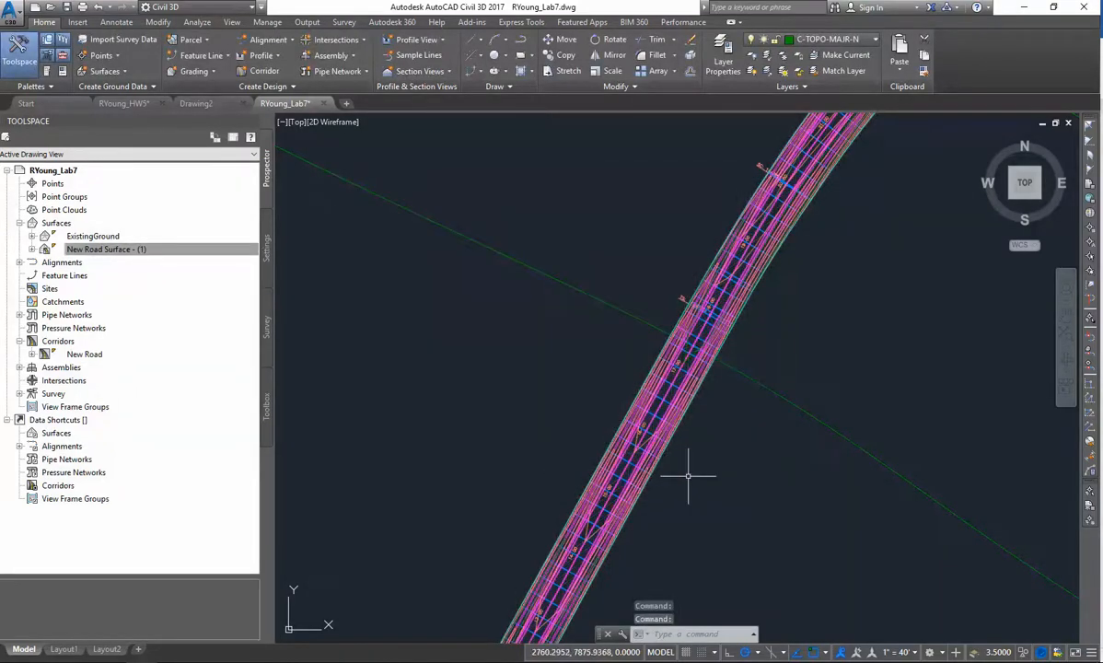
- Examine the design contours of the New Road surface along the starting tangent, around stations 13+00 to 17+00
scroll(694, 477, down, 1)
scroll(688, 486, up, 8)
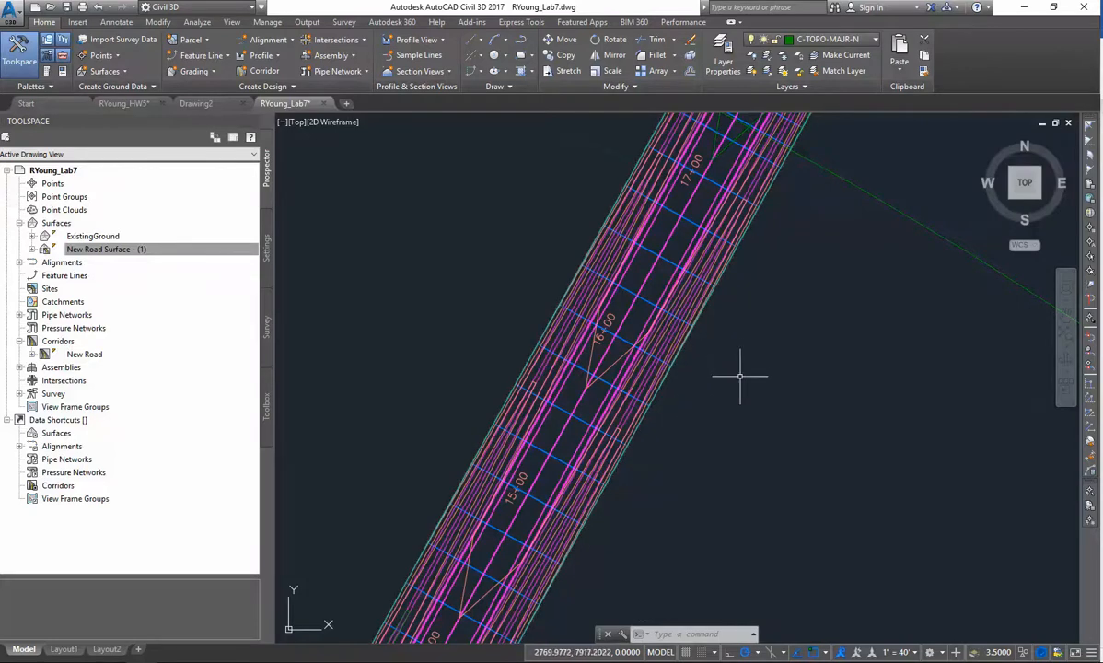
scroll(738, 374, down, 4)
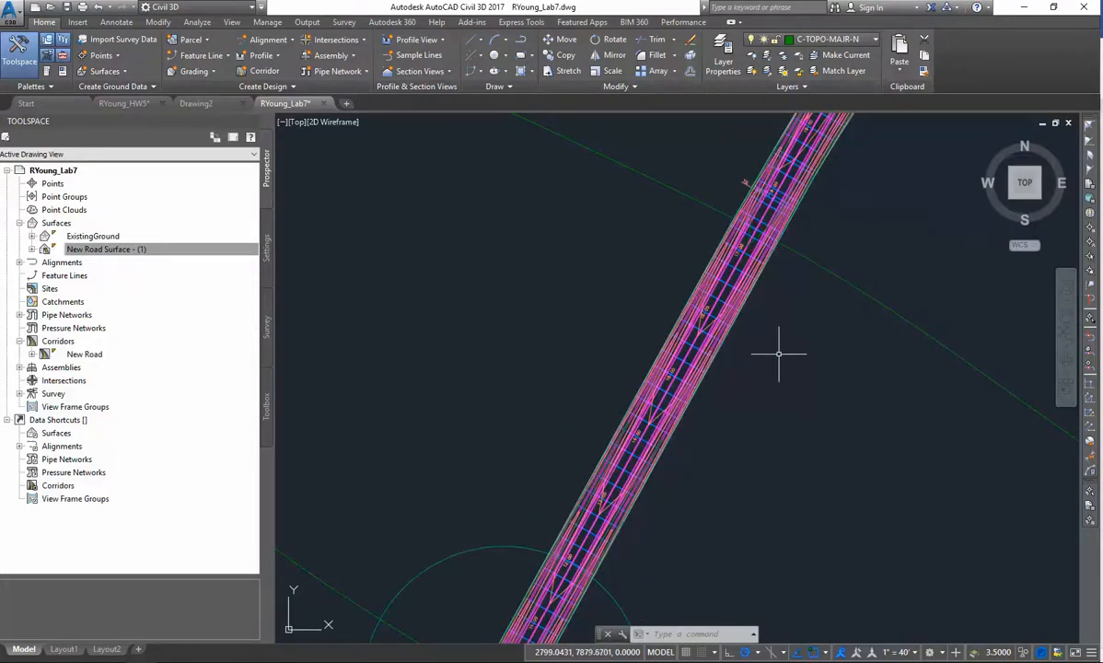
scroll(683, 317, up, 3)
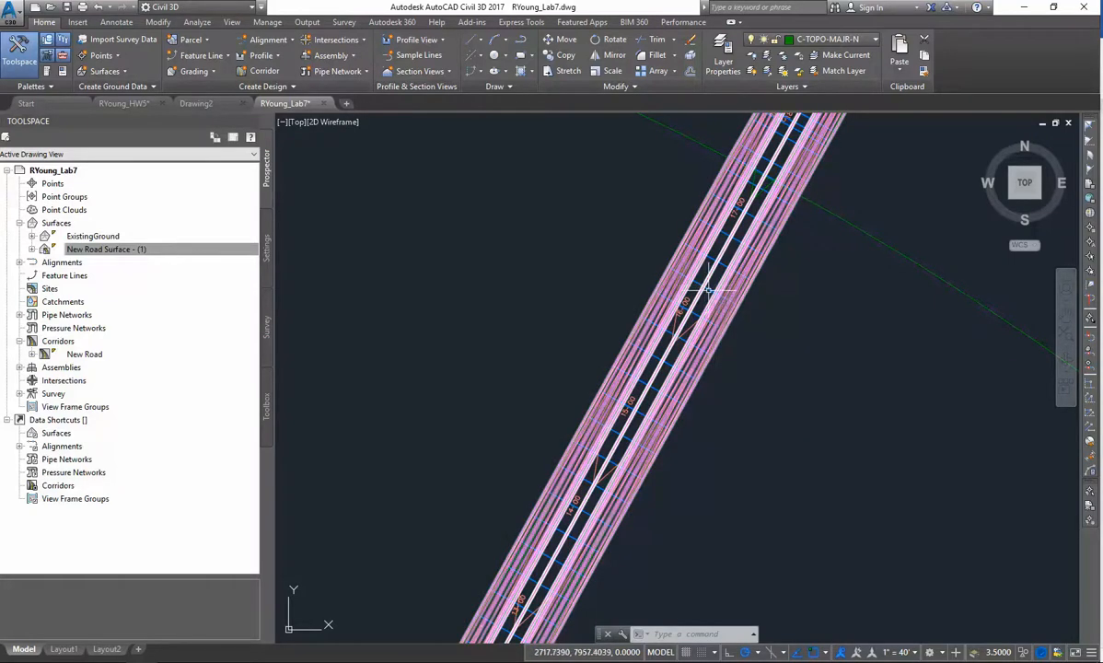
click(708, 293)
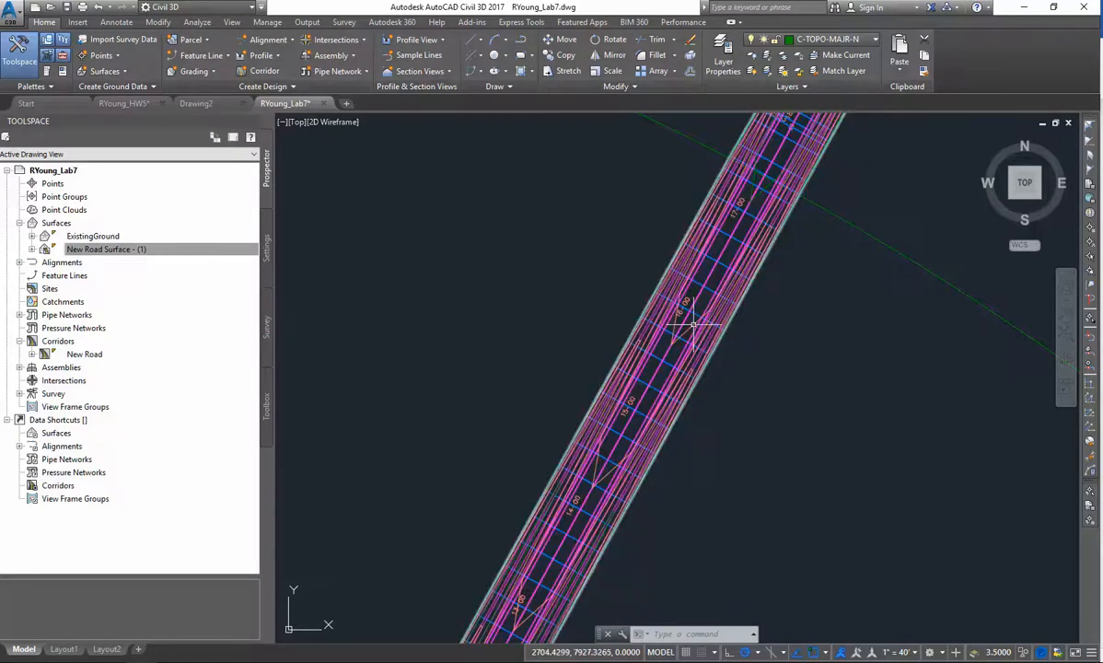
mouse_move(693, 323)
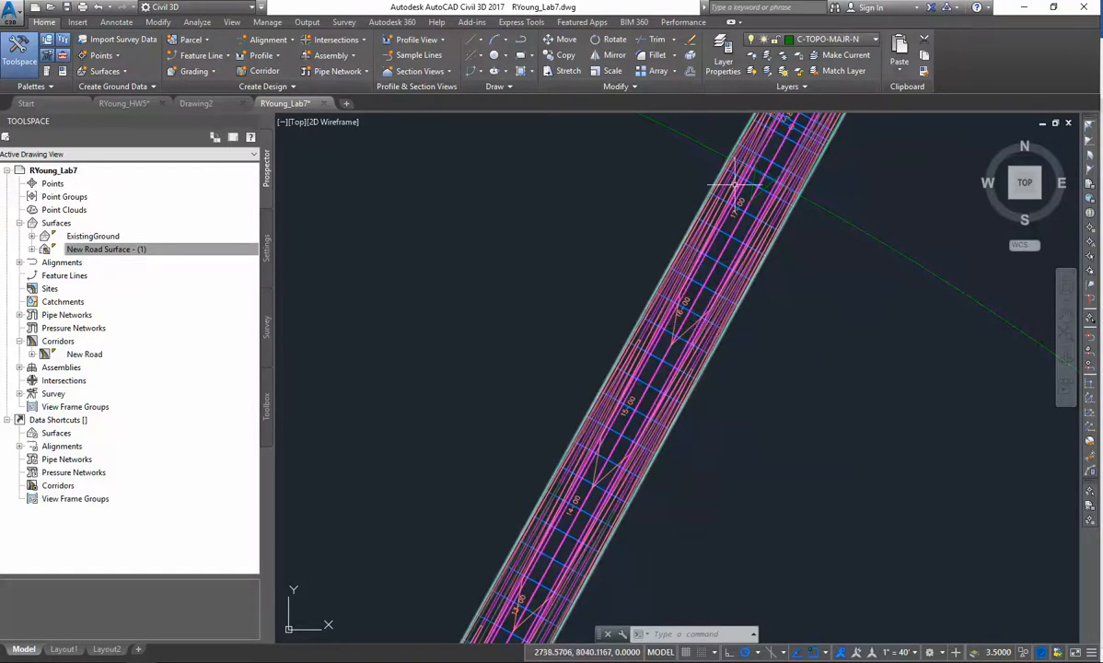
- Check the New Road surface's style and elevation near station 17+00, and view the corridor's starting tangent
mouse_move(764, 187)
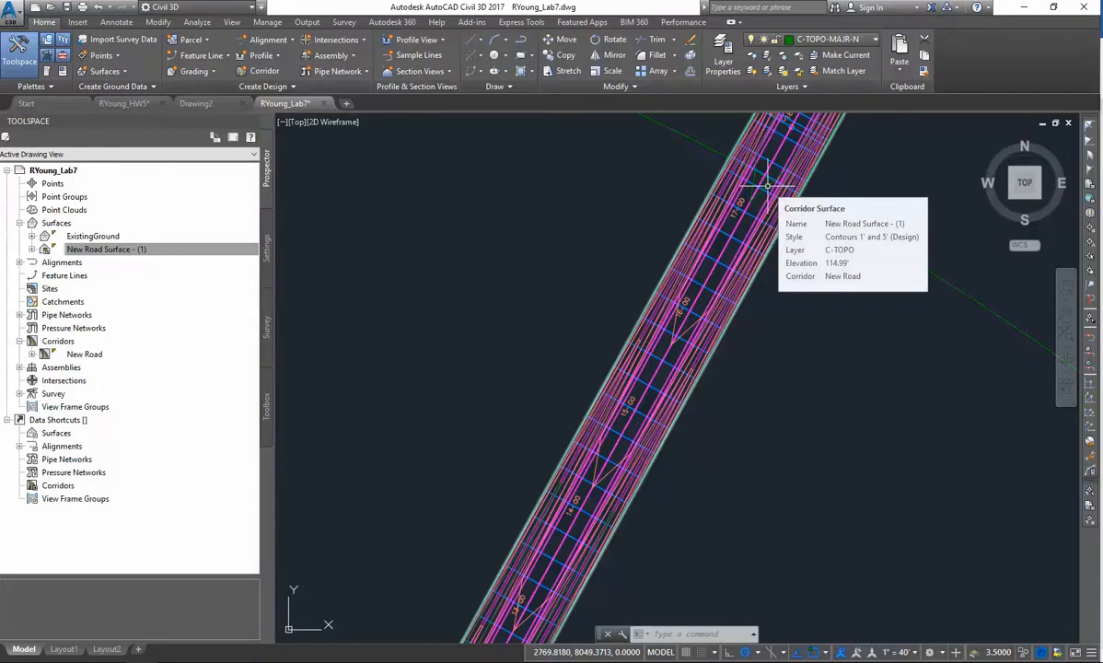
scroll(727, 426, down, 5)
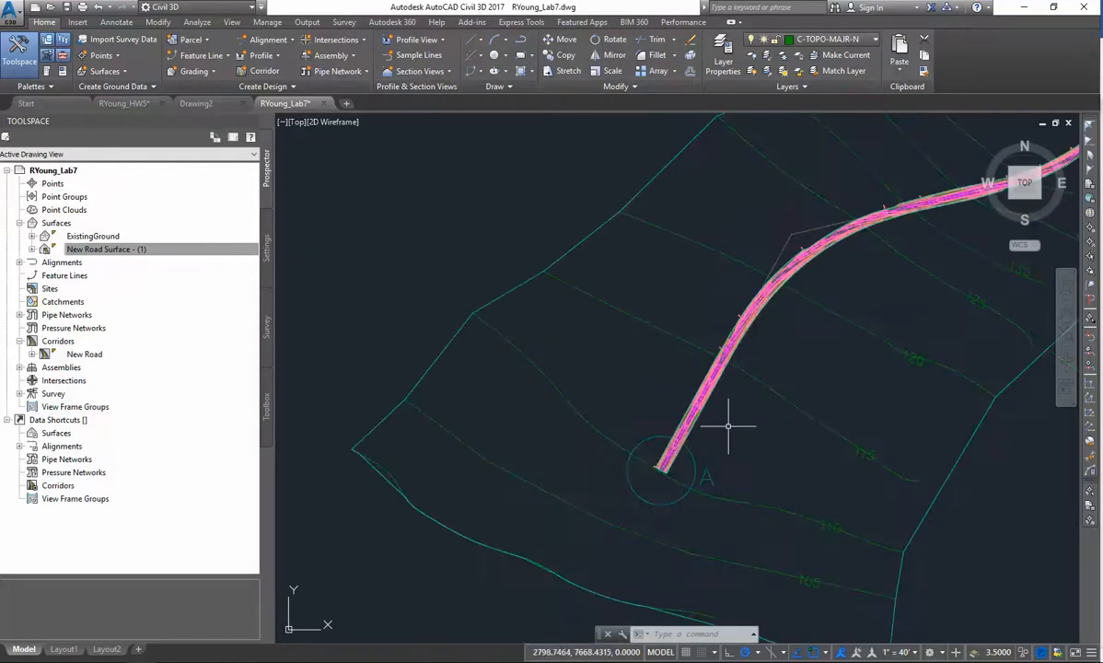
scroll(750, 405, up, 4)
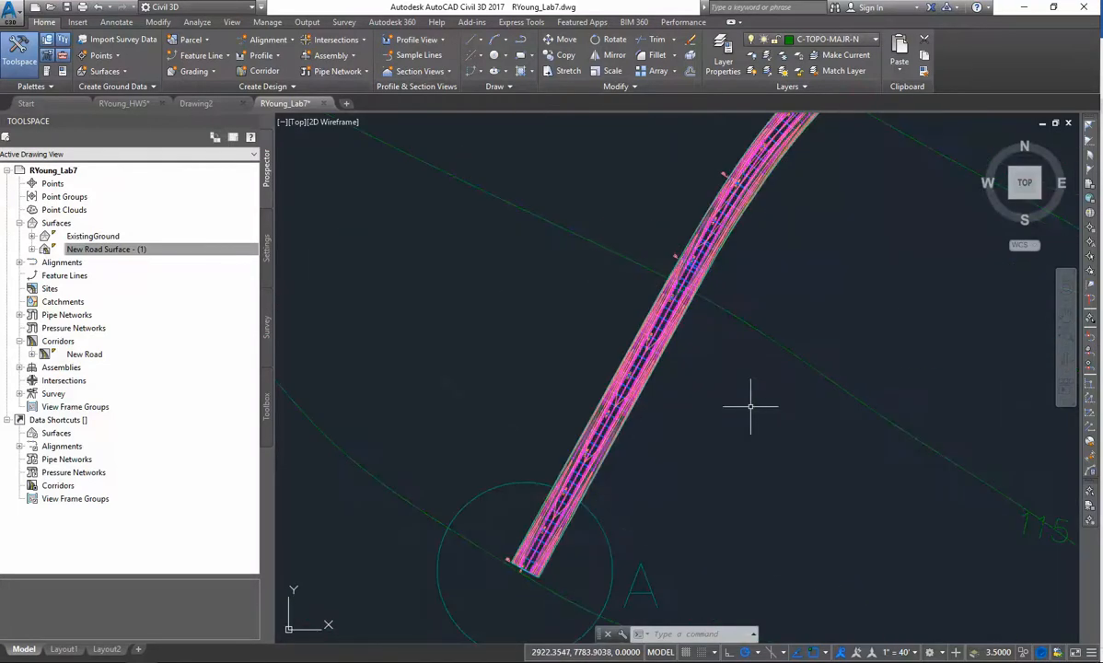
click(649, 316)
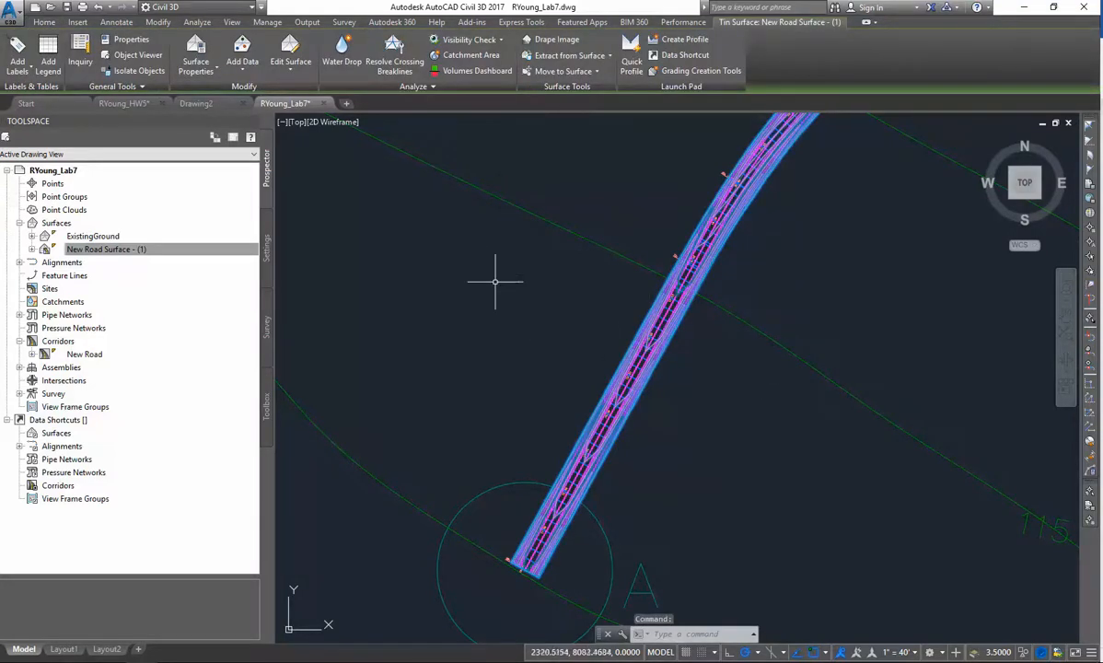
key(Escape)
key(Escape)
- Start a Drive simulation of the New Road corridor along its Crown feature line
scroll(672, 317, up, 5)
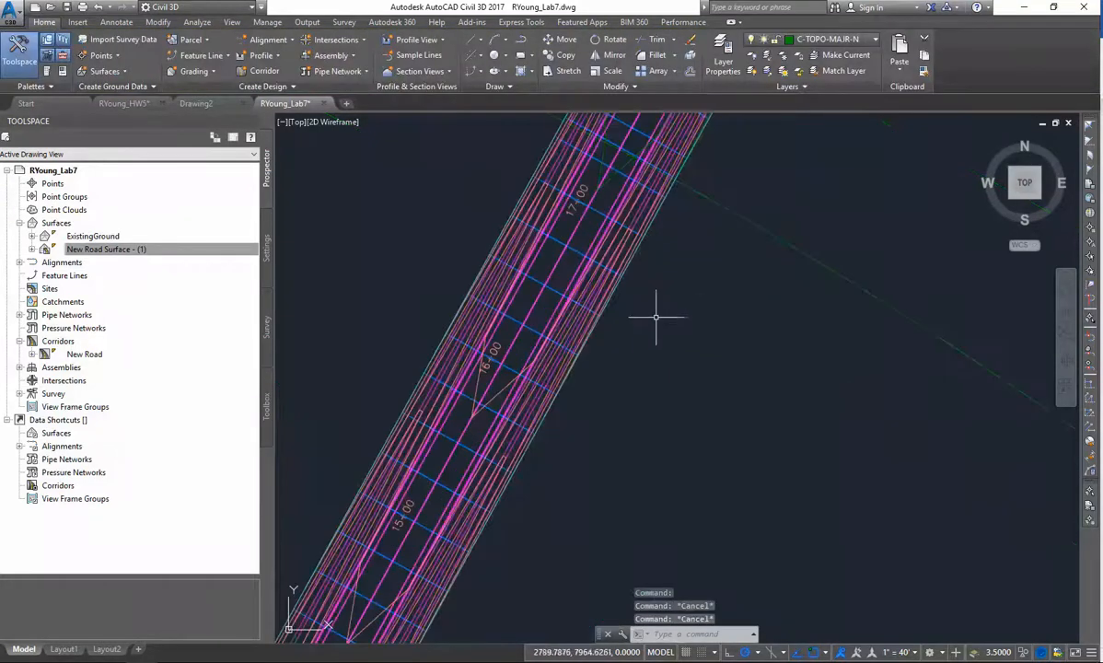
click(543, 291)
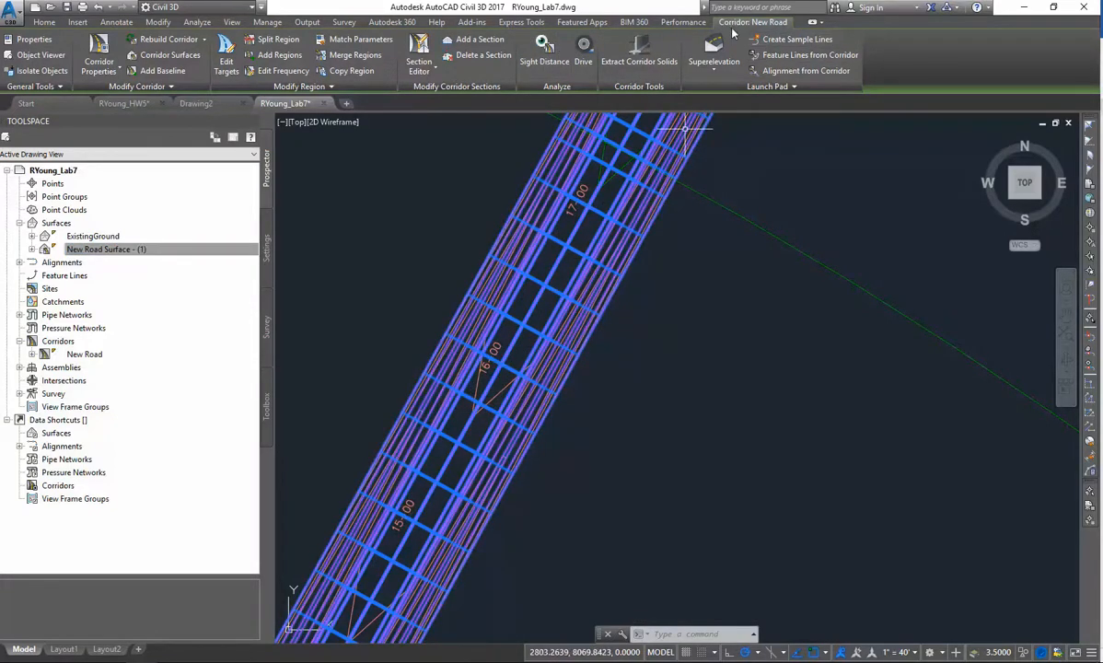
click(584, 53)
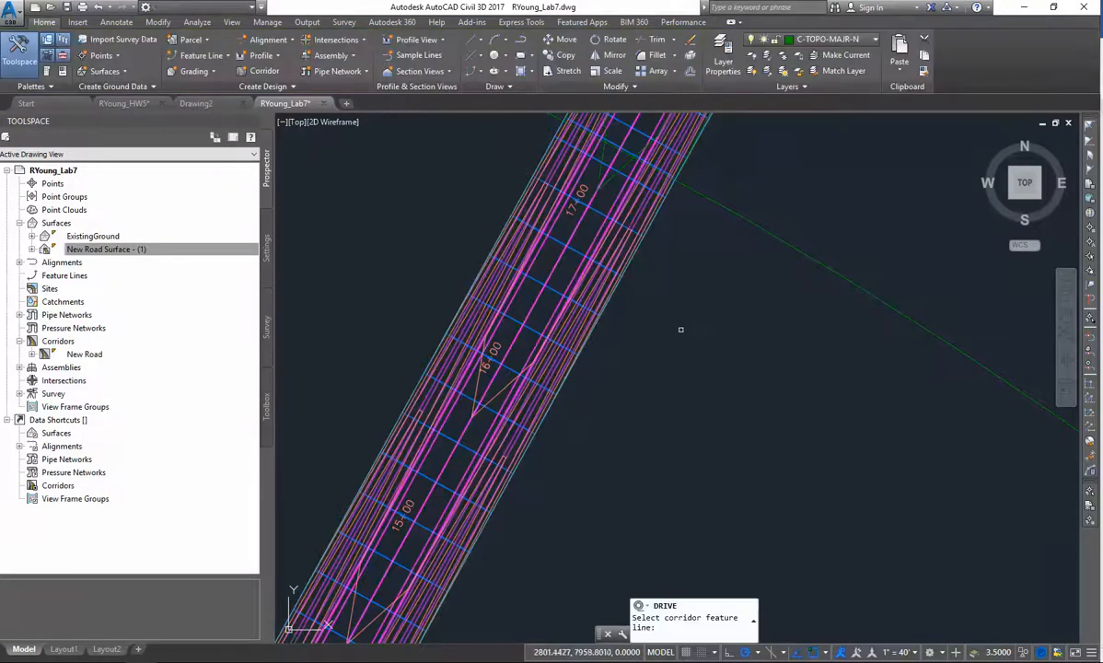
scroll(597, 335, down, 8)
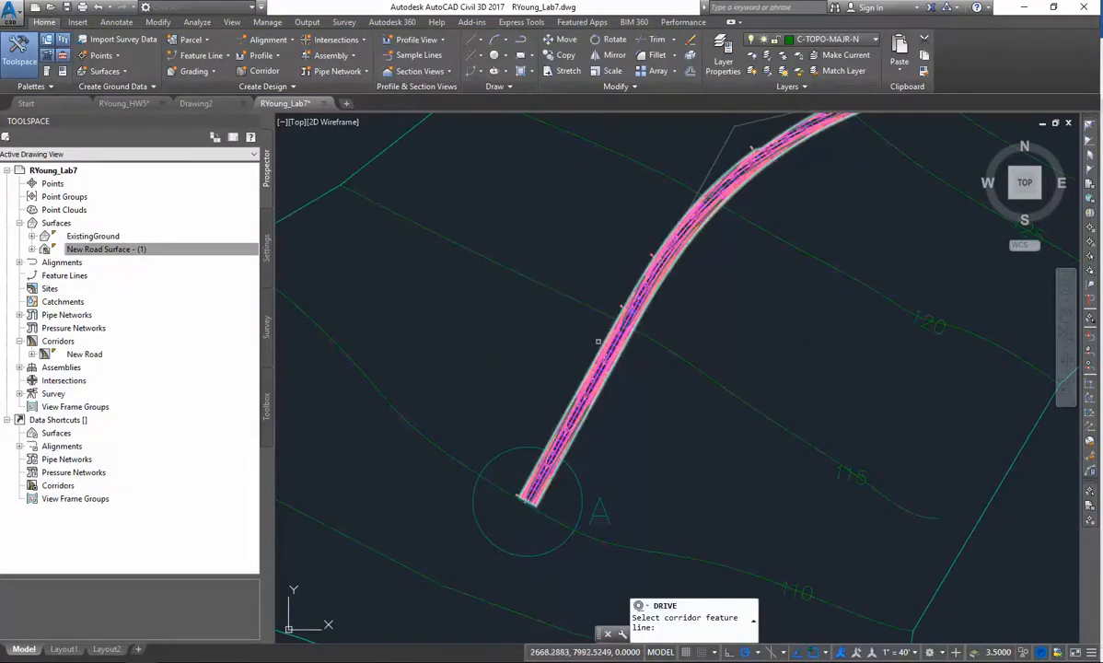
scroll(597, 335, up, 1)
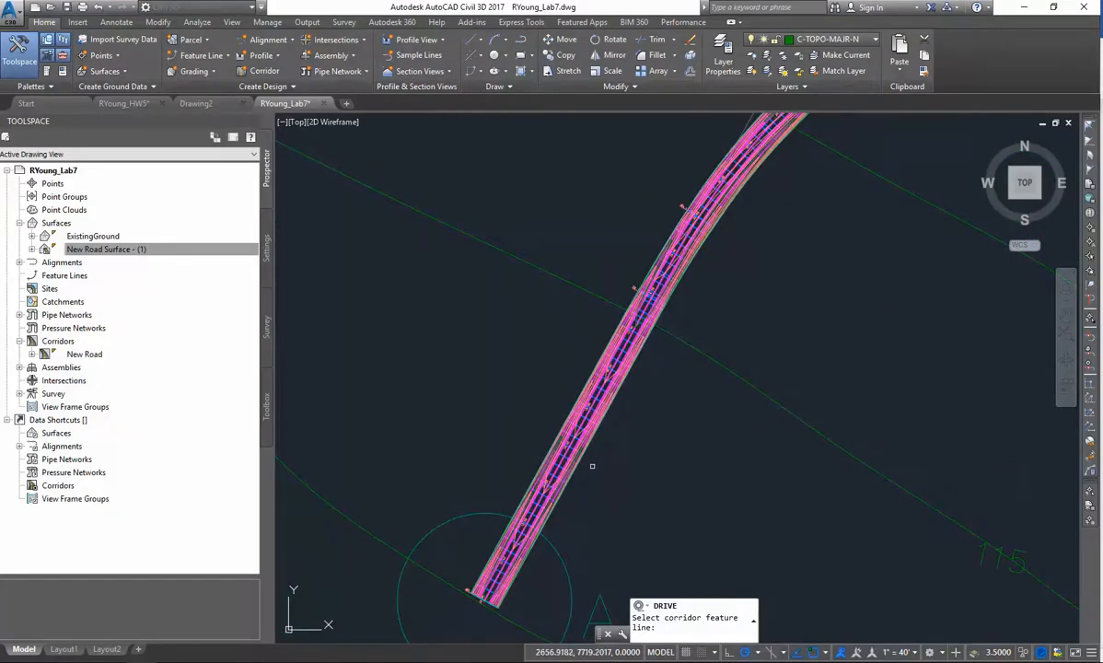
scroll(592, 465, up, 6)
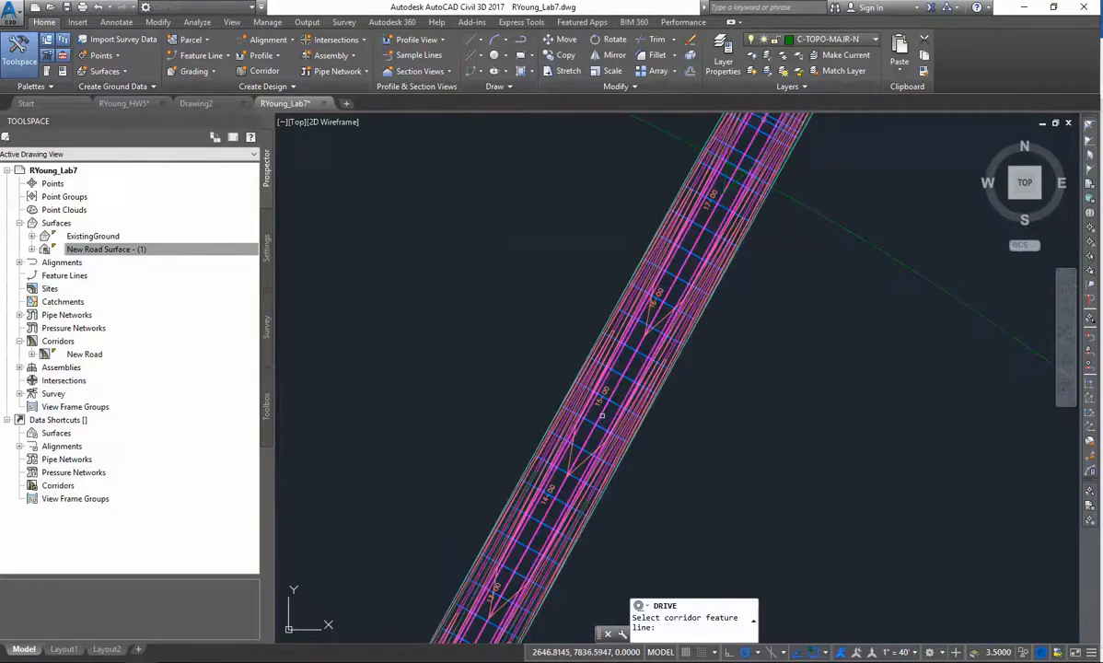
click(601, 415)
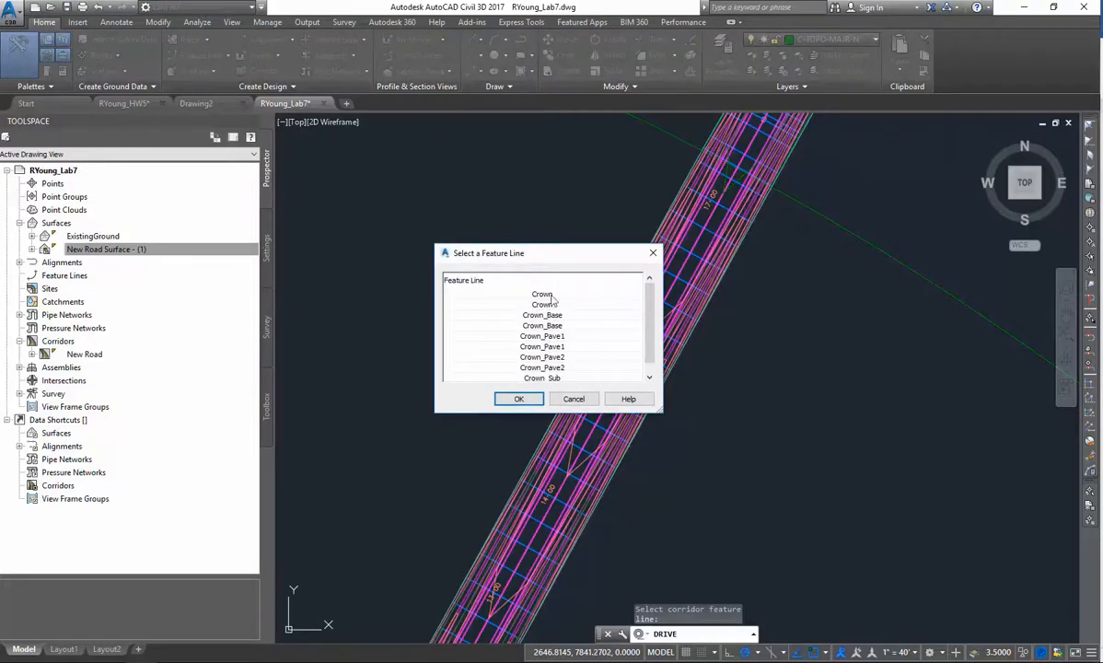
click(552, 294)
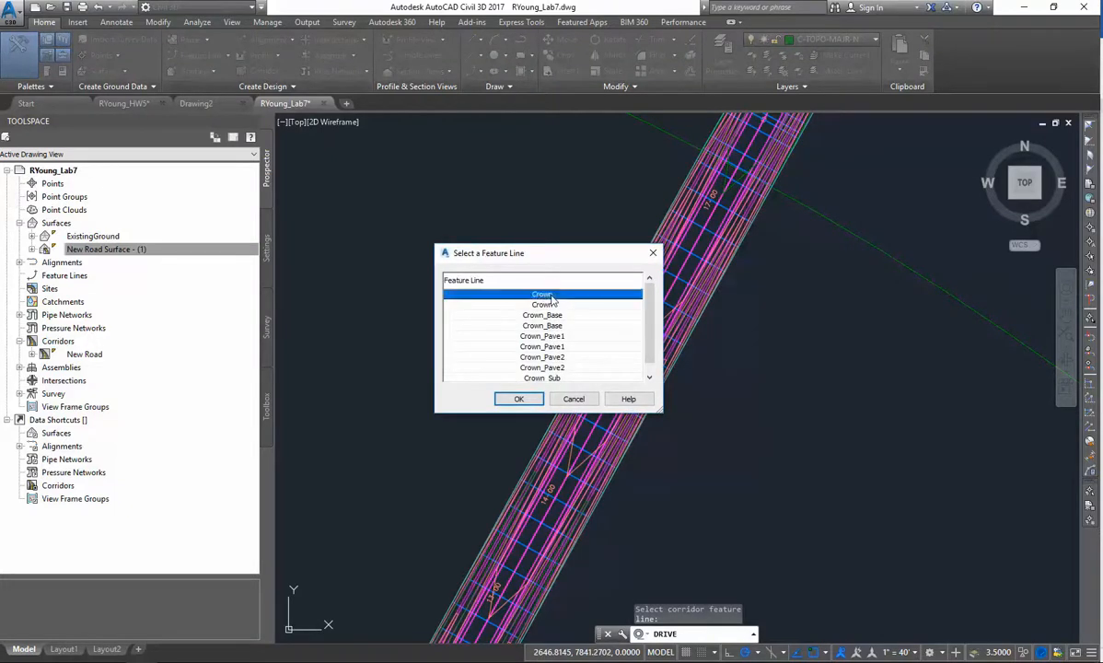
click(519, 400)
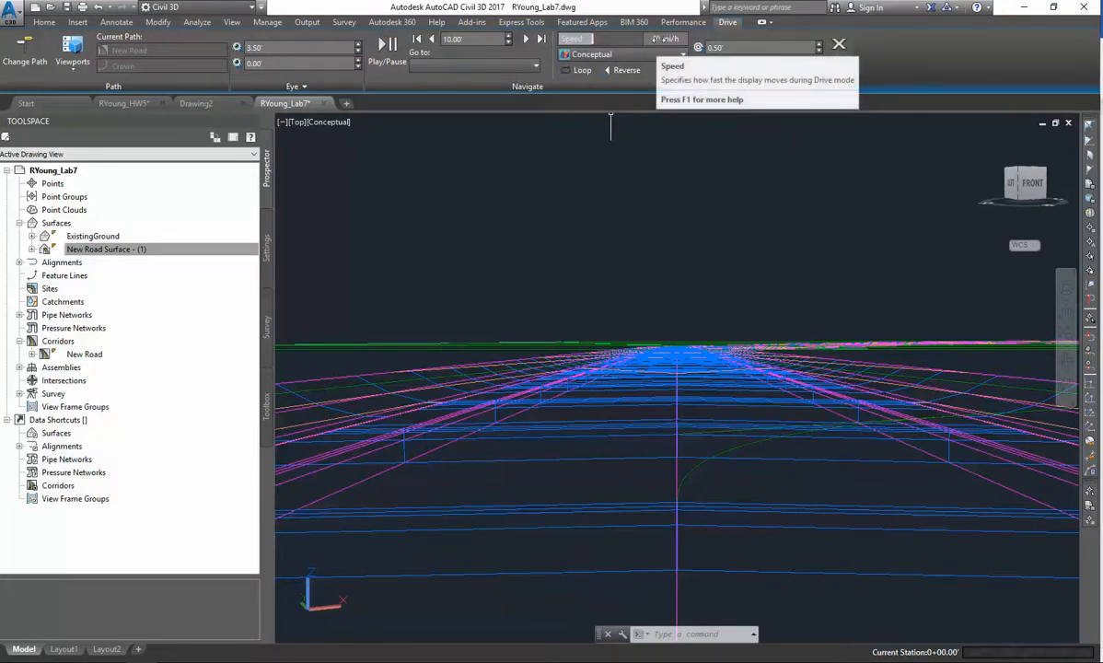
- Play the drive along the corridor at 40 mi/h, stop it near the corridor's end and close the Drive simulation
click(655, 39)
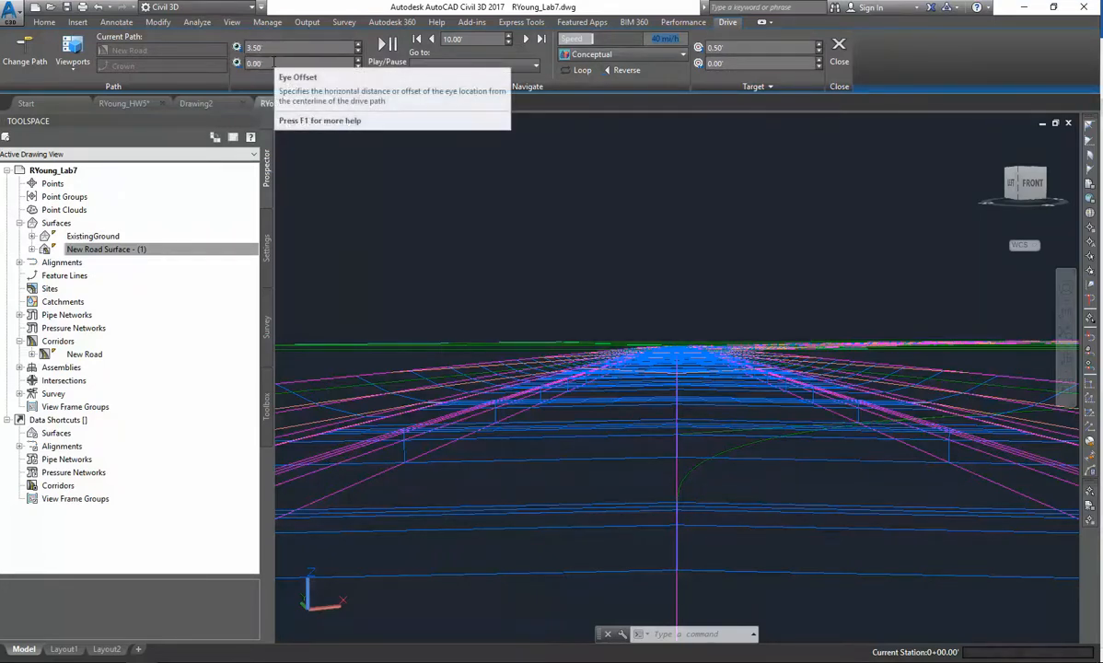
click(384, 46)
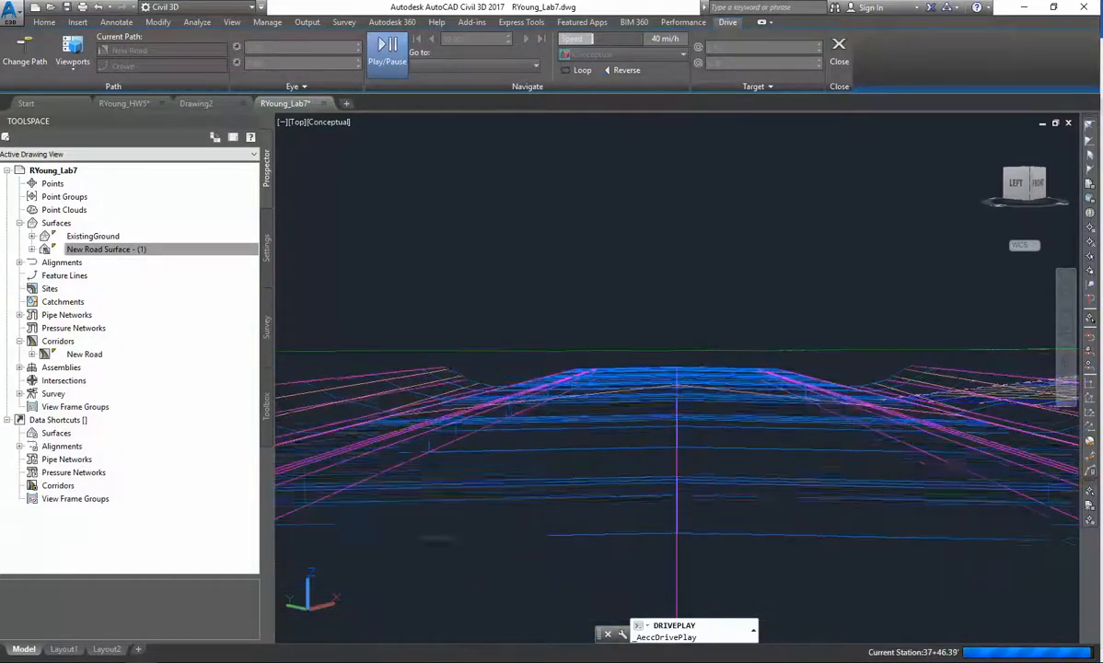
click(387, 52)
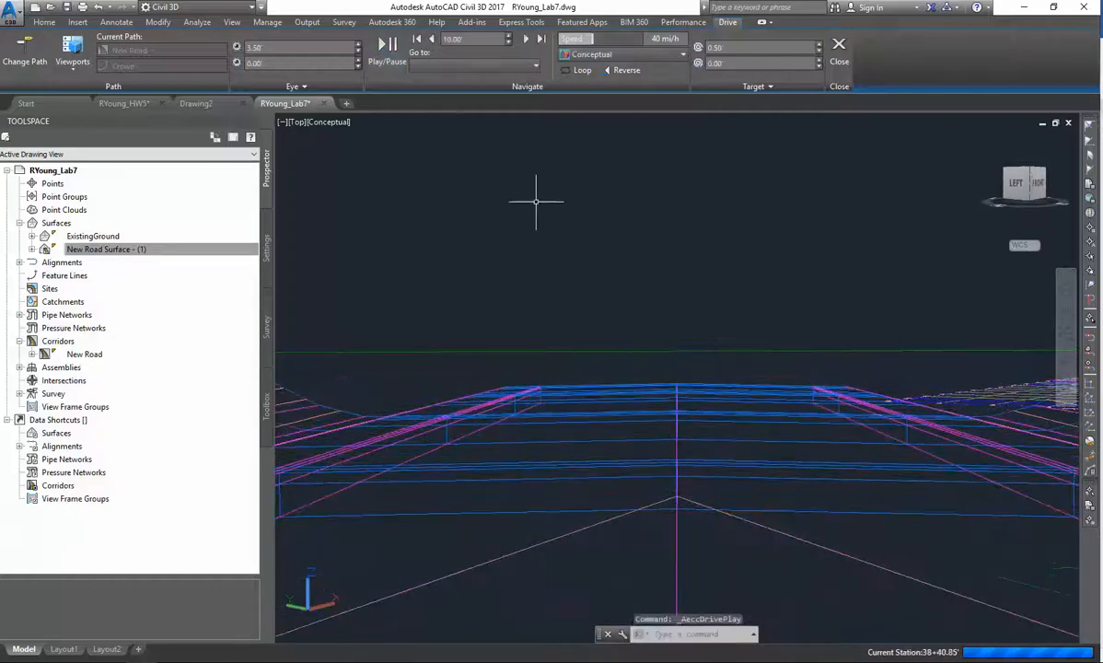
middle_drag(743, 436, 745, 446)
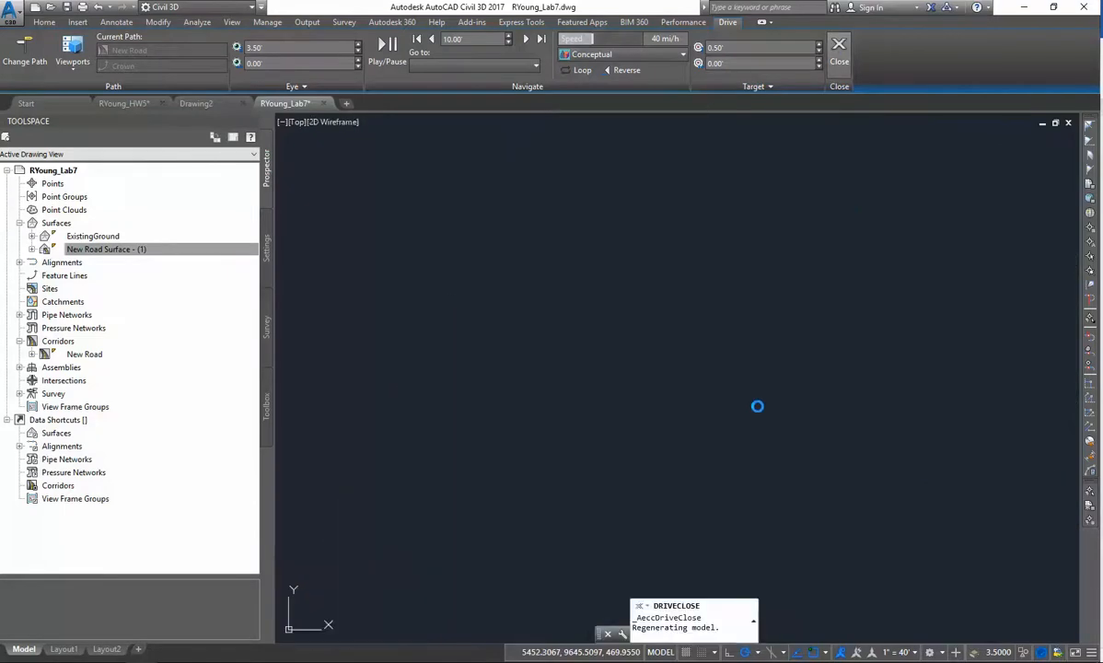
- Examine the New Road corridor in plan against the existing ground contours, from the starting tangent through the curves to the overall layout
scroll(781, 449, down, 5)
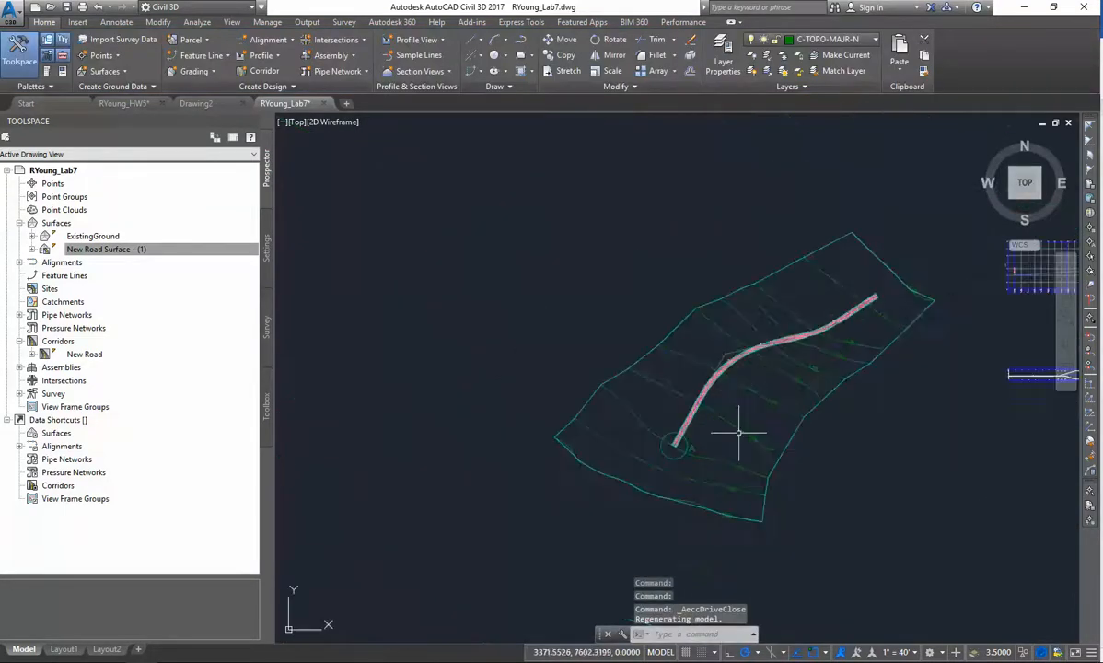
scroll(738, 434, up, 3)
scroll(770, 428, up, 3)
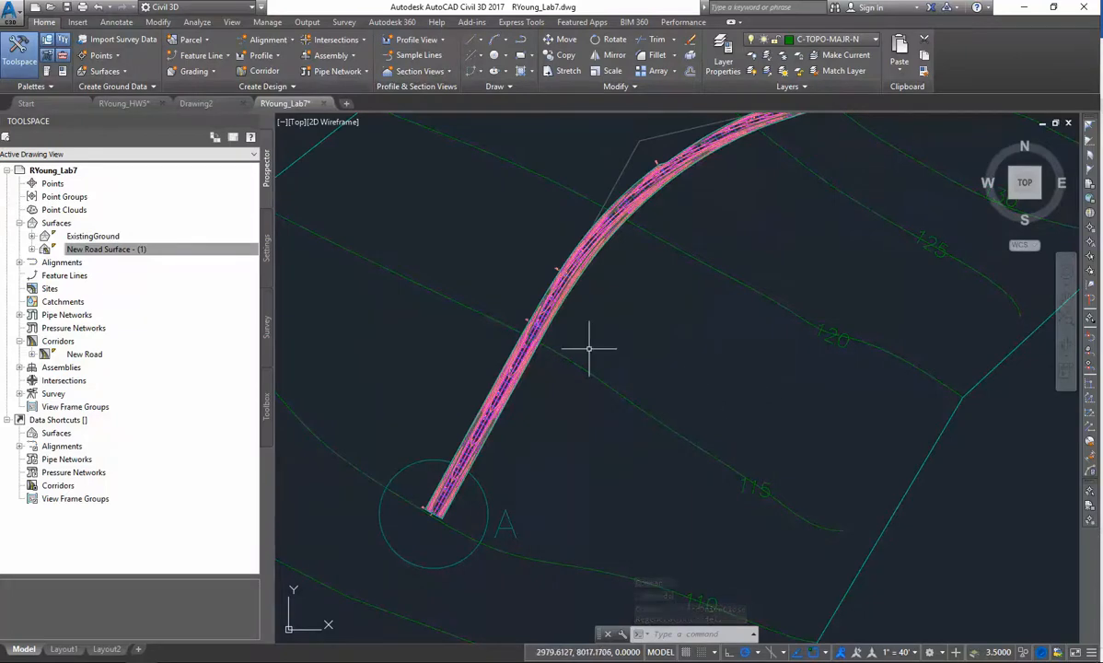
scroll(589, 347, down, 6)
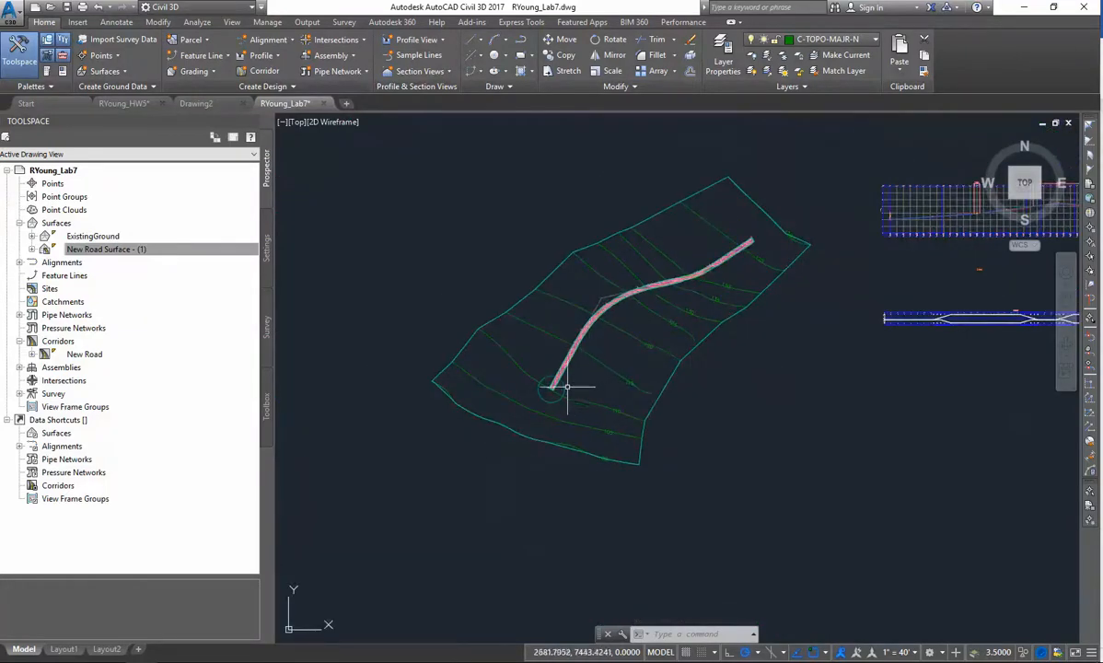
scroll(652, 341, up, 4)
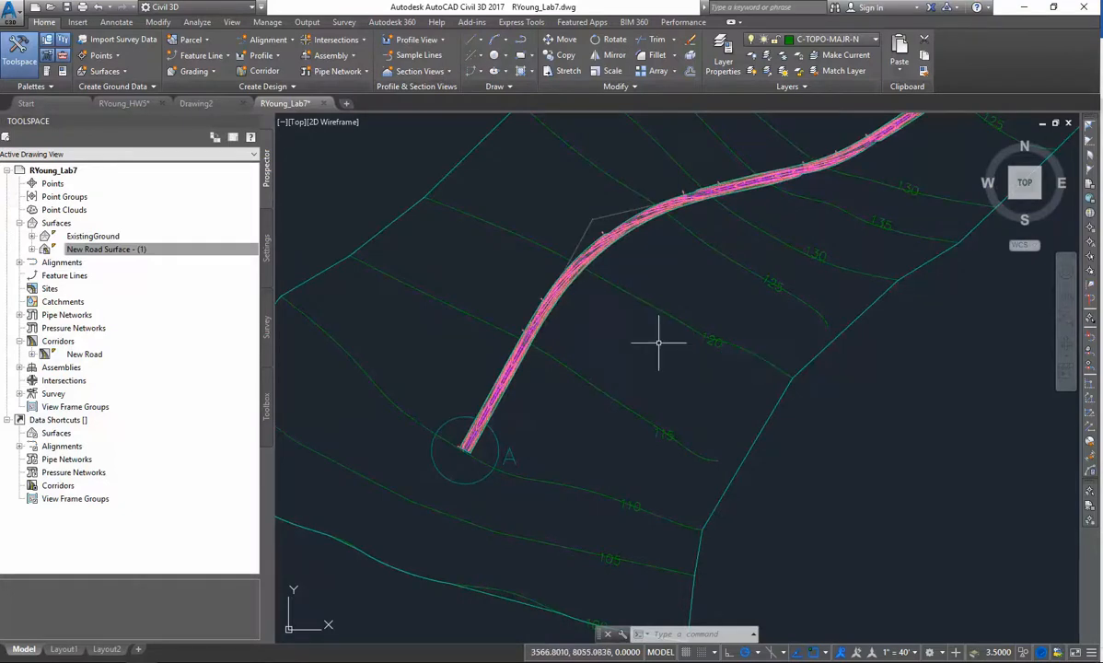
scroll(644, 352, down, 2)
scroll(608, 357, down, 2)
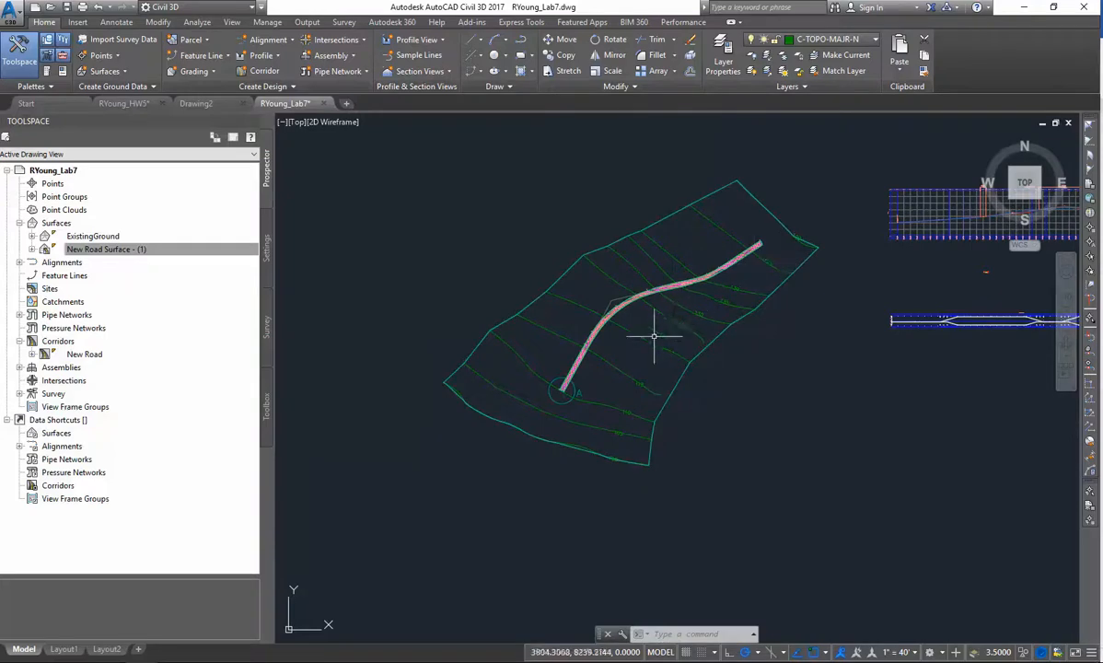
scroll(645, 340, up, 5)
scroll(613, 336, down, 1)
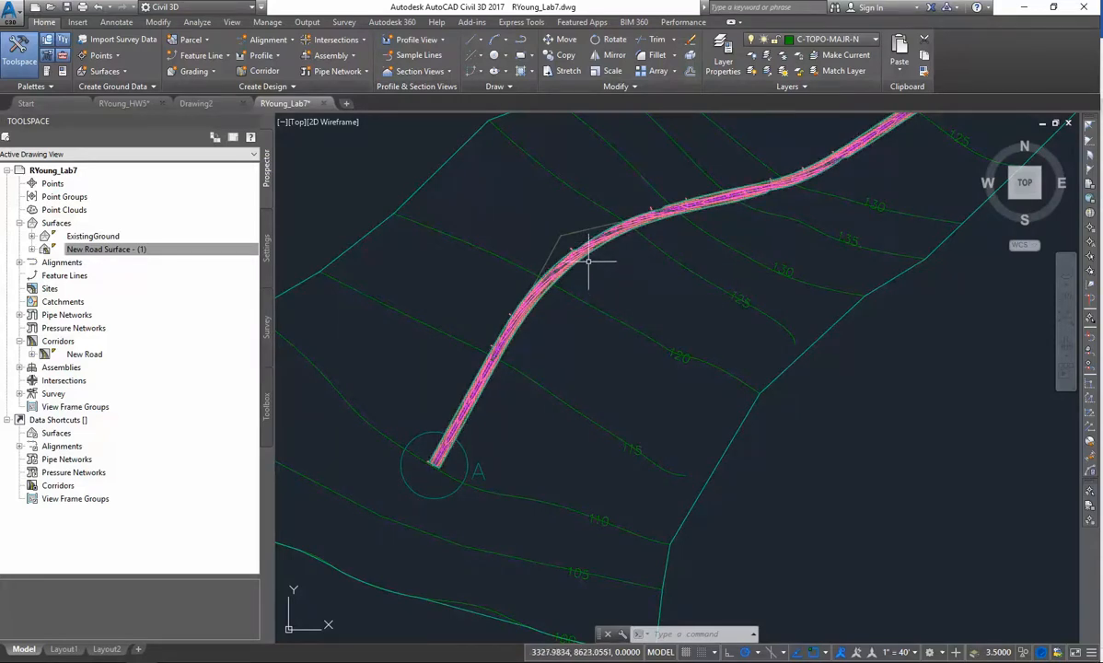
scroll(636, 305, down, 4)
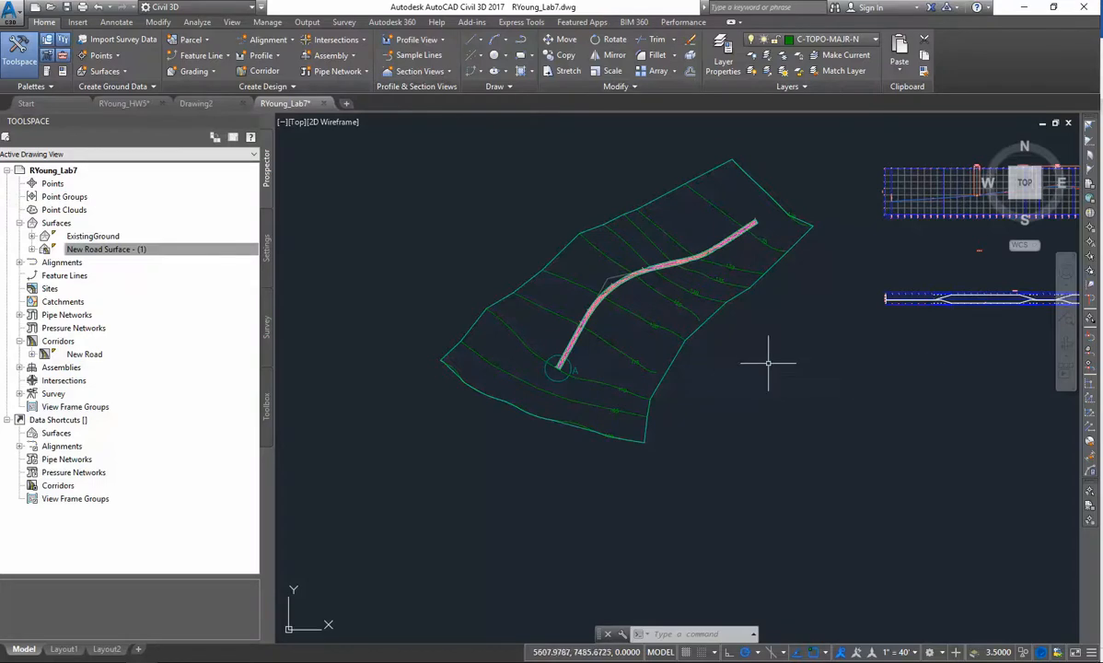
scroll(768, 363, up, 3)
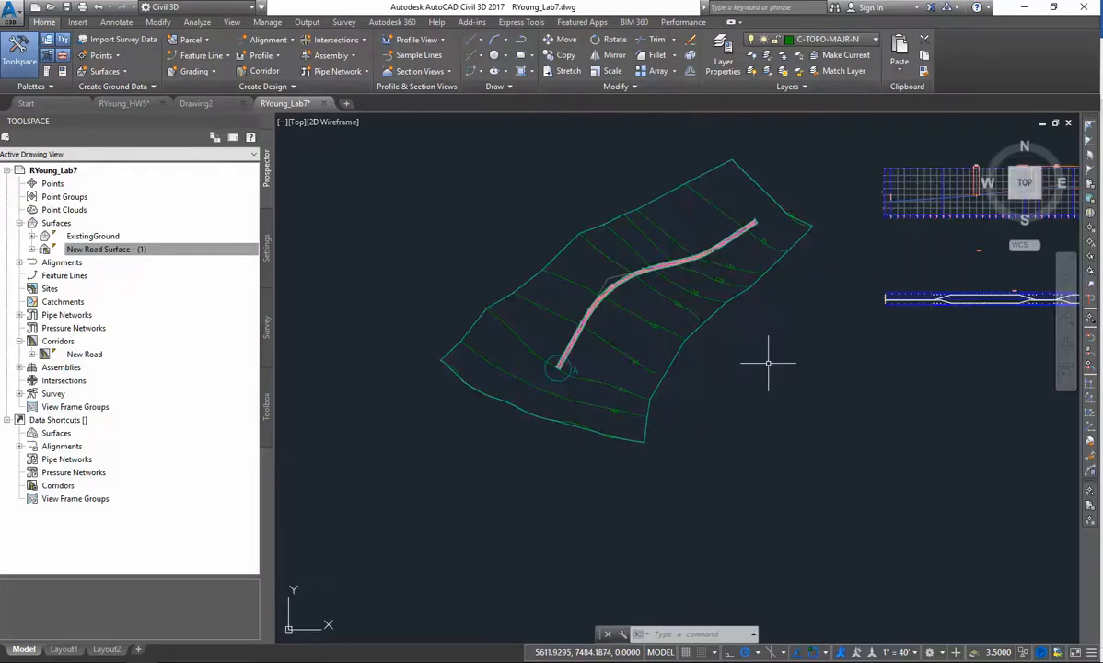
scroll(768, 362, down, 5)
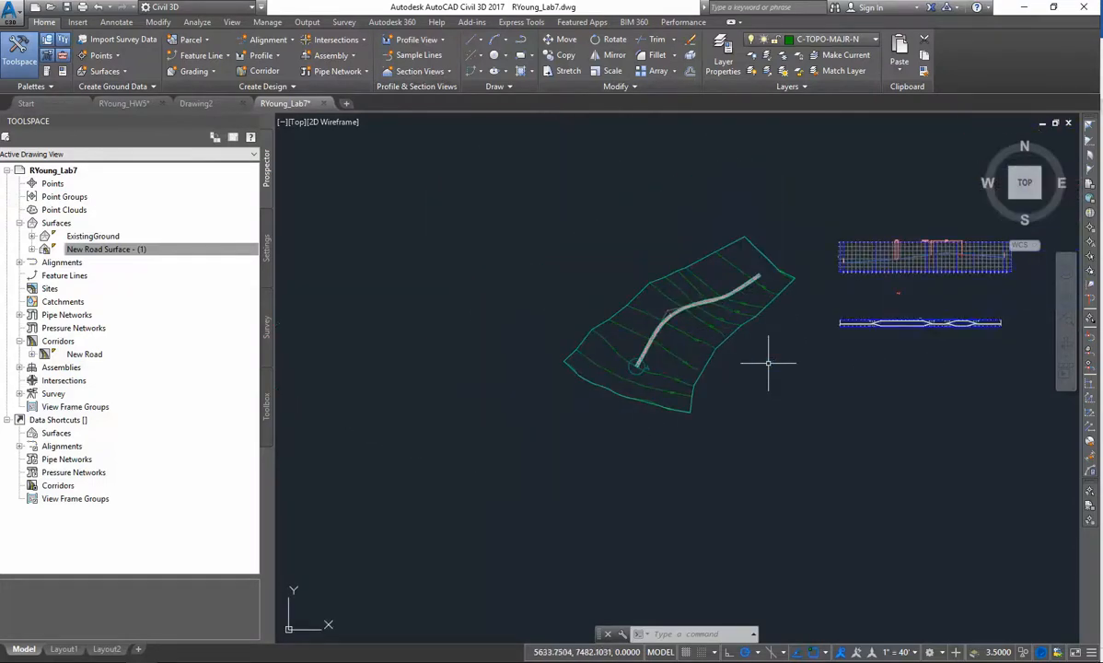